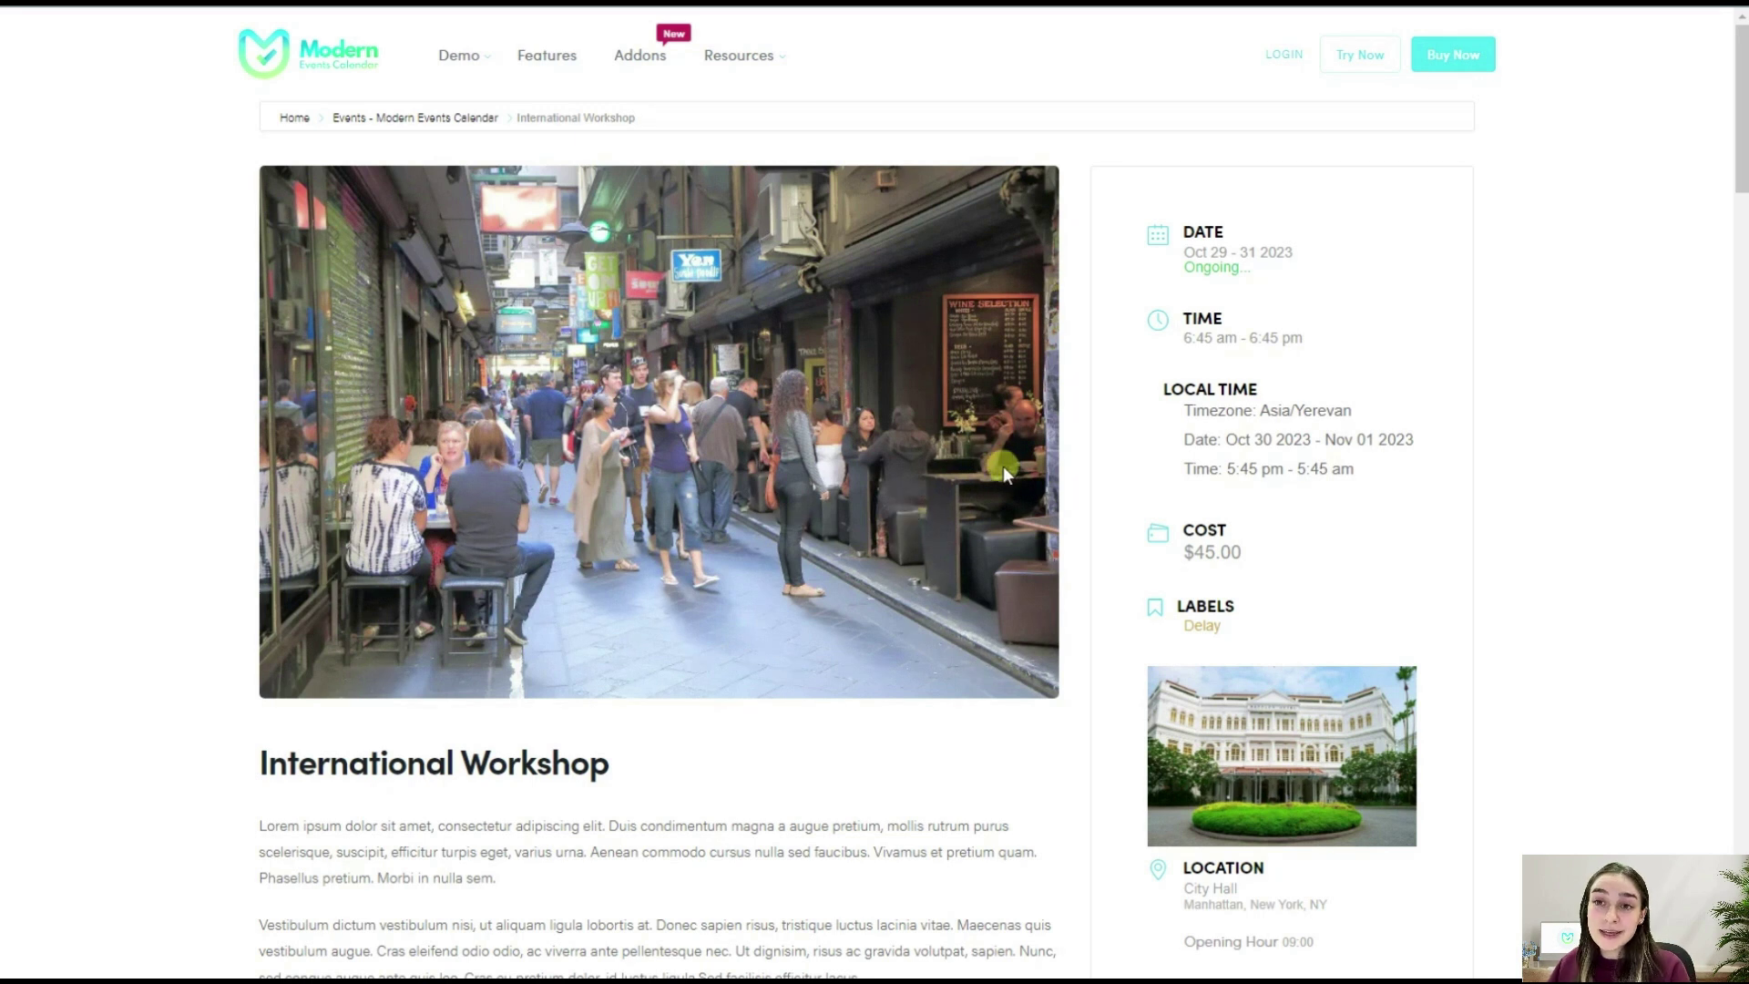
# Step: Scroll through the Webnus website to look over the page
pyautogui.scroll(-1, 1003, 466)
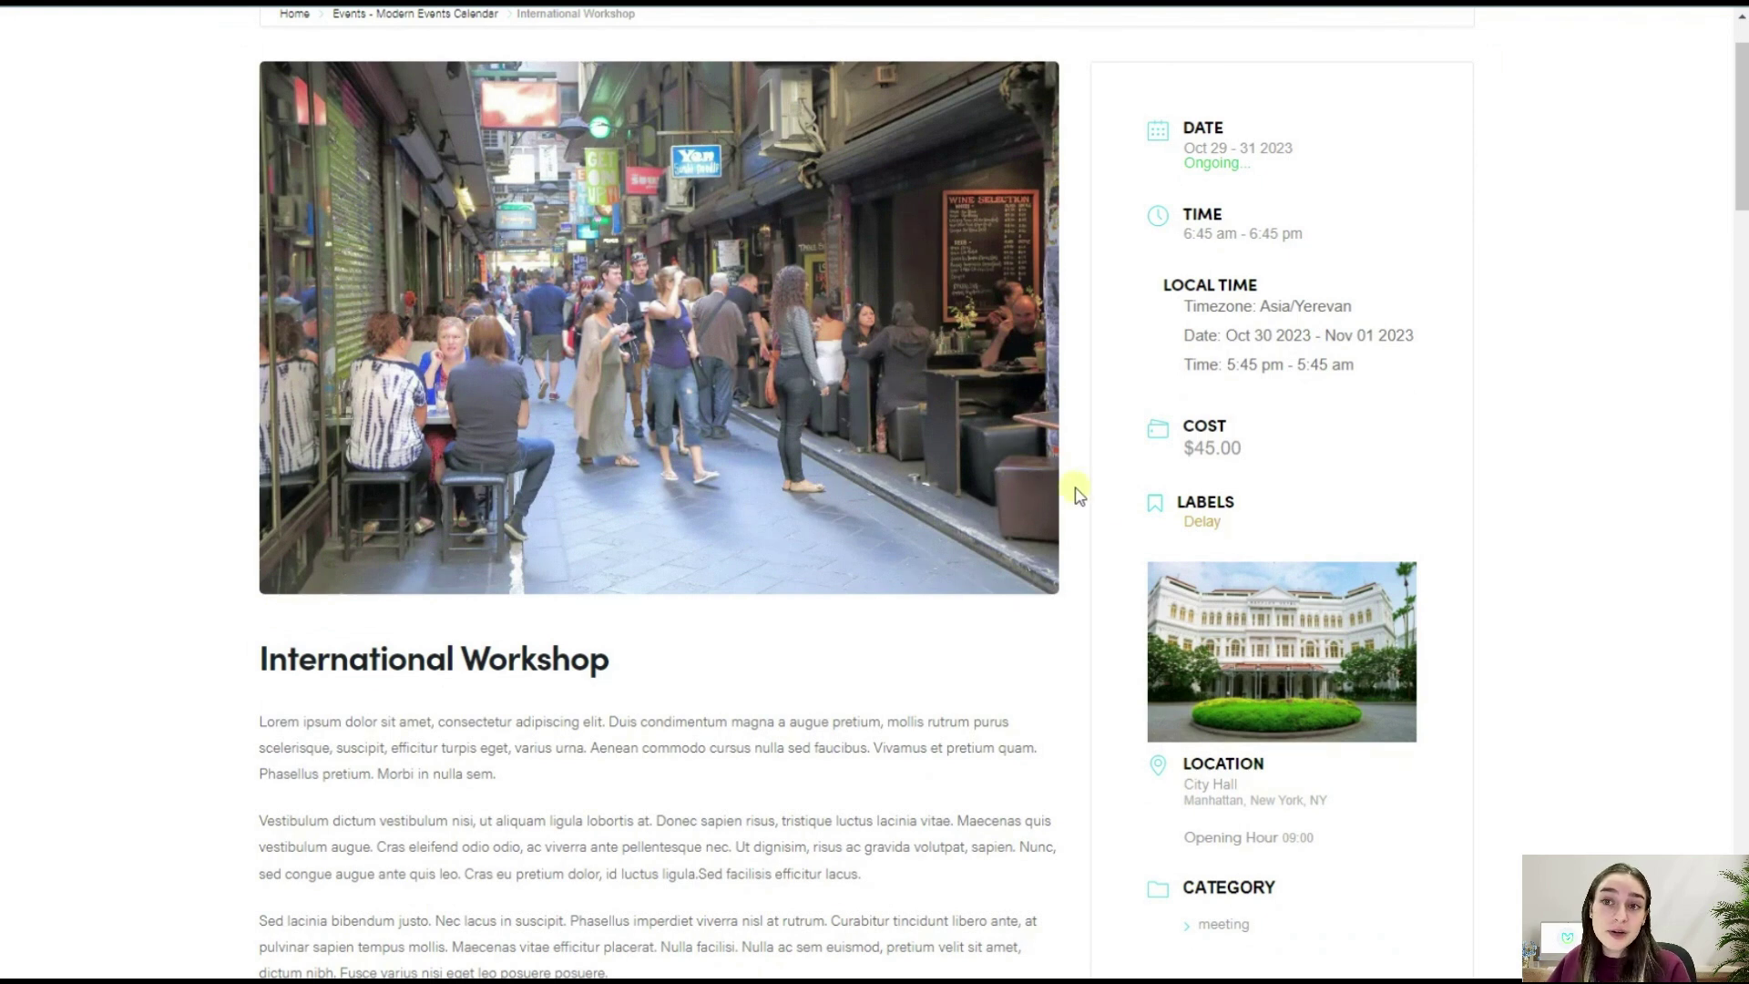
pyautogui.scroll(-4, 1093, 502)
pyautogui.scroll(-3, 1229, 592)
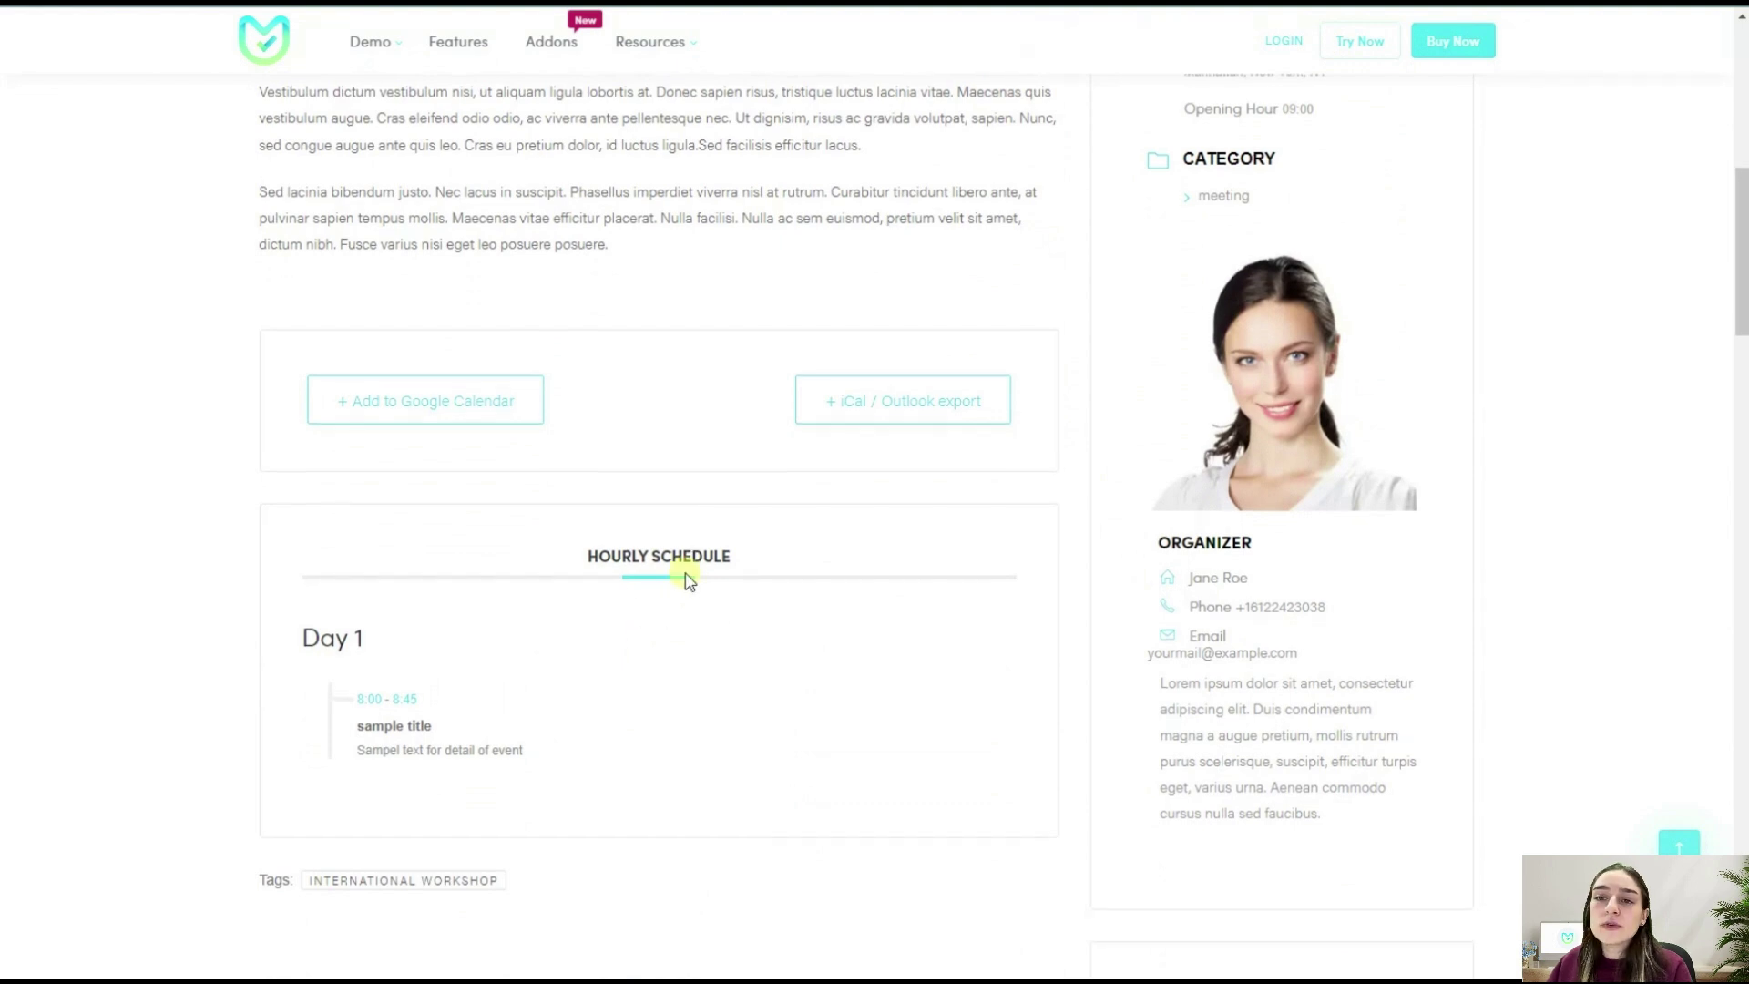
pyautogui.scroll(6, 1062, 566)
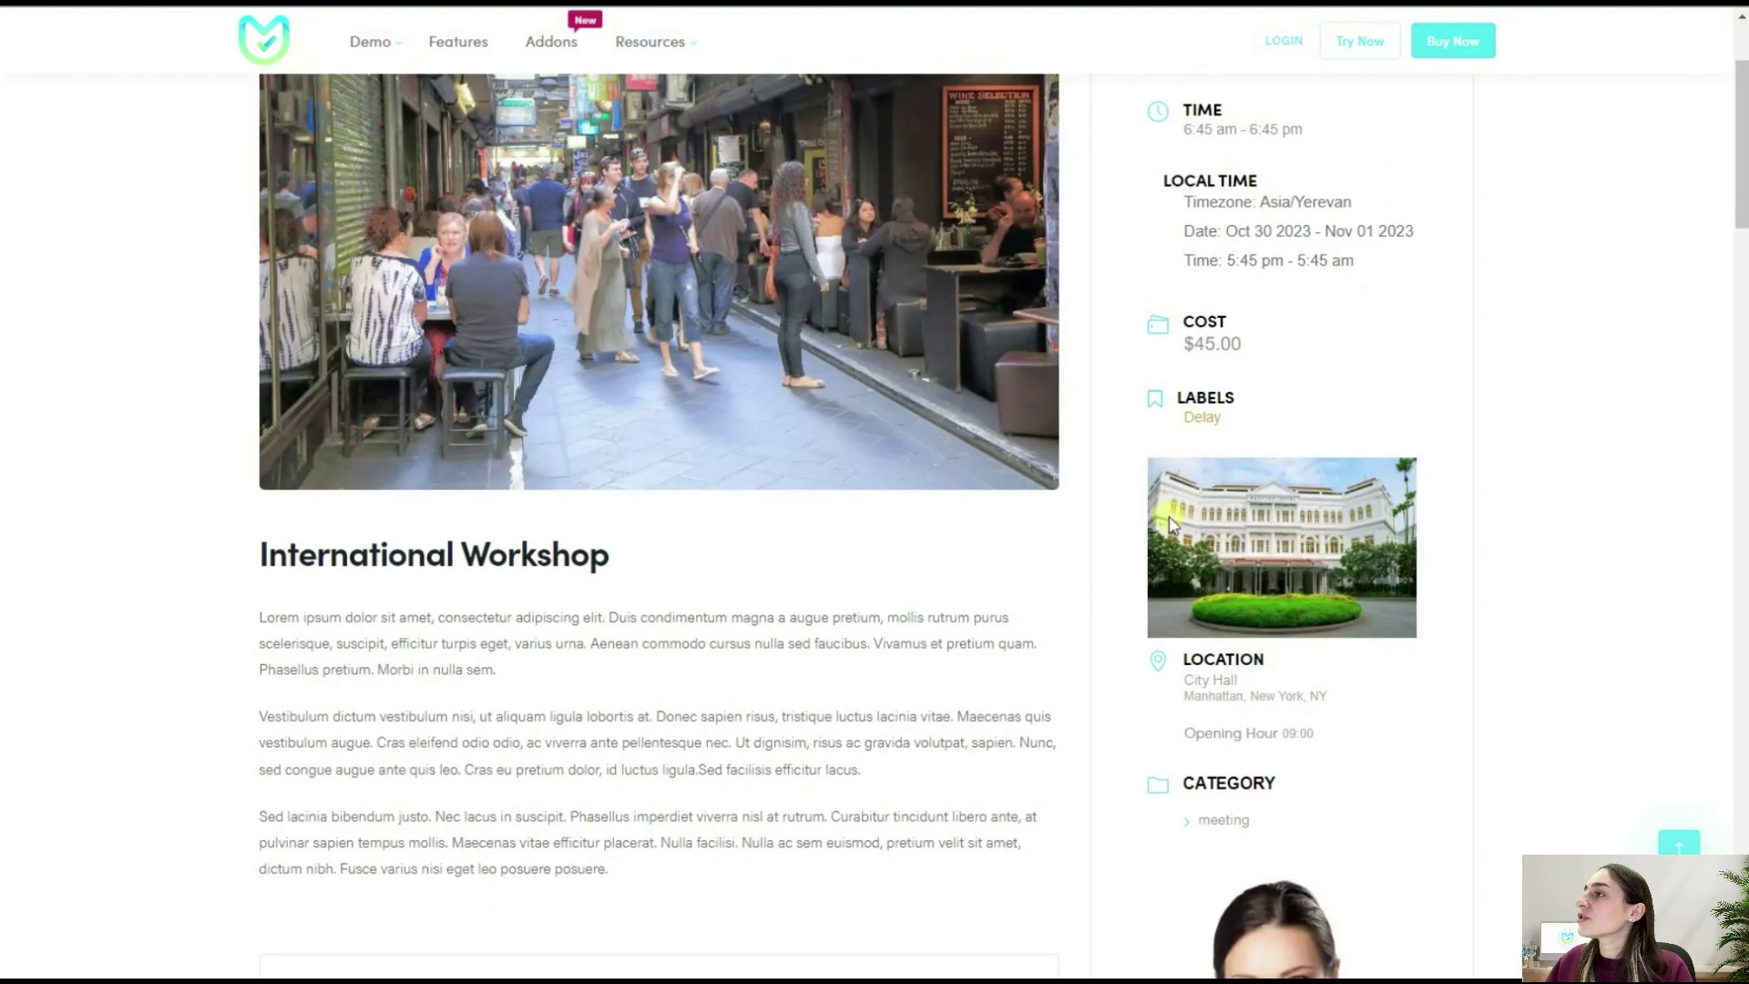
pyautogui.scroll(1, 1172, 524)
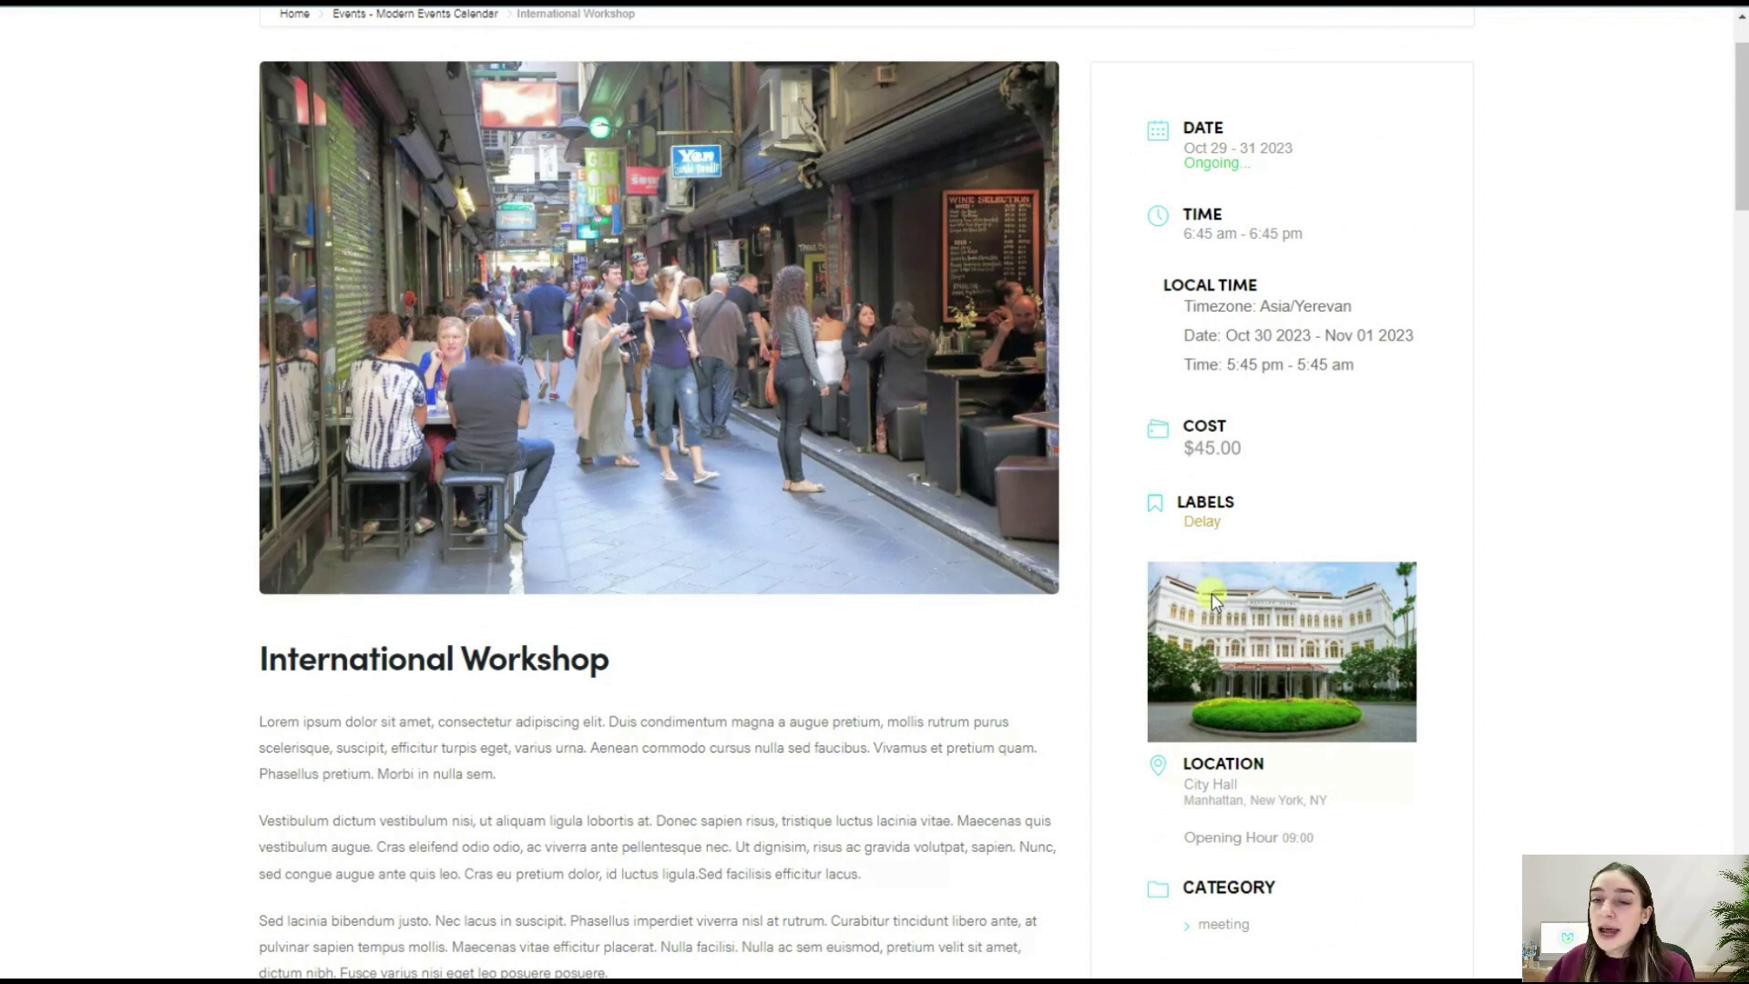
pyautogui.scroll(1, 1212, 594)
pyautogui.scroll(-1, 325, 395)
pyautogui.scroll(-3, 324, 396)
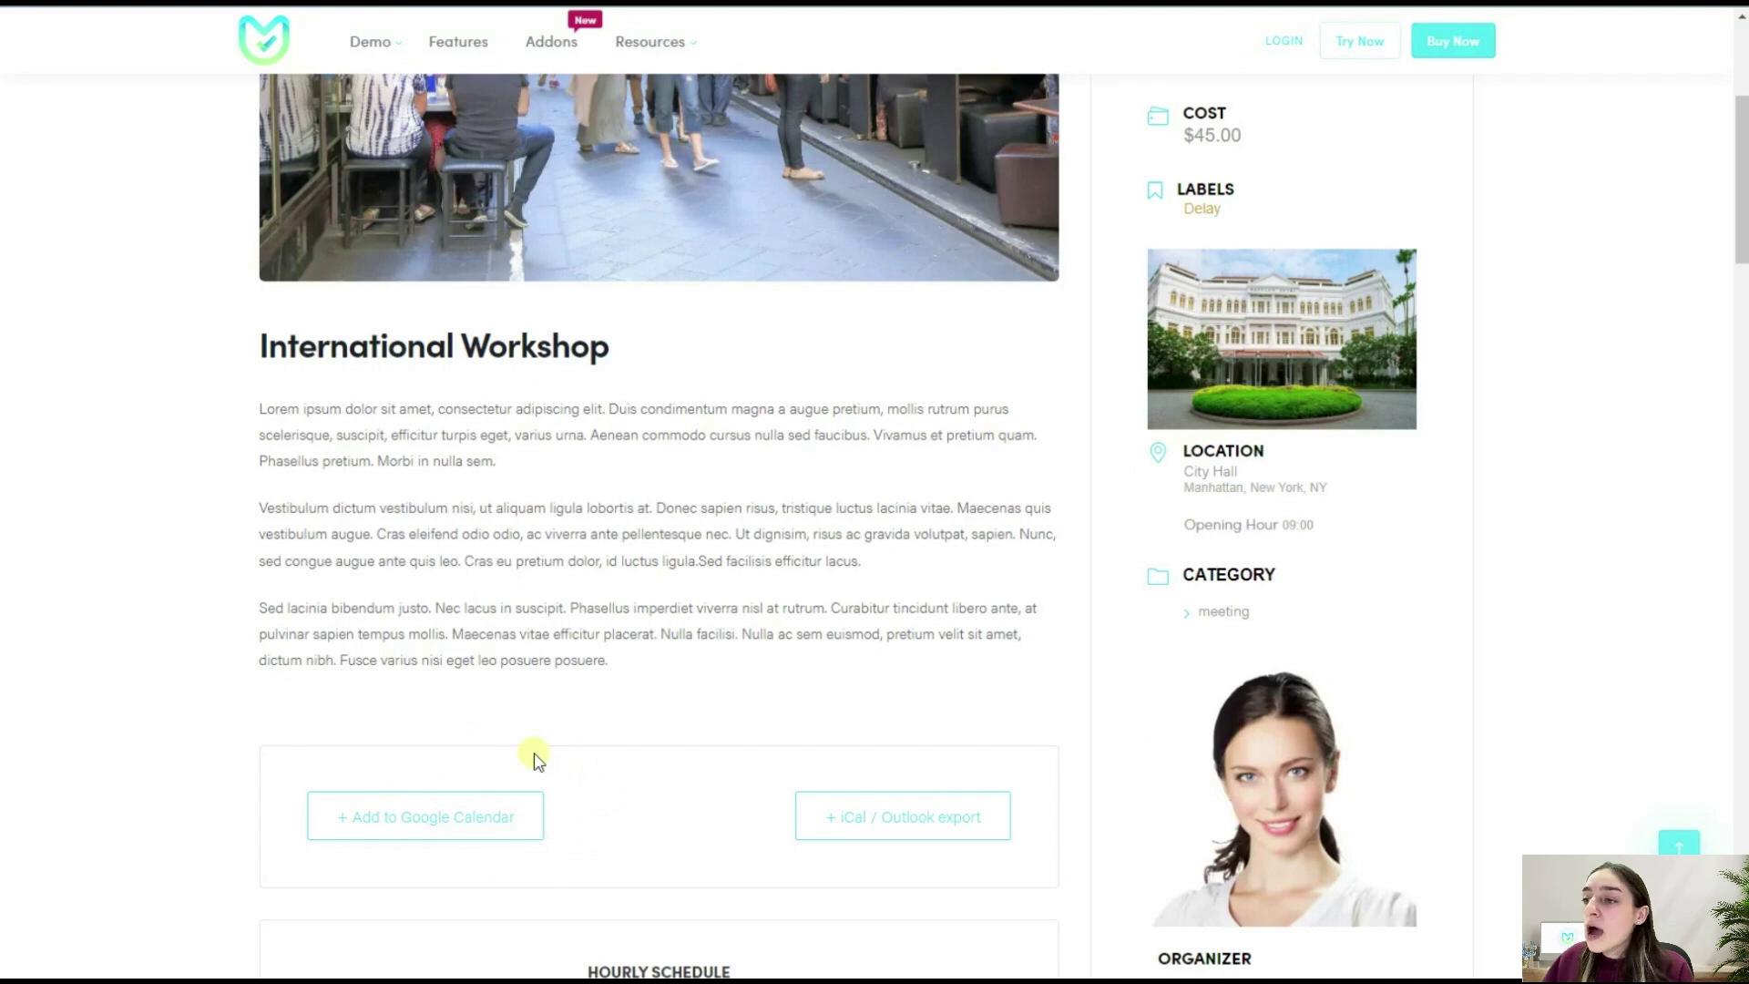
pyautogui.scroll(5, 527, 763)
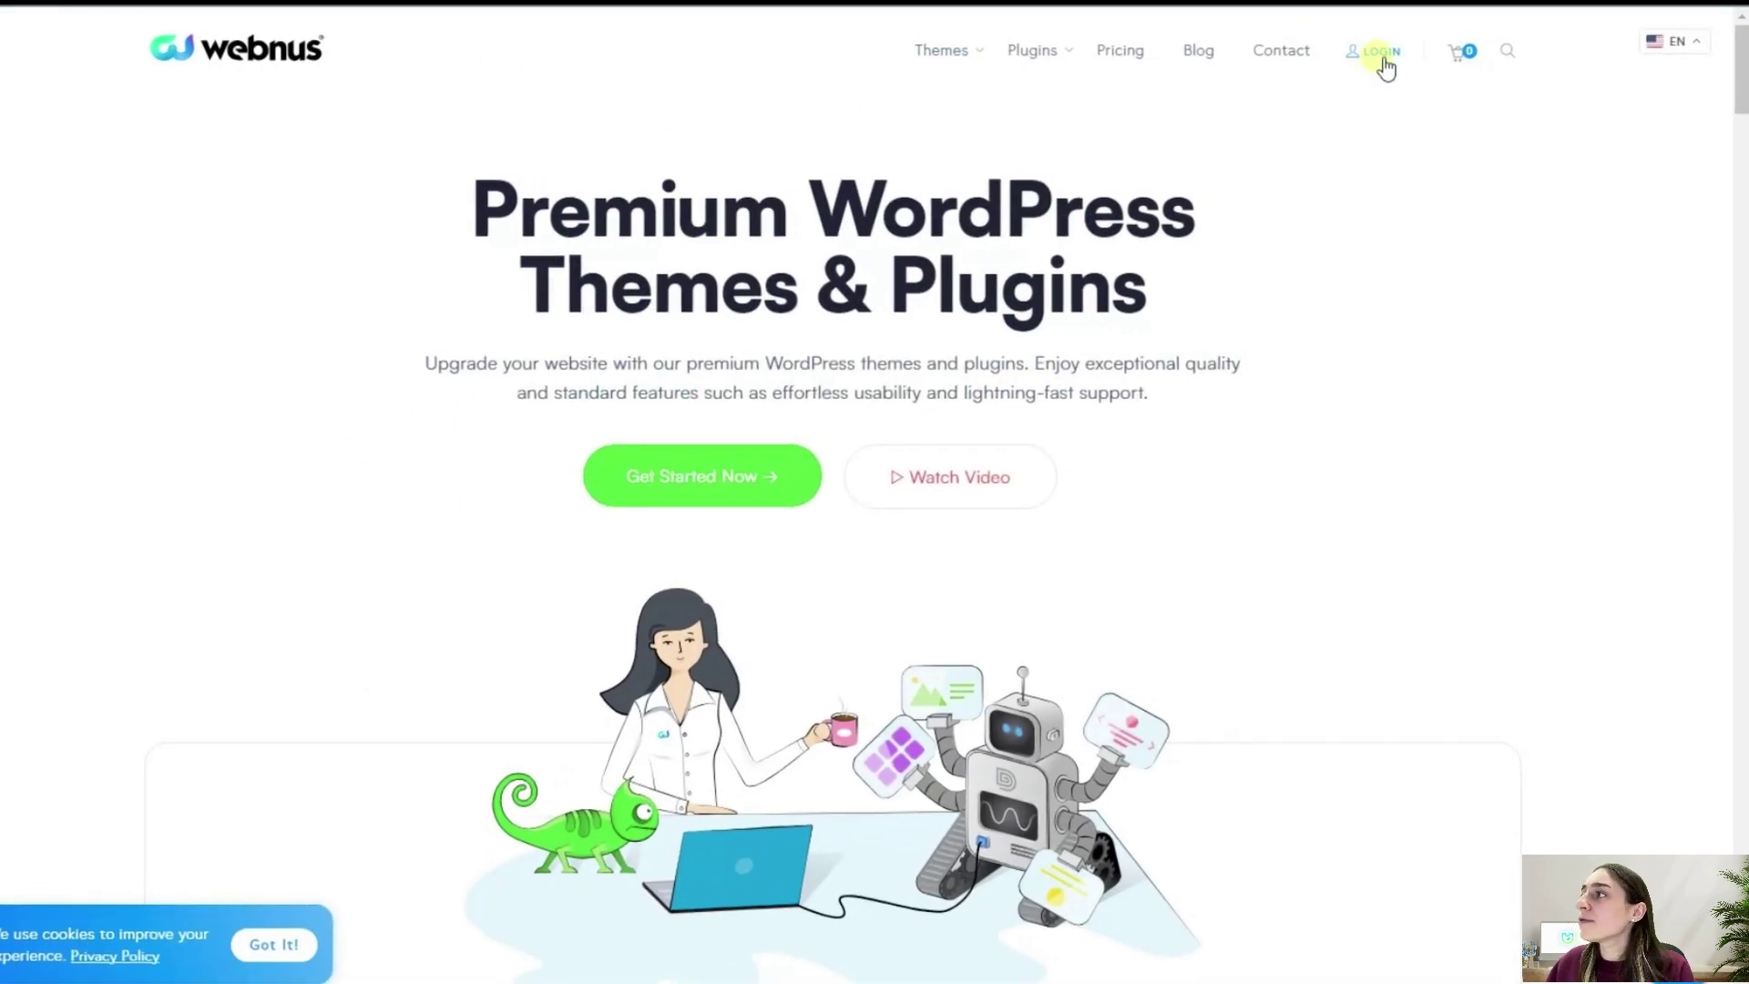
# Step: Log in to the Webnus account and download the Modern Events Calendar plugin file
pyautogui.click(1381, 55)
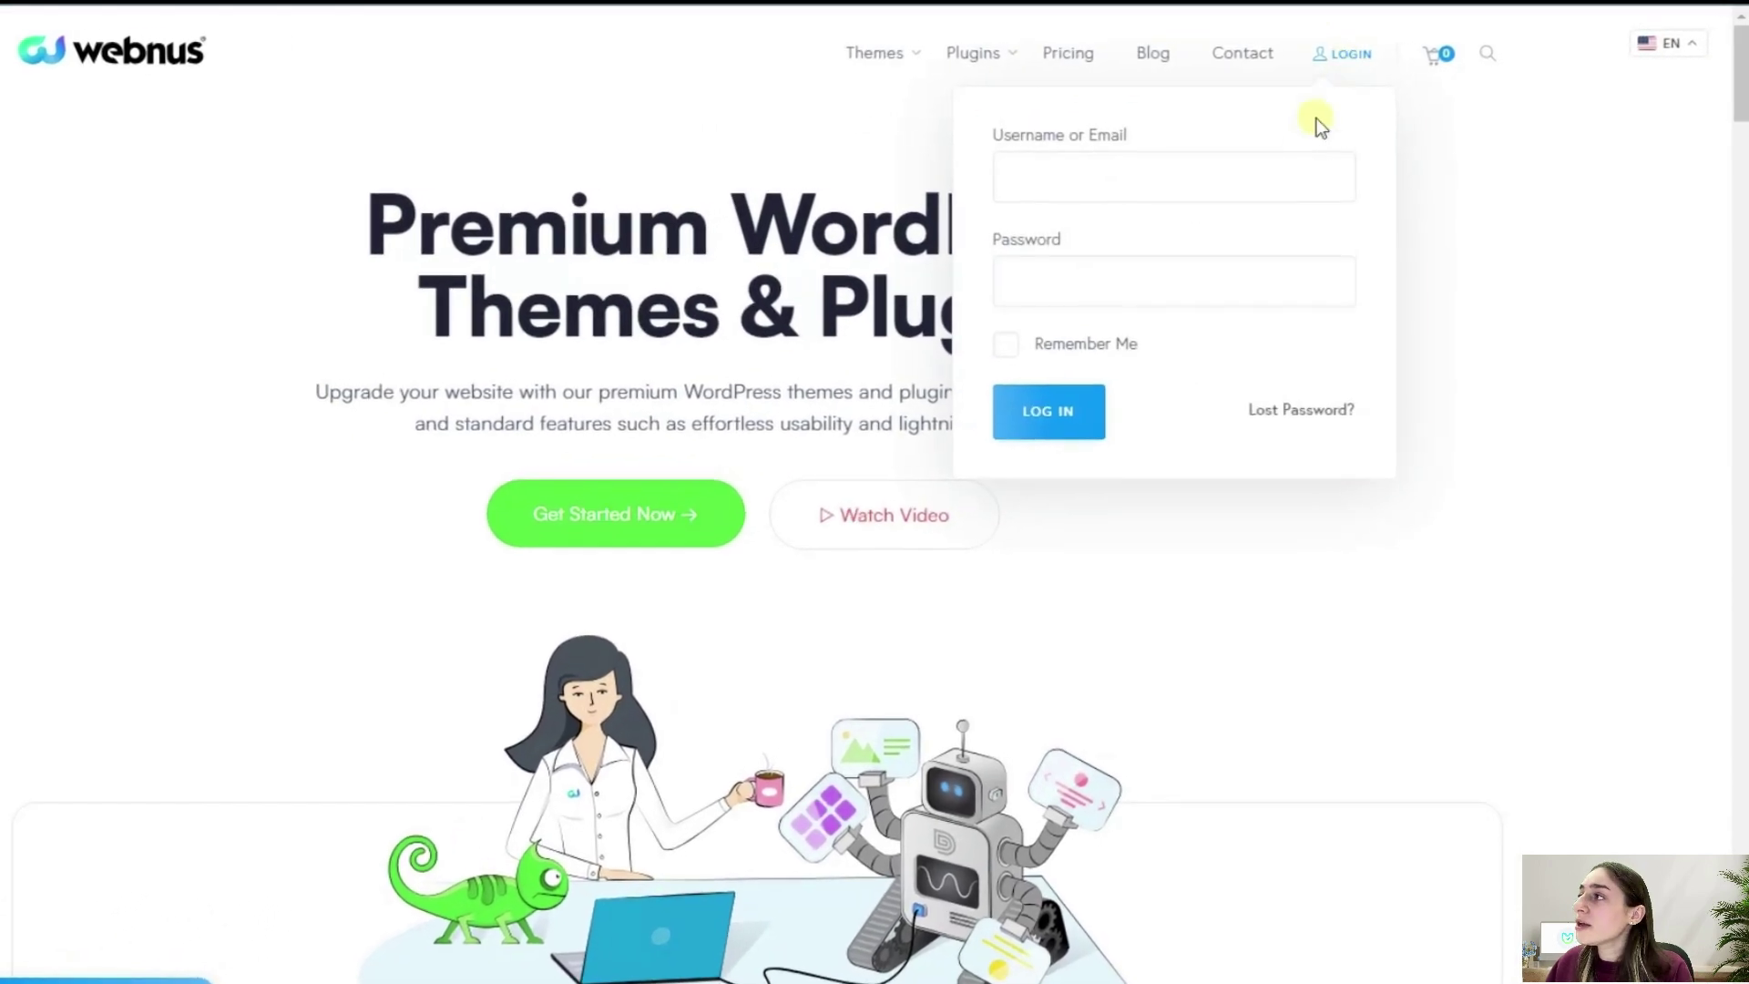
pyautogui.click(1230, 177)
pyautogui.click(1195, 251)
pyautogui.click(1172, 285)
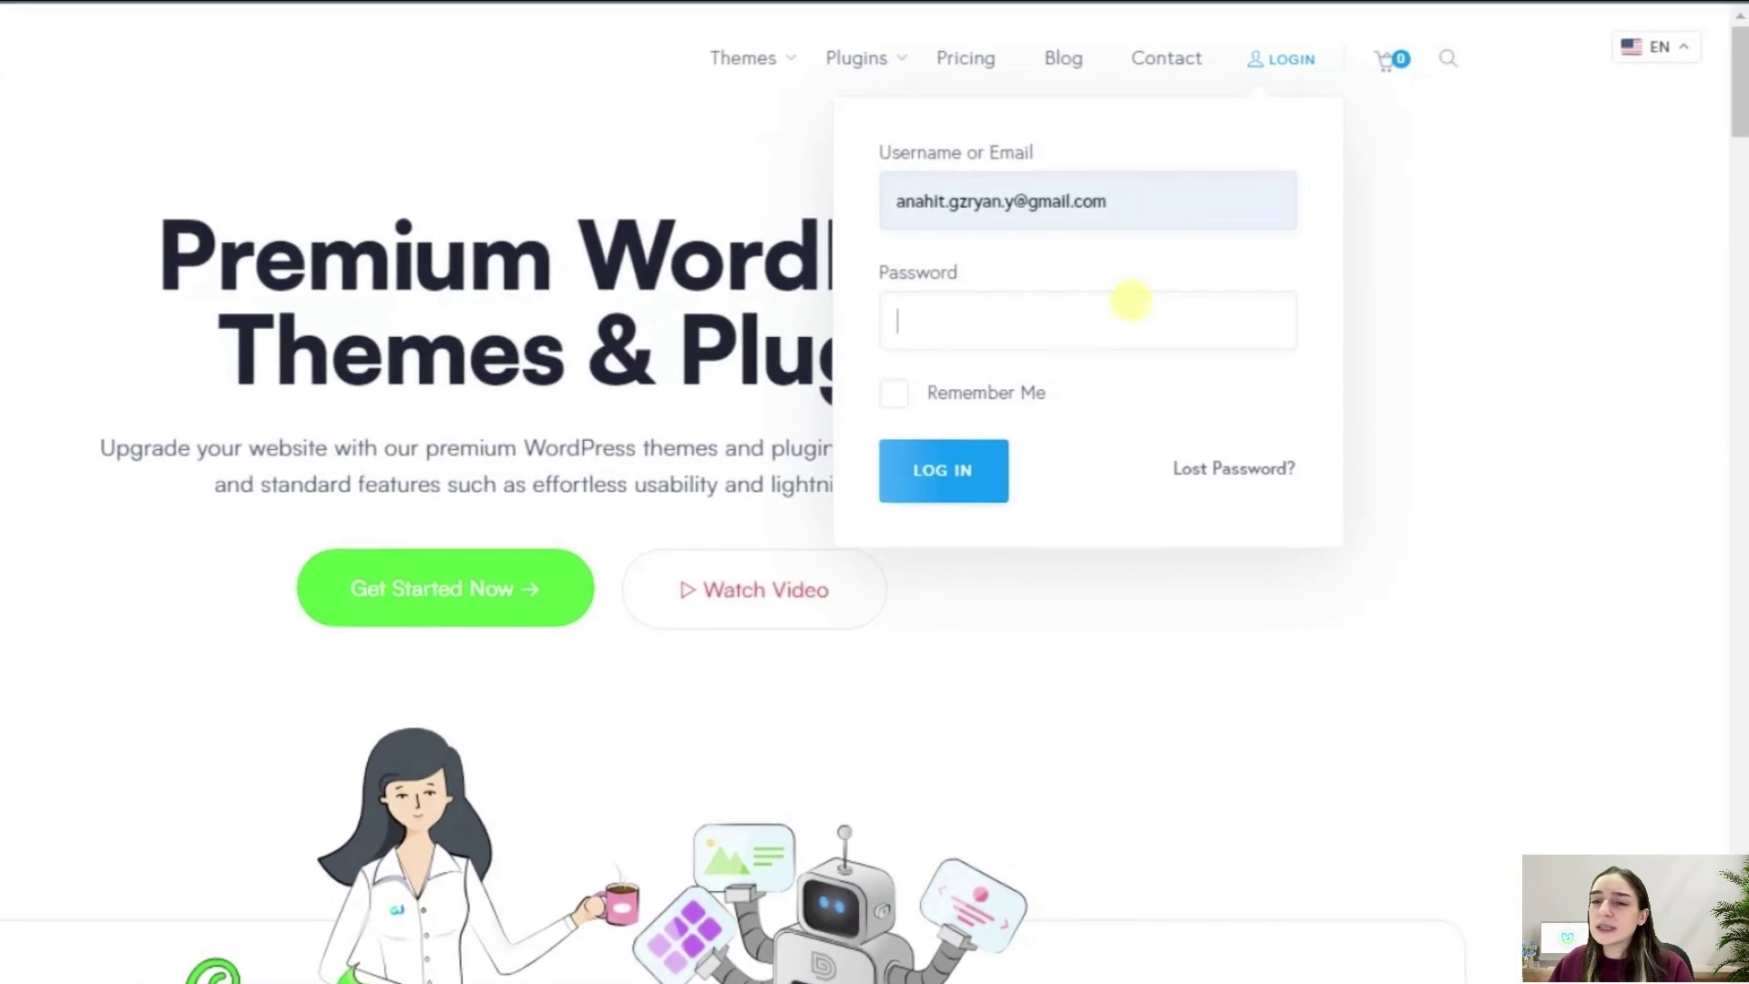
pyautogui.hotkey('ctrl', 'v')
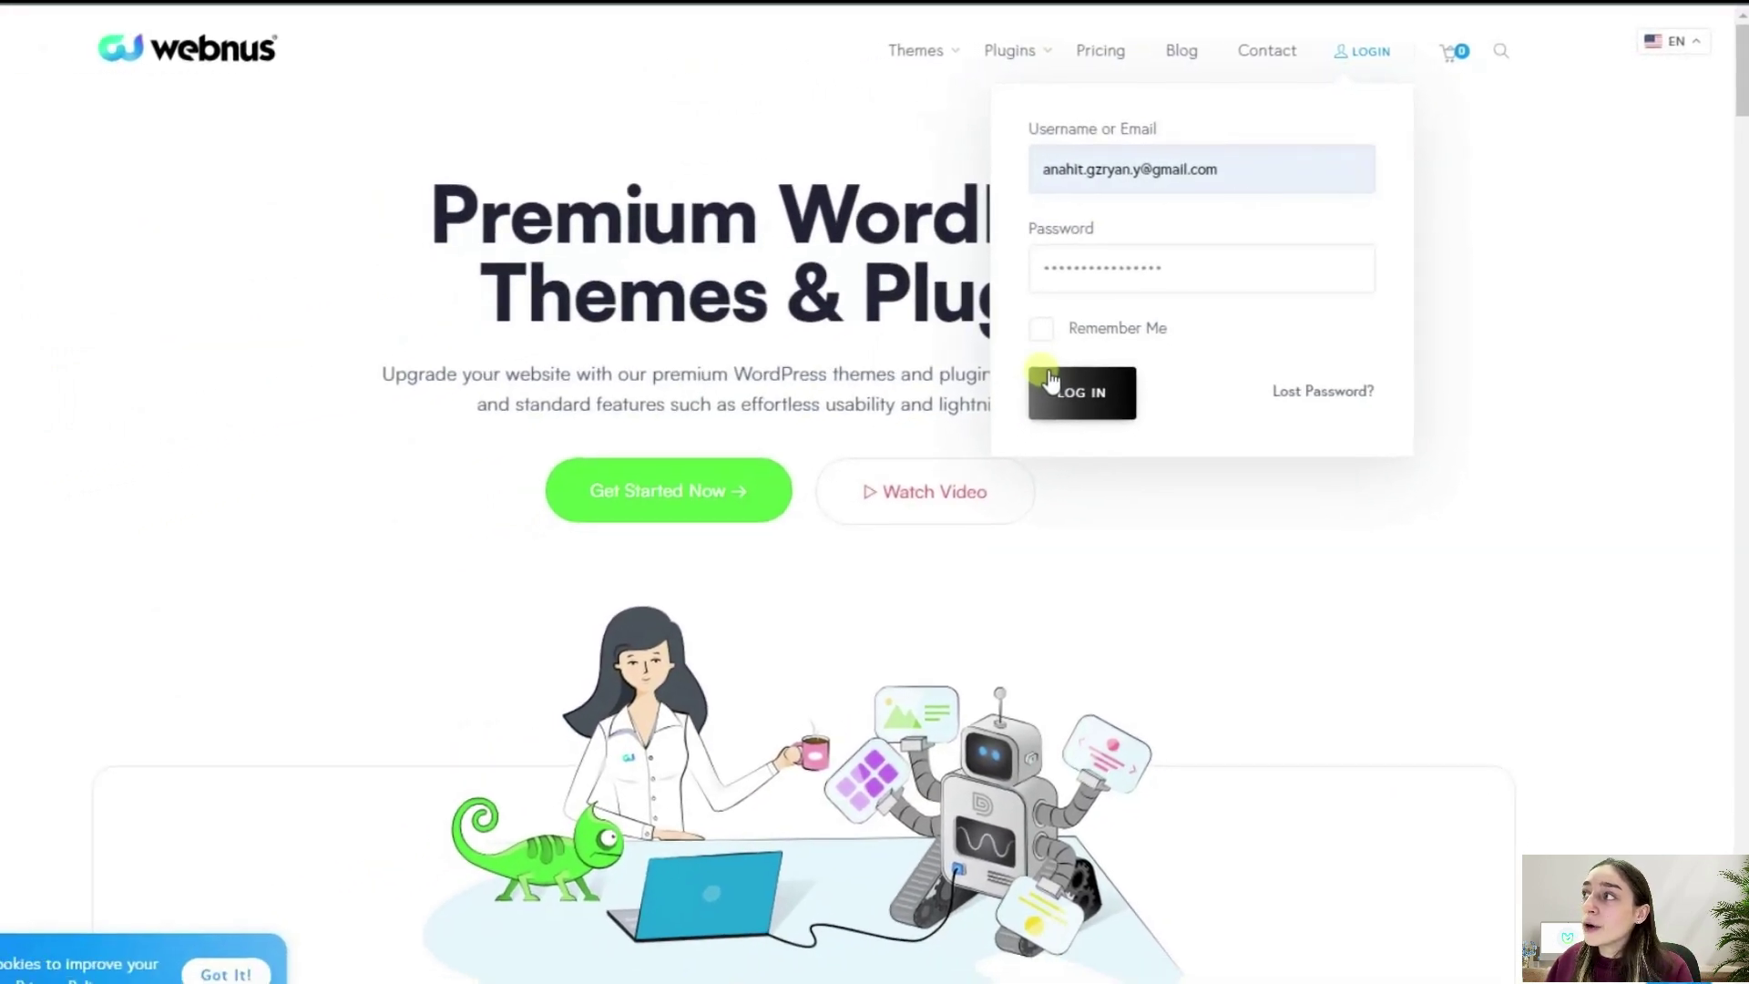
pyautogui.click(1053, 381)
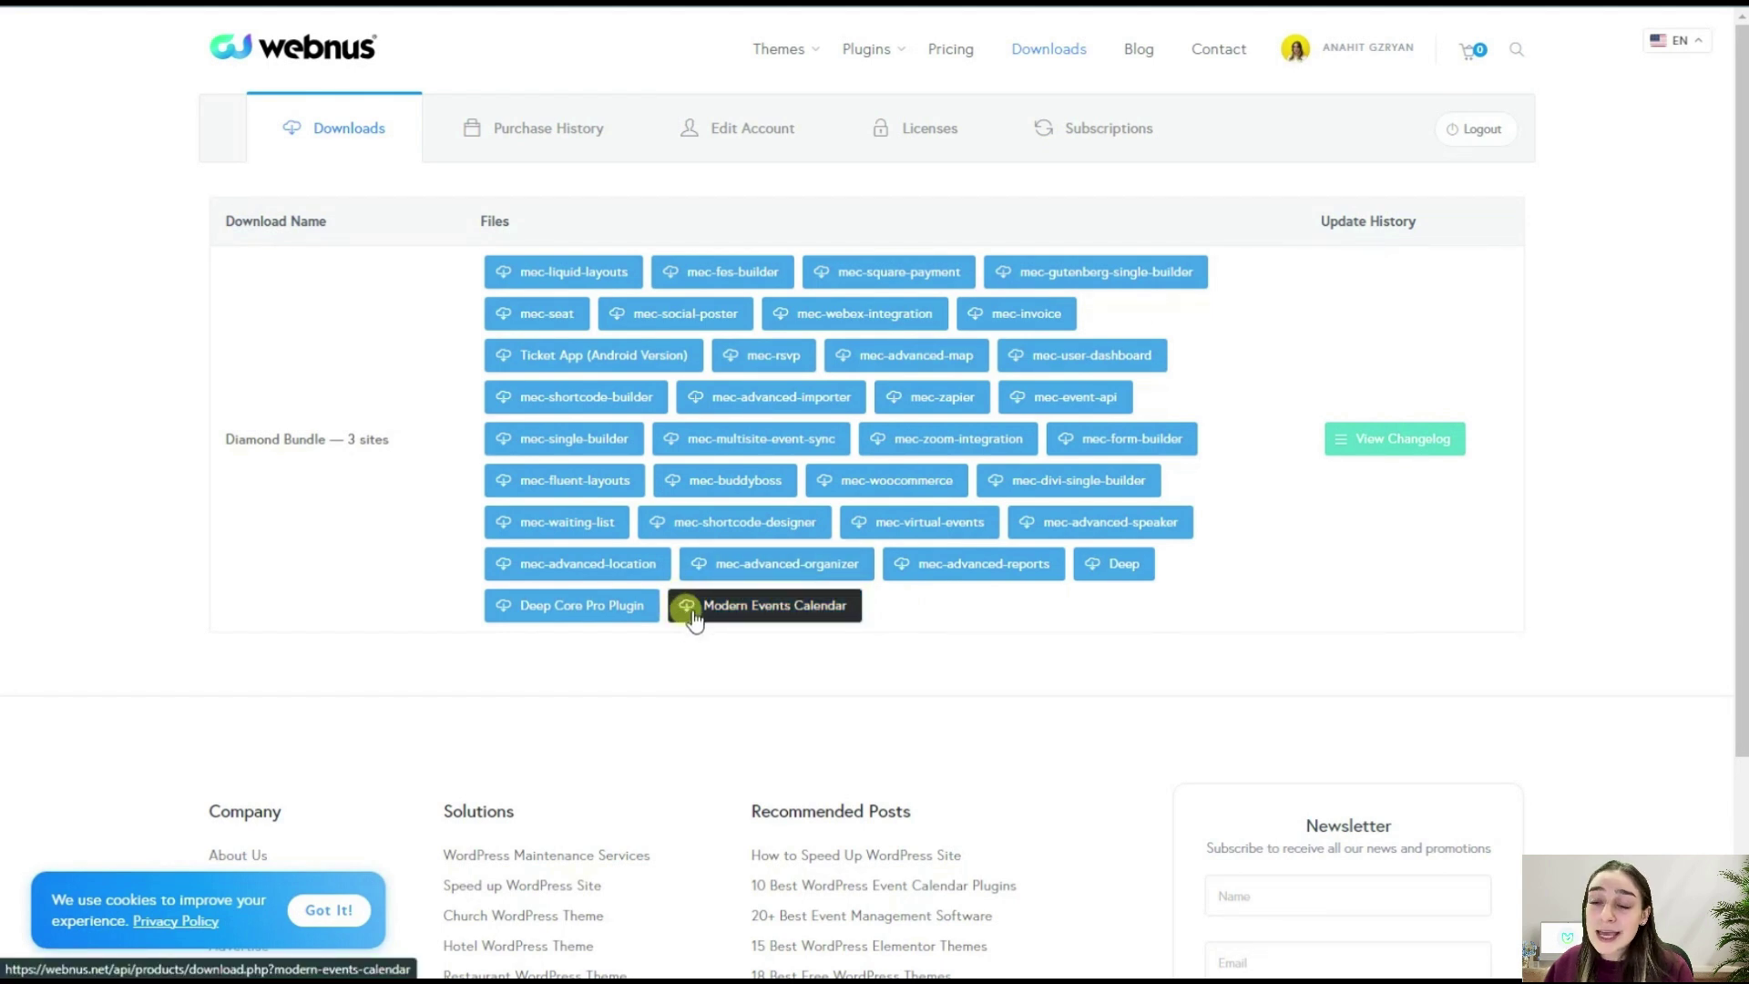
pyautogui.click(742, 609)
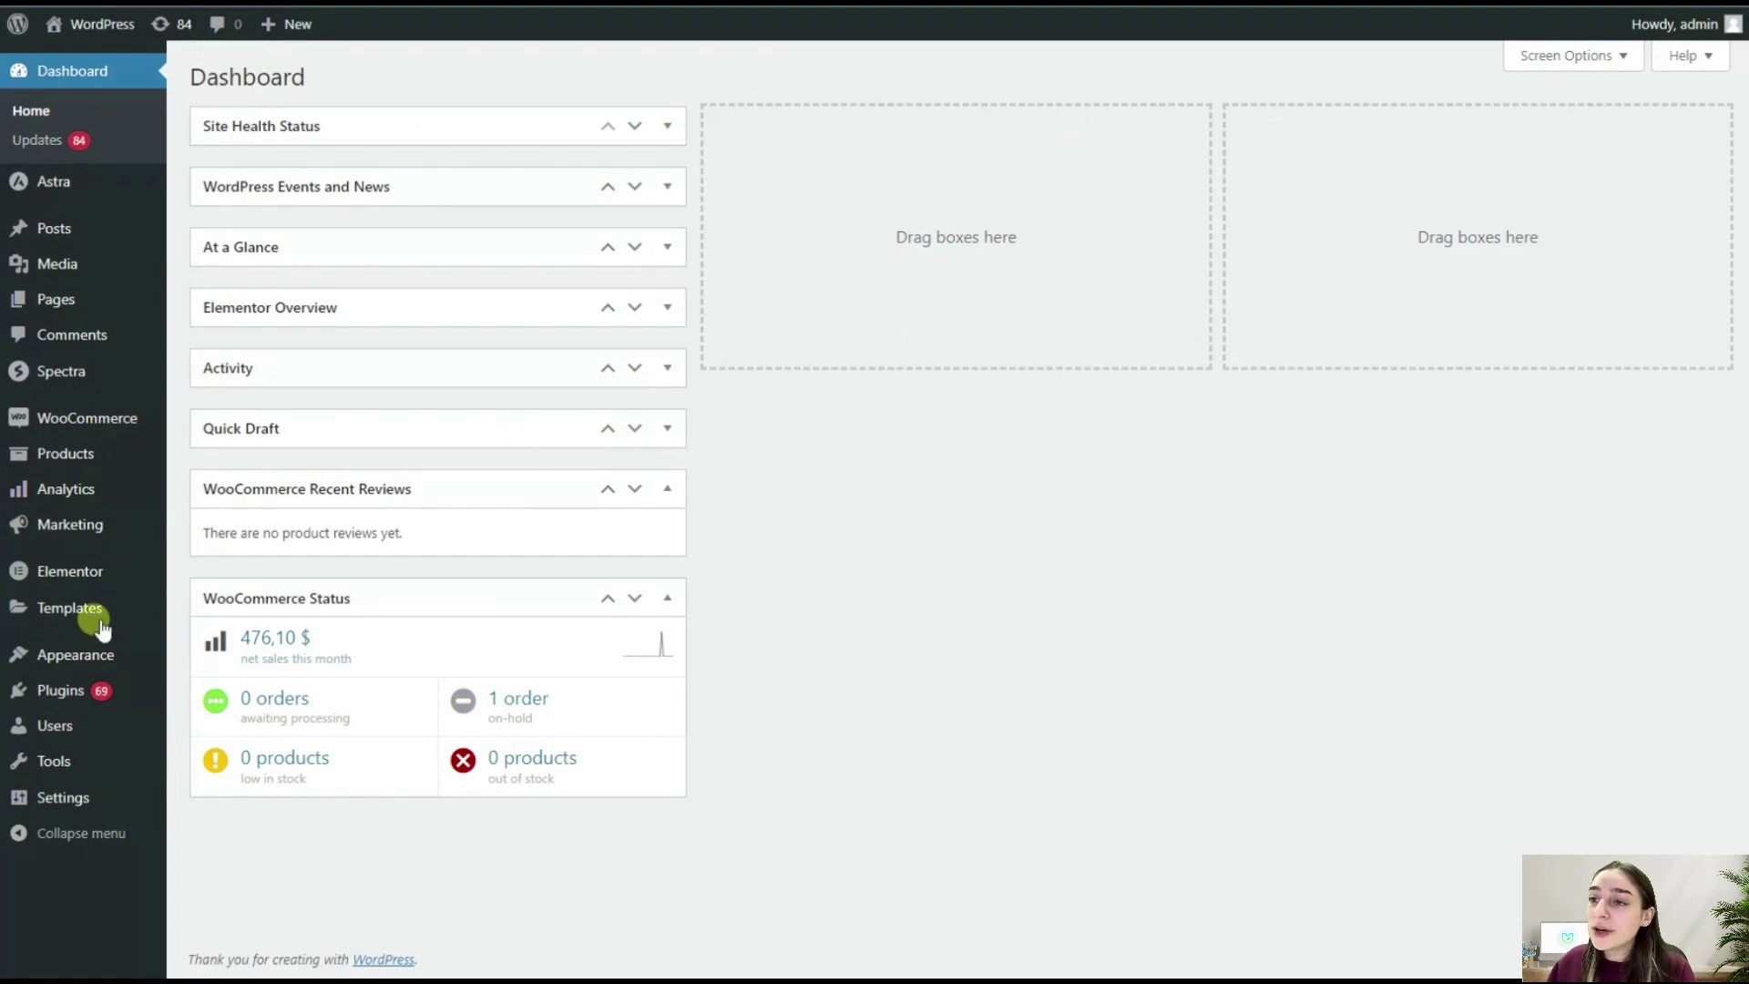
# Step: Upload the Modern Events Calendar zip under Plugins > Add New, install it and activate it
pyautogui.click(90, 693)
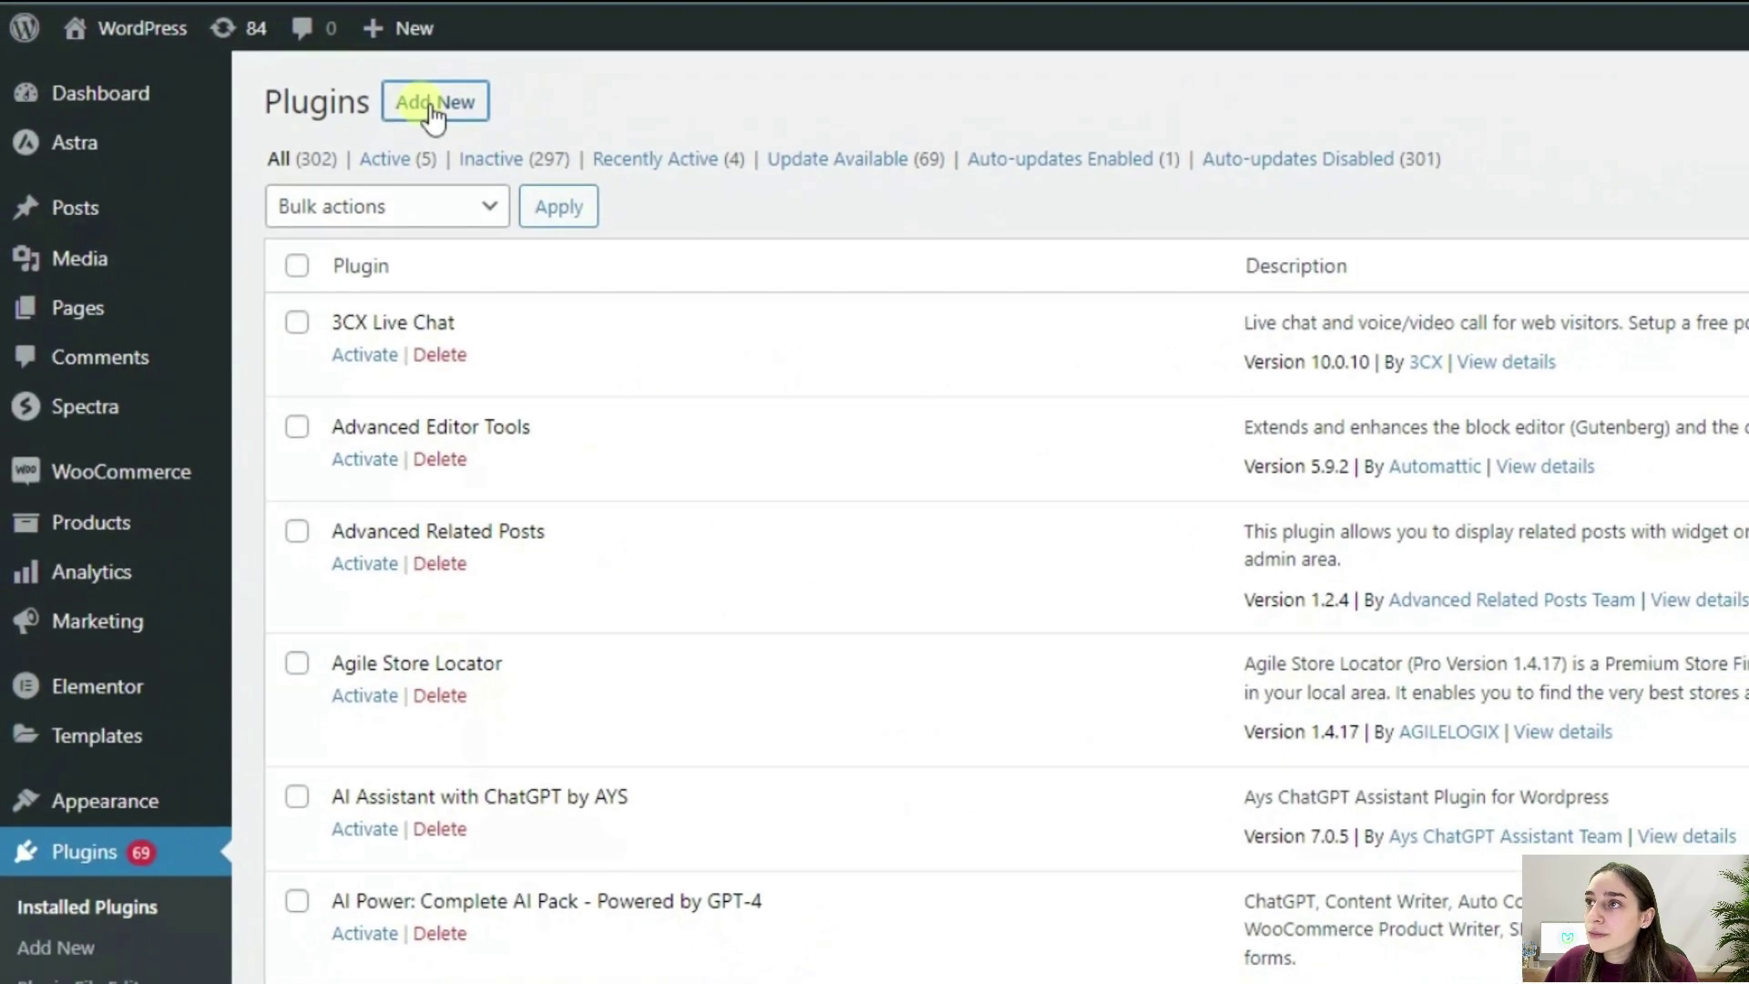
pyautogui.click(433, 104)
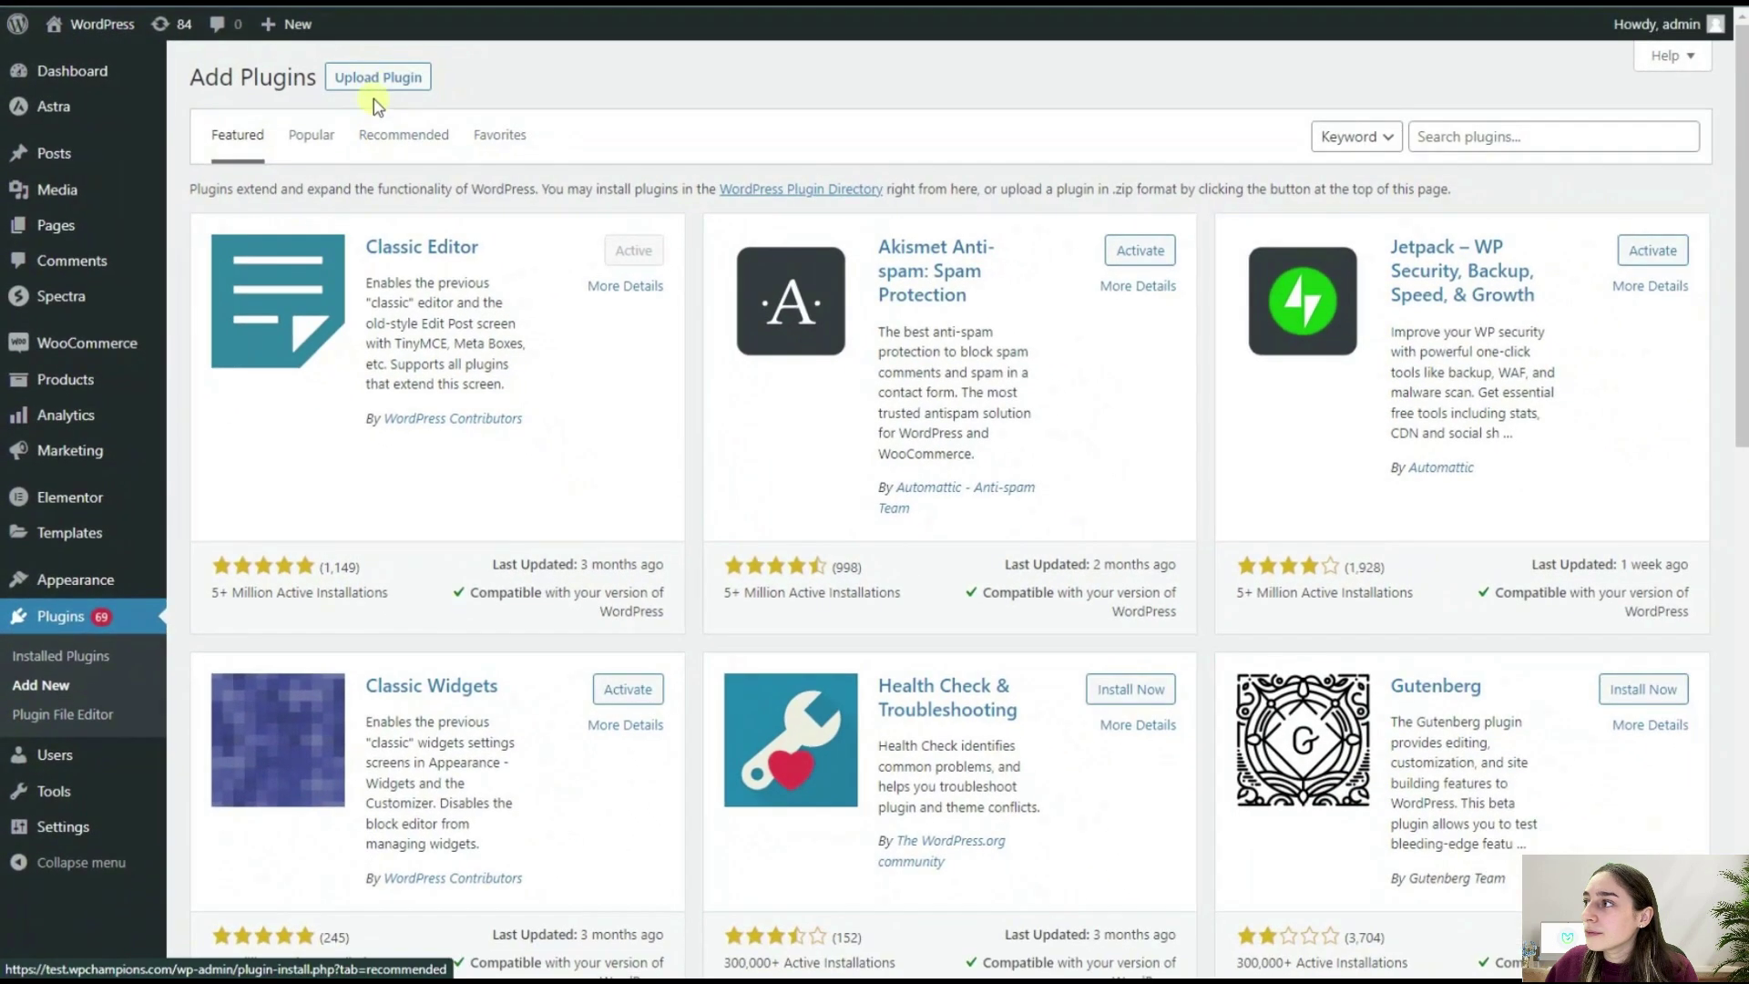
pyautogui.click(407, 83)
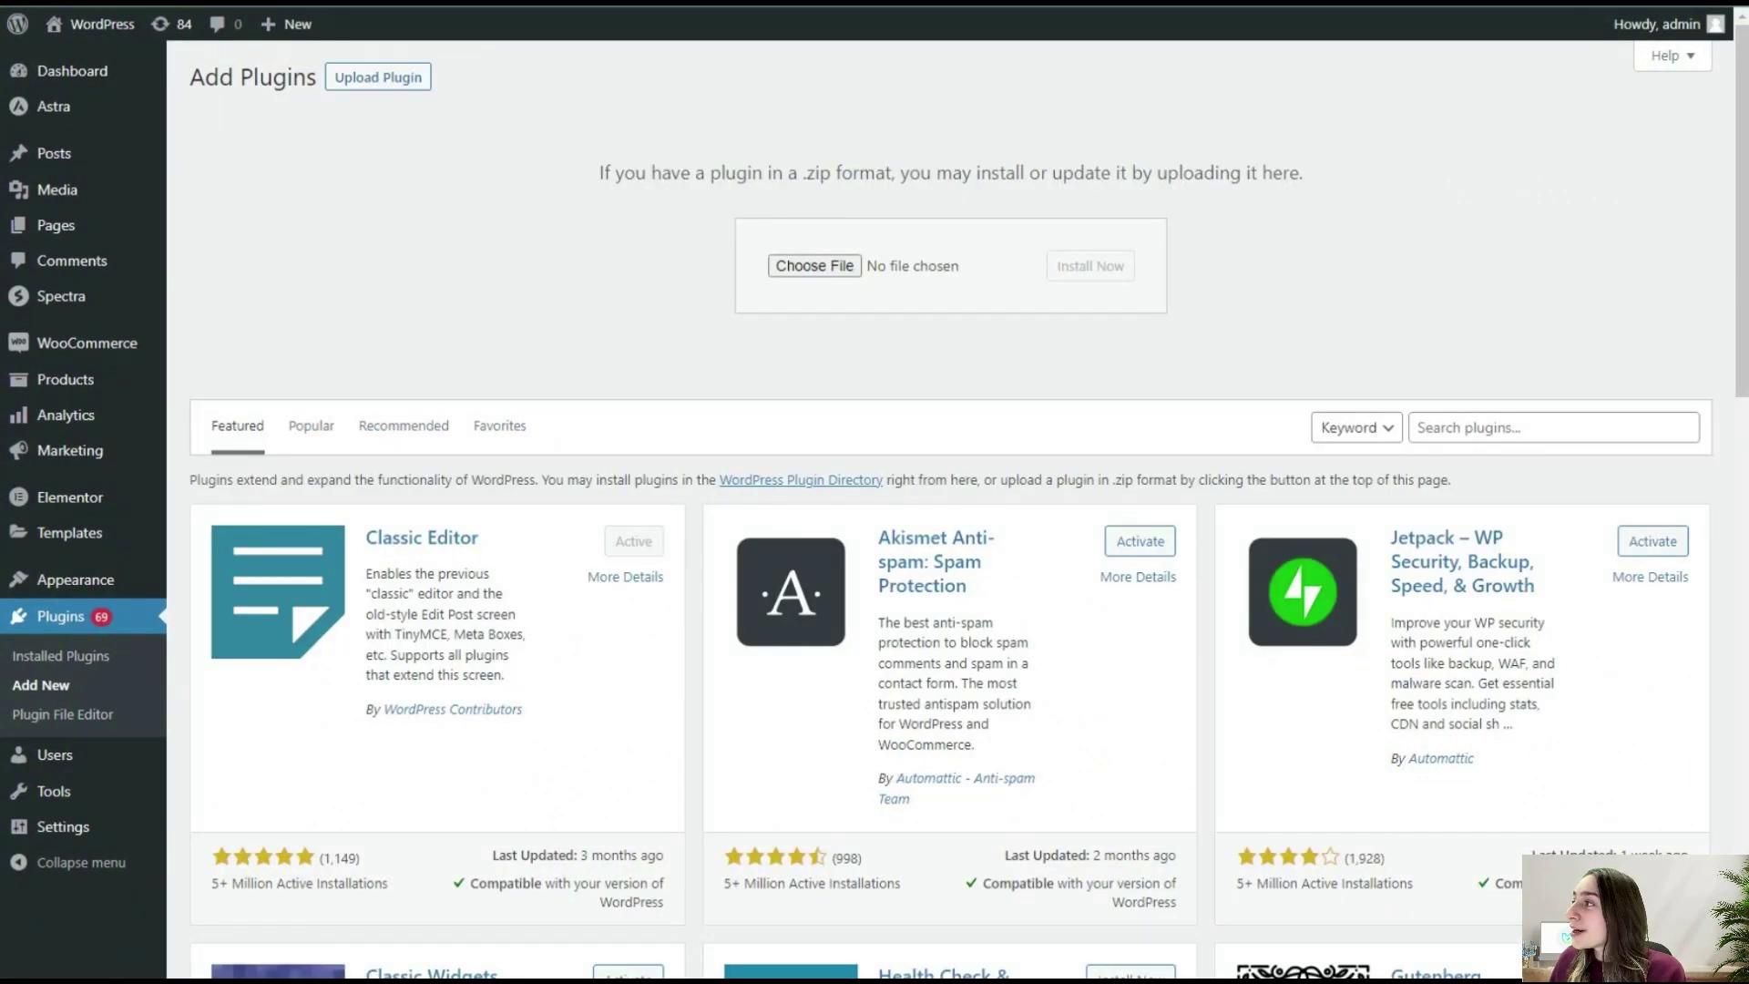
pyautogui.moveTo(1403, 80); pyautogui.dragTo(779, 269)
pyautogui.click(1091, 266)
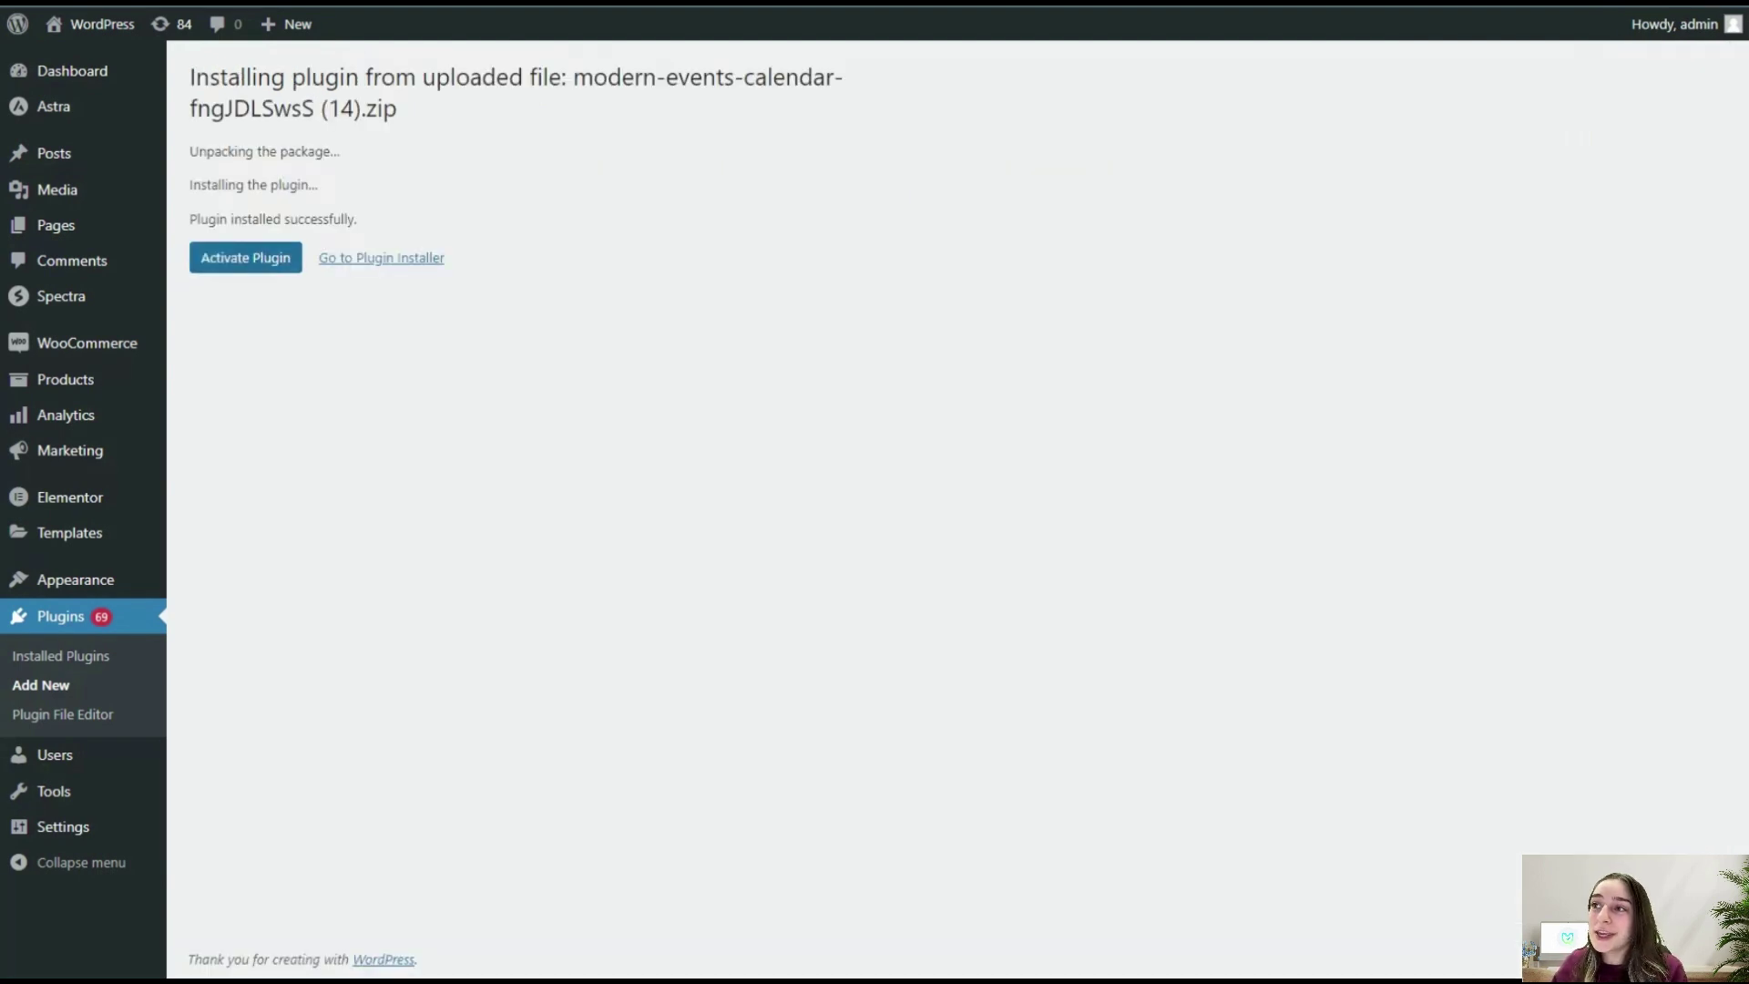
pyautogui.click(246, 258)
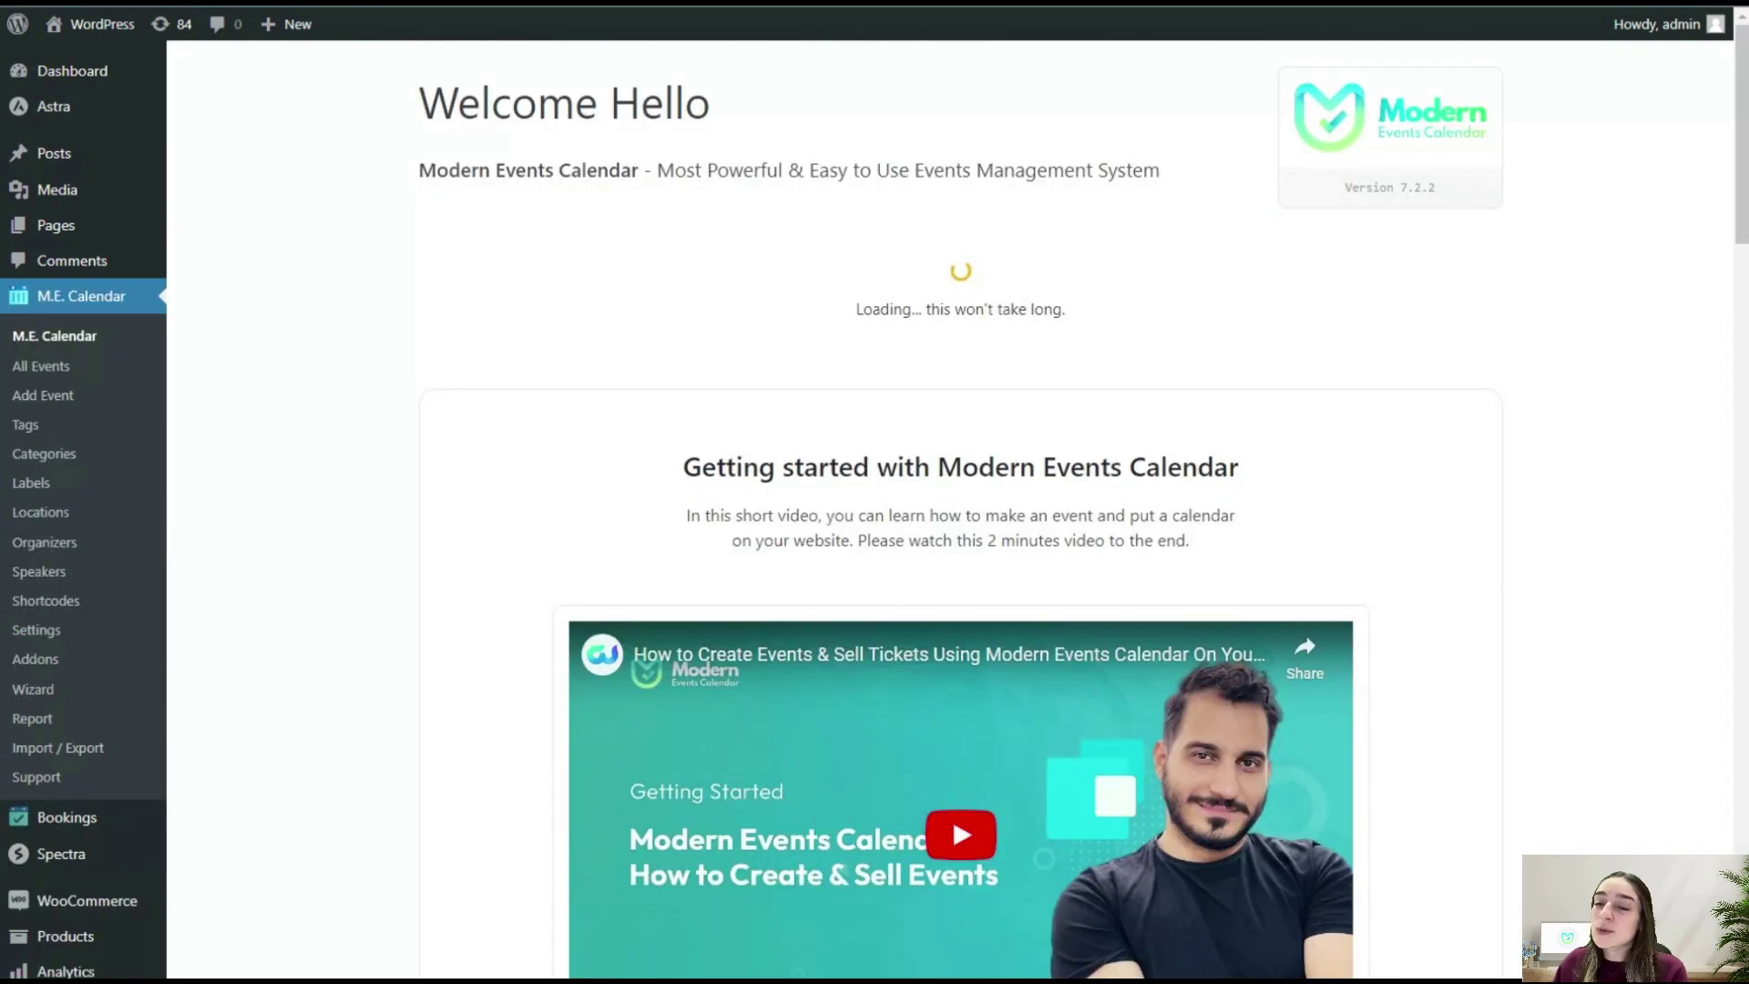
pyautogui.scroll(-5, 960, 547)
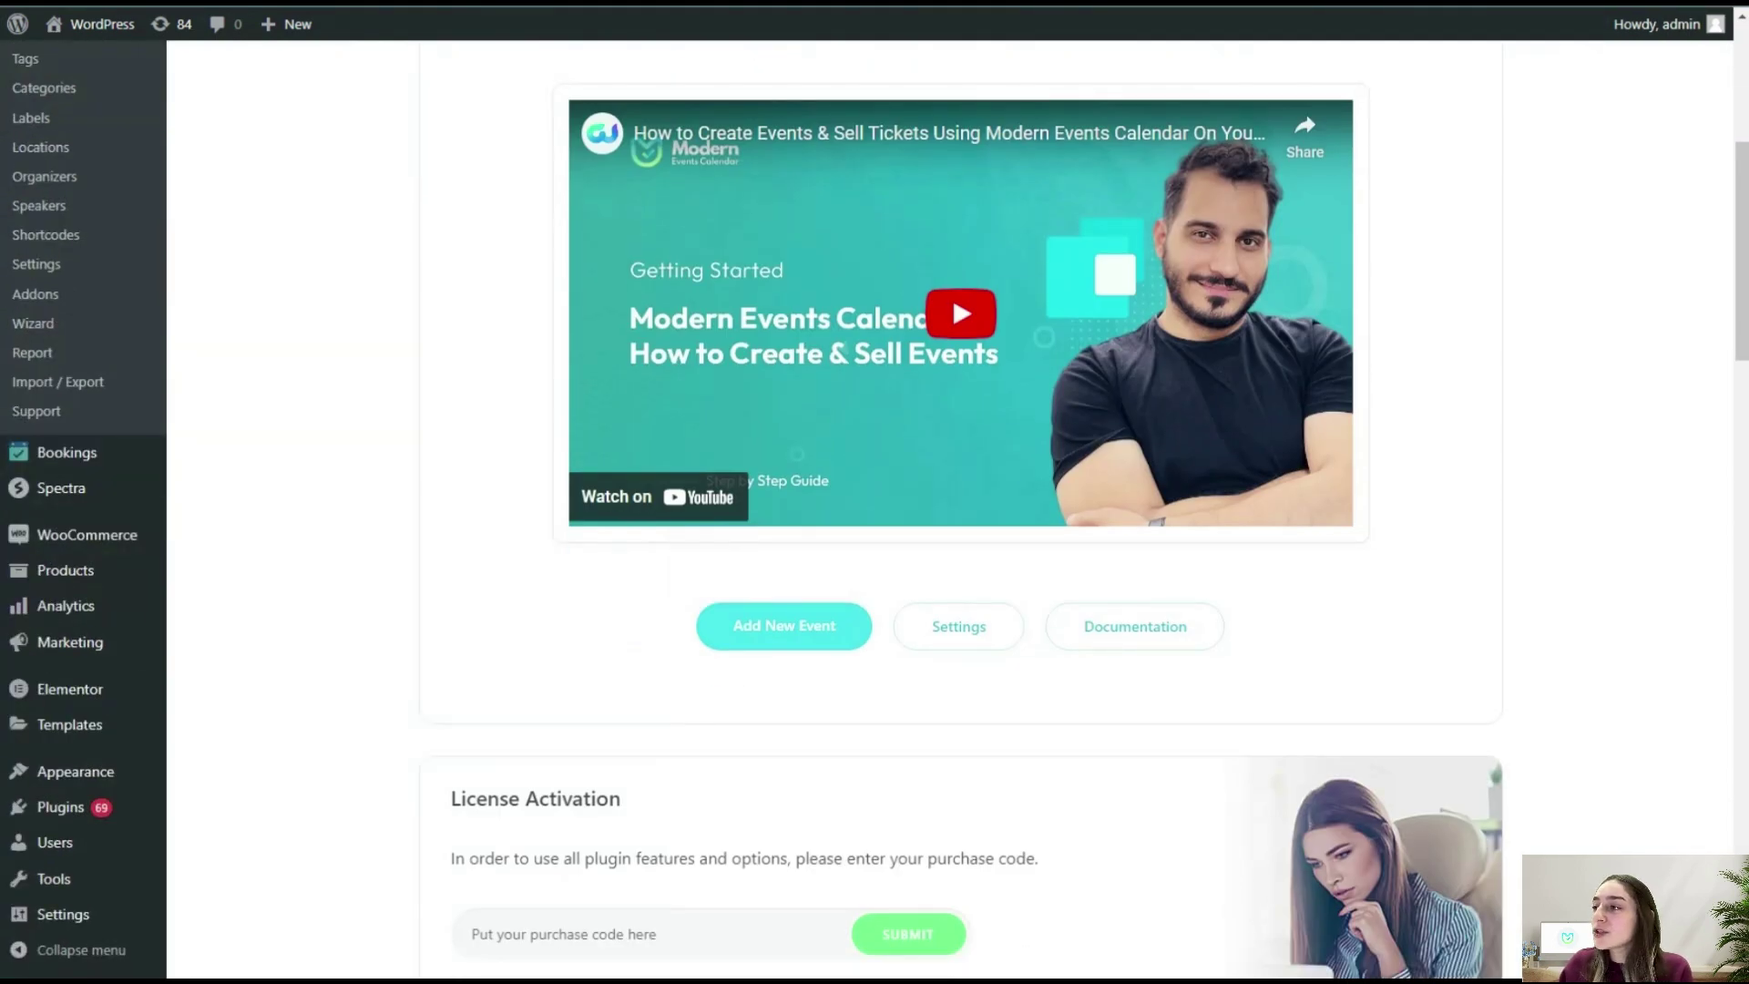
pyautogui.scroll(-5, 960, 547)
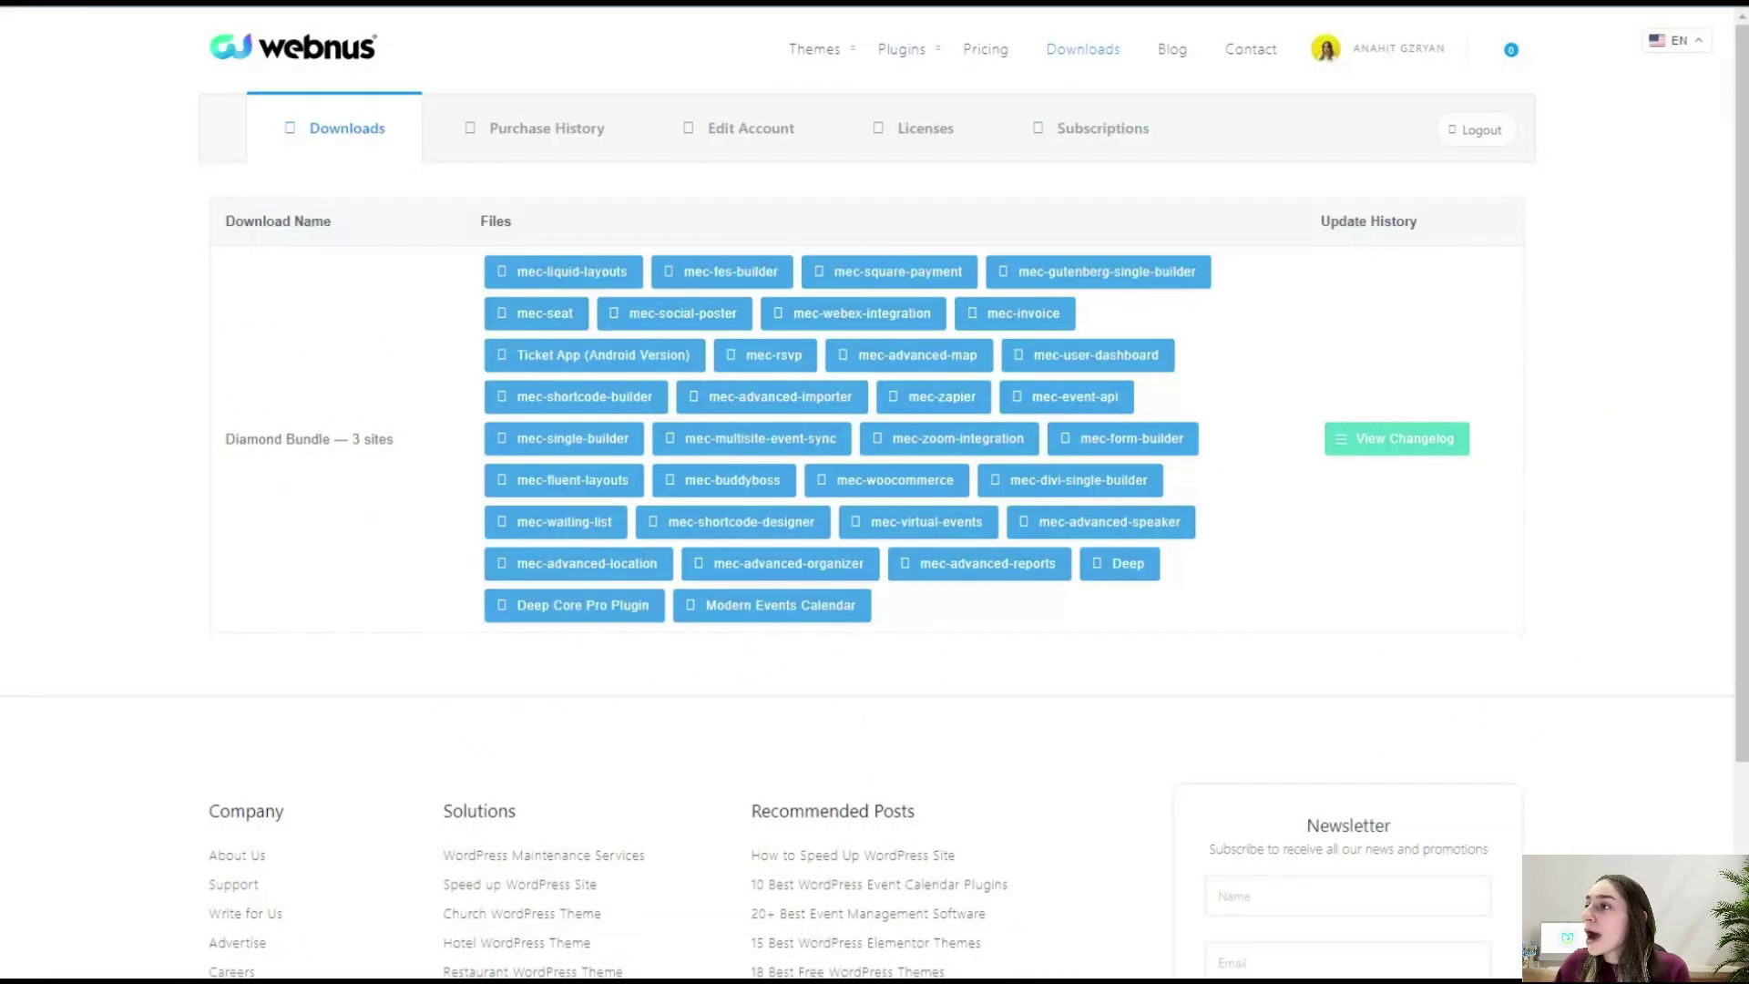
# Step: Go to the Webnus Licenses page and select the Diamond Bundle license key
pyautogui.click(915, 127)
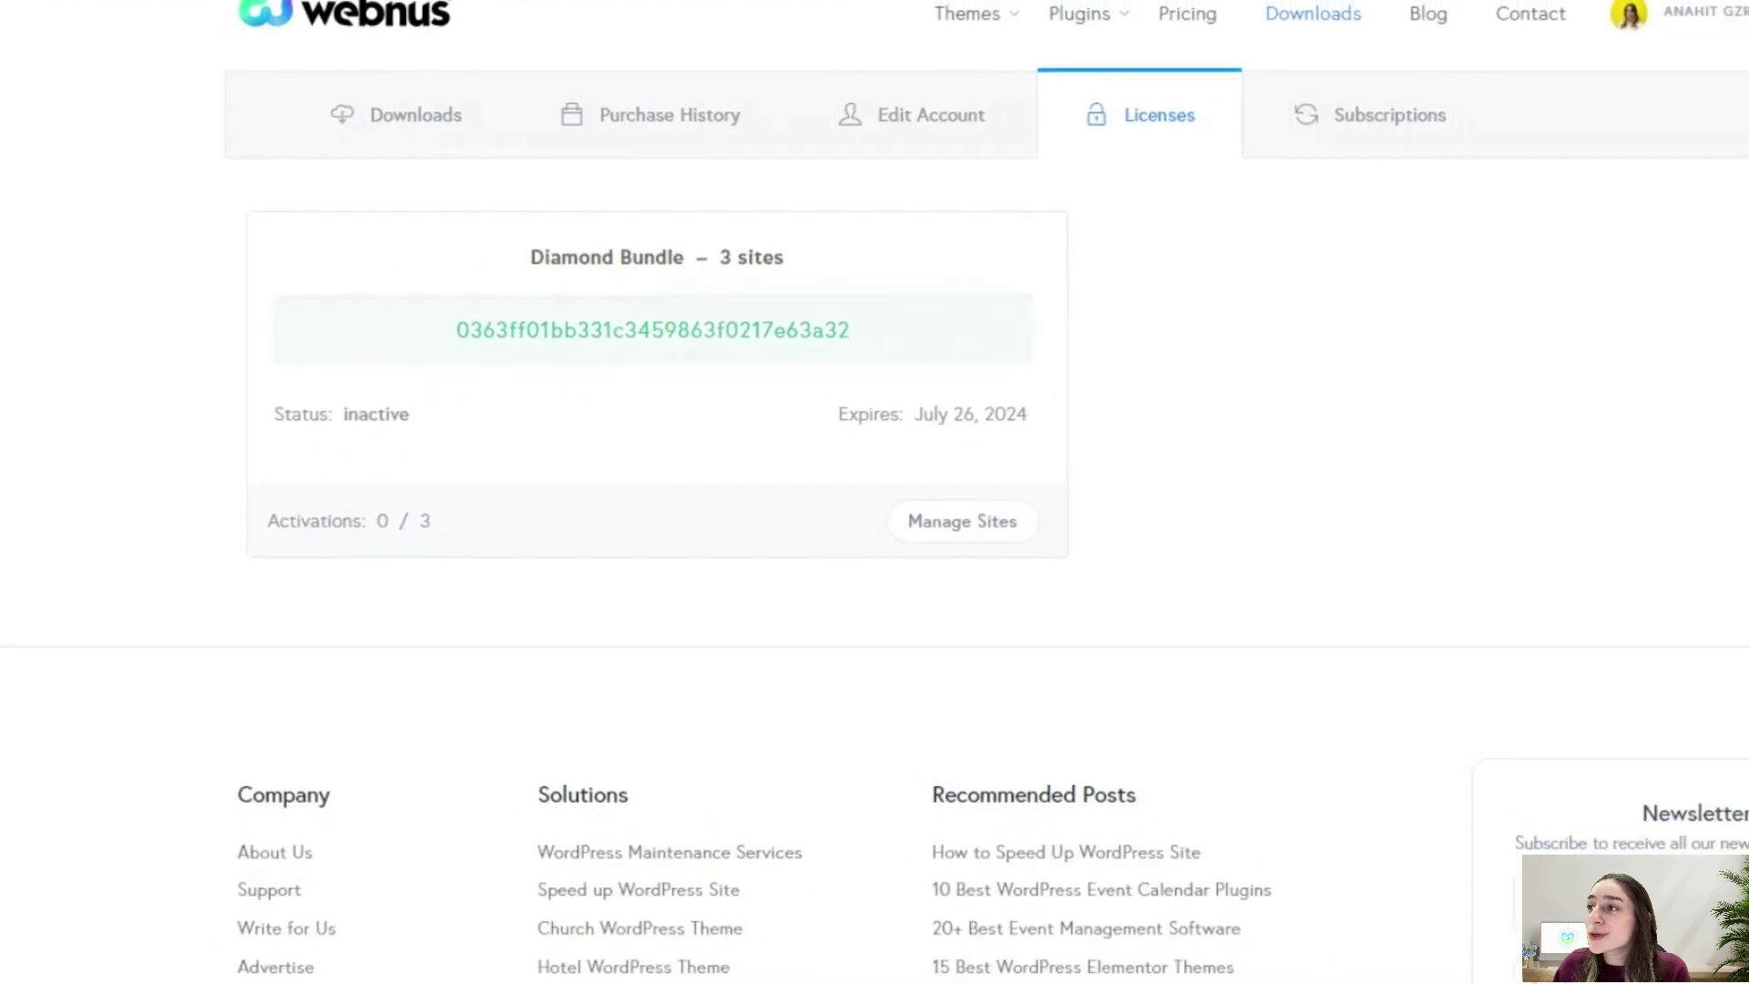
pyautogui.moveTo(851, 330); pyautogui.dragTo(454, 329)
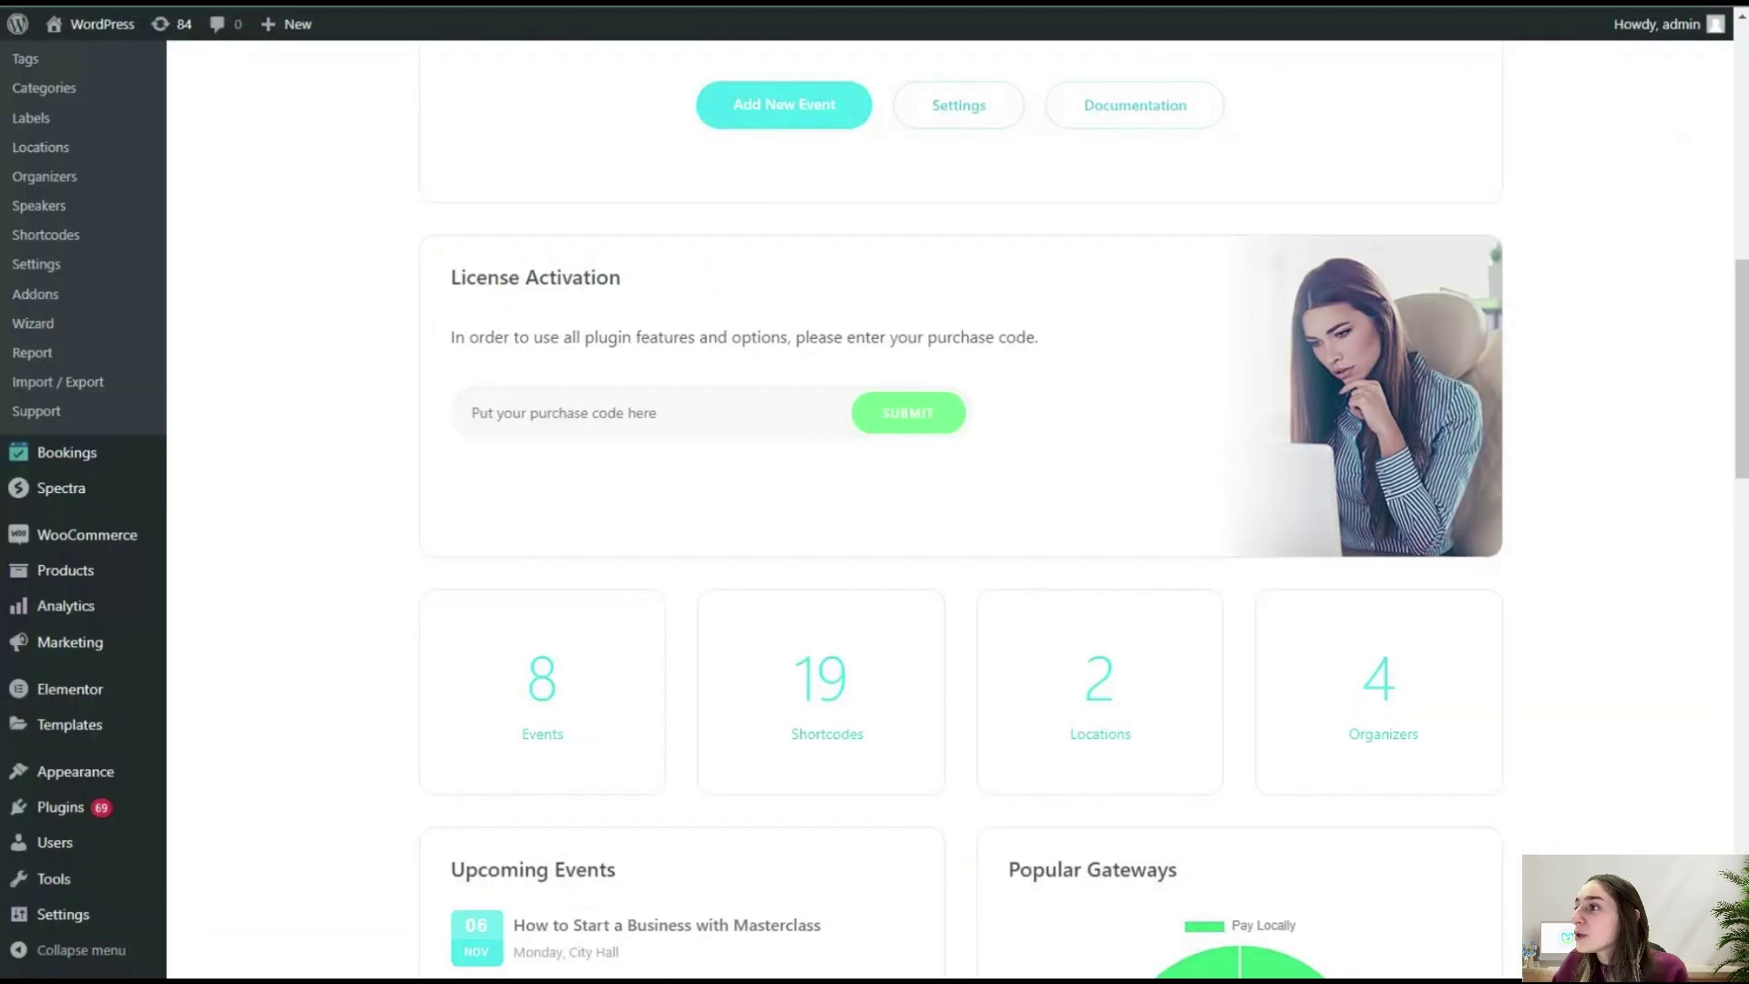
# Step: Paste the Diamond Bundle license key as the purchase code and submit it for activation
pyautogui.click(473, 413)
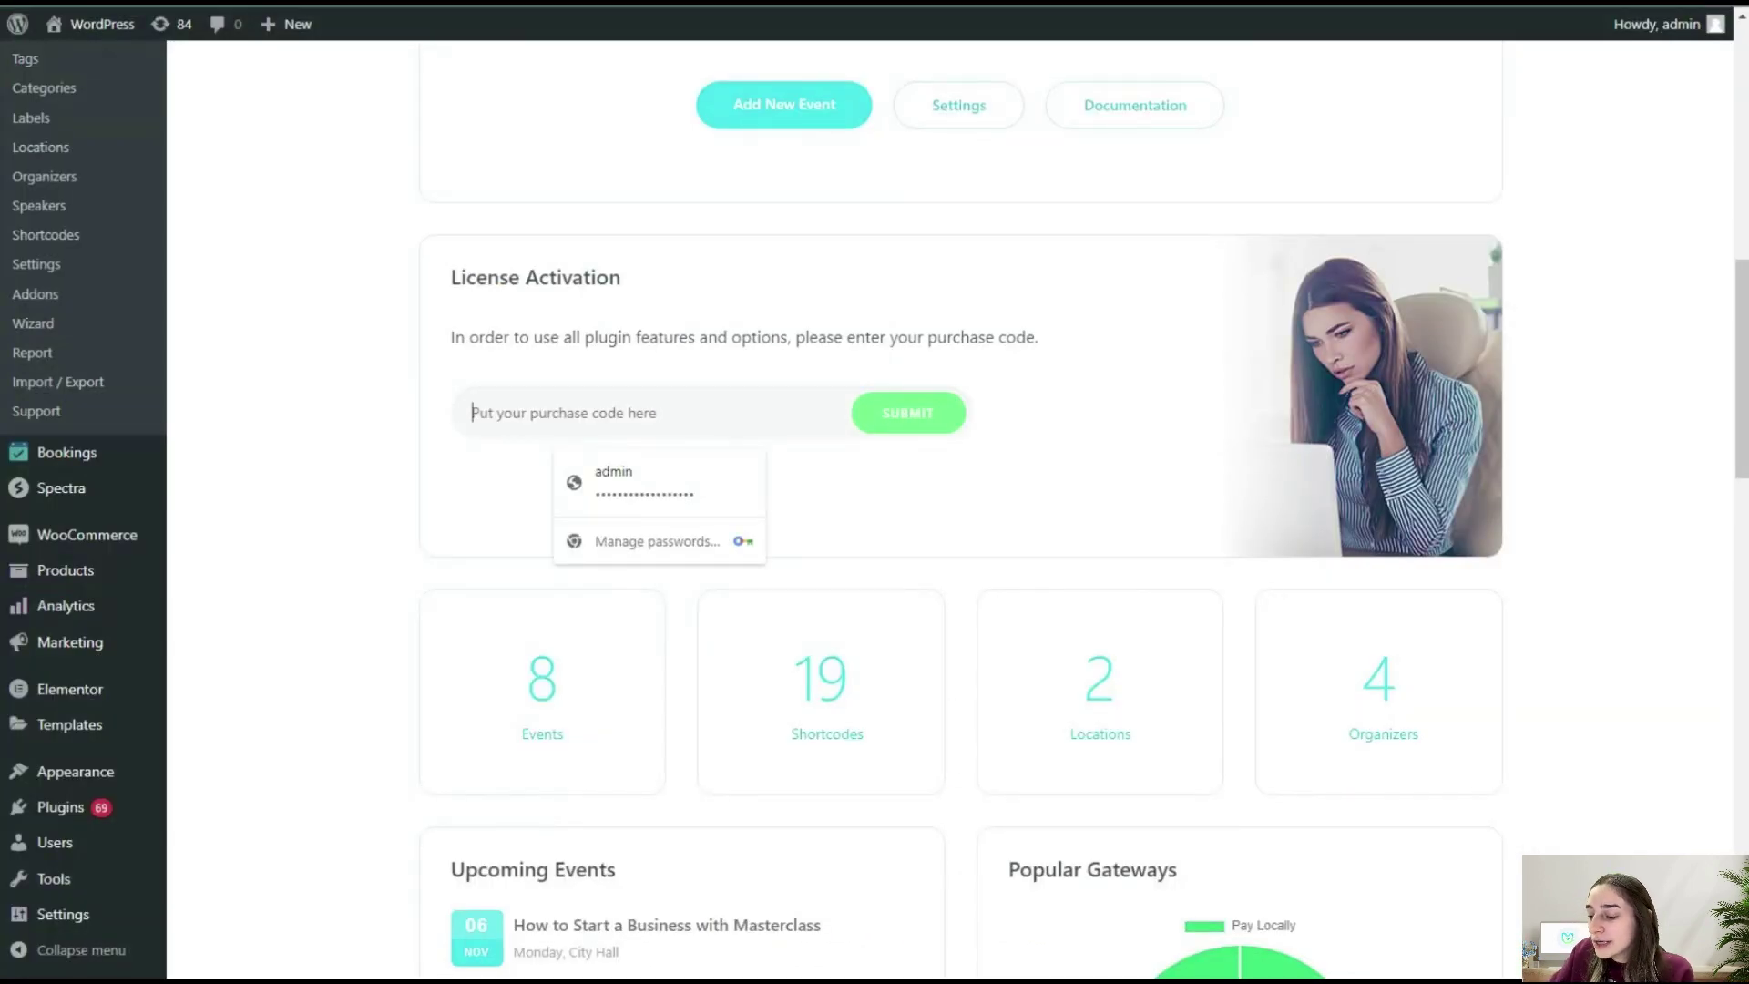
pyautogui.hotkey('ctrl', 'v')
pyautogui.press('Return')
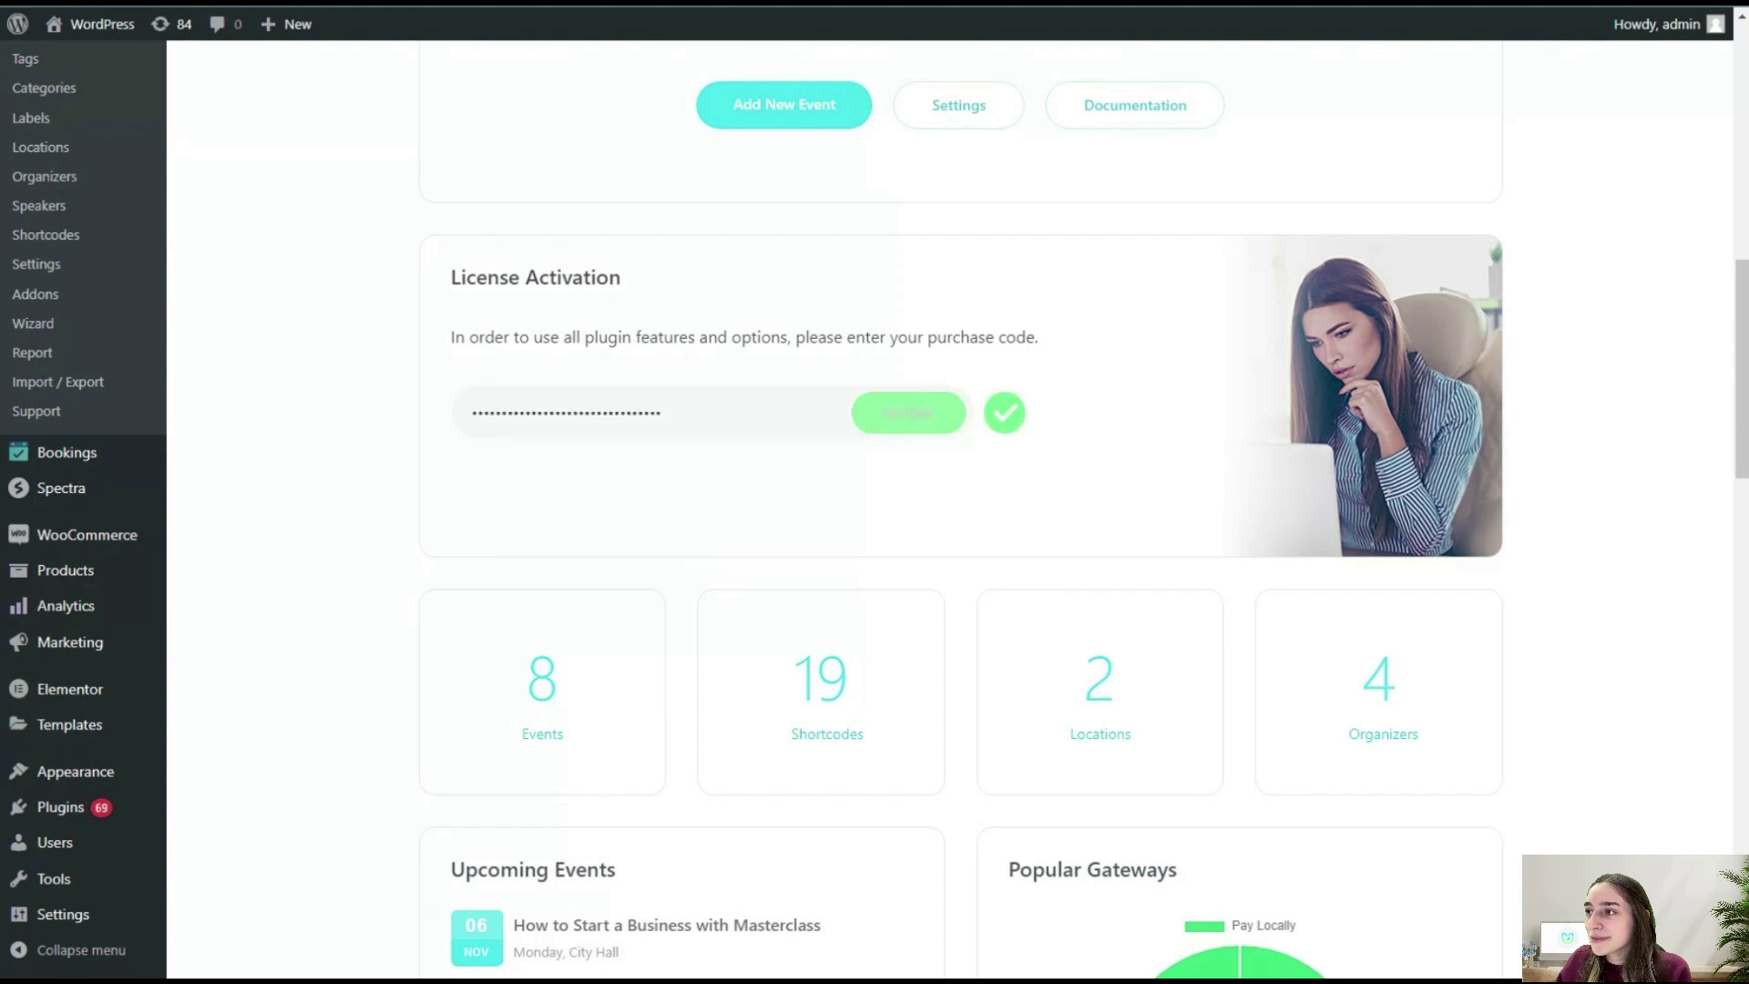
pyautogui.scroll(1, 961, 510)
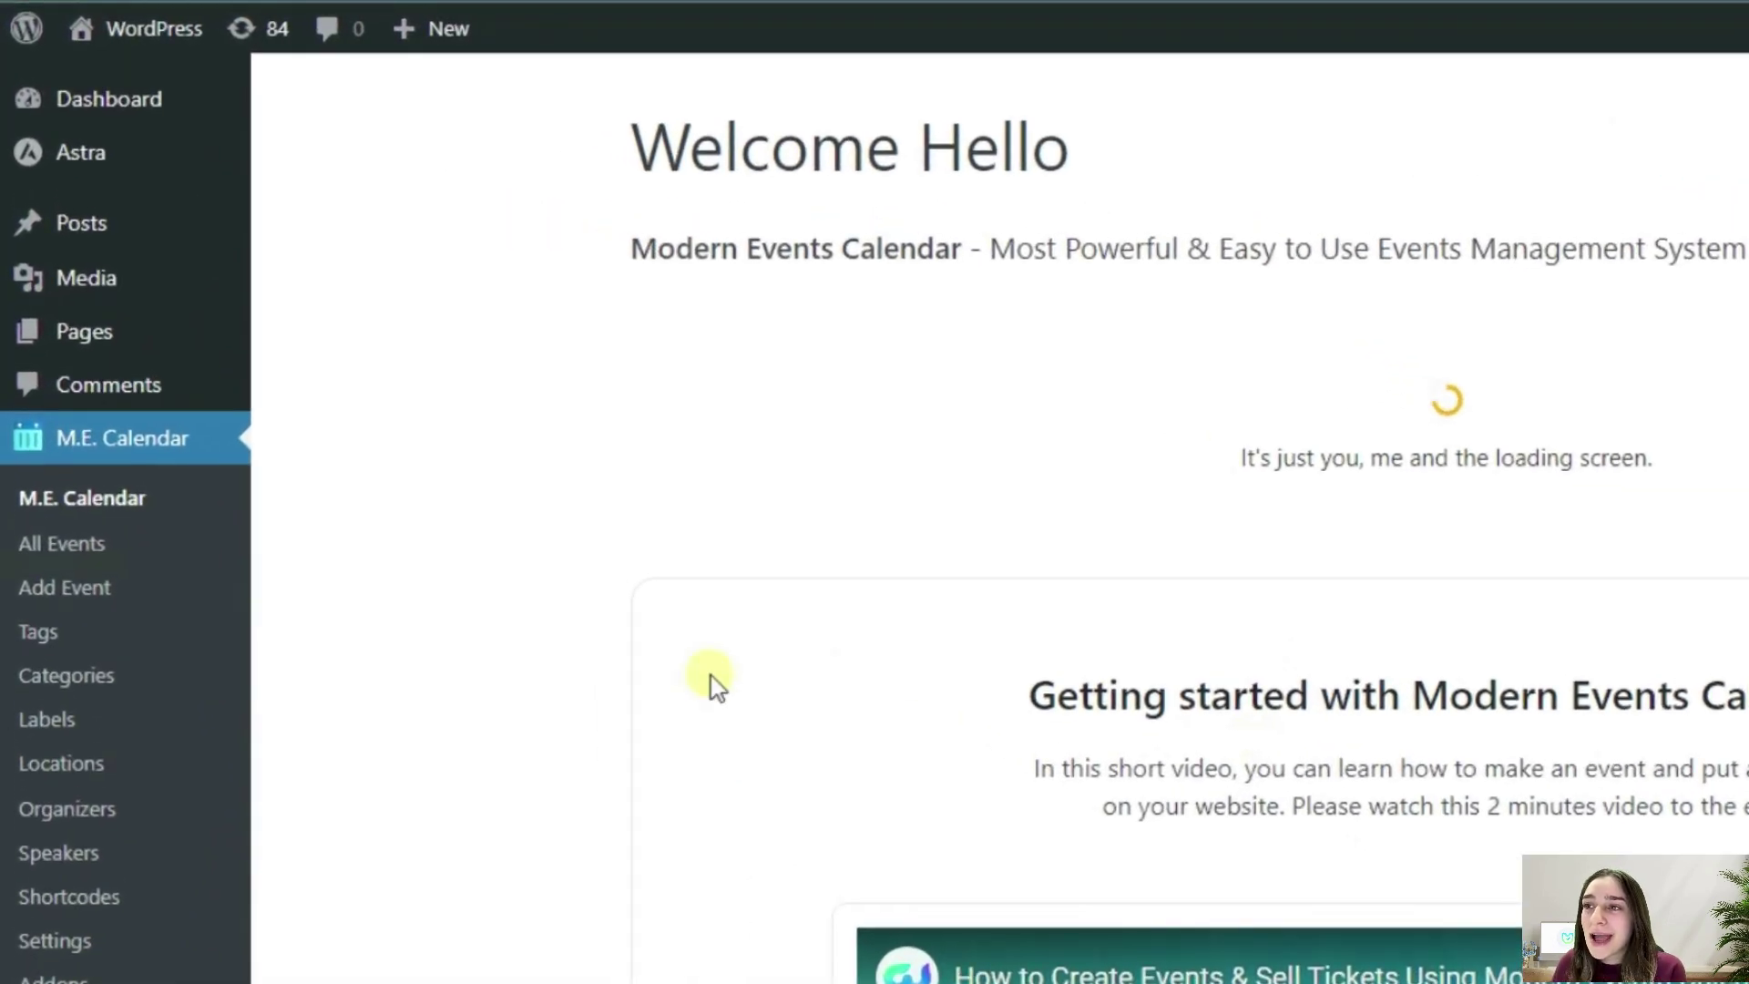
# Step: Create a new event titled 'International Workshop' and paste three placeholder description paragraphs
pyautogui.click(64, 587)
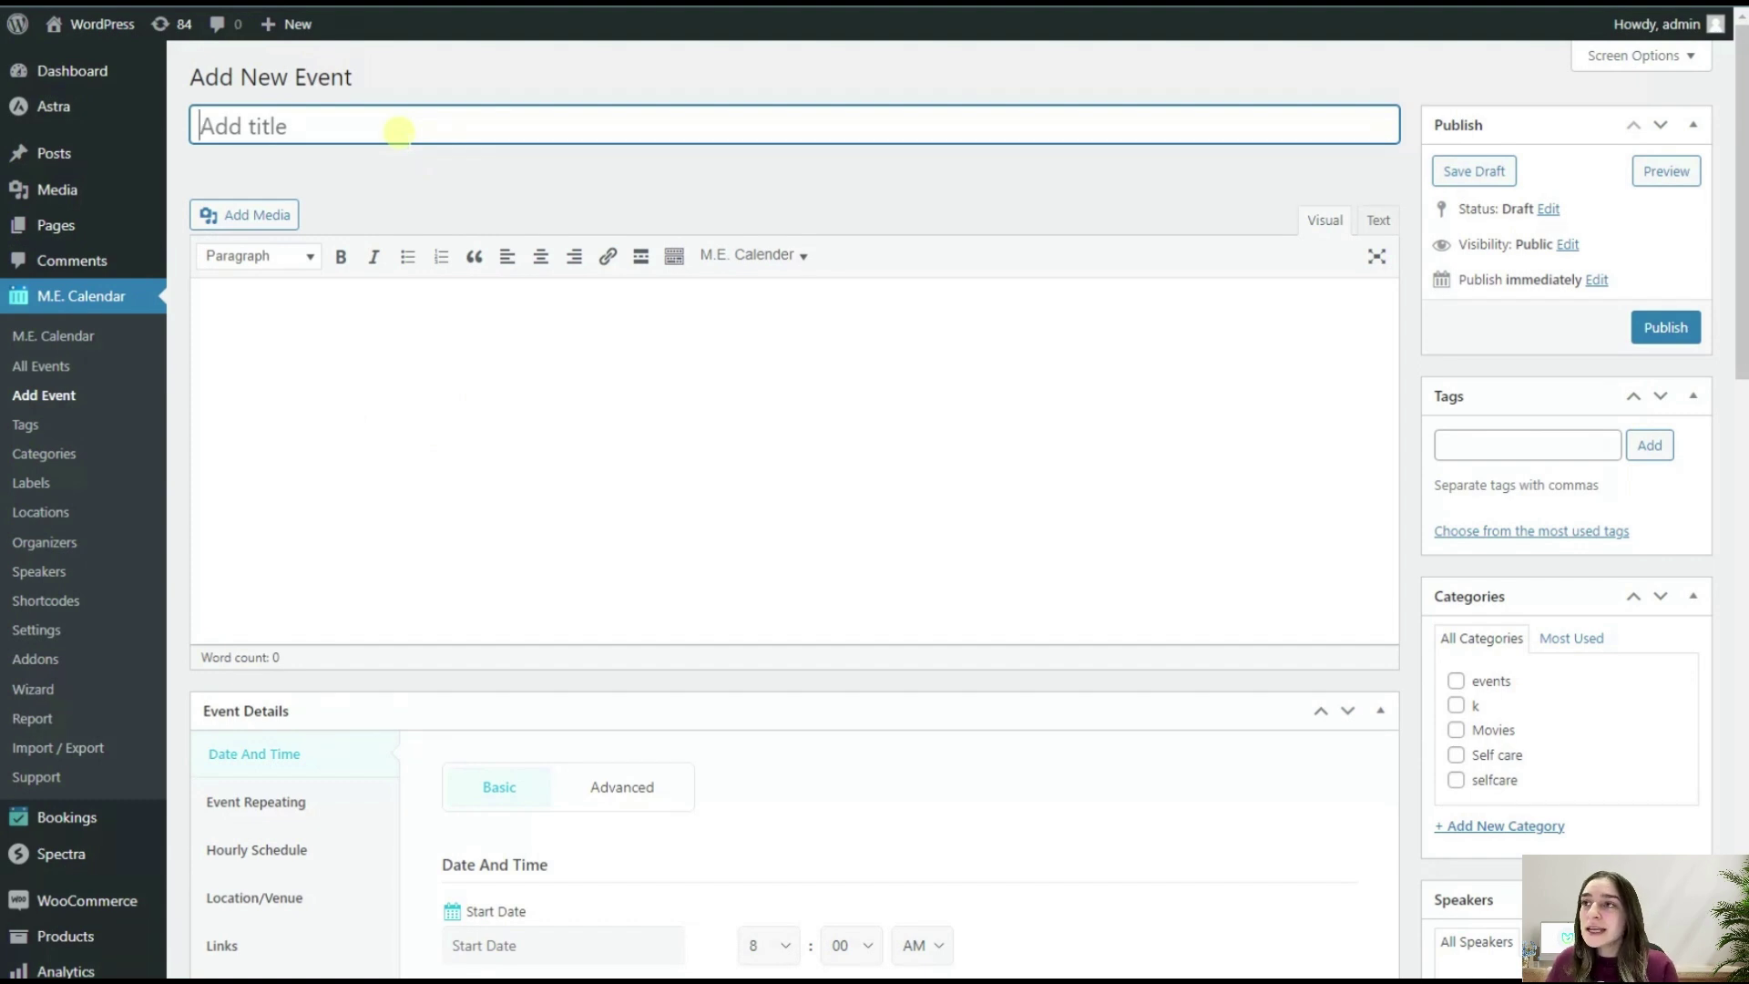
pyautogui.write('International Workshop')
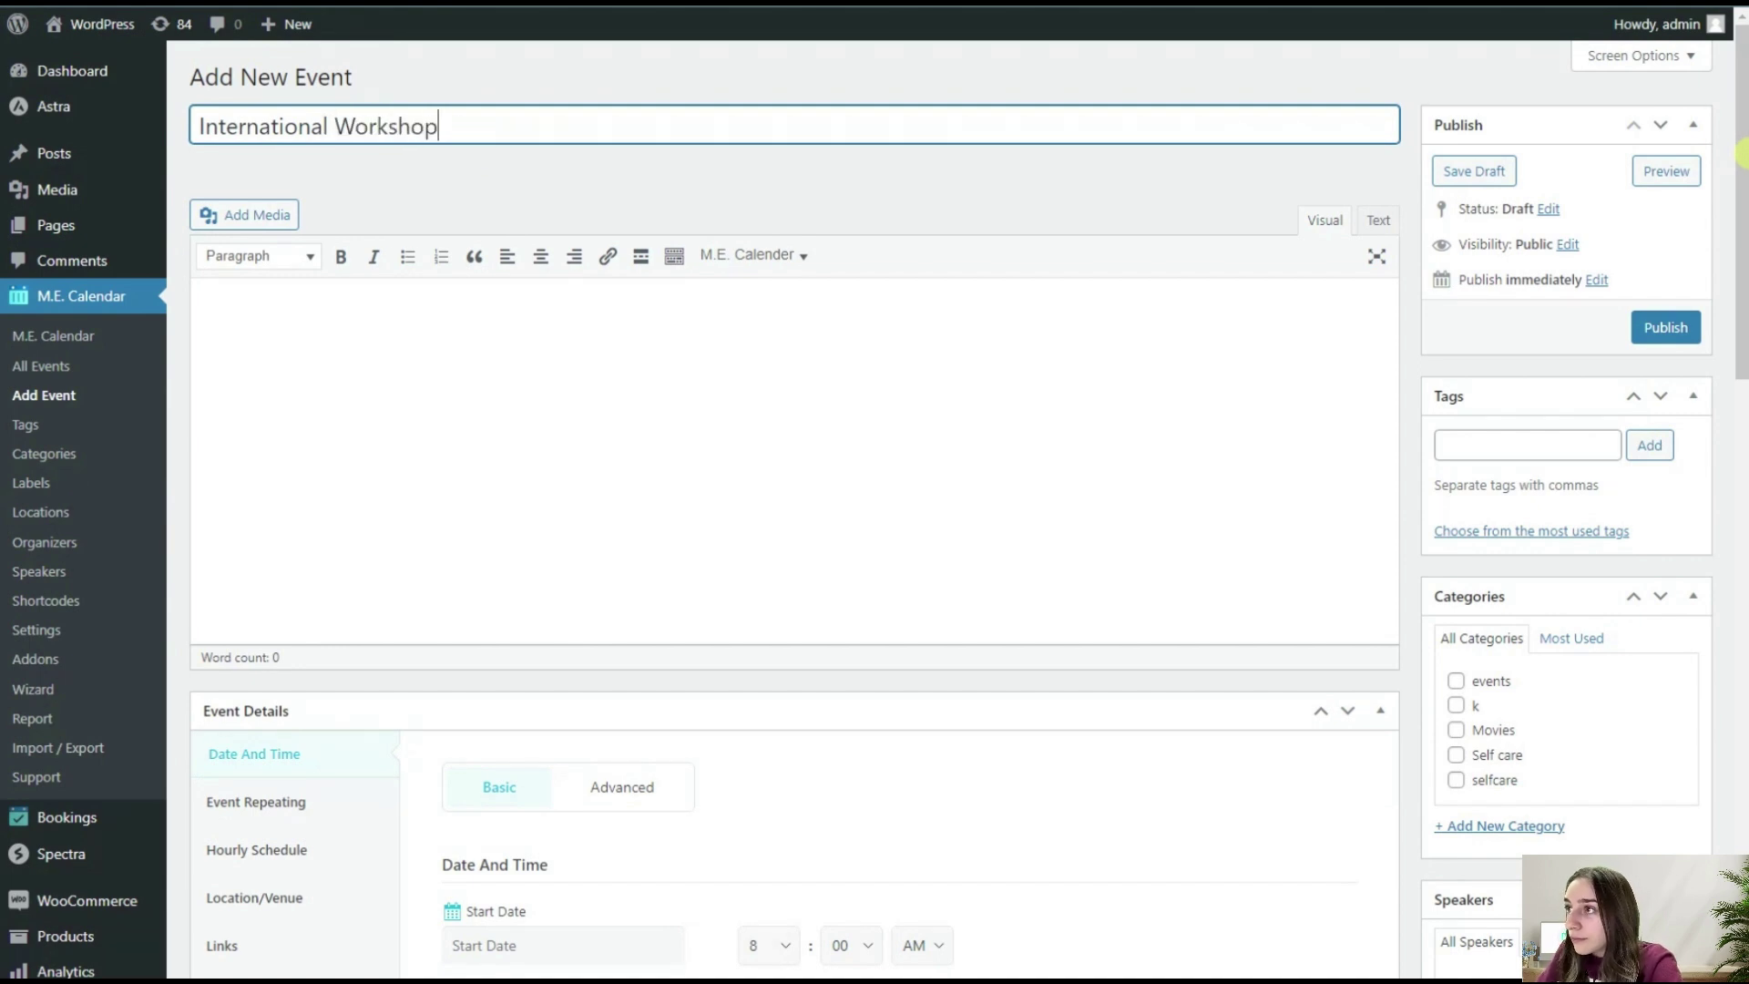
pyautogui.click(870, 355)
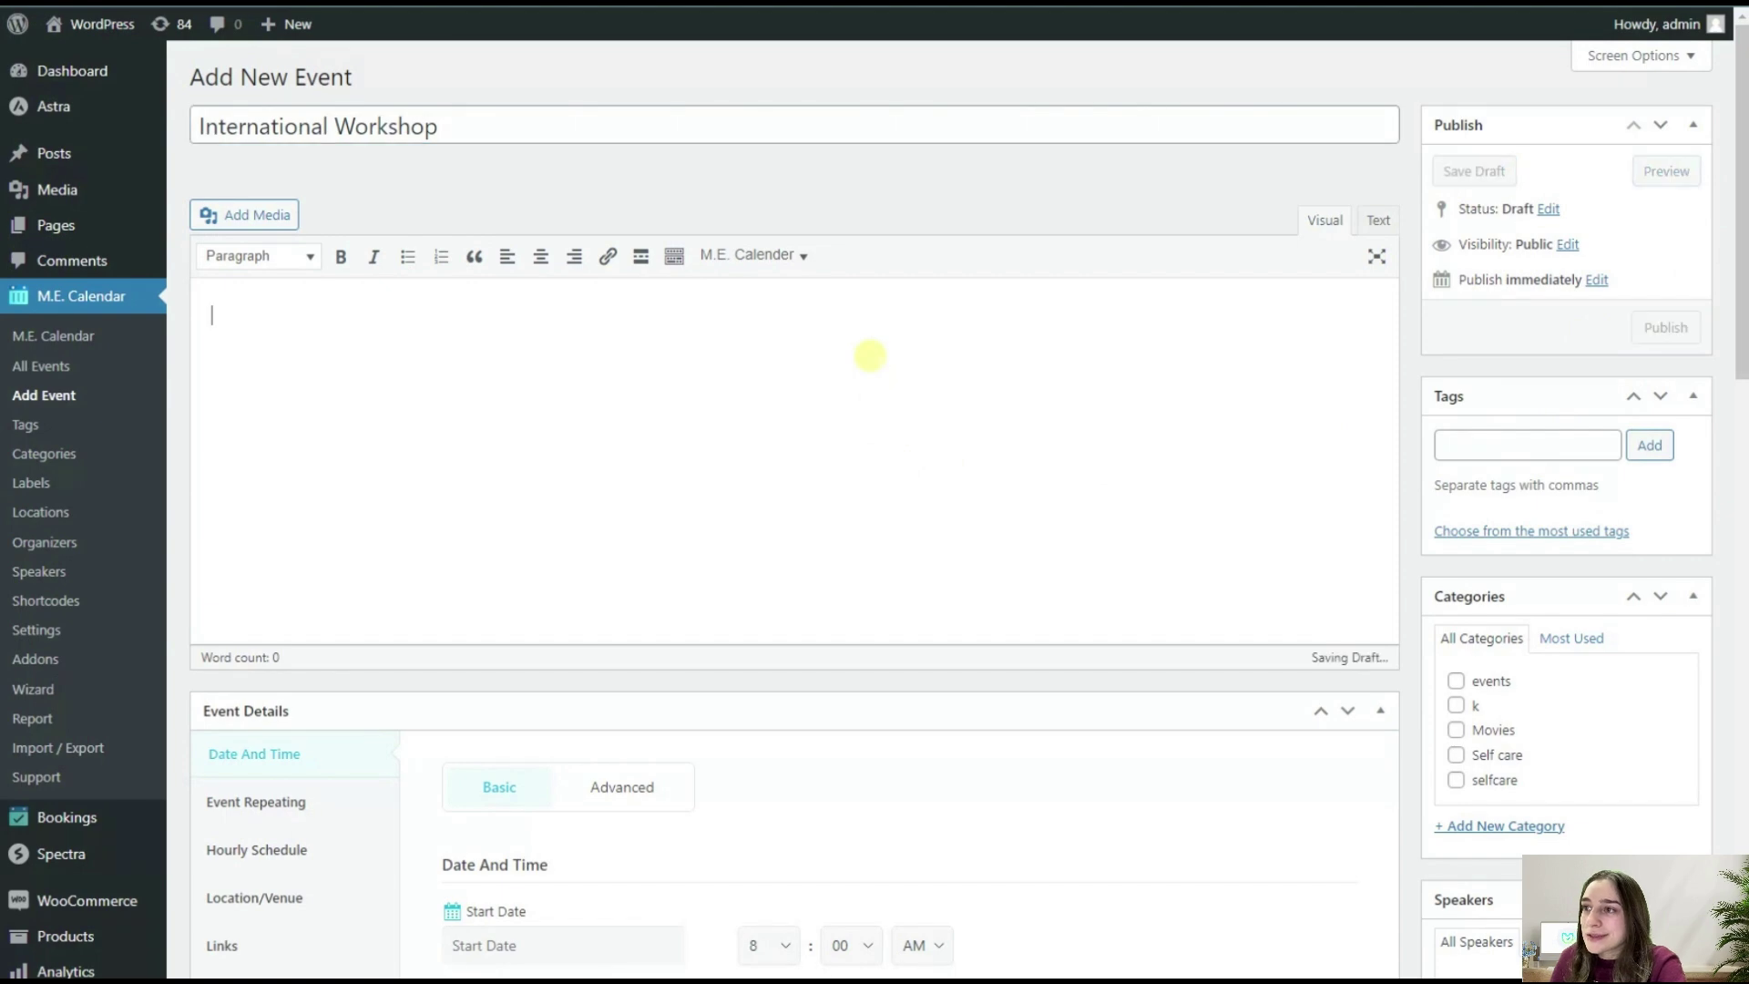
pyautogui.write('Lorem ipsum dolor sit amet, consectetur adipiscing elit. Duis condimentum magna a augue pretium, mollis rutrum purus scelerisque, suscipit, efficitur turpis eget, varius urna. Aenean commodo cursus nulla sed faucibus. Vivamus et pretium quam. Phasellus pretium. Morbi in nulla sem. Vestibulum dictum vestibulum nisi, ut aliquam ligula lobortis at. Donec sapien risus, tristique luctus lacinia vitae. Maecenas quis vestibulum augue. Cras eleifend odio odio, ac viverra ante pellentesque nec. Ut dignisim, risus ac gravida volutpat, sapien. Nunc, sed congue augue ante quis leo. Cras eu pretium dolor, id luctus ligula.Sed facilisis efficitur lacus. Sed lacinia bibendum justo. Nec lacus in suscipit. Phasellus imperdiet viverra nisl at rutrum. Curabitur tincidunt libero ante, at pulvinar sapien tempus mollis. Maecenas vitae efficitur placerat. Nulla facilisi. Nulla ac sem euismod, pretium velit sit amet, dictum nibh. Fusce varius nisi eget leo posuere posuere.')
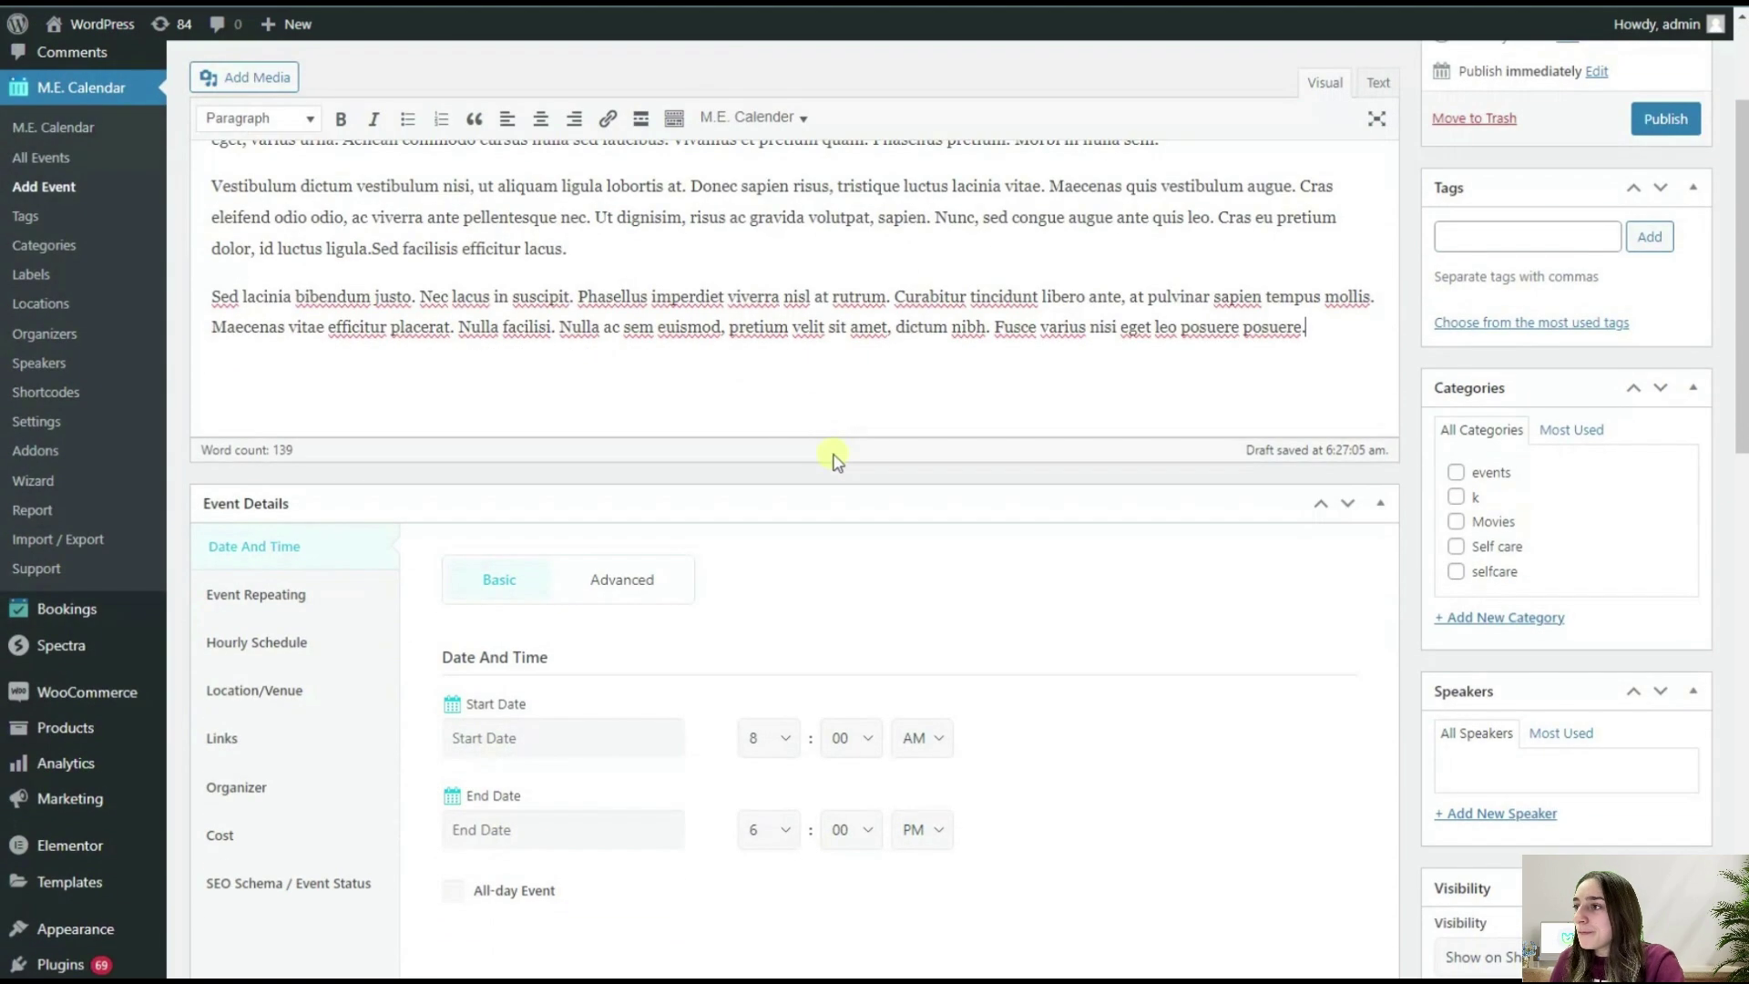
pyautogui.scroll(3, 750, 500)
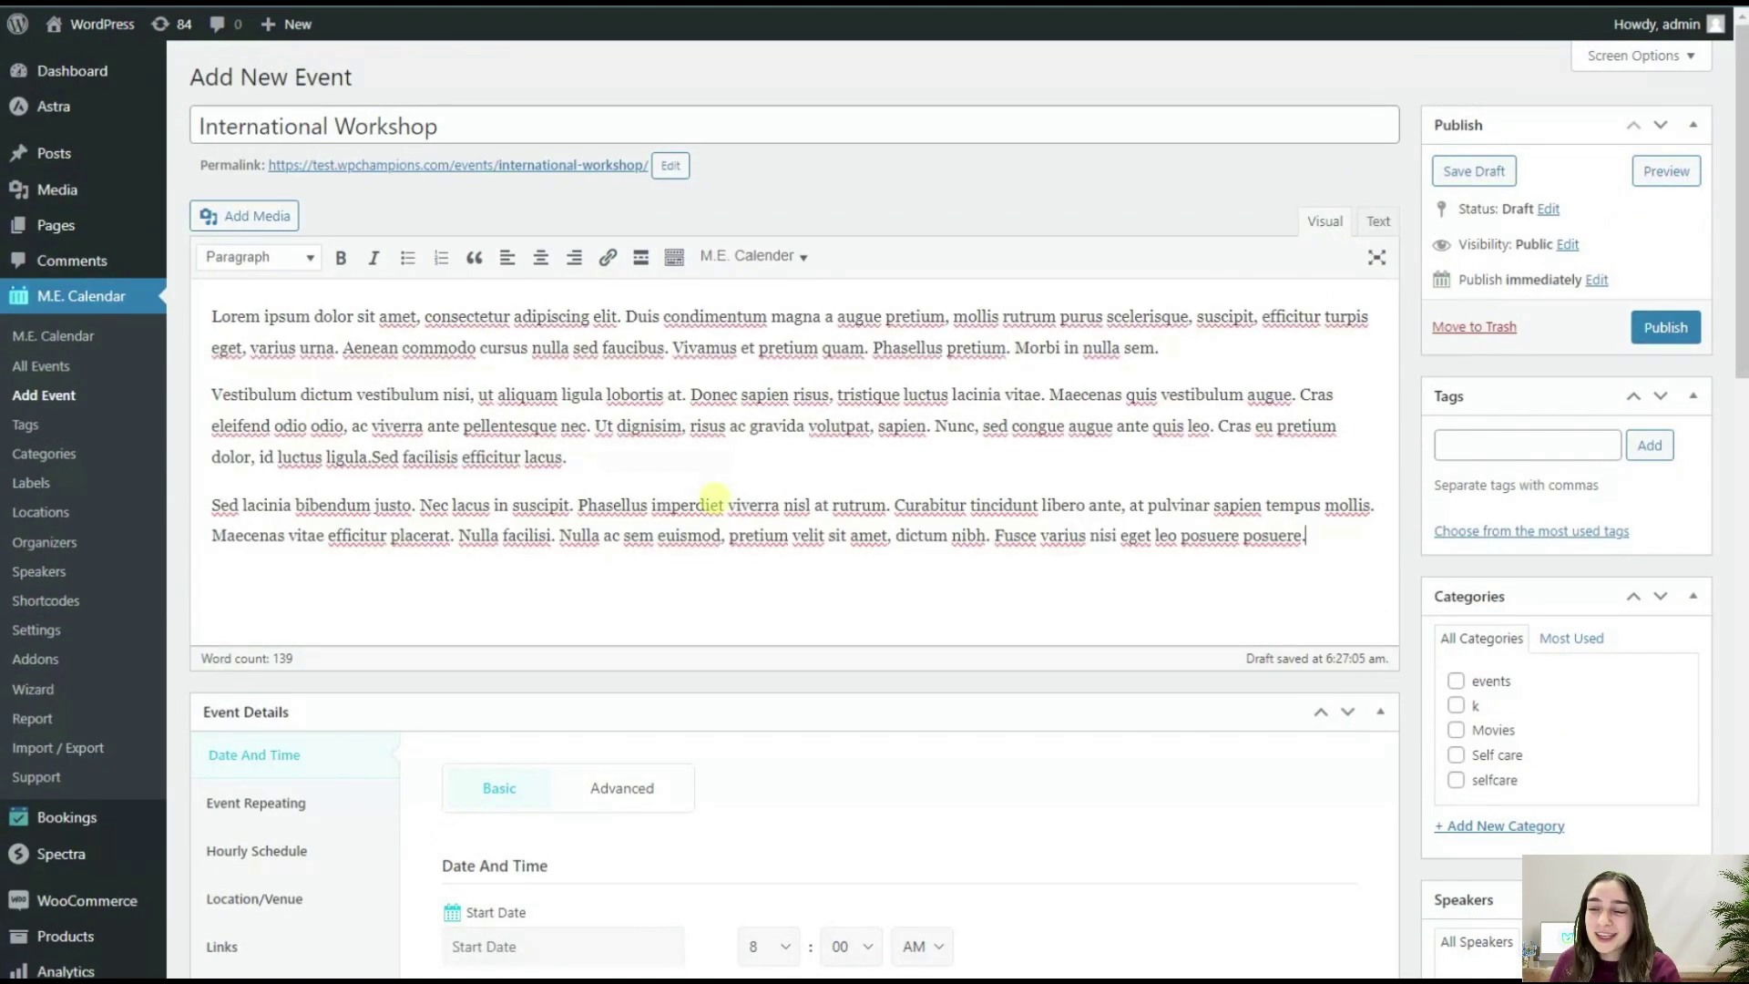
pyautogui.scroll(-5, 692, 515)
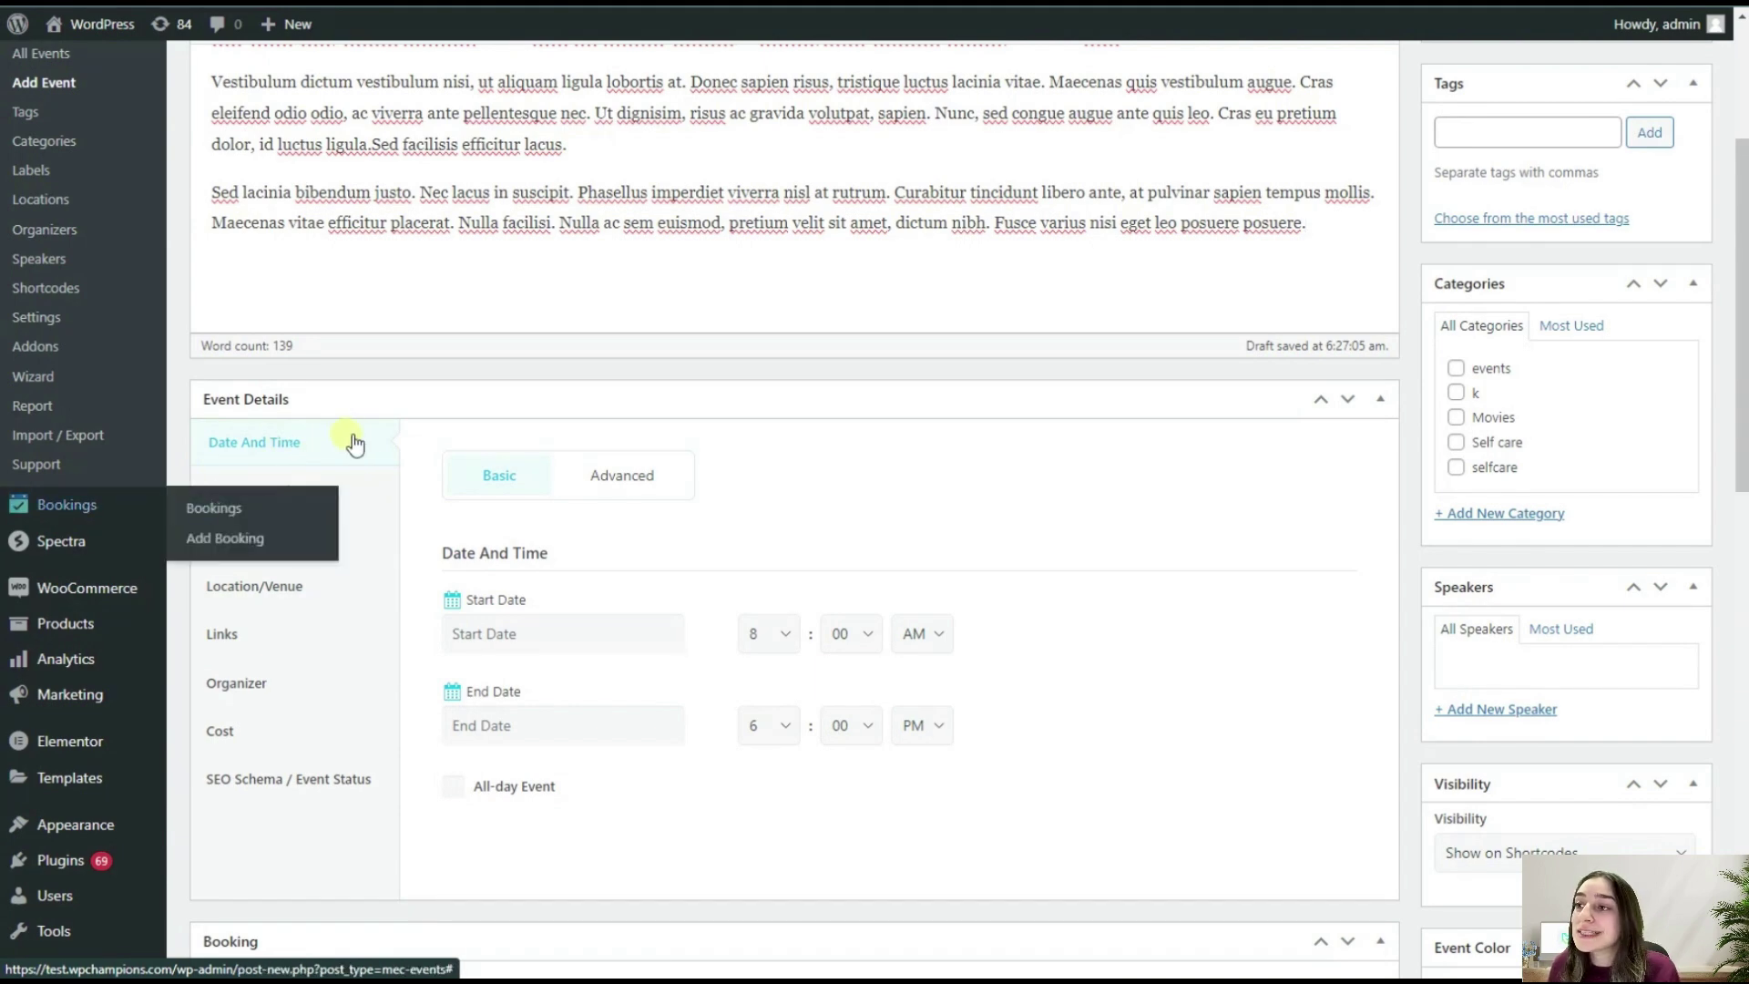
pyautogui.scroll(-2, 505, 592)
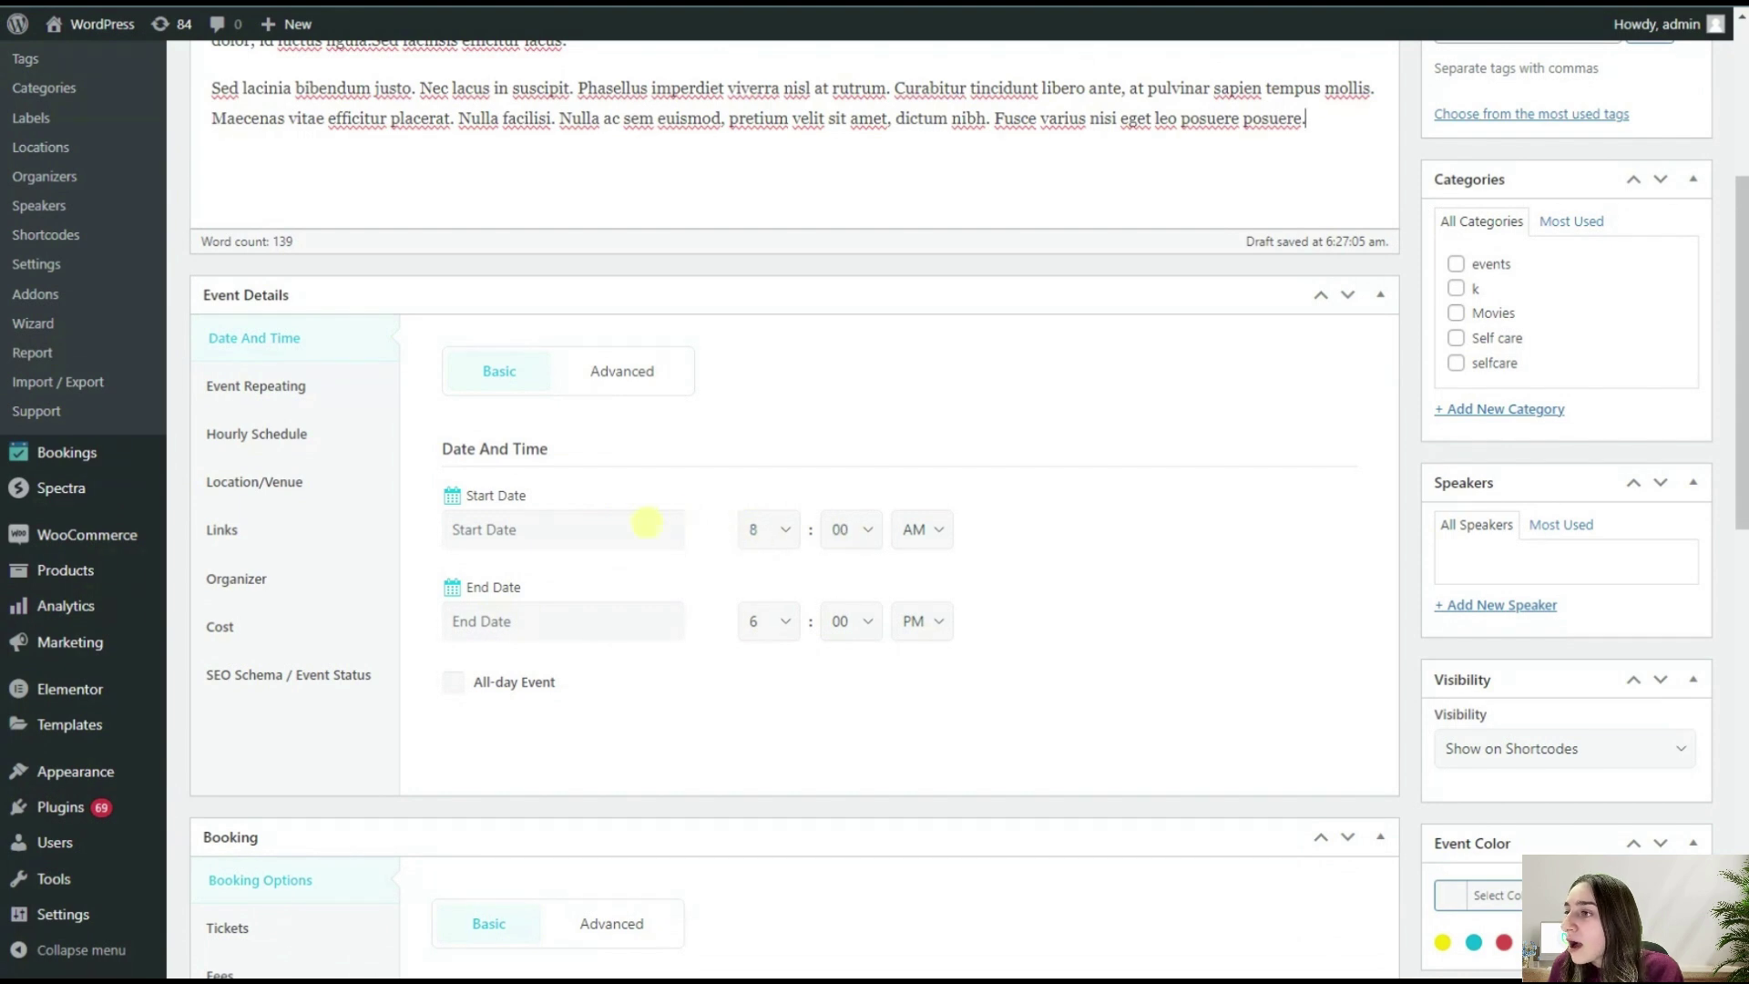
# Step: Set the event start date to November 1, 2023 and end date to November 4, 2023
pyautogui.click(646, 526)
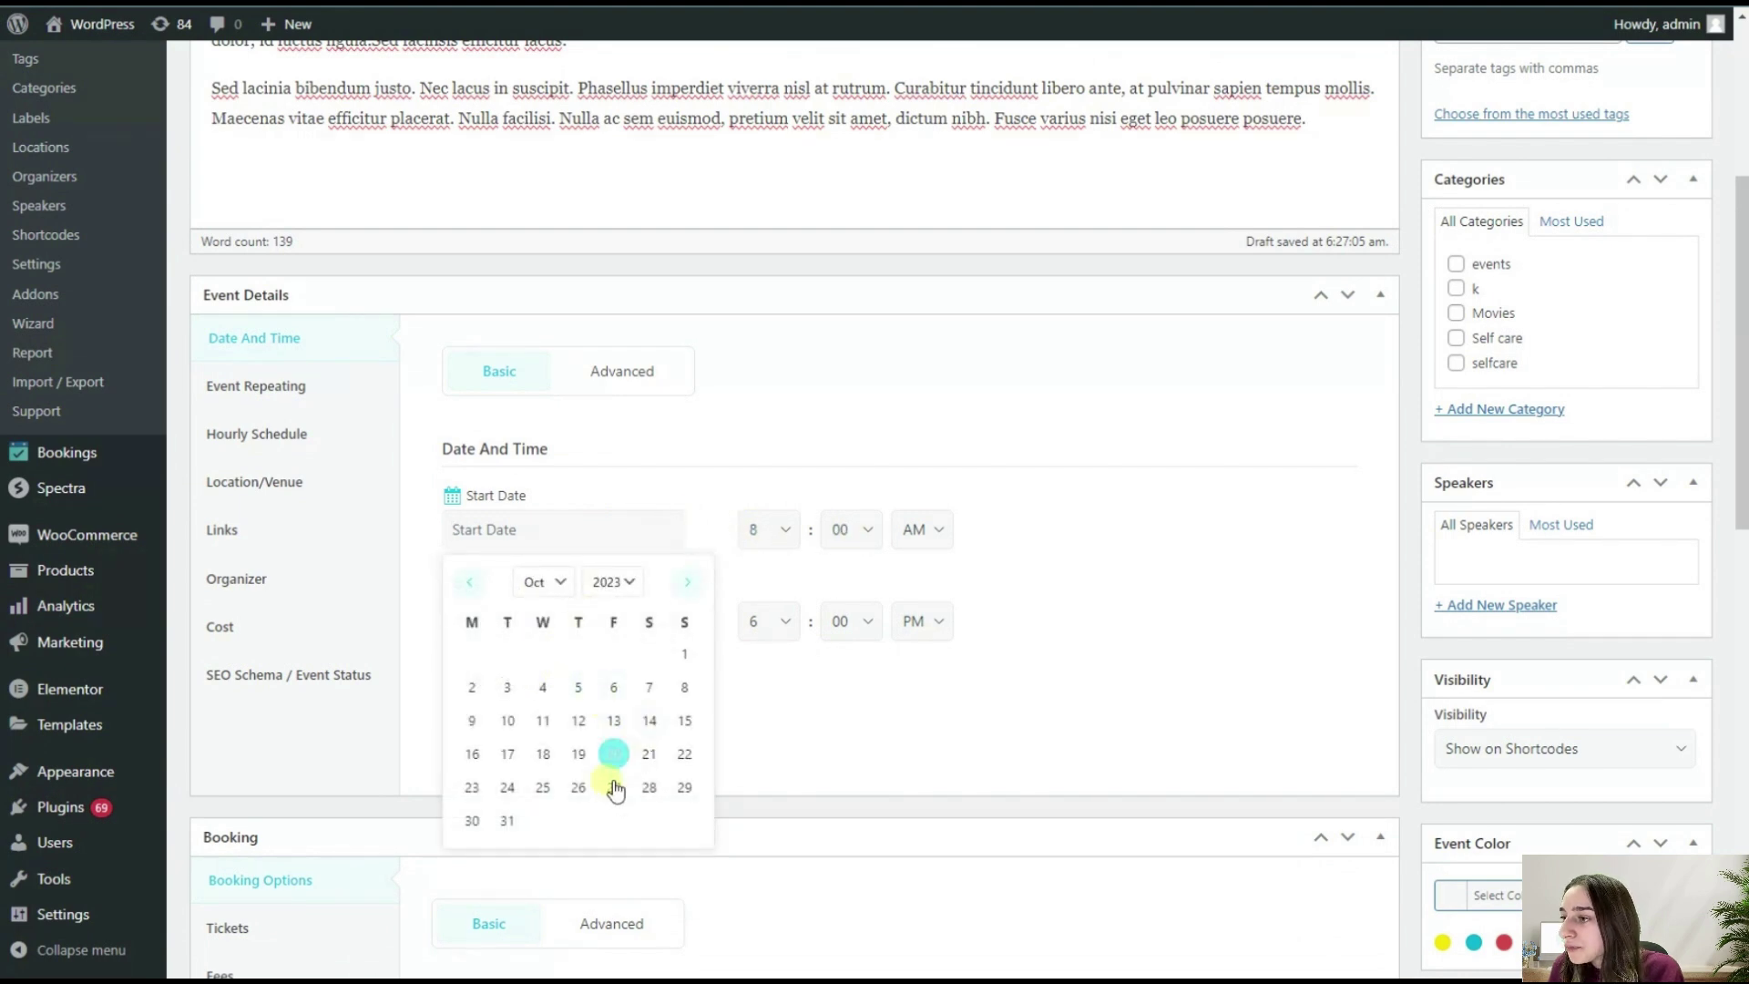
pyautogui.click(574, 588)
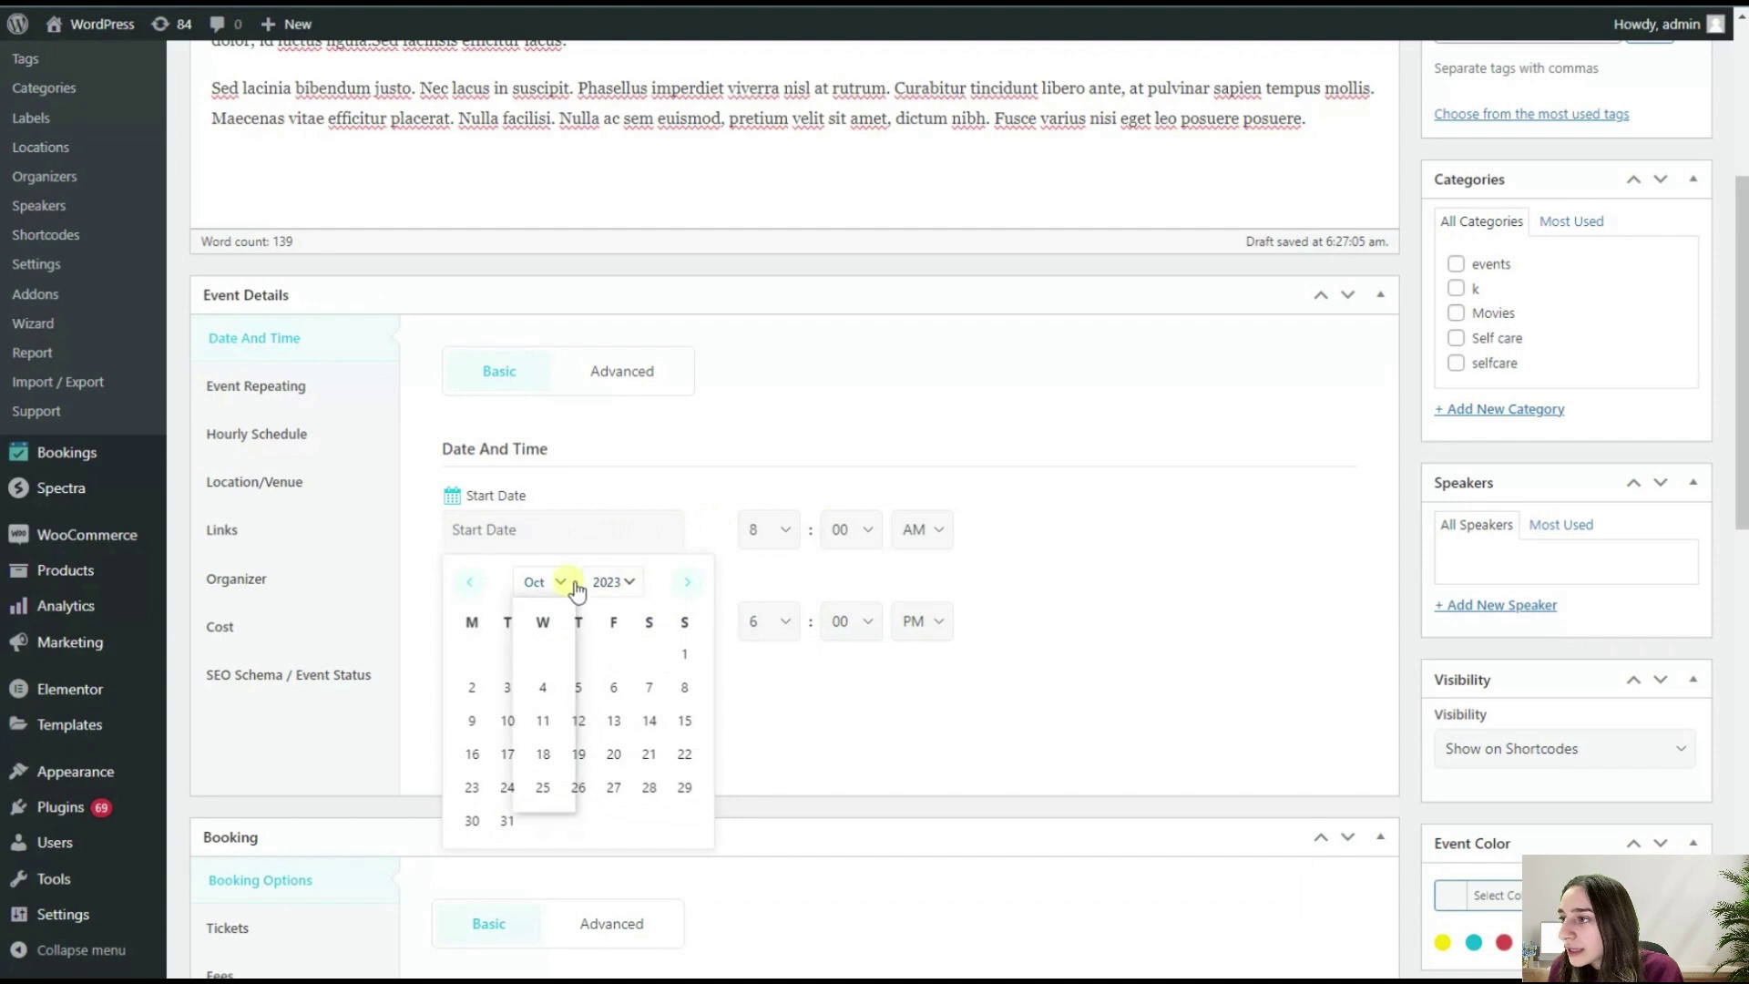
pyautogui.click(544, 781)
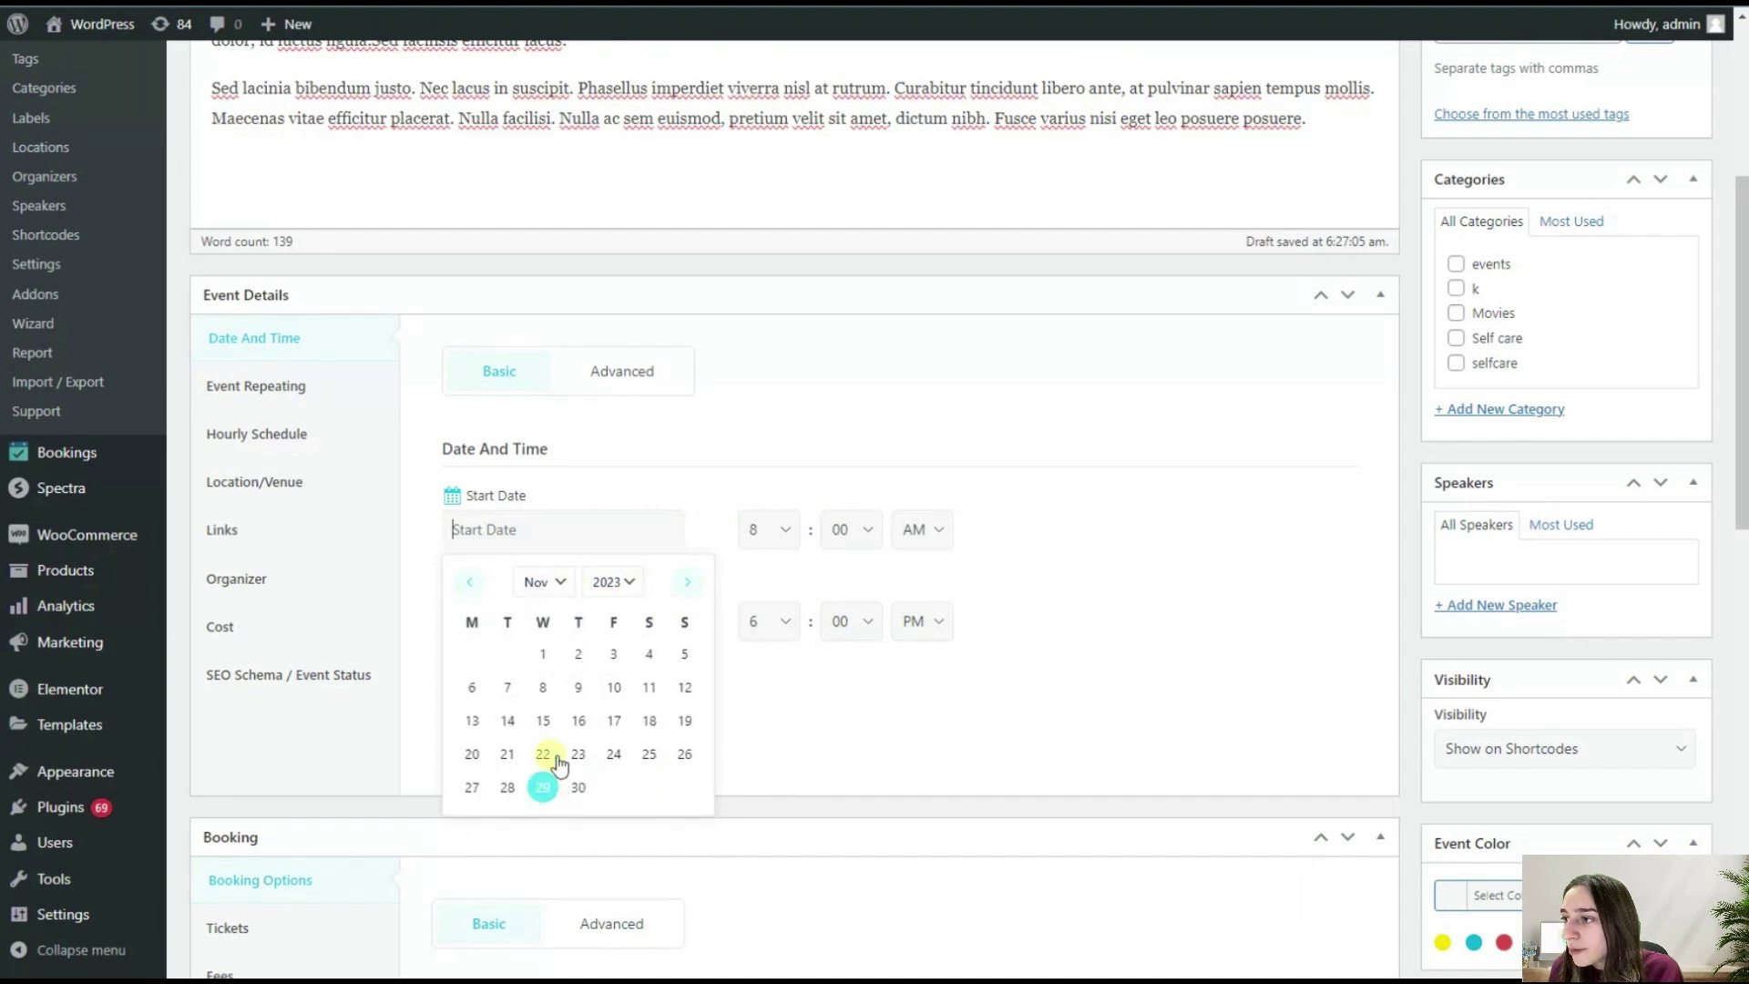
pyautogui.click(547, 672)
pyautogui.click(566, 623)
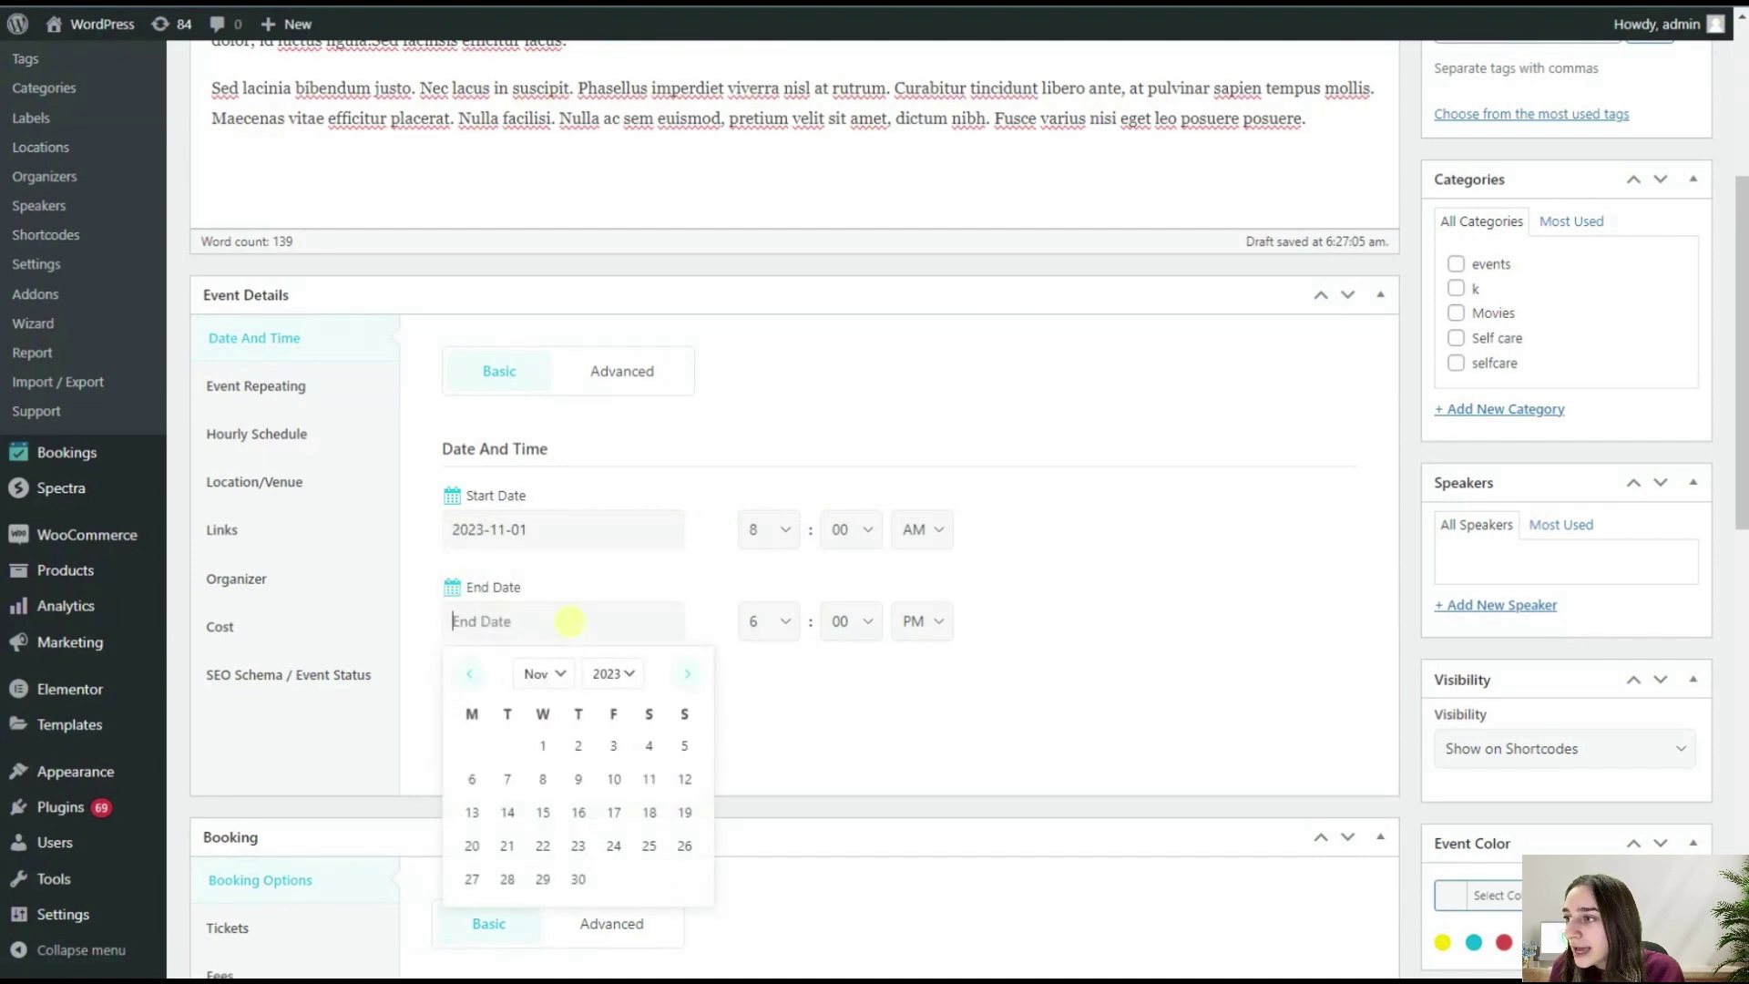
pyautogui.click(651, 747)
# Step: Keep the start time at 8:00 AM and set the end time to 4:00 PM
pyautogui.click(776, 538)
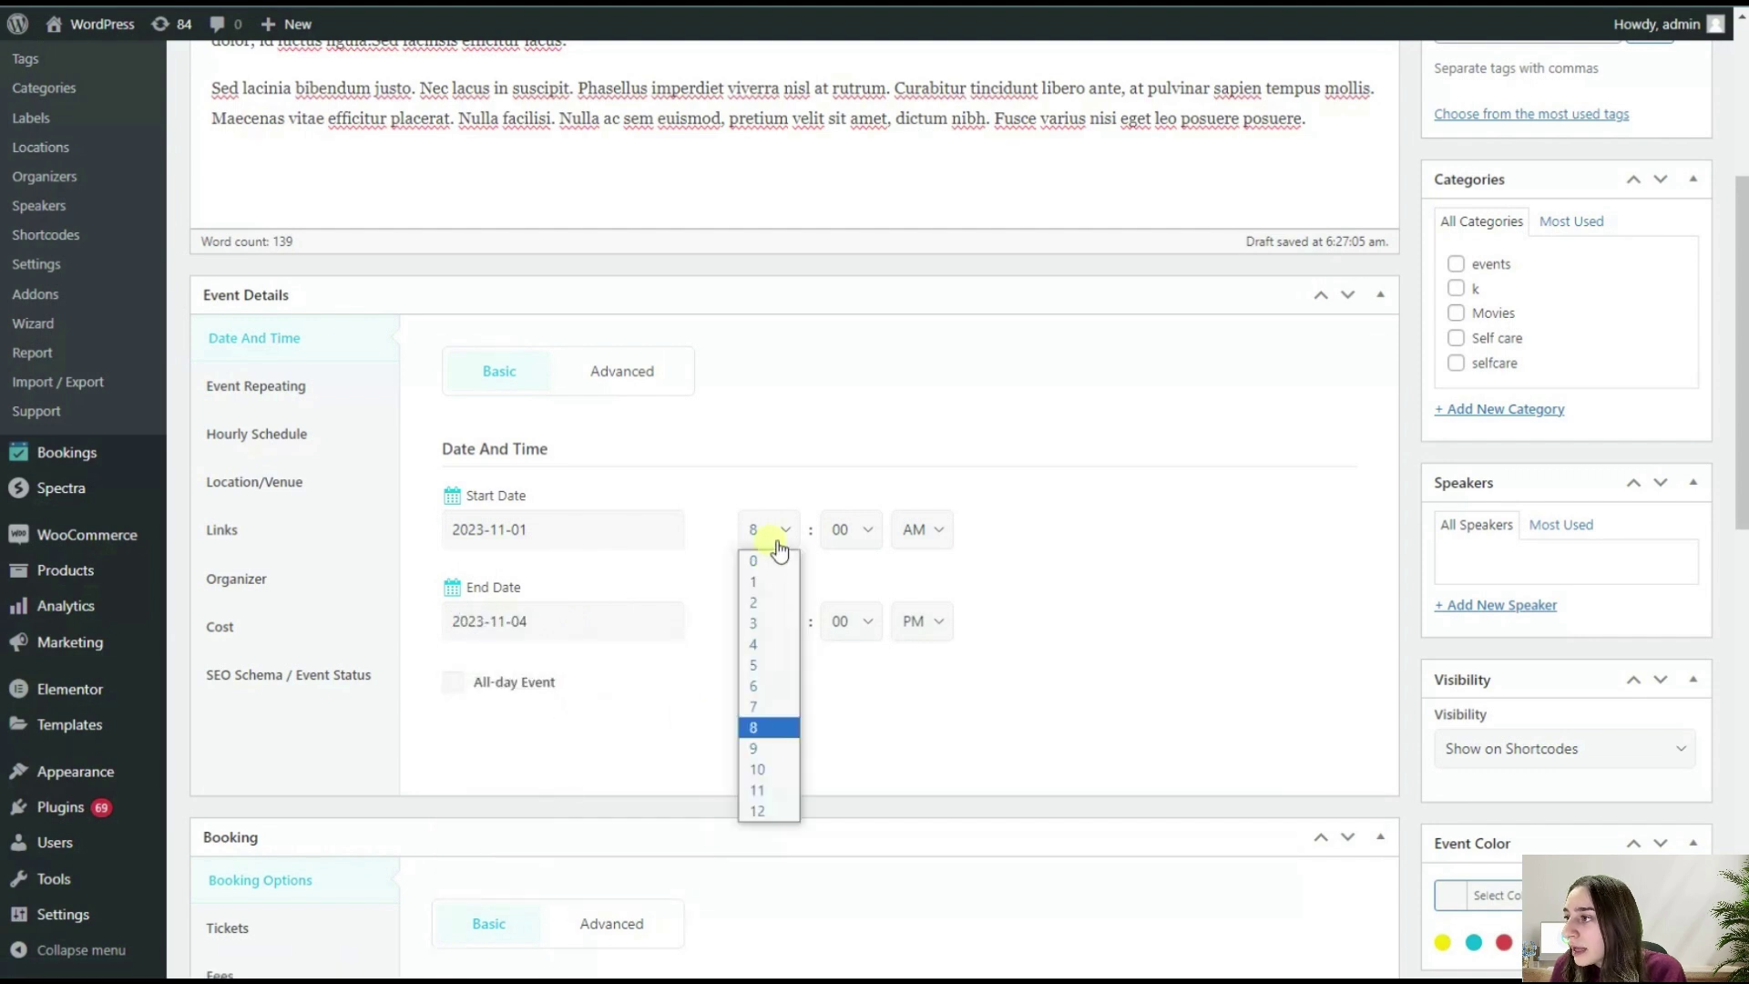
pyautogui.click(800, 521)
pyautogui.click(783, 624)
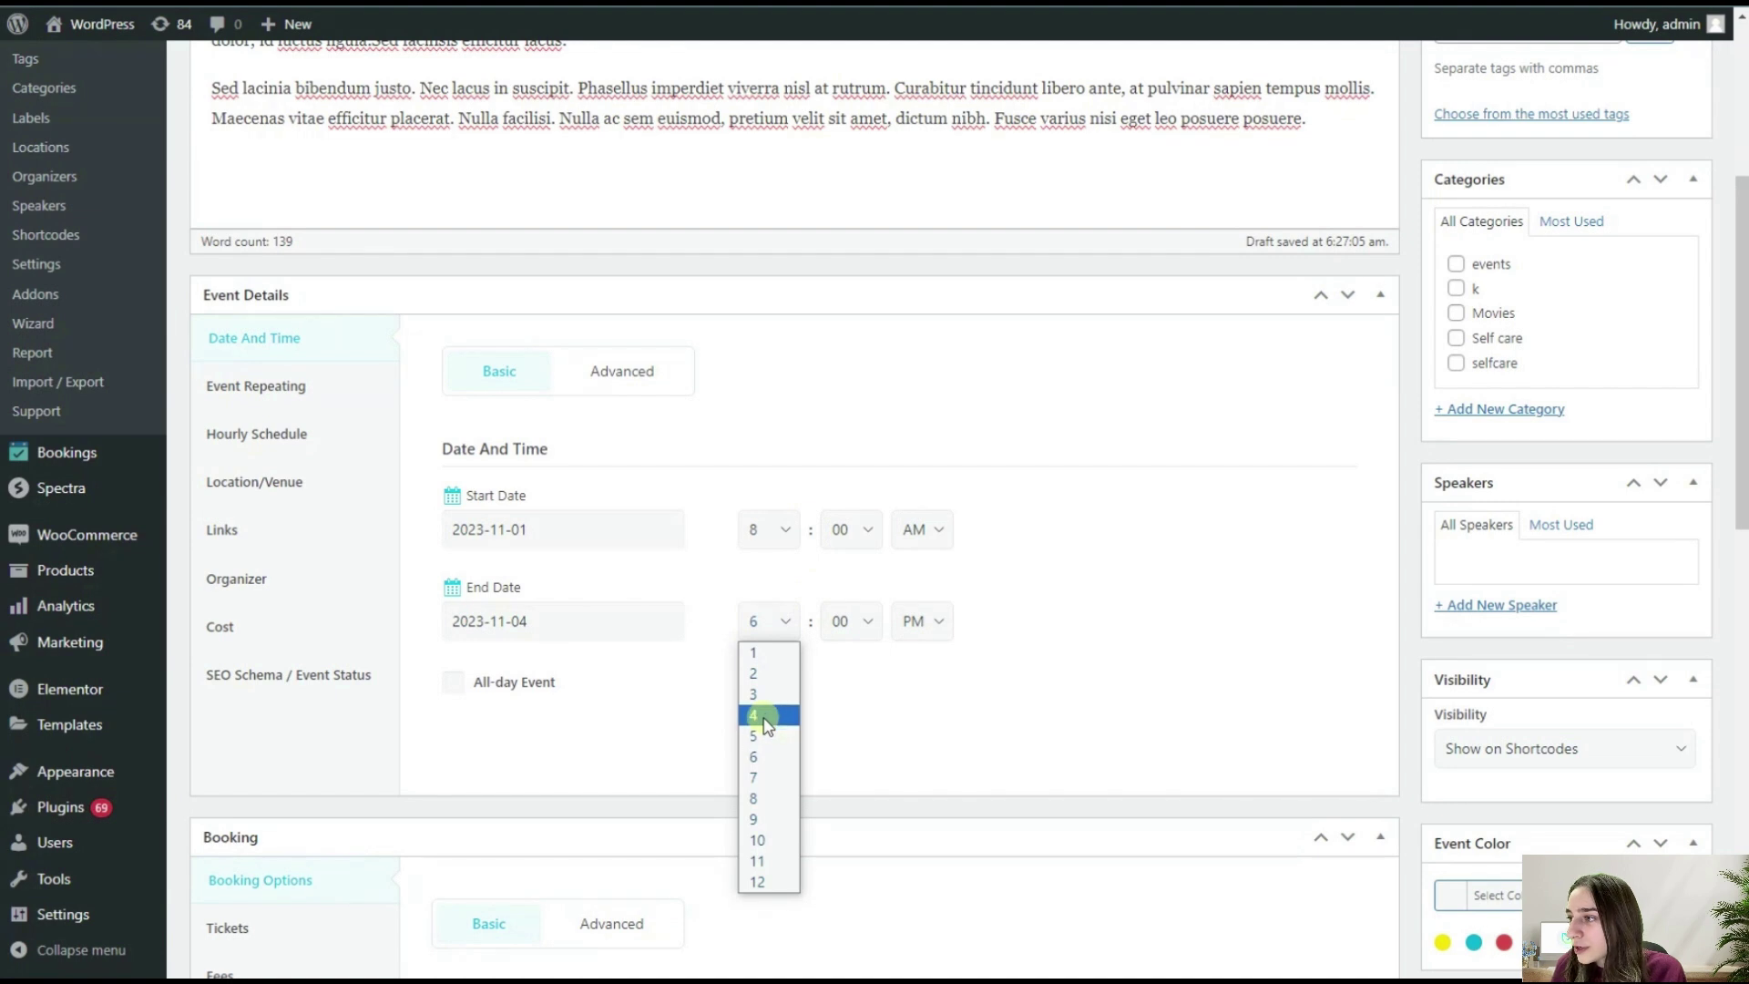
pyautogui.click(763, 718)
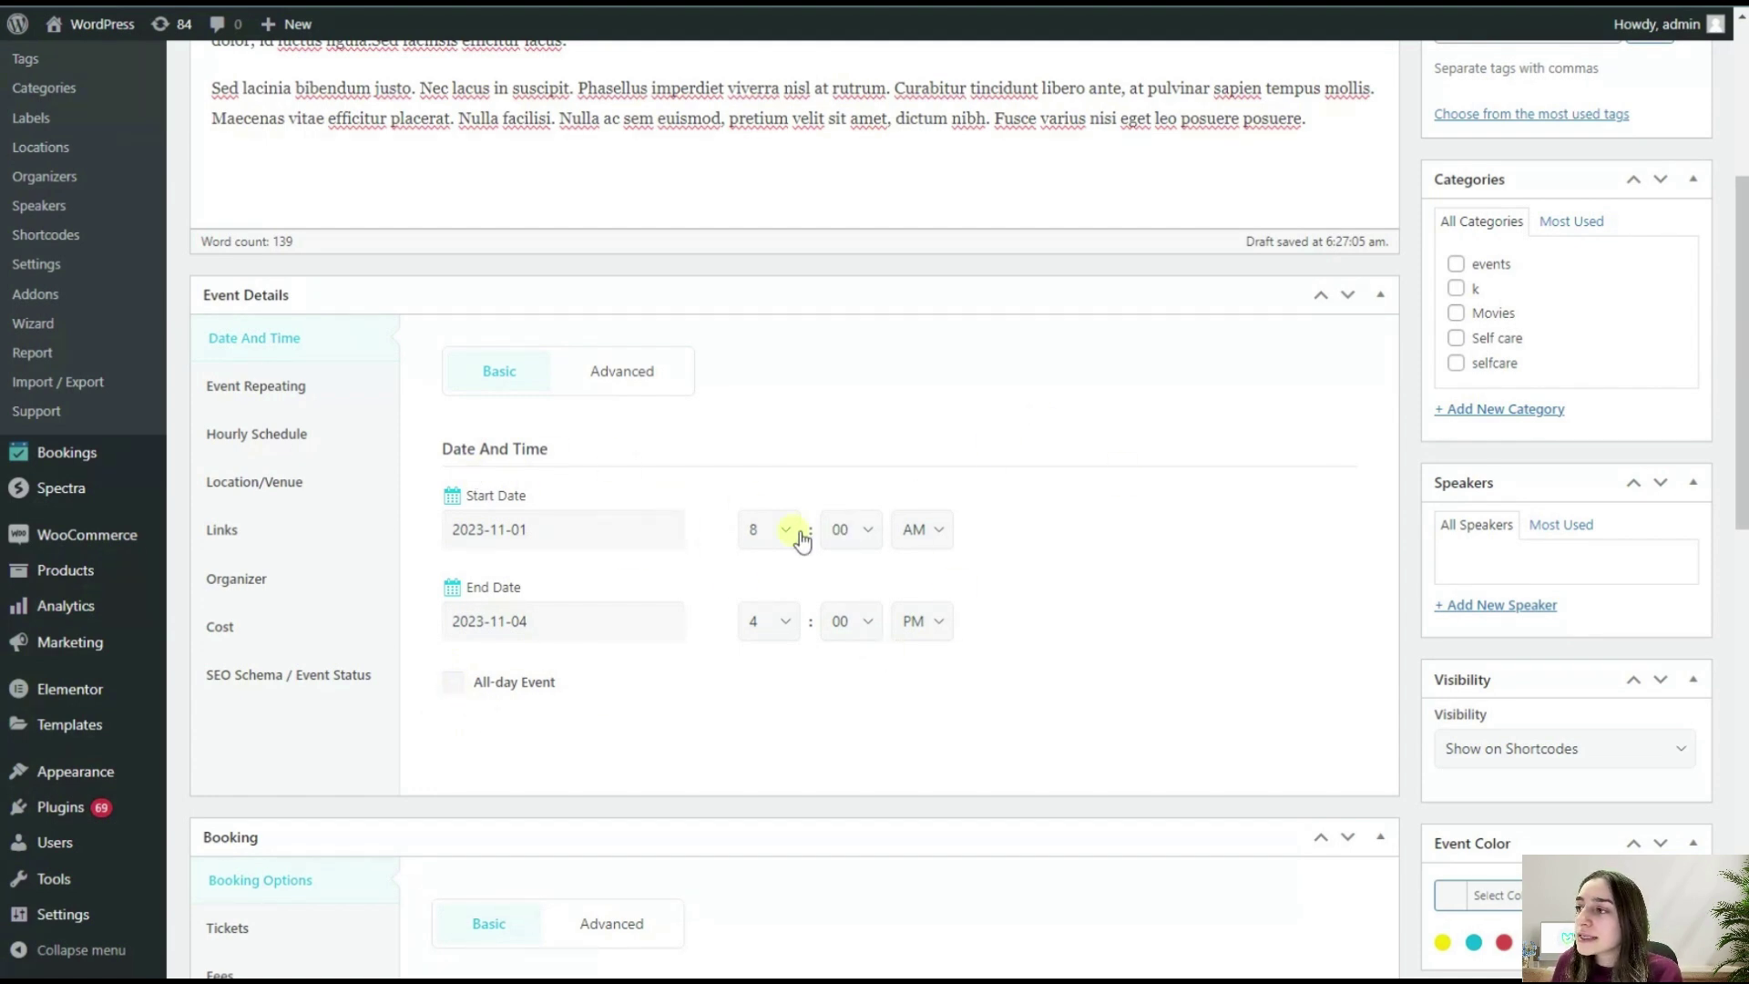
pyautogui.click(602, 388)
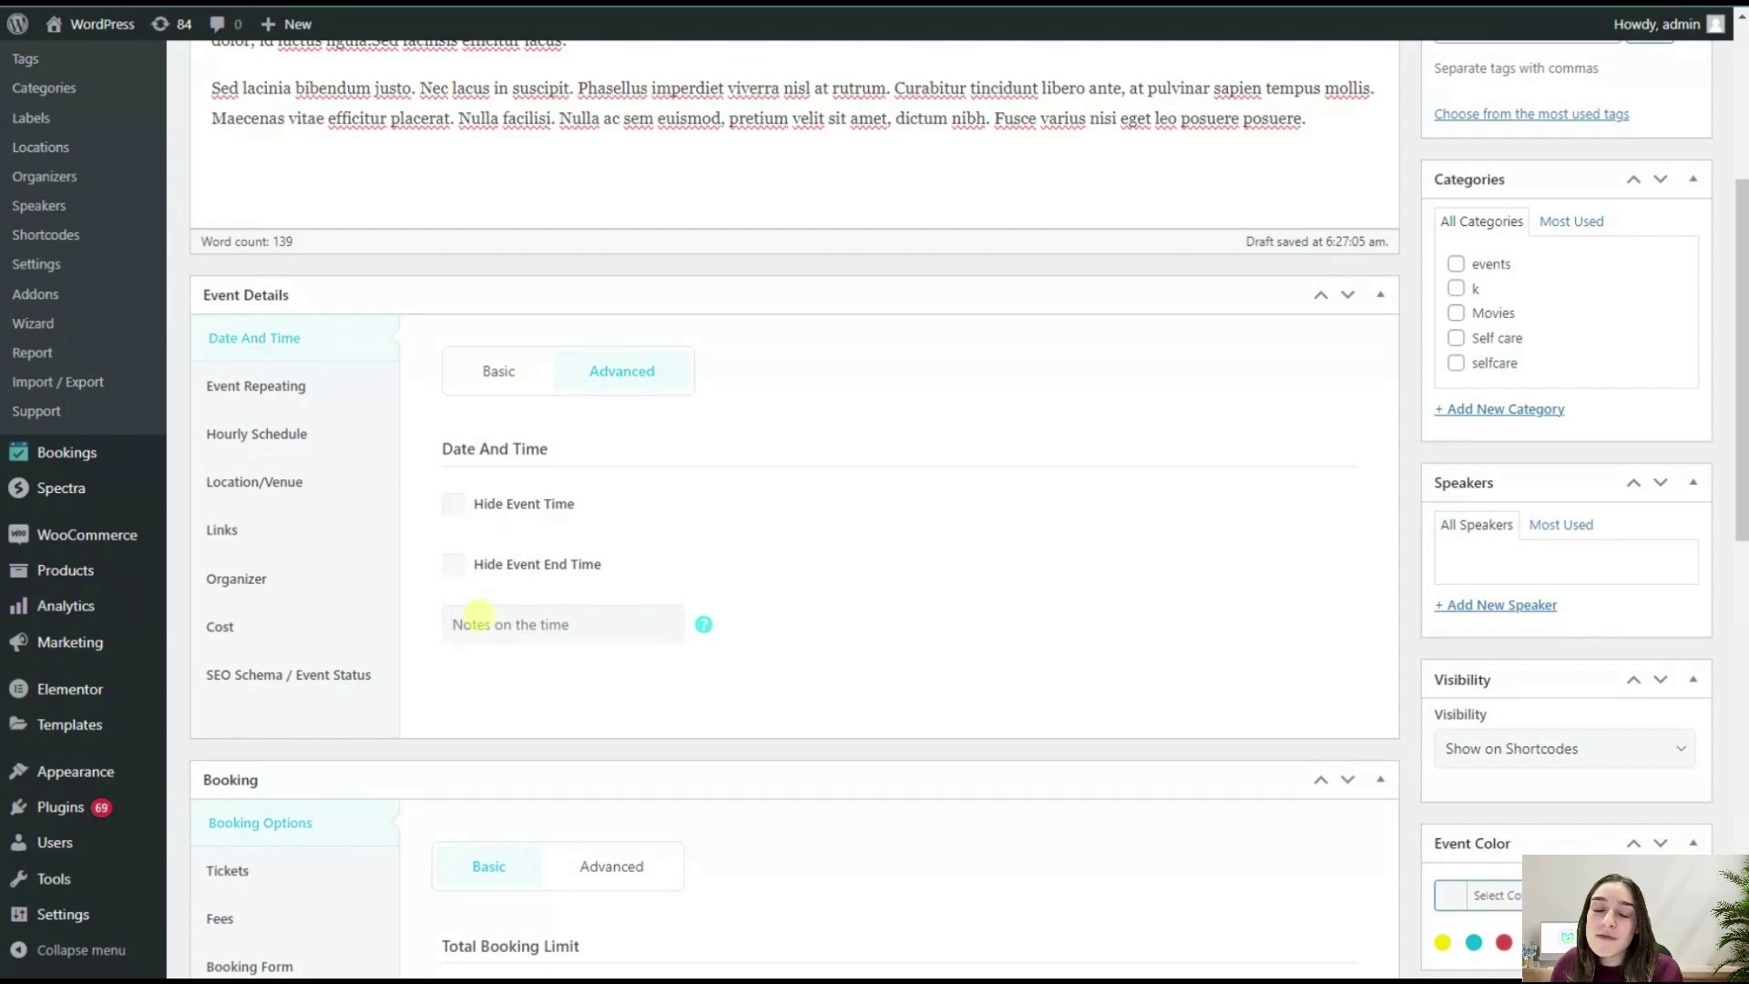
# Step: Make the event recurring, repeating Monthly at interval 1 with no end date
pyautogui.click(478, 613)
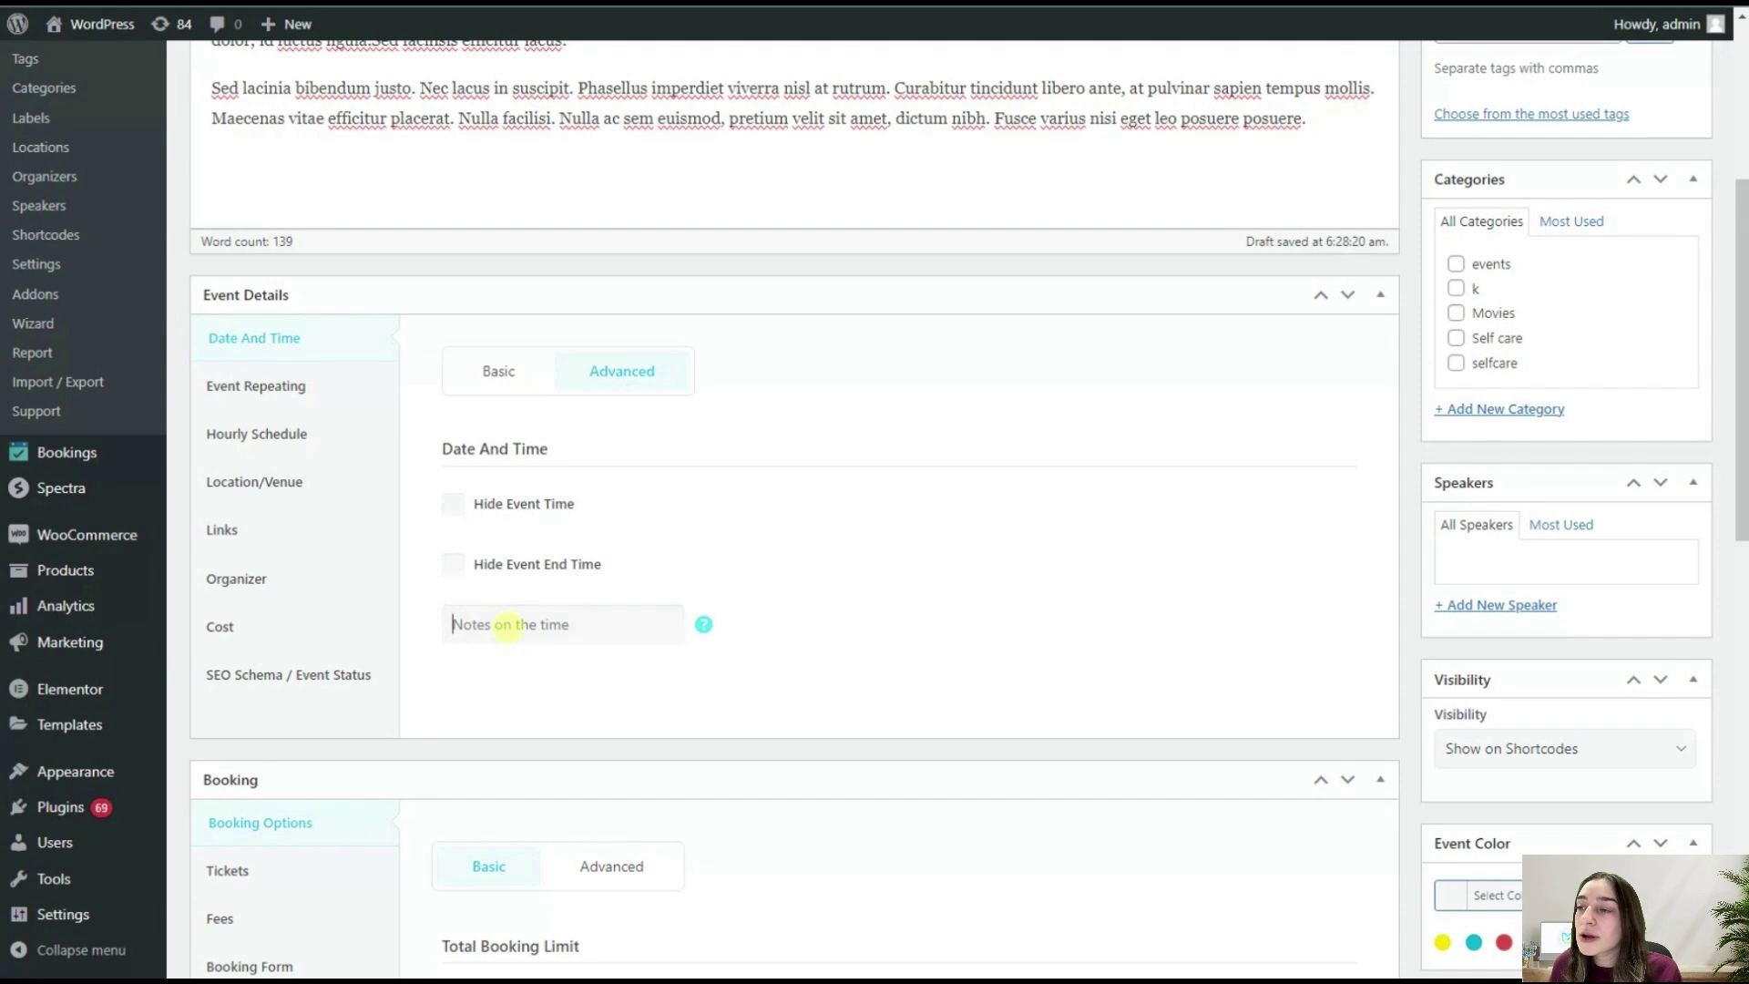
pyautogui.click(329, 392)
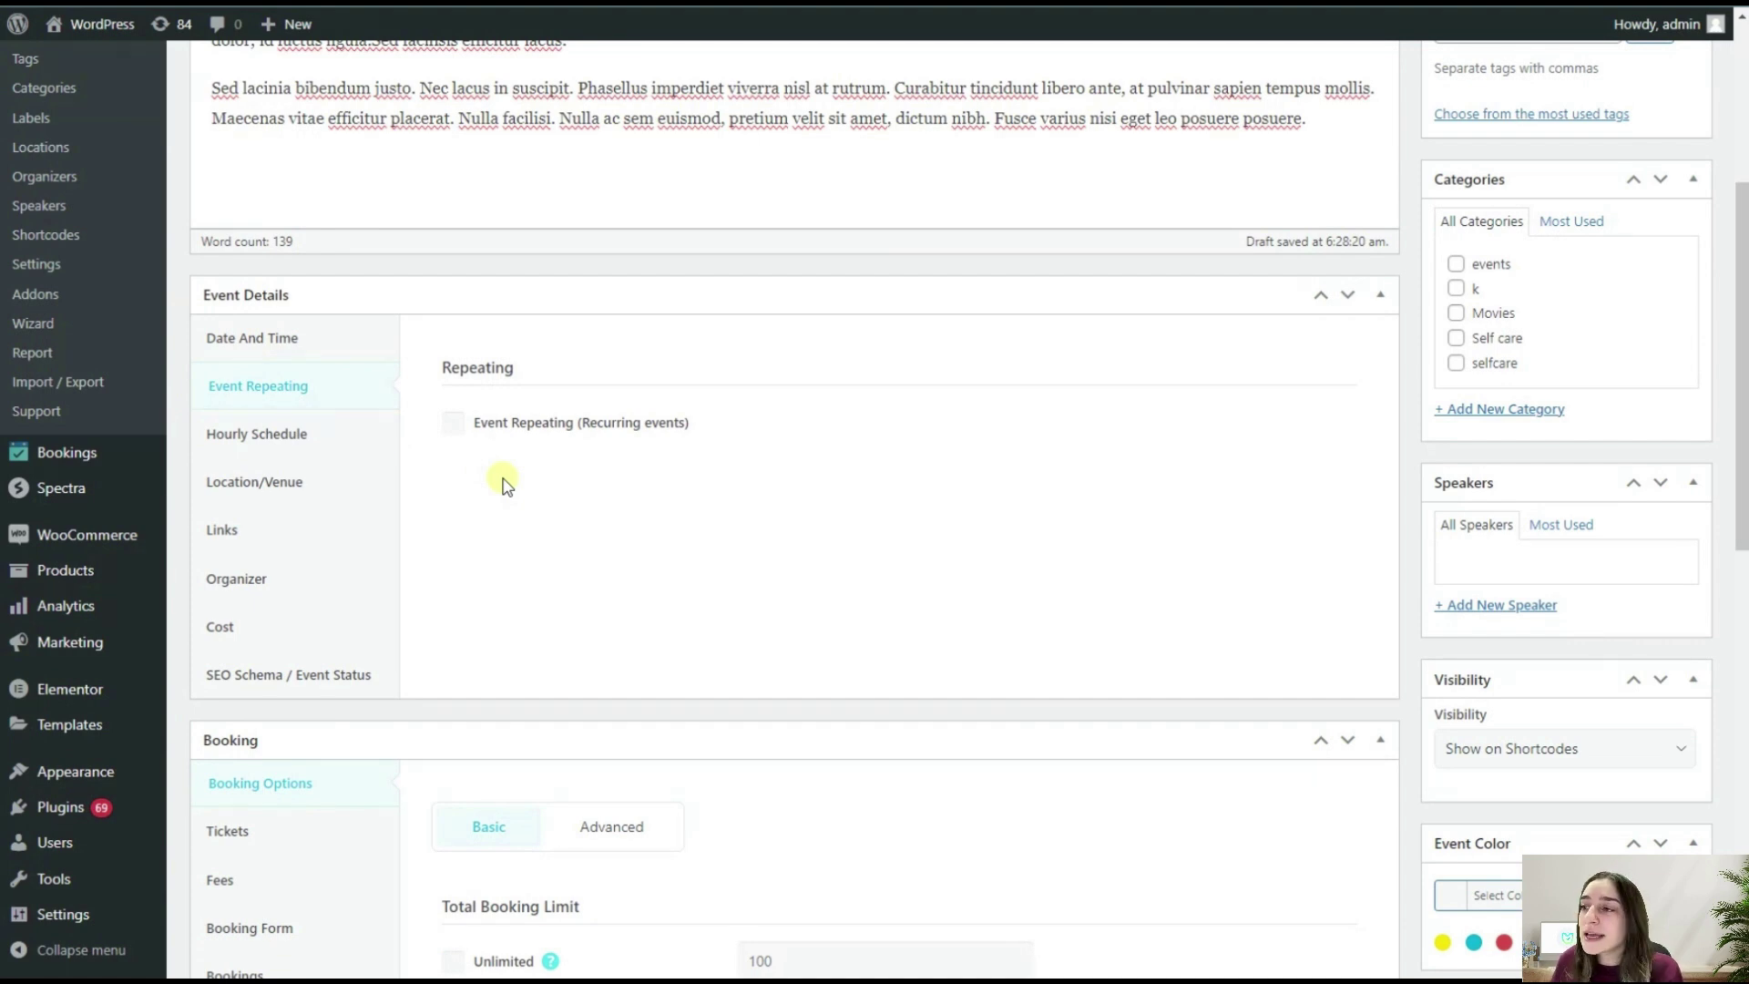
pyautogui.click(470, 427)
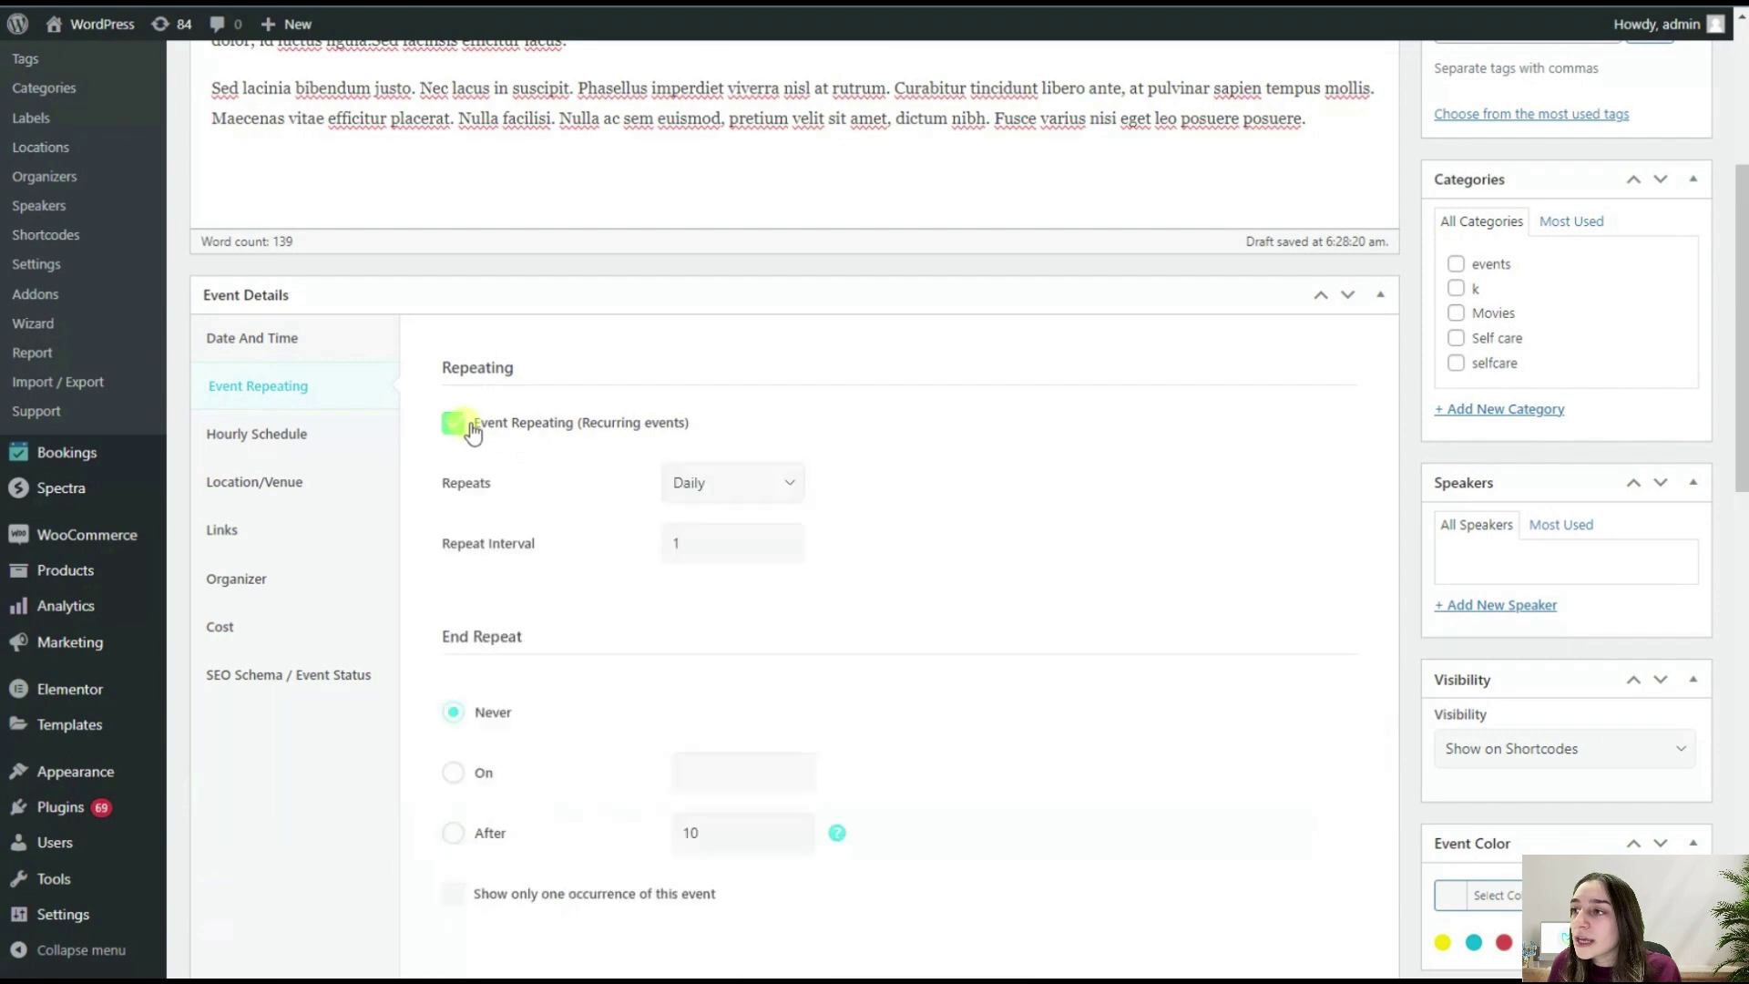
pyautogui.click(699, 481)
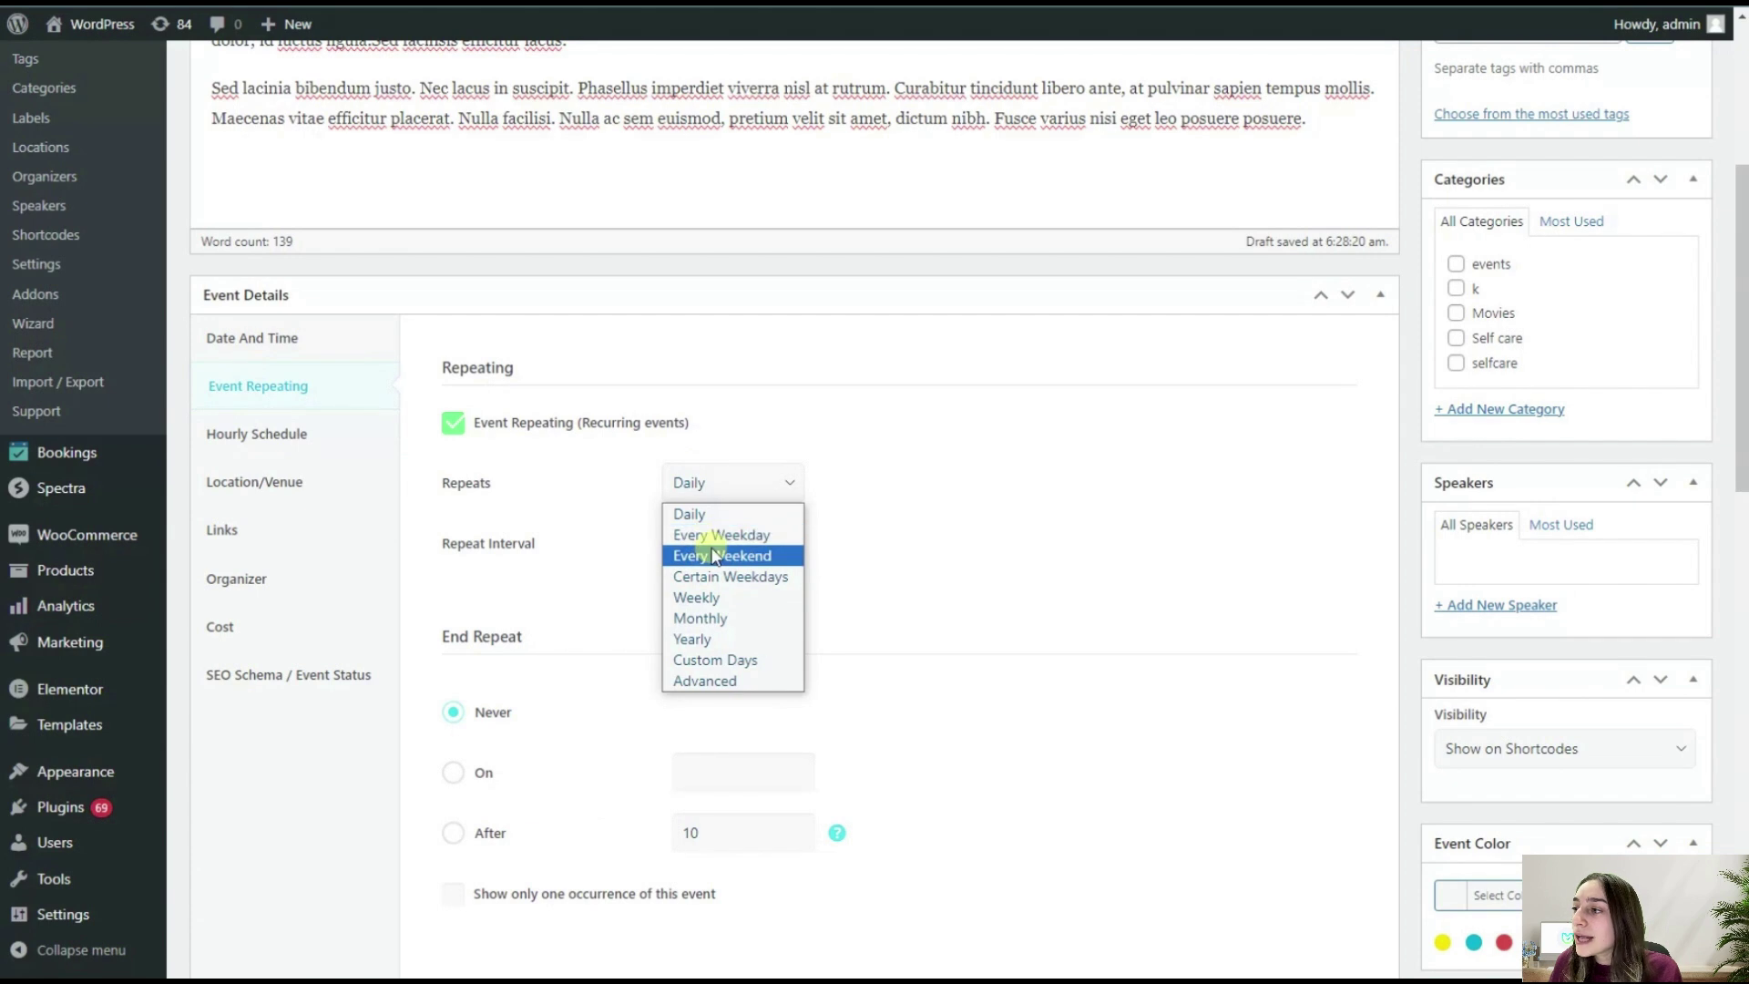
pyautogui.click(728, 618)
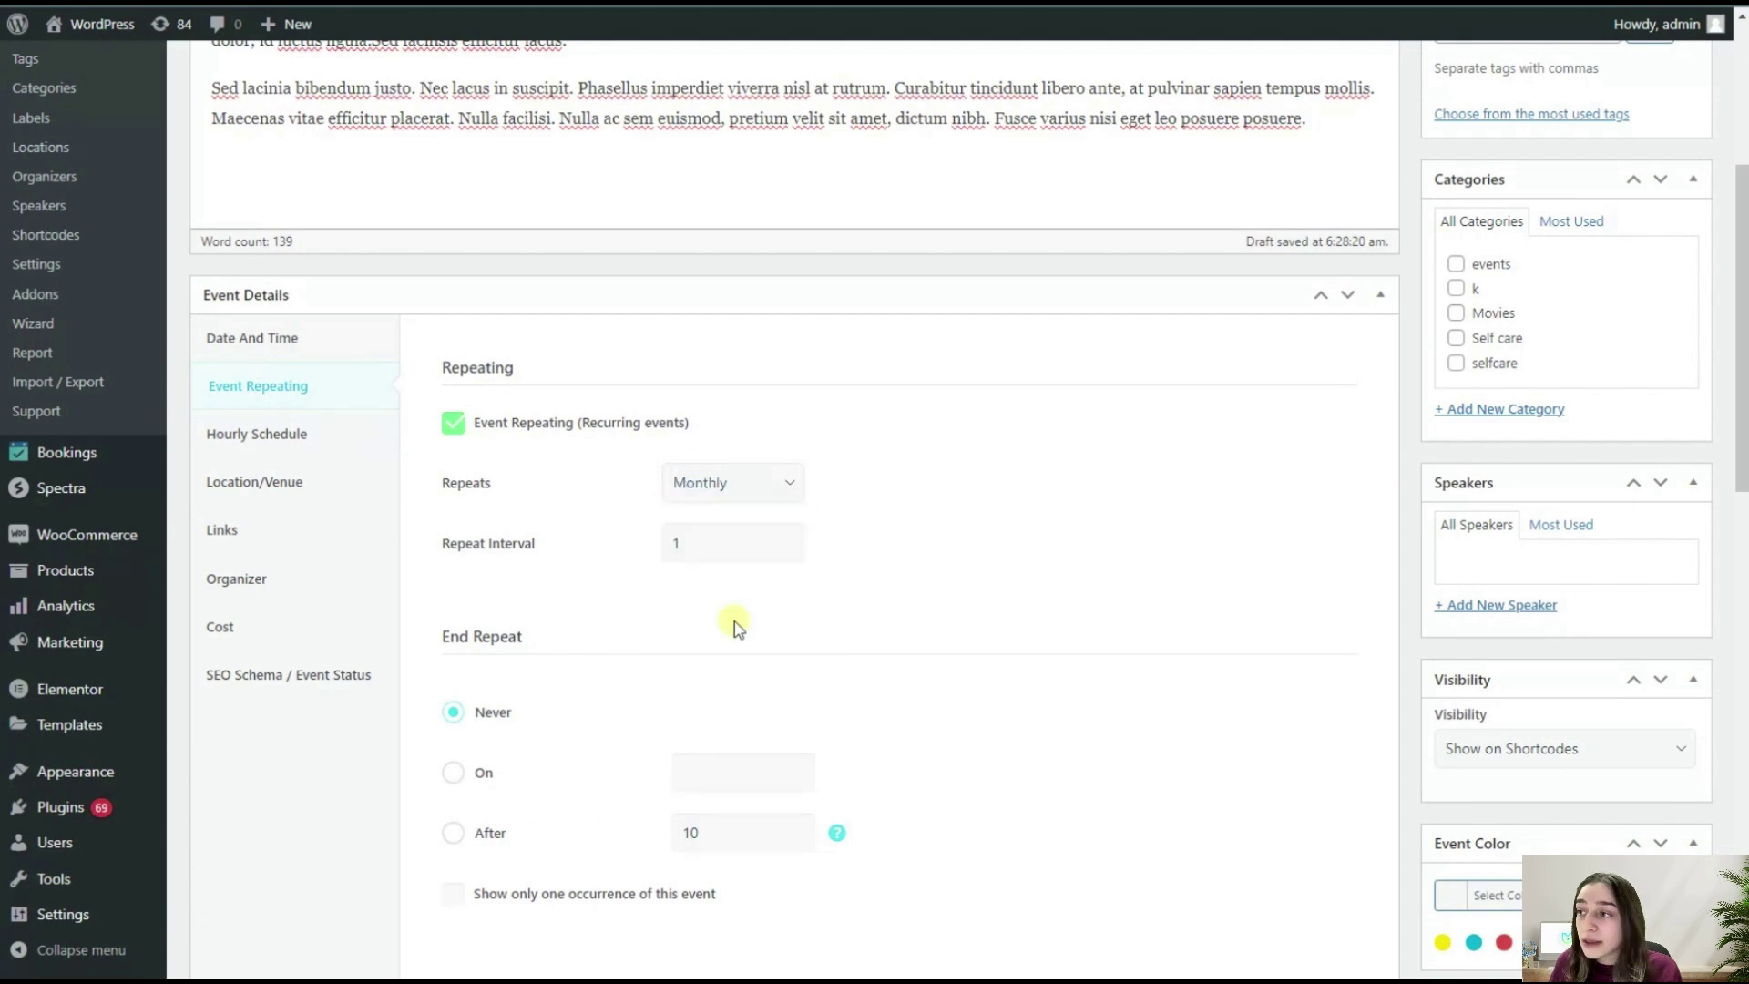
pyautogui.scroll(-1, 683, 549)
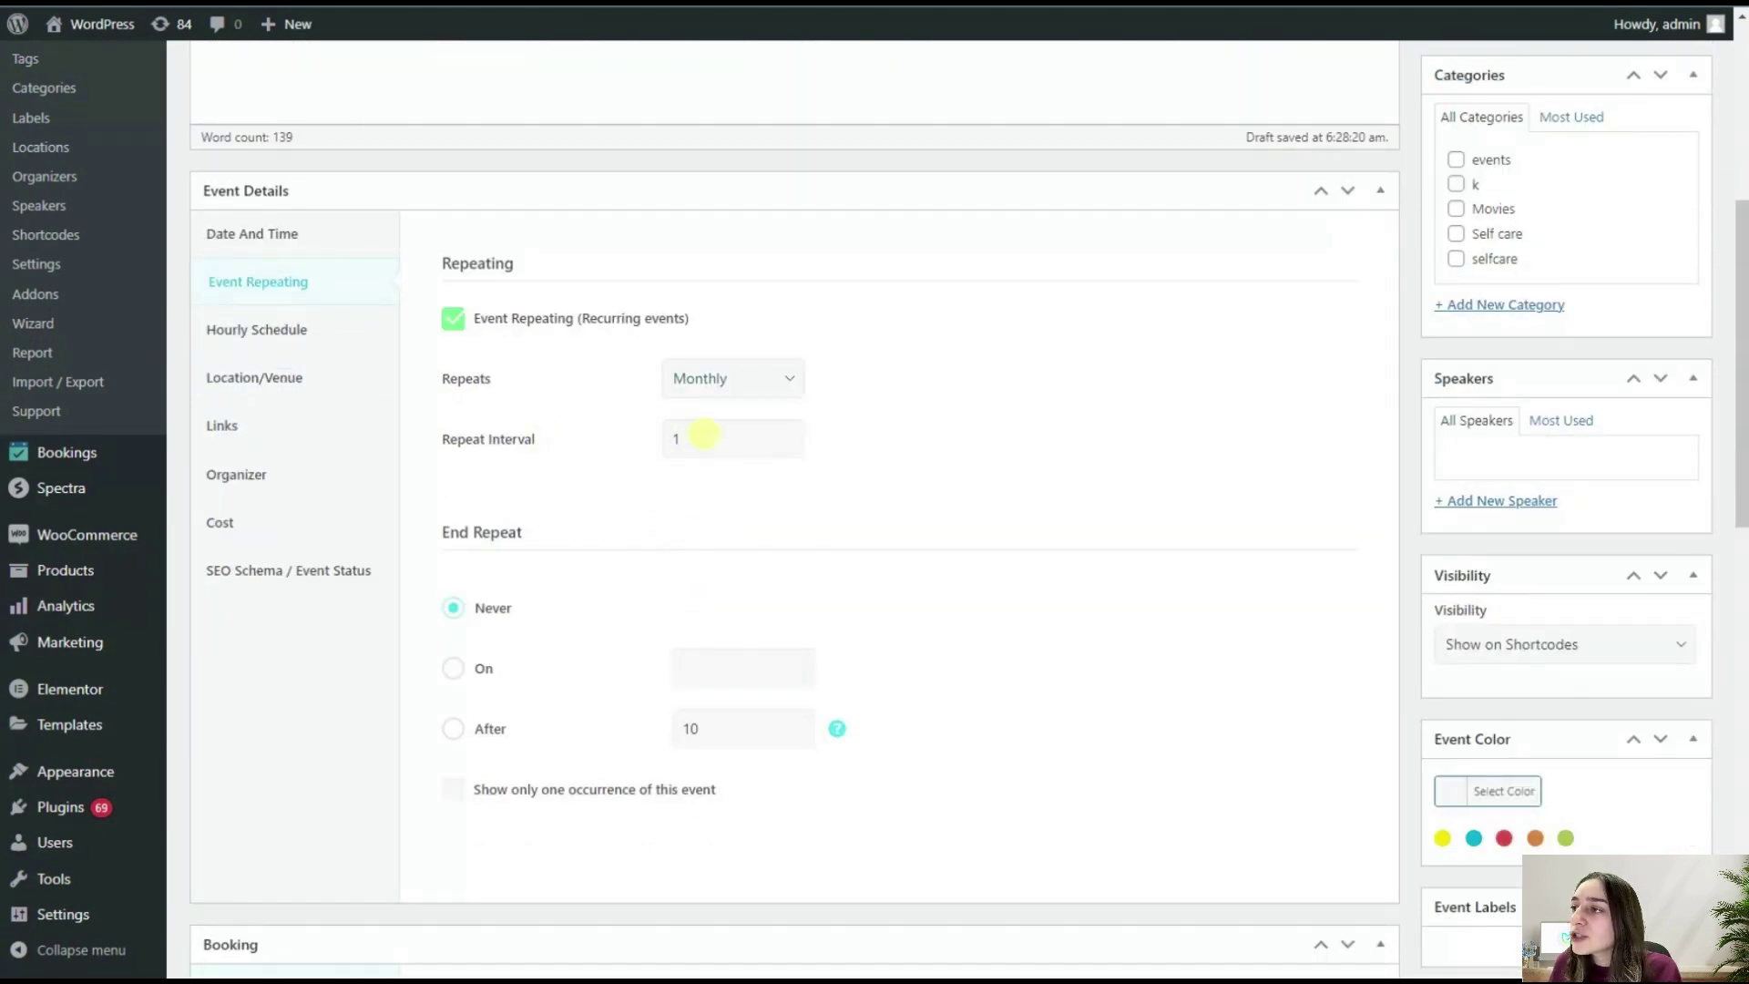
pyautogui.scroll(-1, 637, 492)
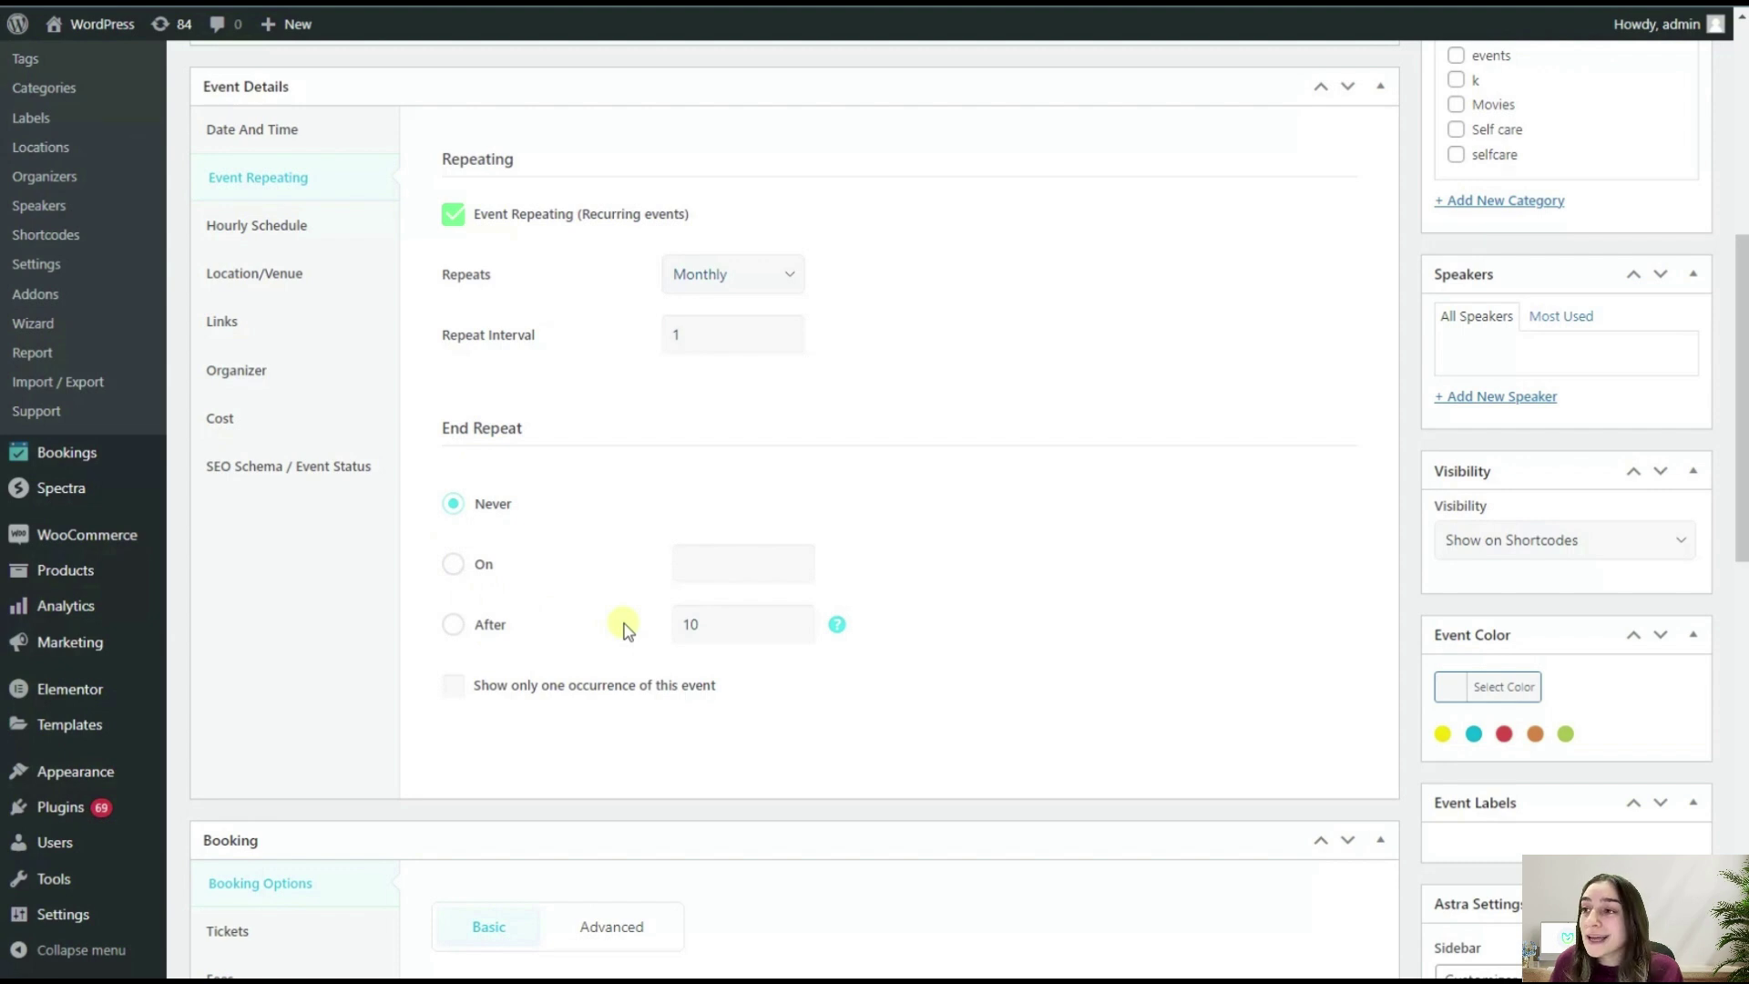
pyautogui.scroll(1, 410, 410)
pyautogui.click(351, 344)
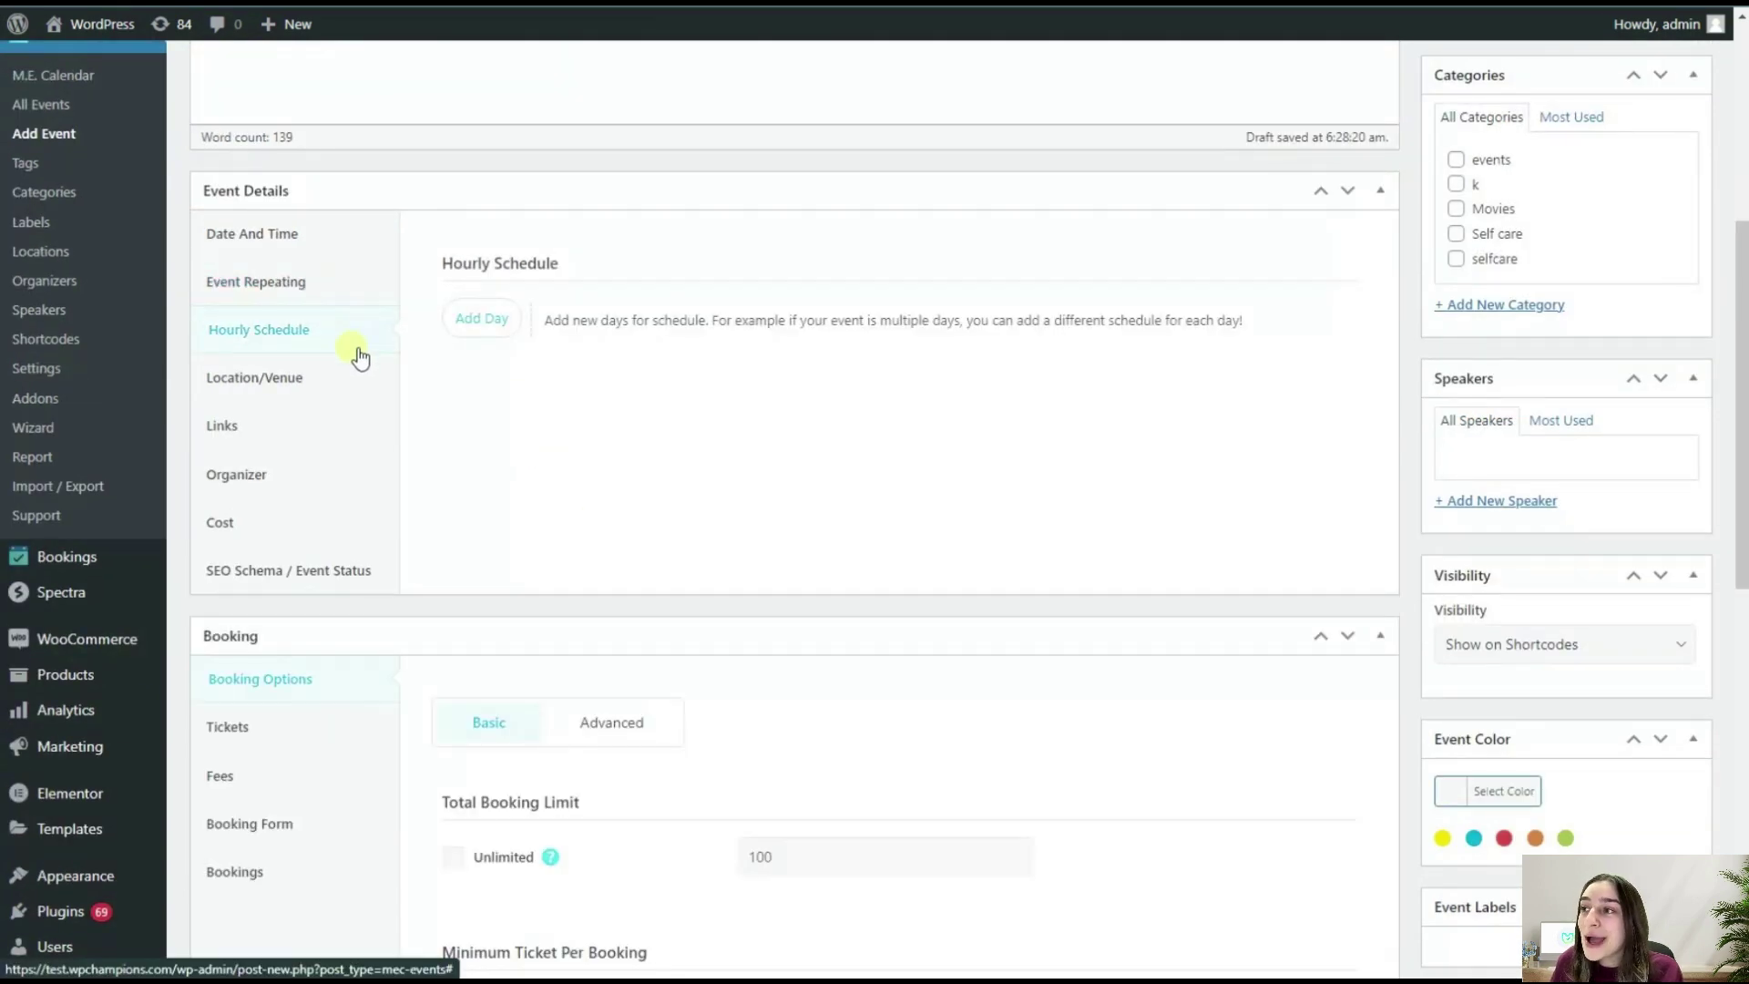
# Step: Add a schedule day and rename it '1st Day'
pyautogui.click(499, 334)
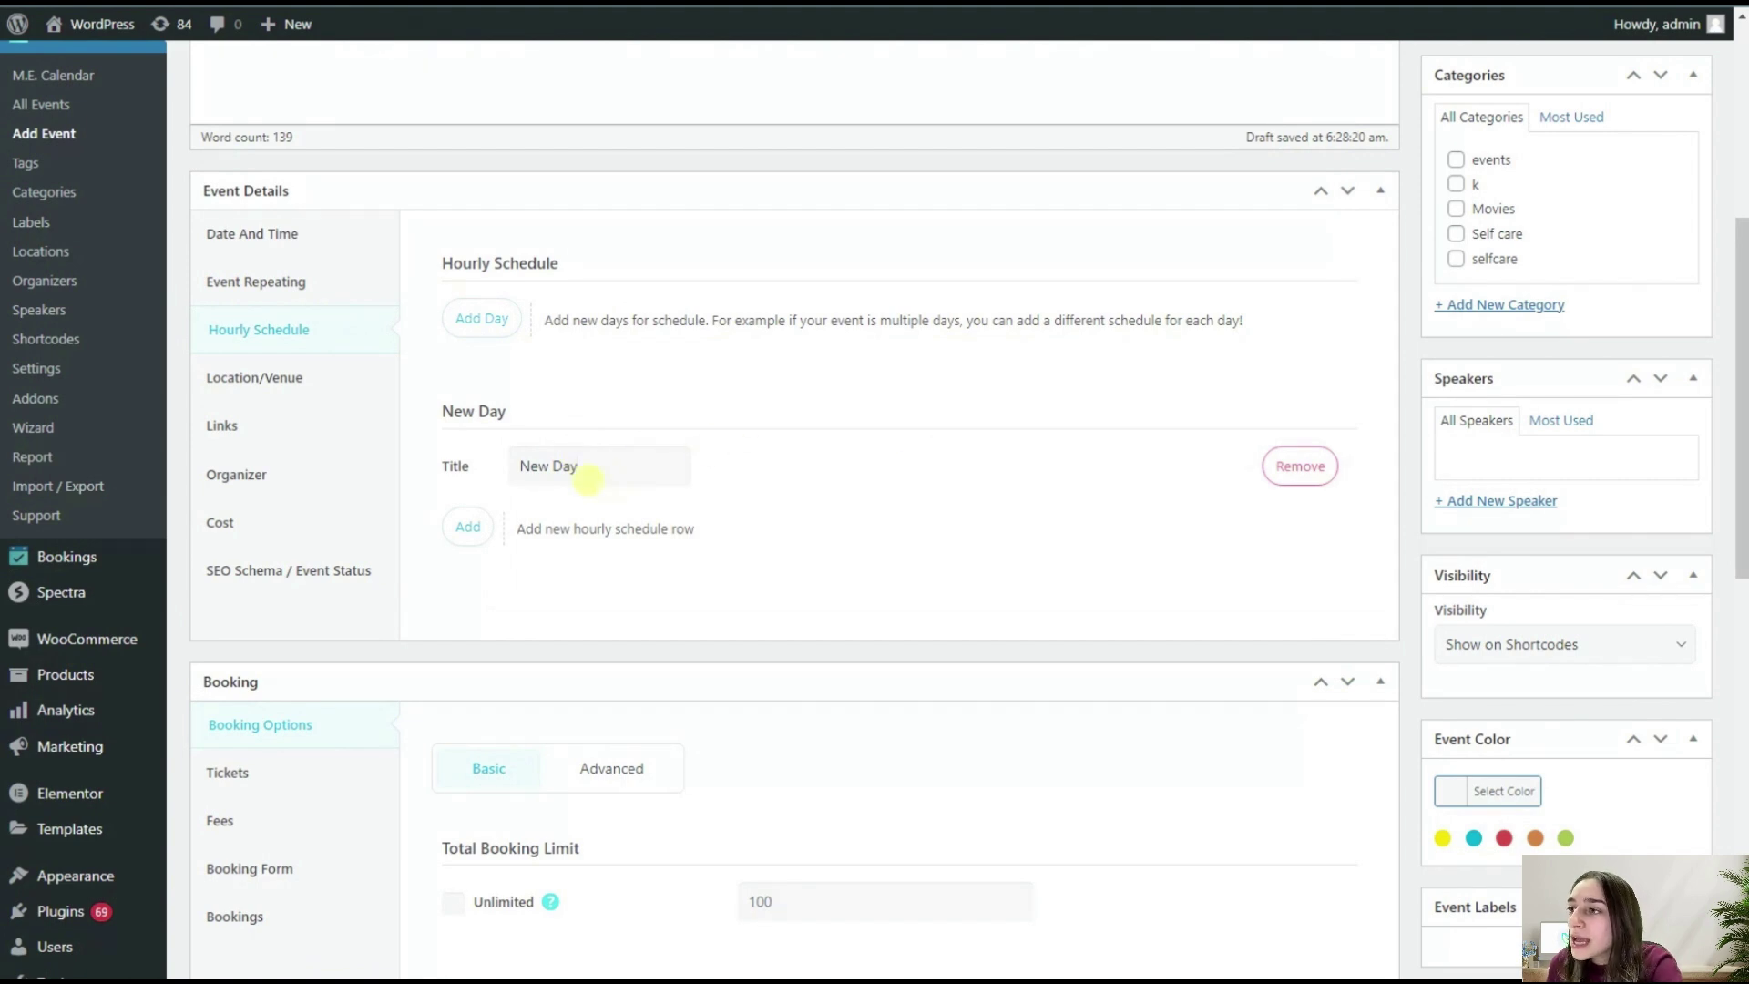
pyautogui.moveTo(588, 478); pyautogui.dragTo(498, 481)
pyautogui.write('1st')
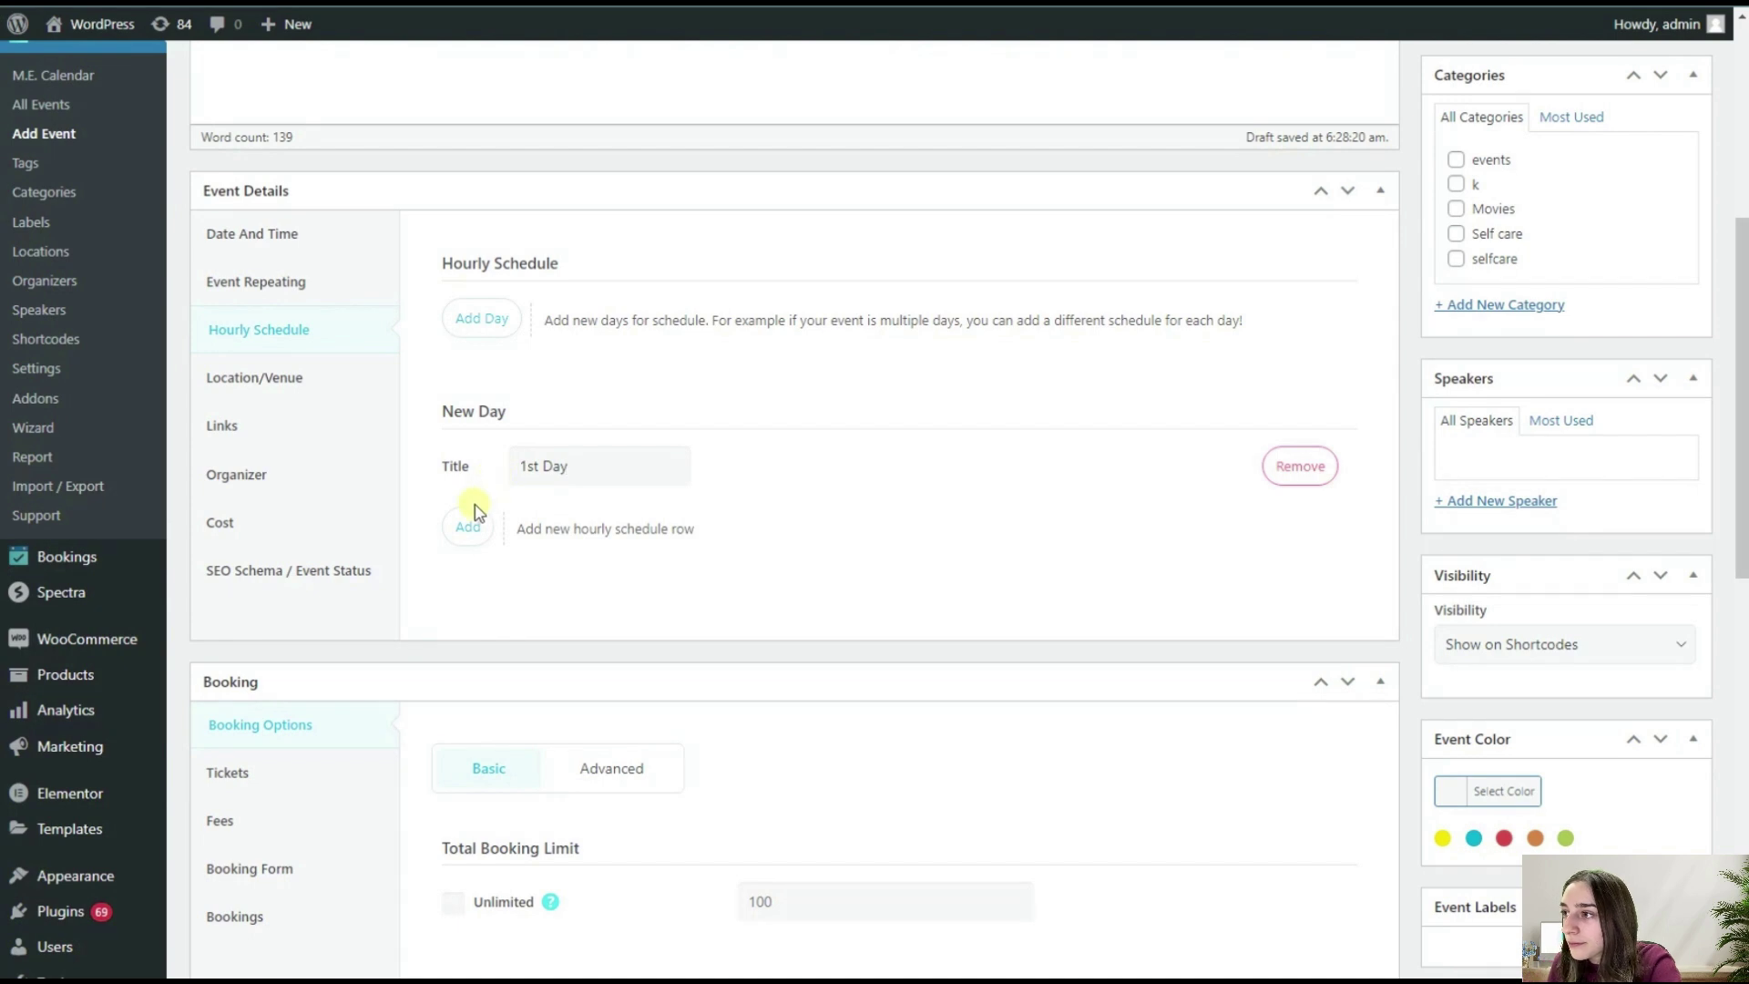
# Step: Add a Registration session to the 1st Day running 8.30 to 9.00
pyautogui.click(467, 526)
pyautogui.click(515, 613)
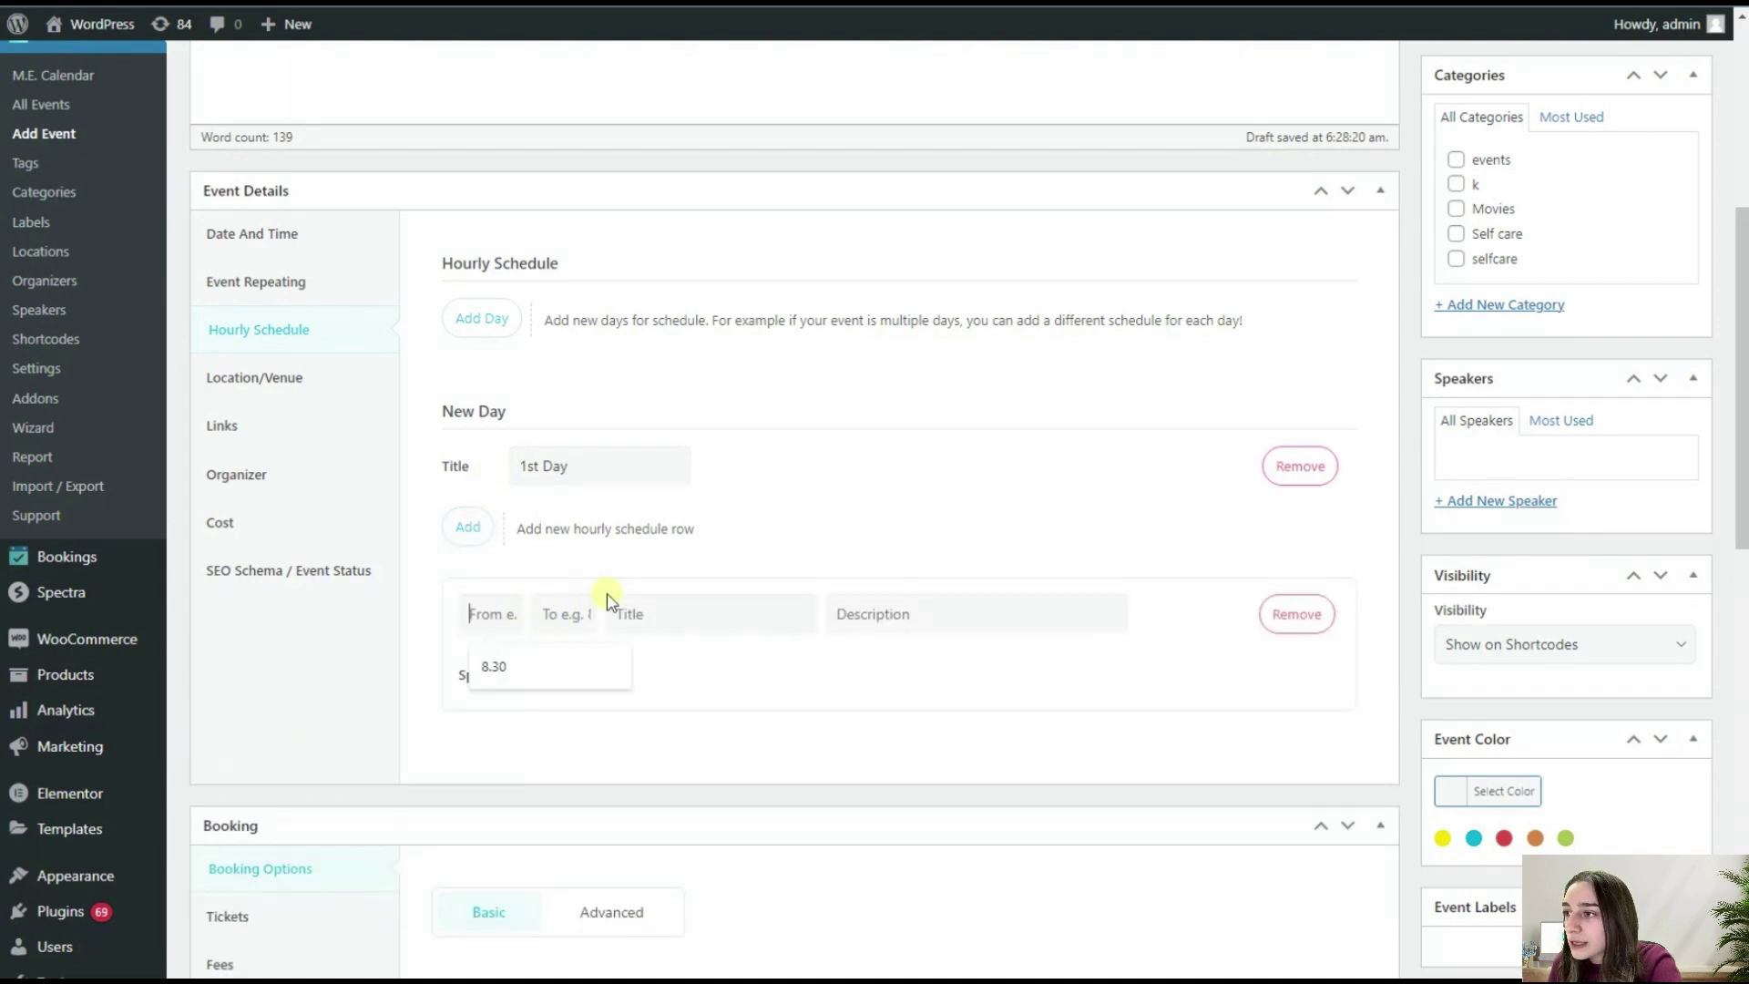
pyautogui.click(547, 665)
pyautogui.click(571, 616)
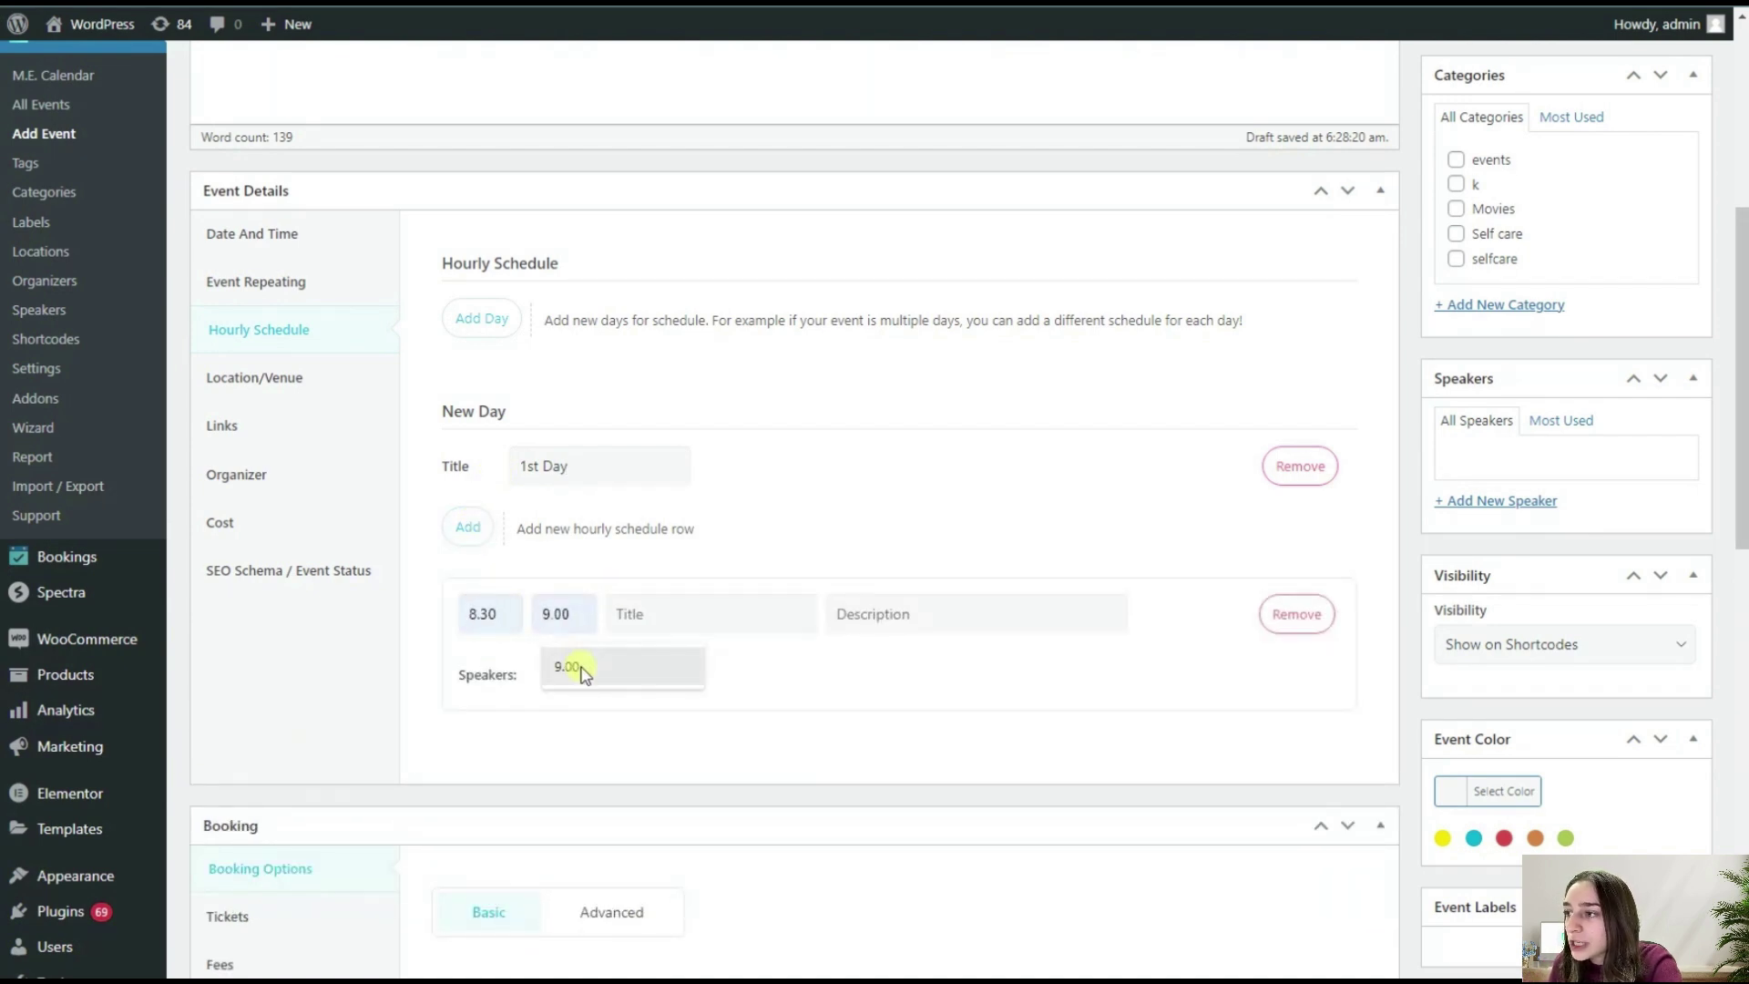
pyautogui.click(569, 665)
pyautogui.click(636, 628)
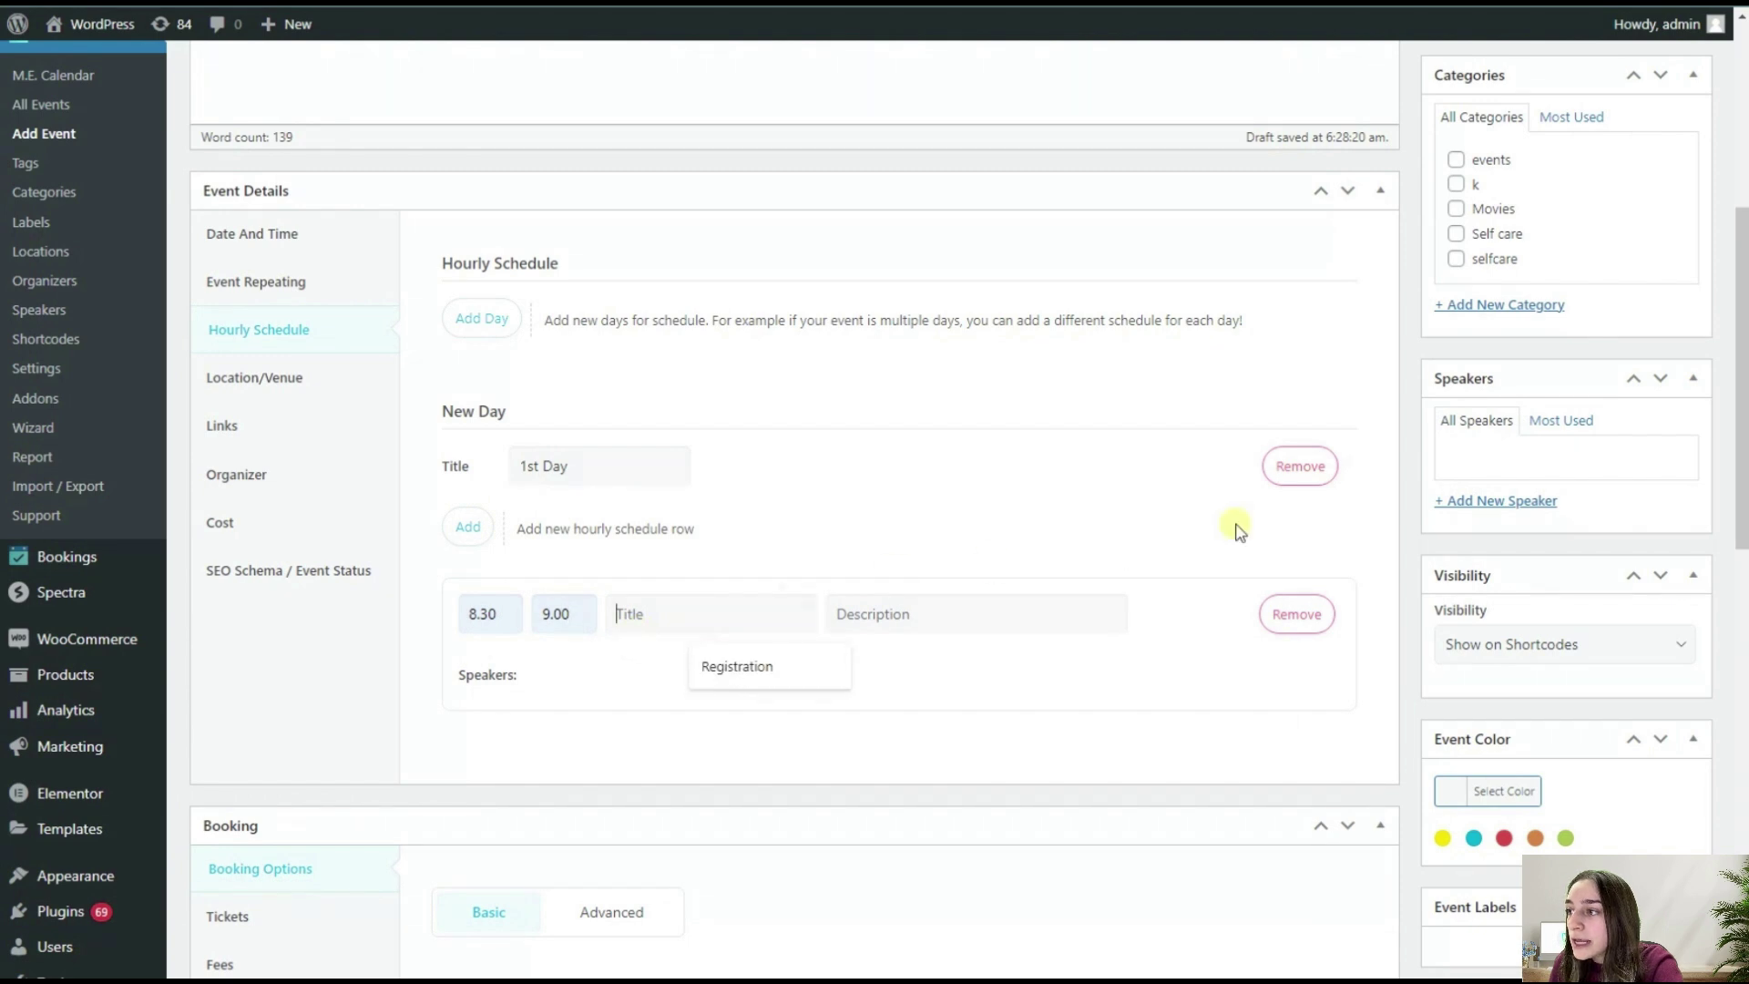
pyautogui.click(778, 661)
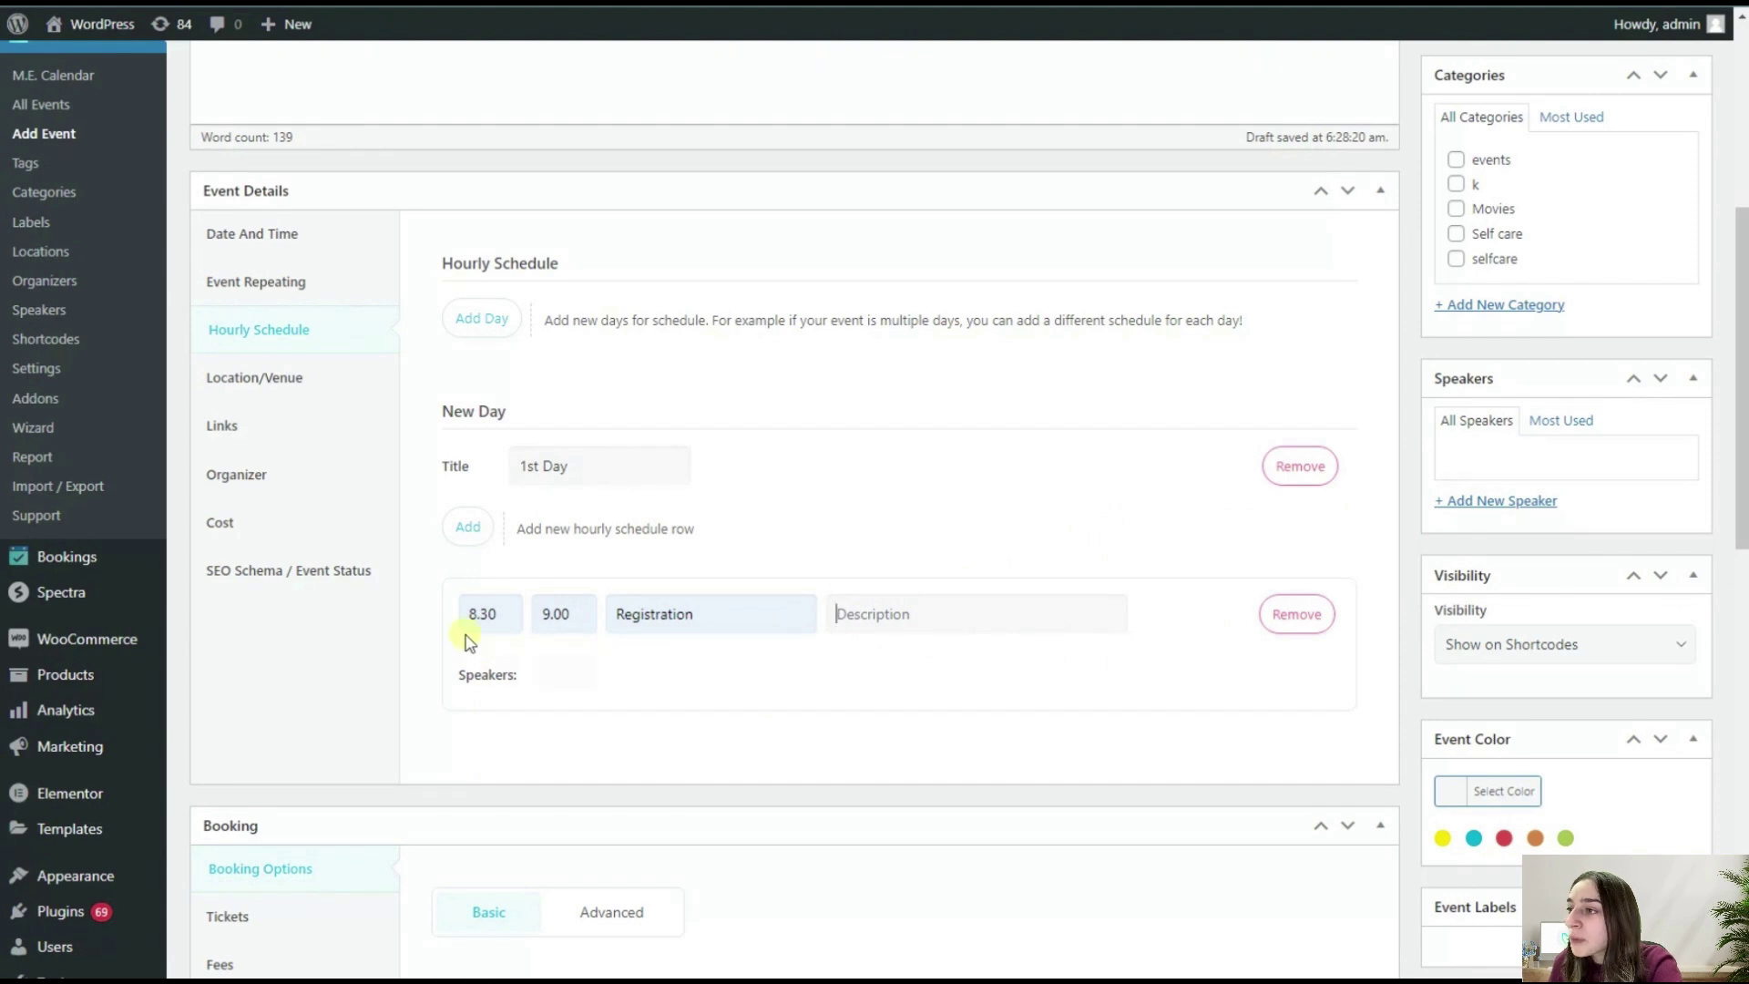
# Step: Add a second session, Breakfast, running 9.30 to 10.00
pyautogui.click(467, 530)
pyautogui.click(500, 756)
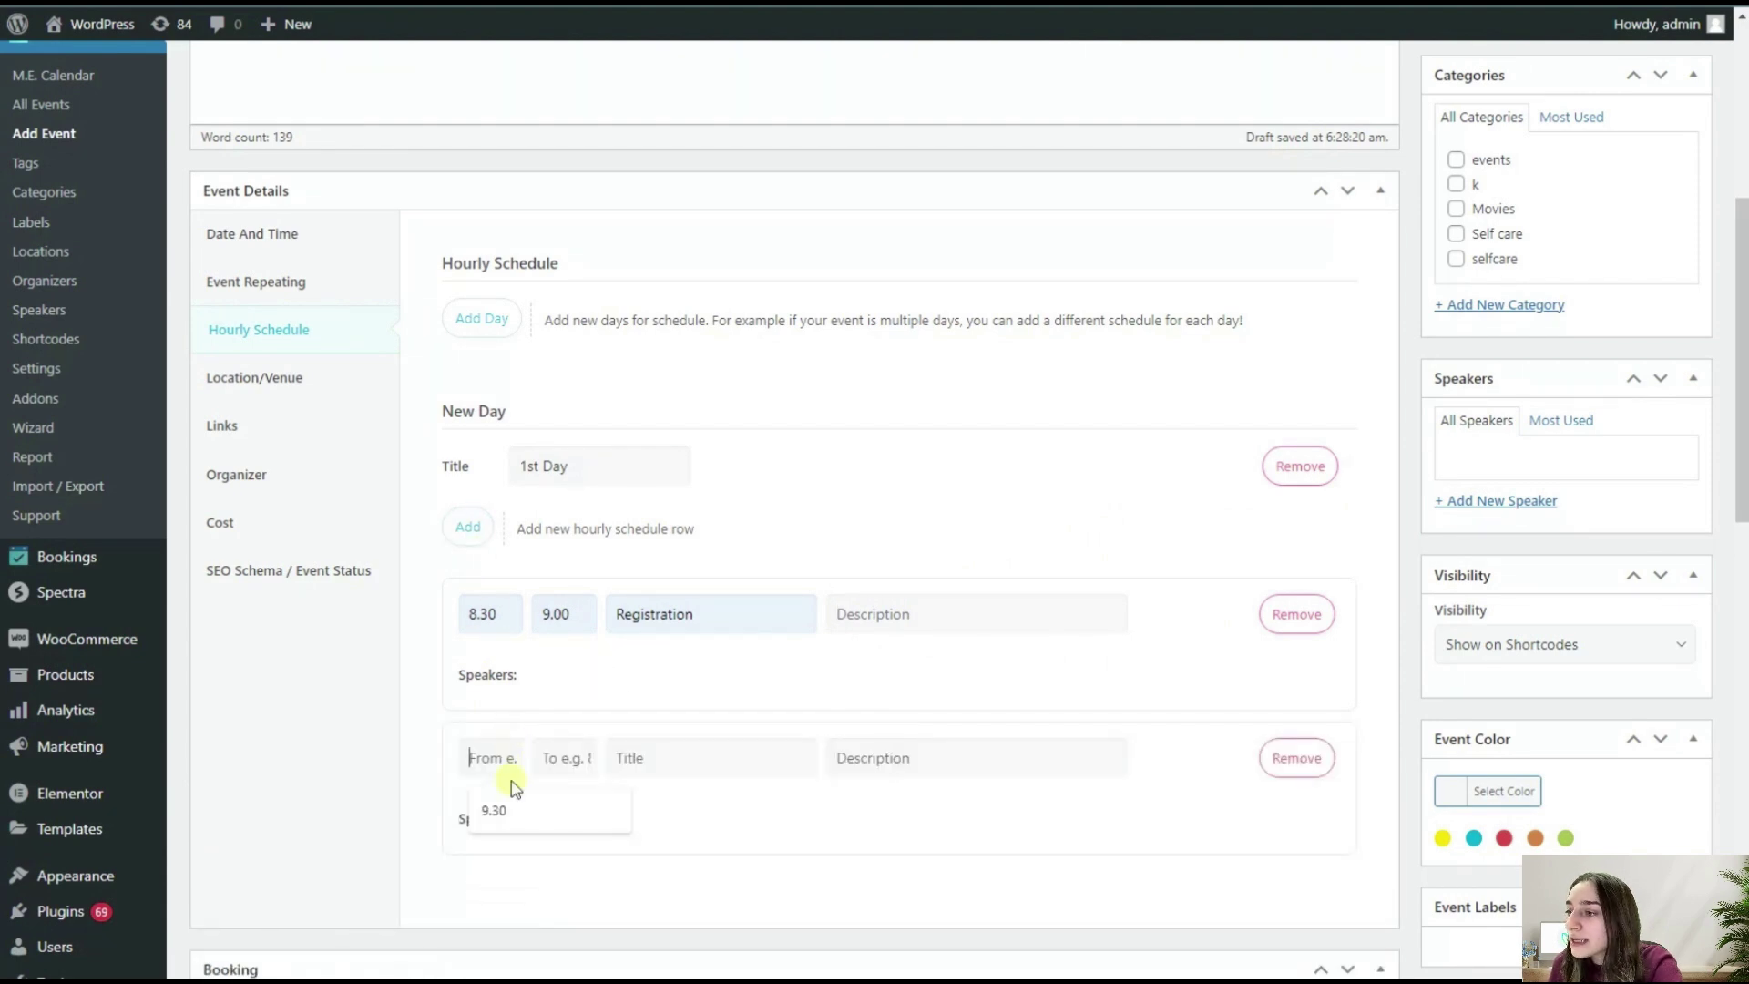
pyautogui.write('9.30')
pyautogui.click(562, 757)
pyautogui.write('10.00')
pyautogui.click(584, 811)
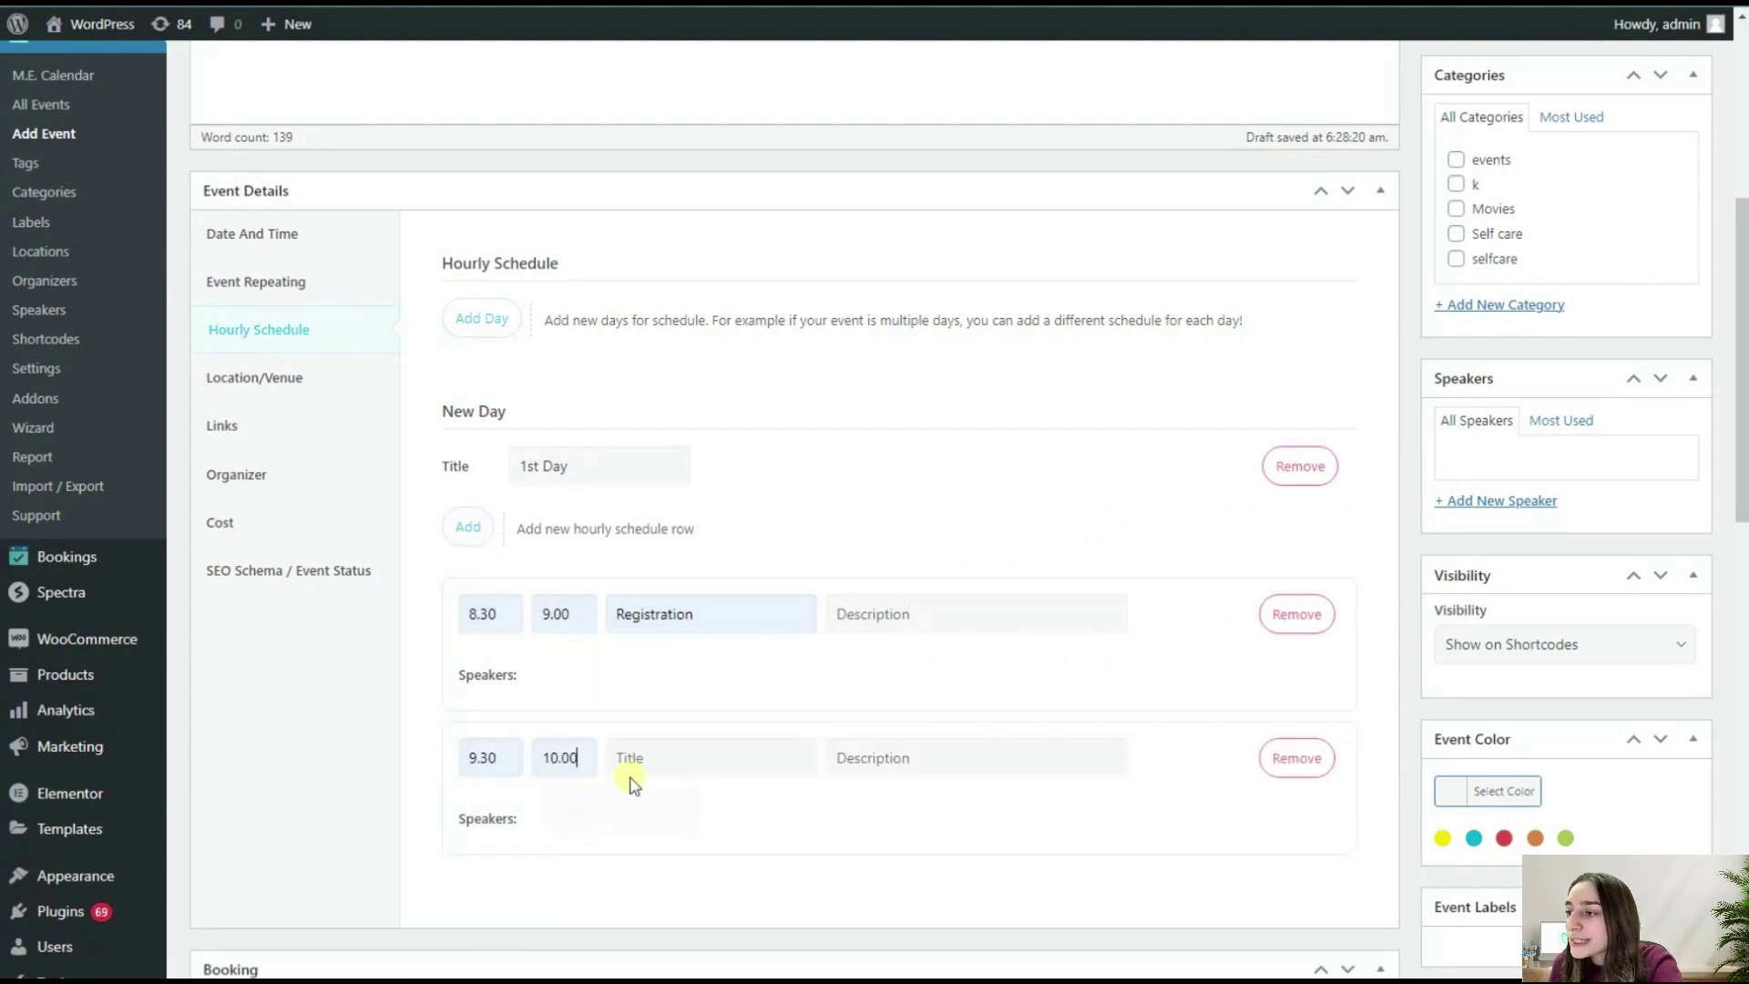
pyautogui.click(652, 774)
pyautogui.click(725, 810)
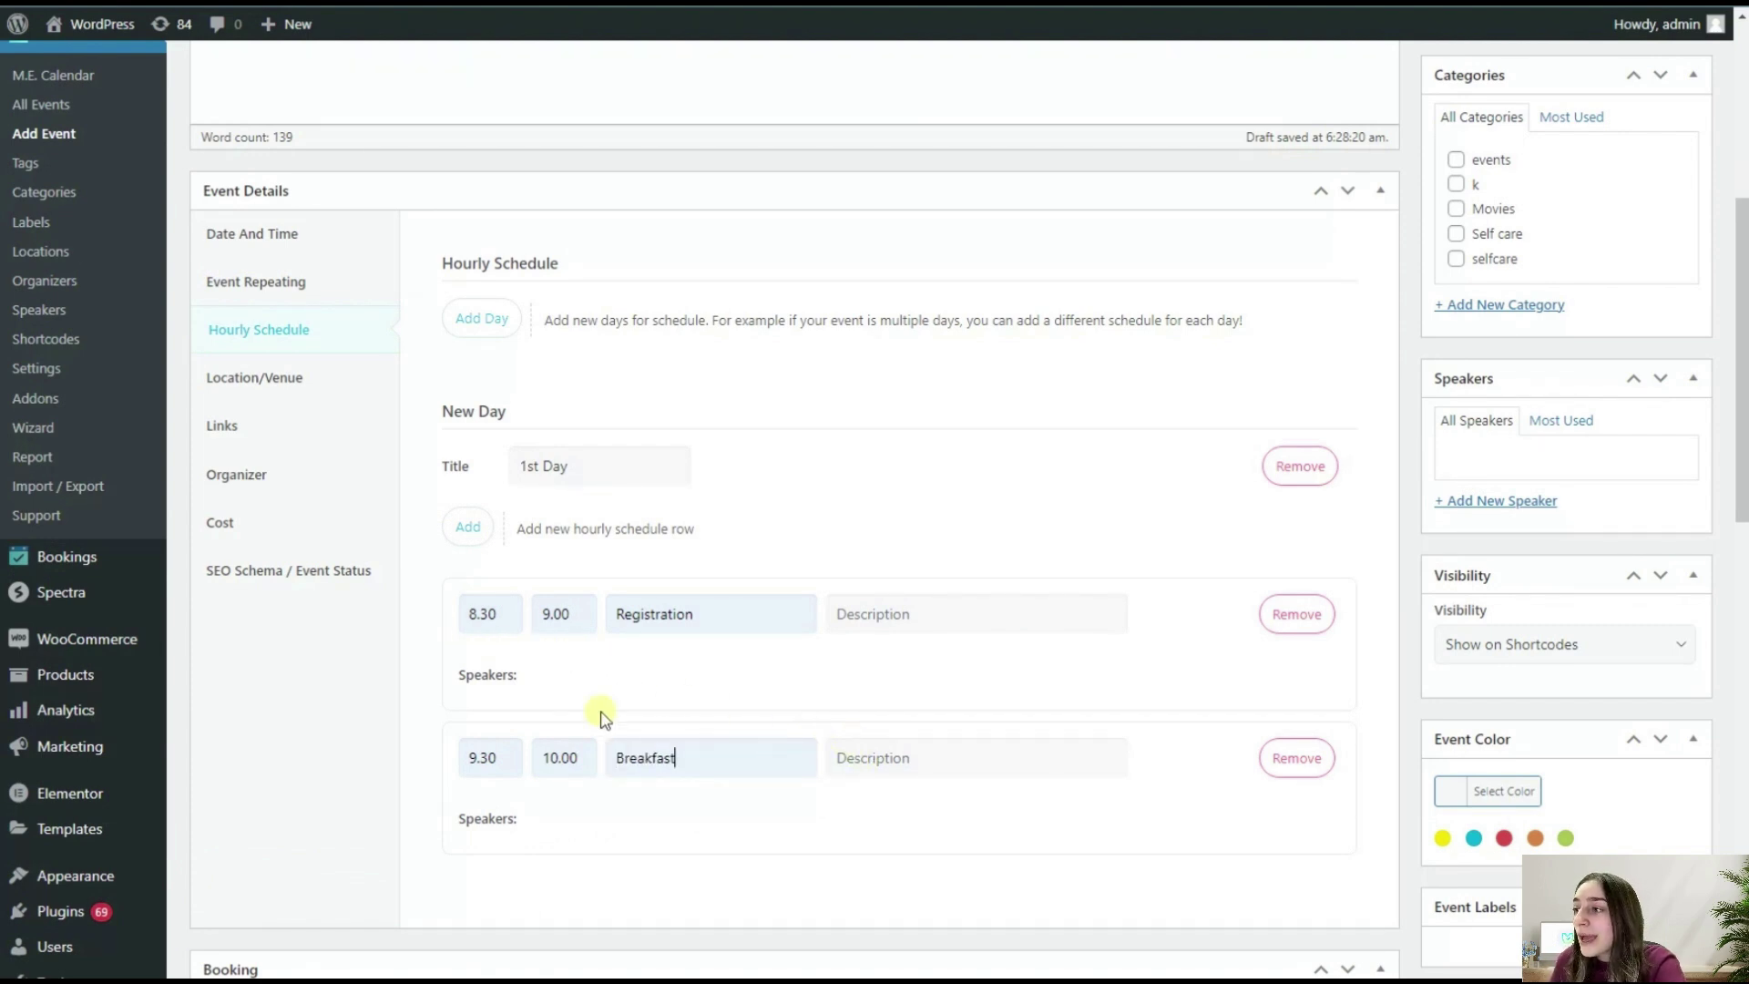
pyautogui.scroll(1, 601, 720)
pyautogui.scroll(1, 601, 719)
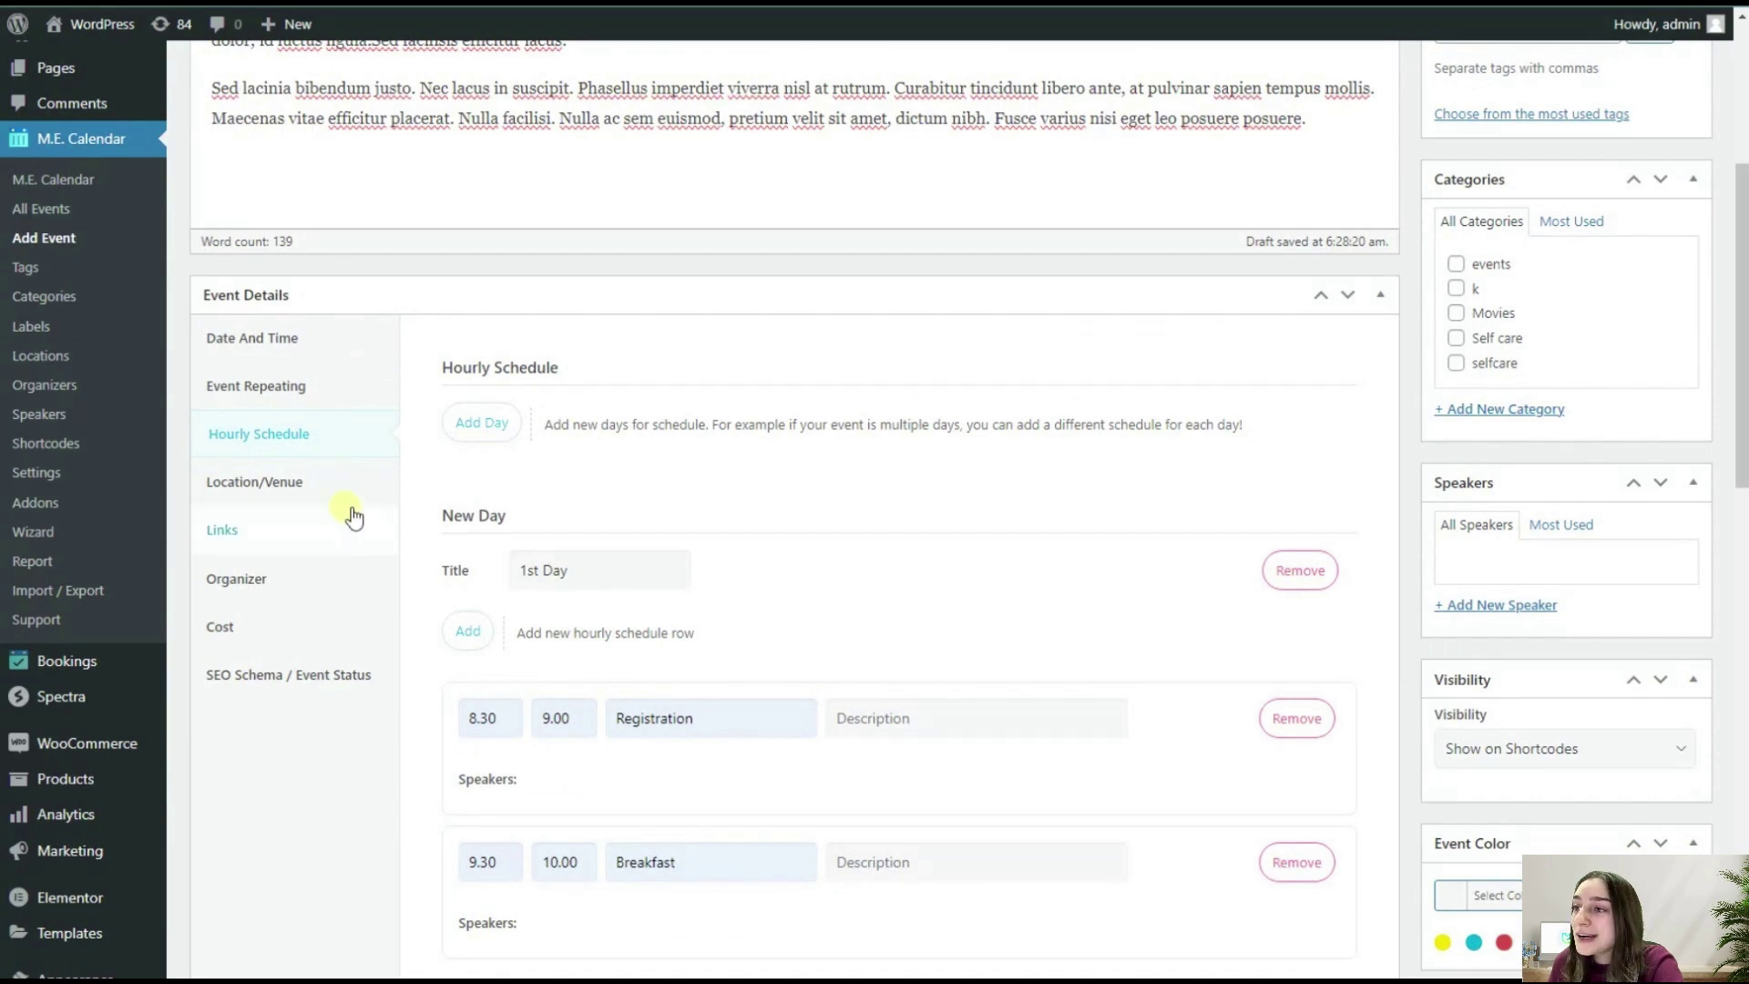
# Step: Add City Hall as an extra venue under Other Locations
pyautogui.click(321, 485)
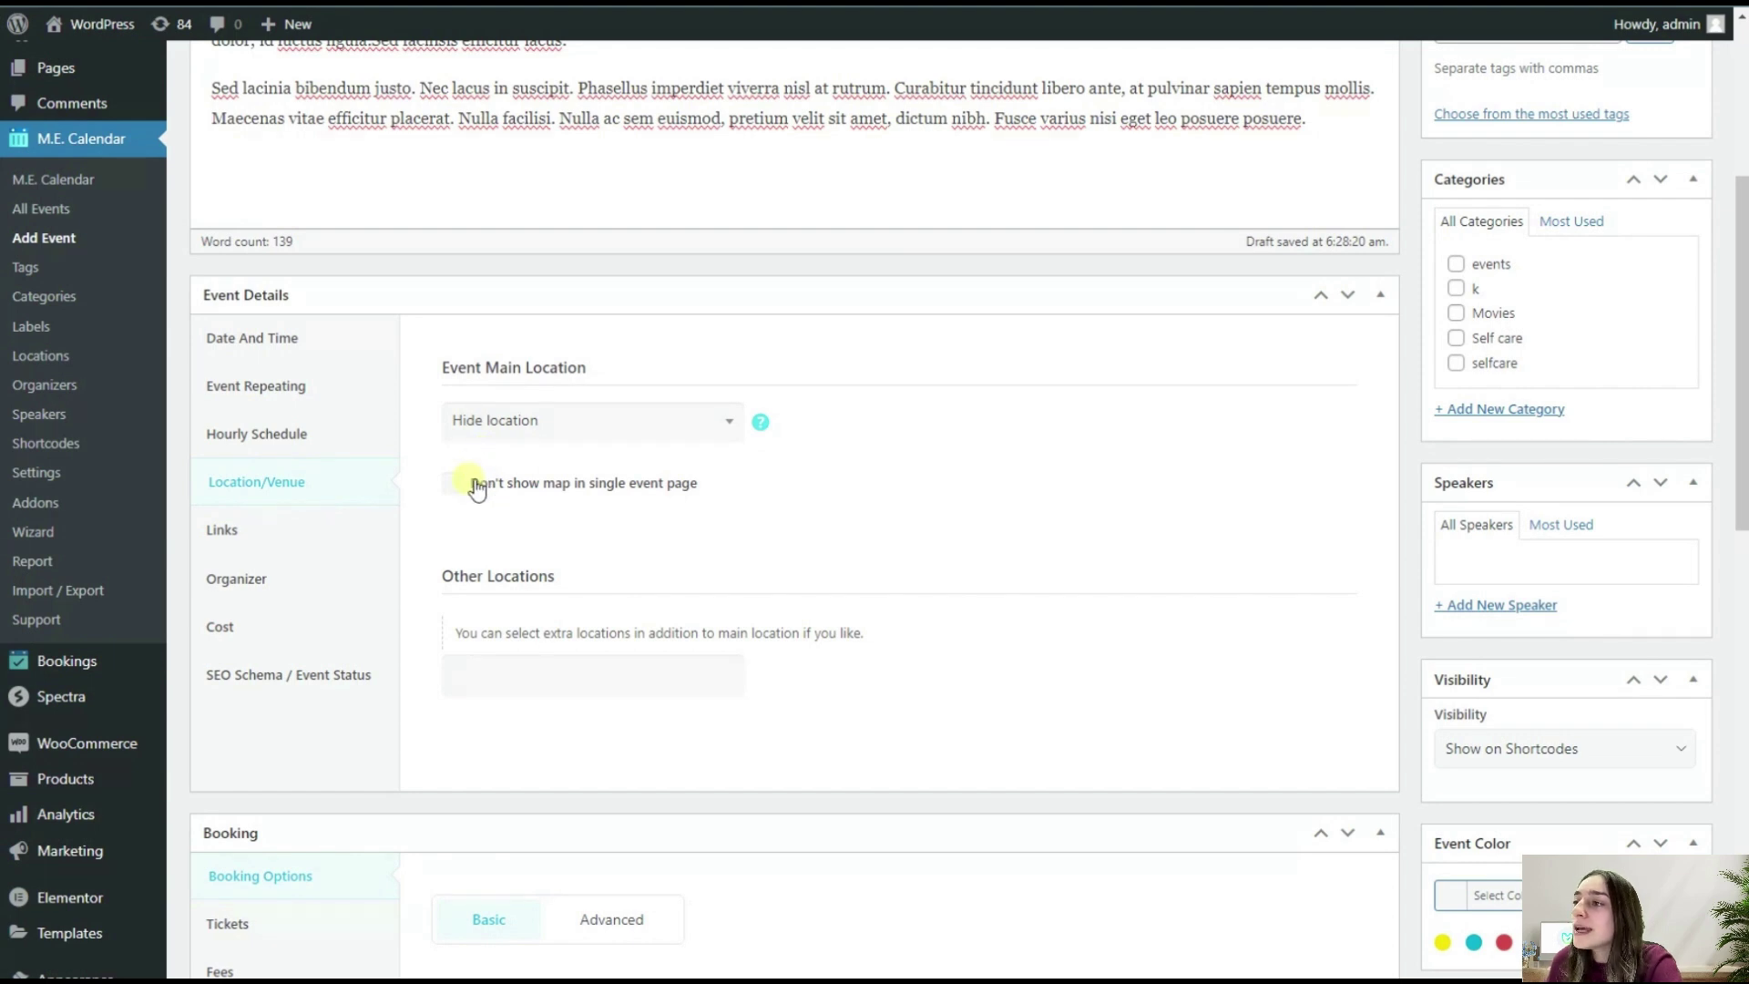
pyautogui.scroll(-1, 491, 576)
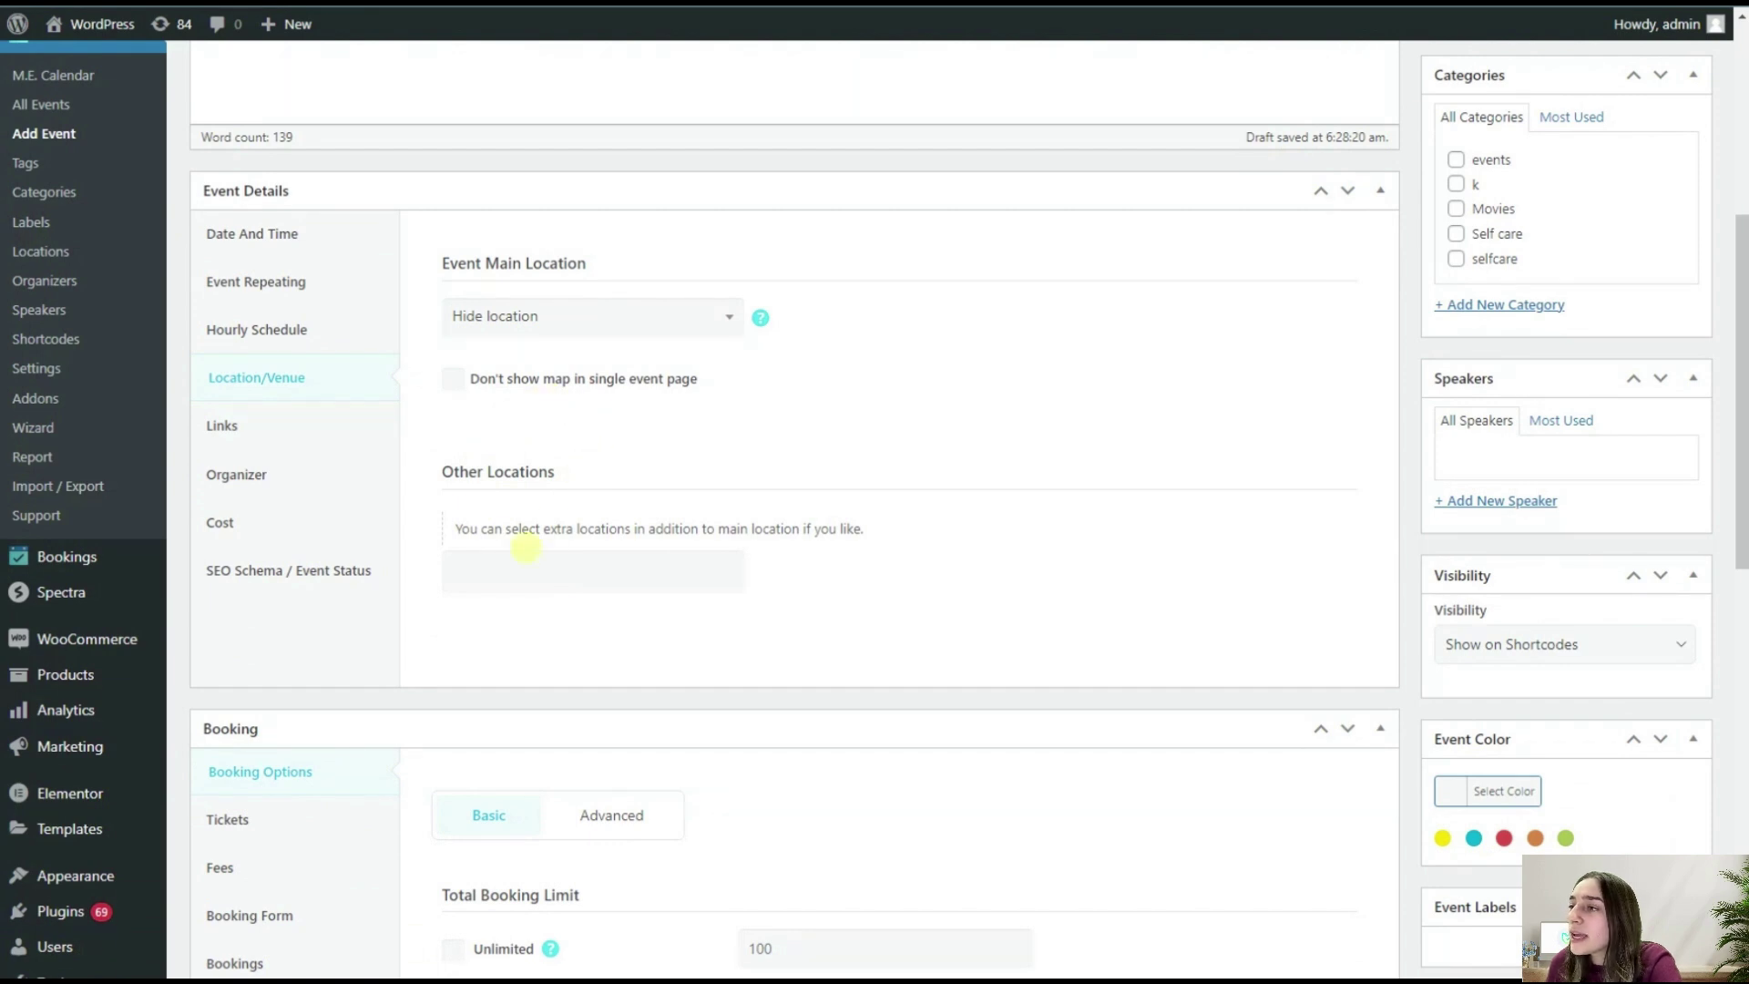
pyautogui.click(519, 547)
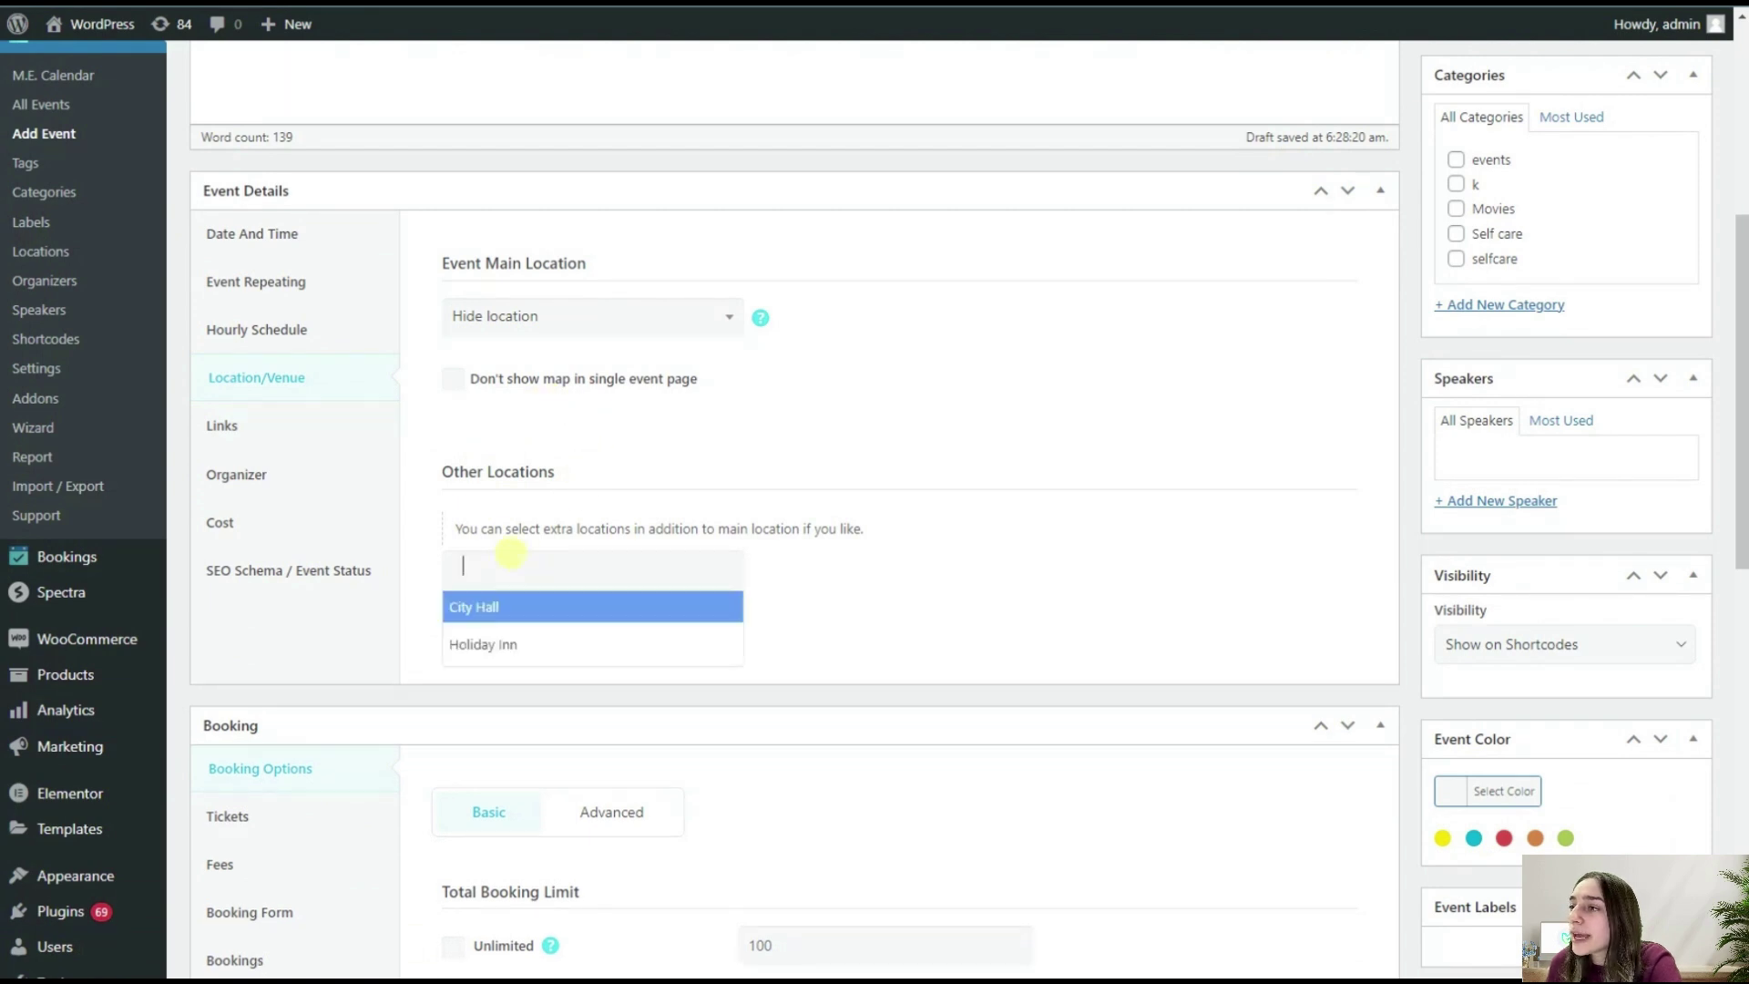
pyautogui.click(529, 611)
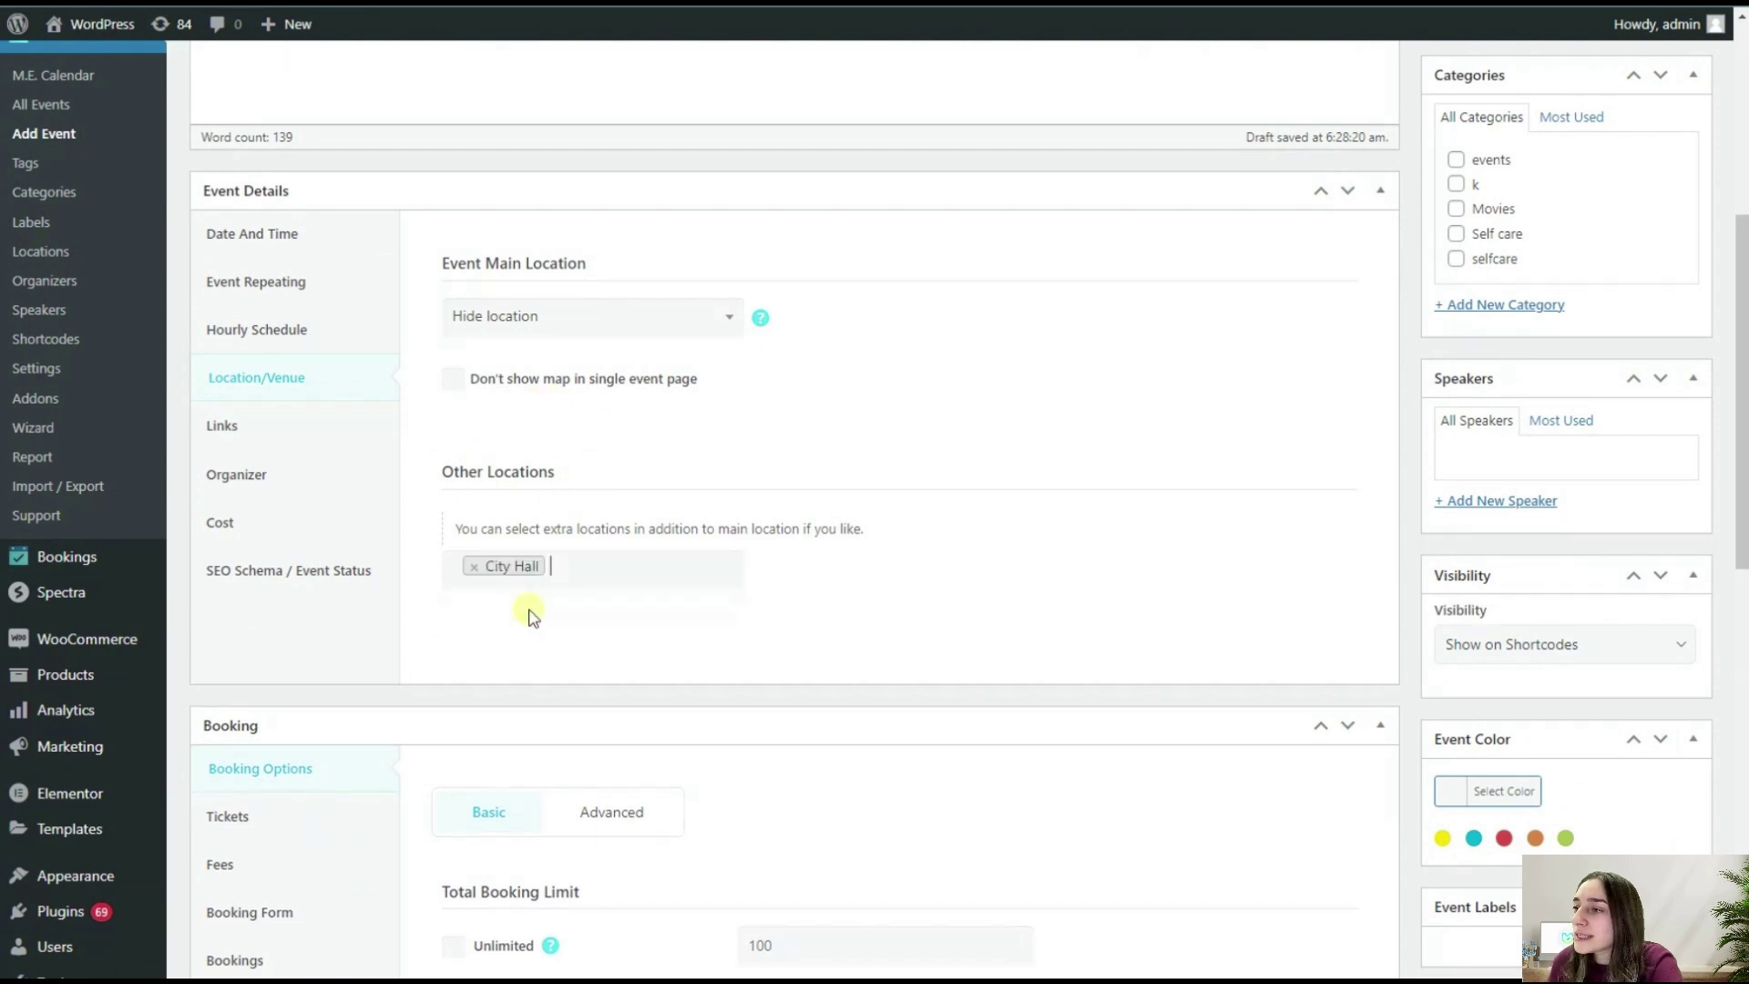
pyautogui.click(312, 431)
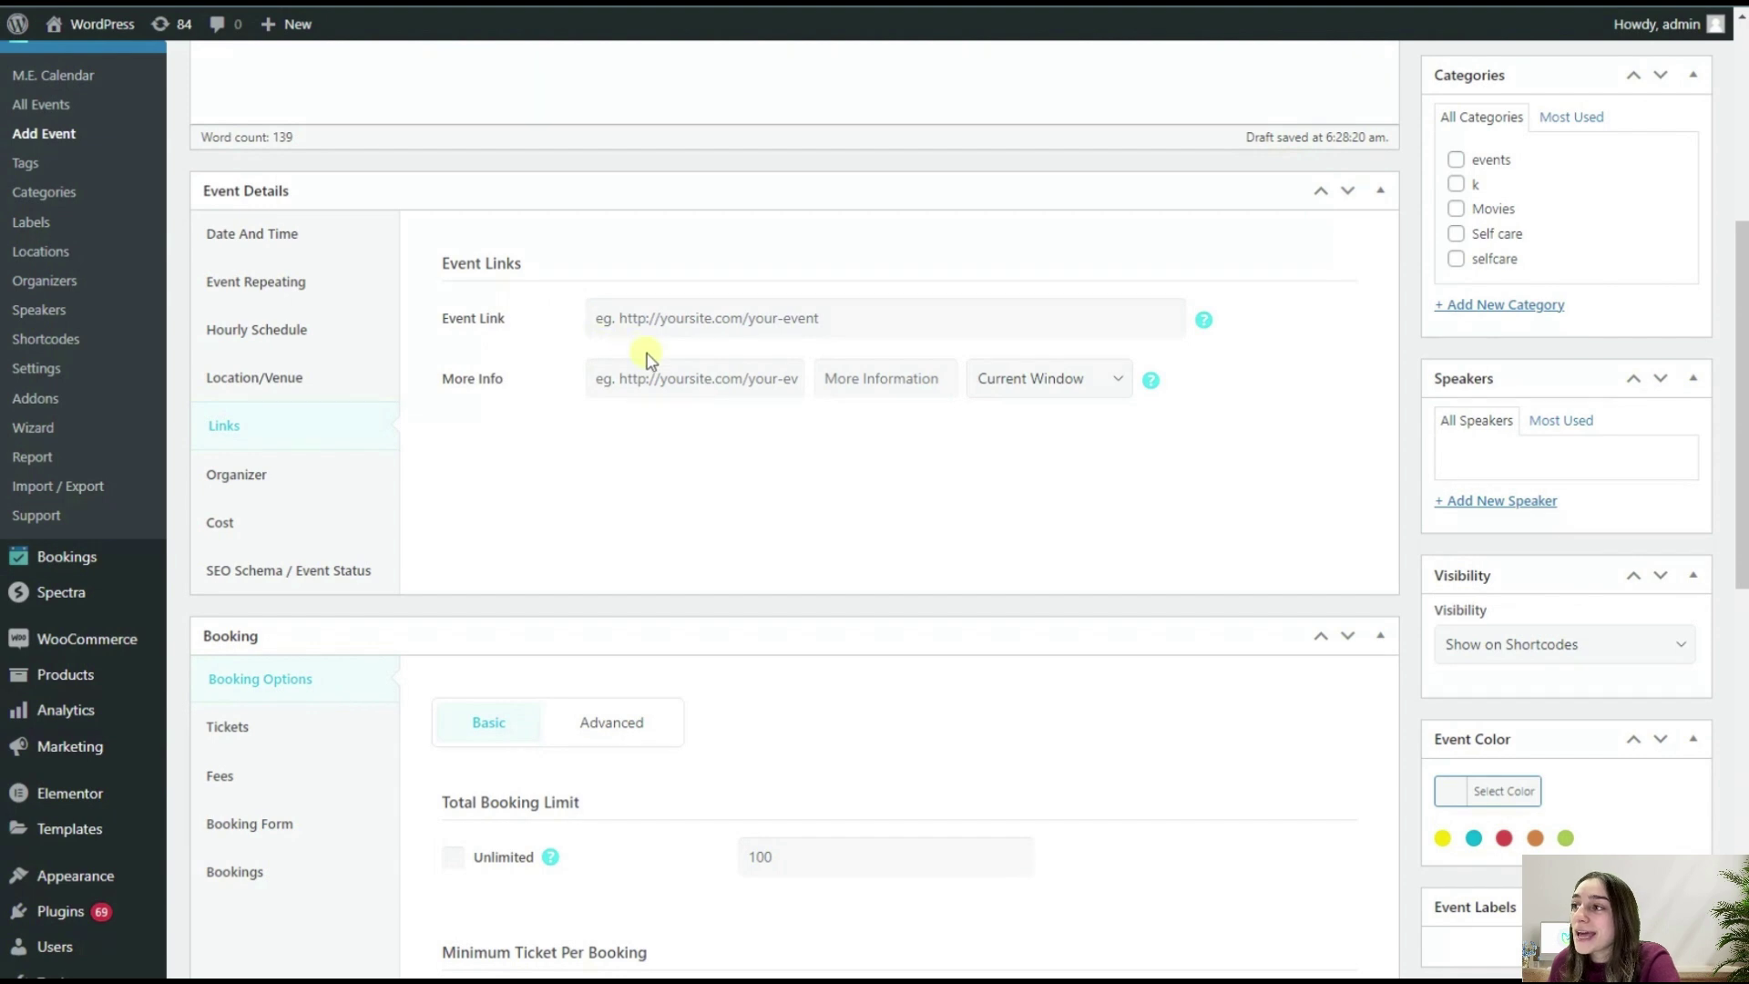
# Step: Choose an existing organizer as main organizer and also add one under Other Organizers
pyautogui.click(267, 485)
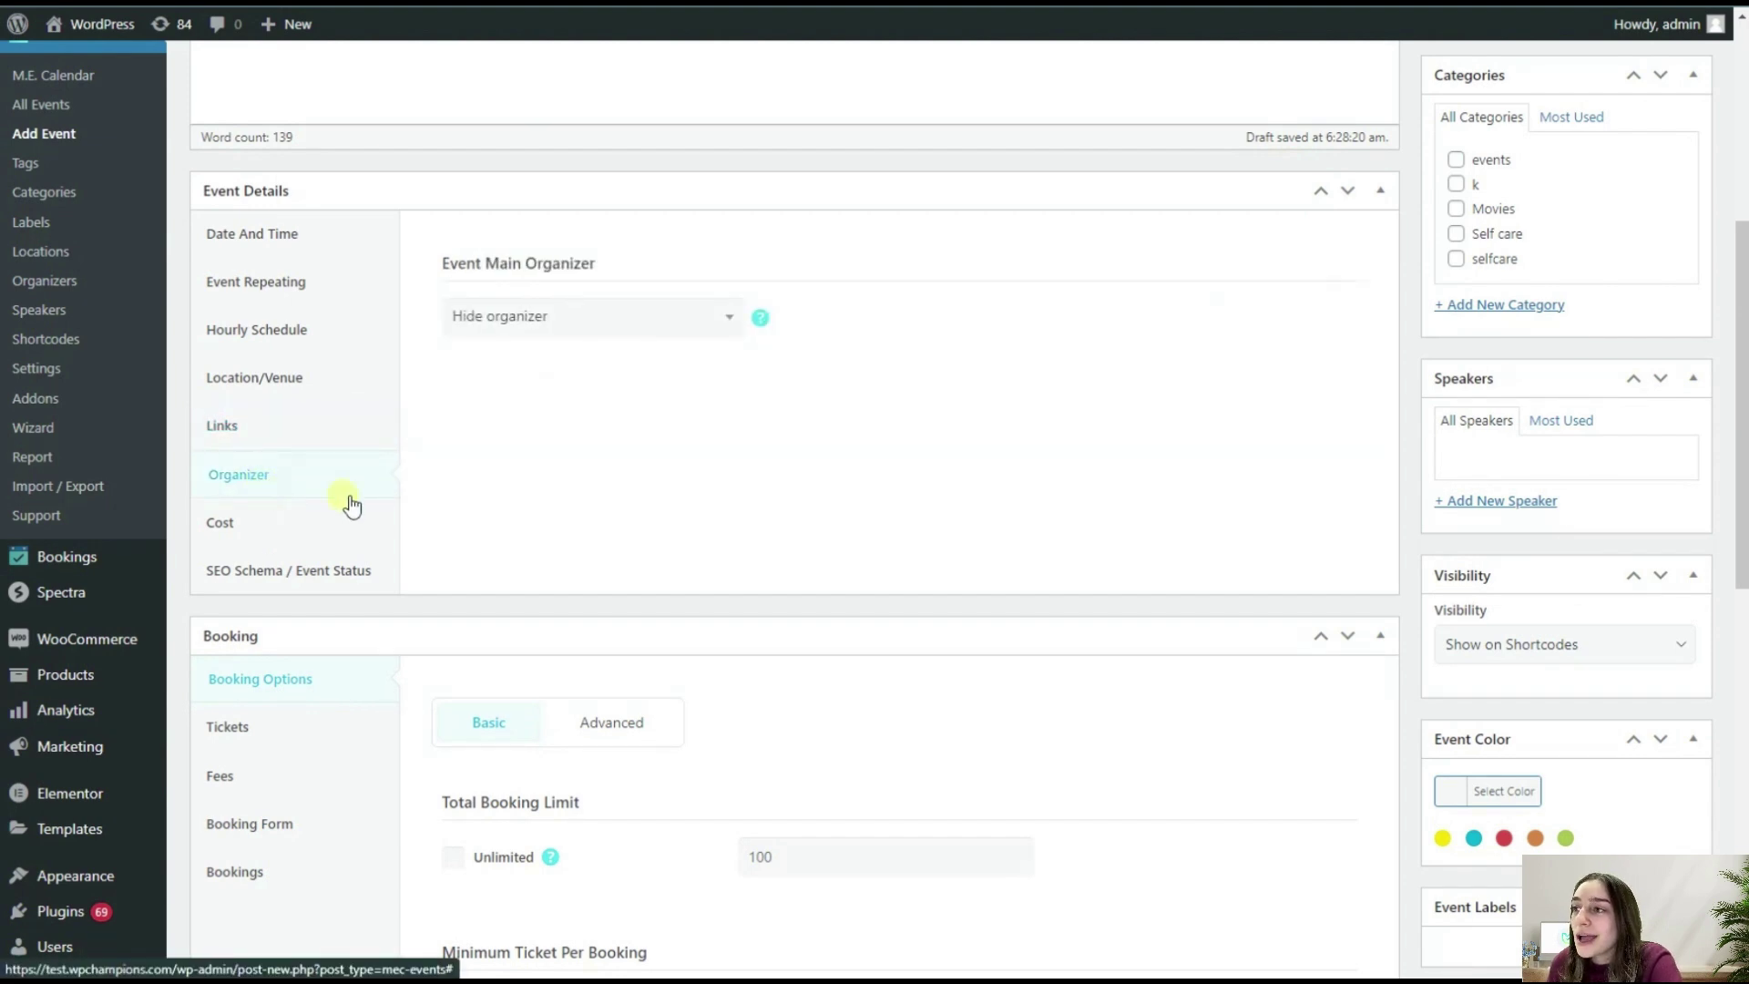
pyautogui.click(502, 334)
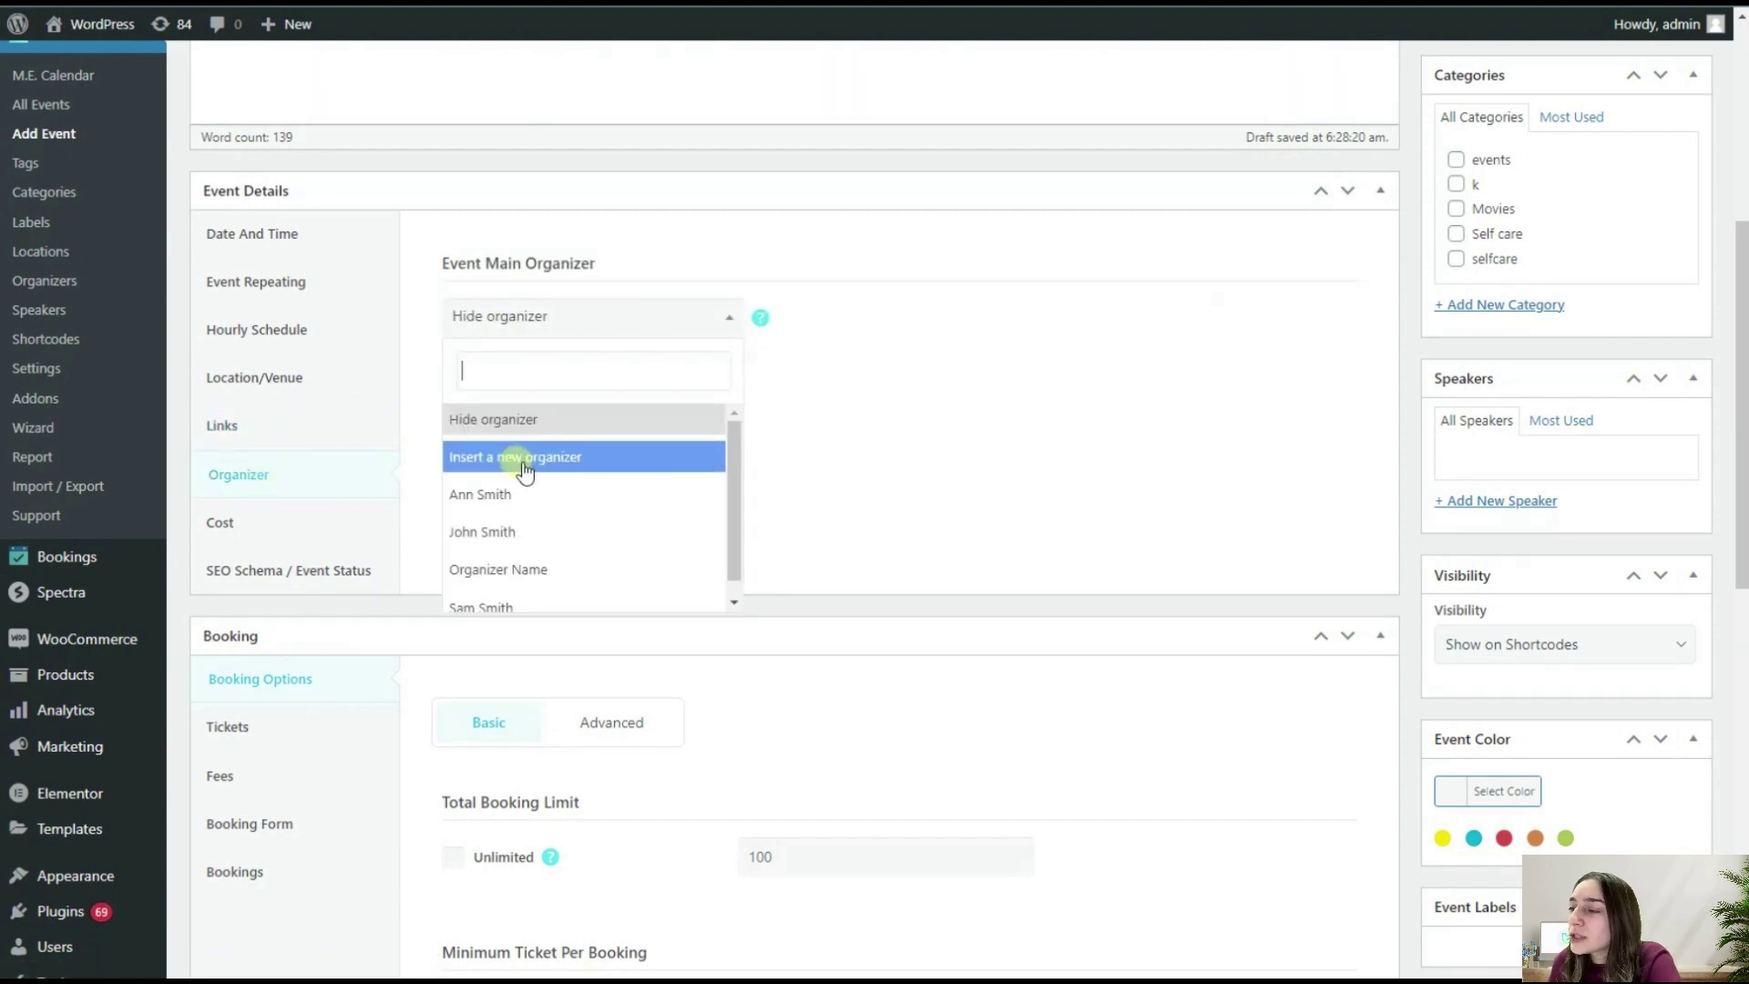
pyautogui.click(526, 499)
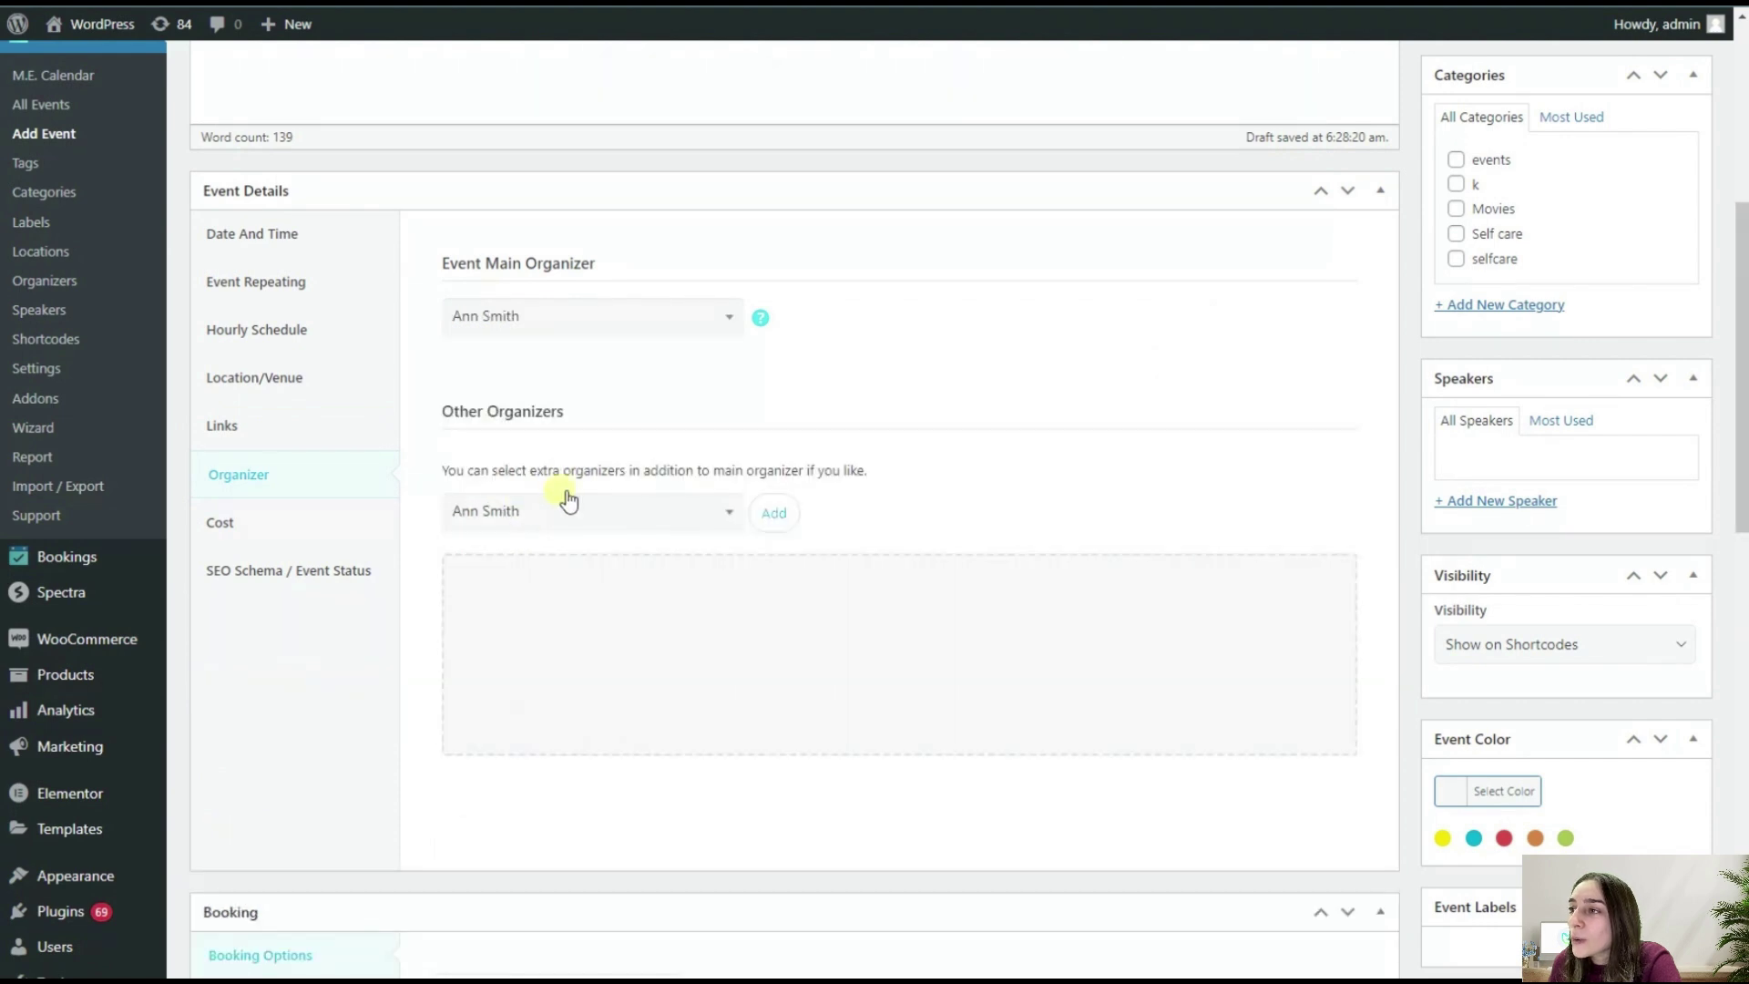
pyautogui.click(768, 517)
# Step: Set the event cost to 100
pyautogui.scroll(-3, 488, 605)
pyautogui.click(319, 328)
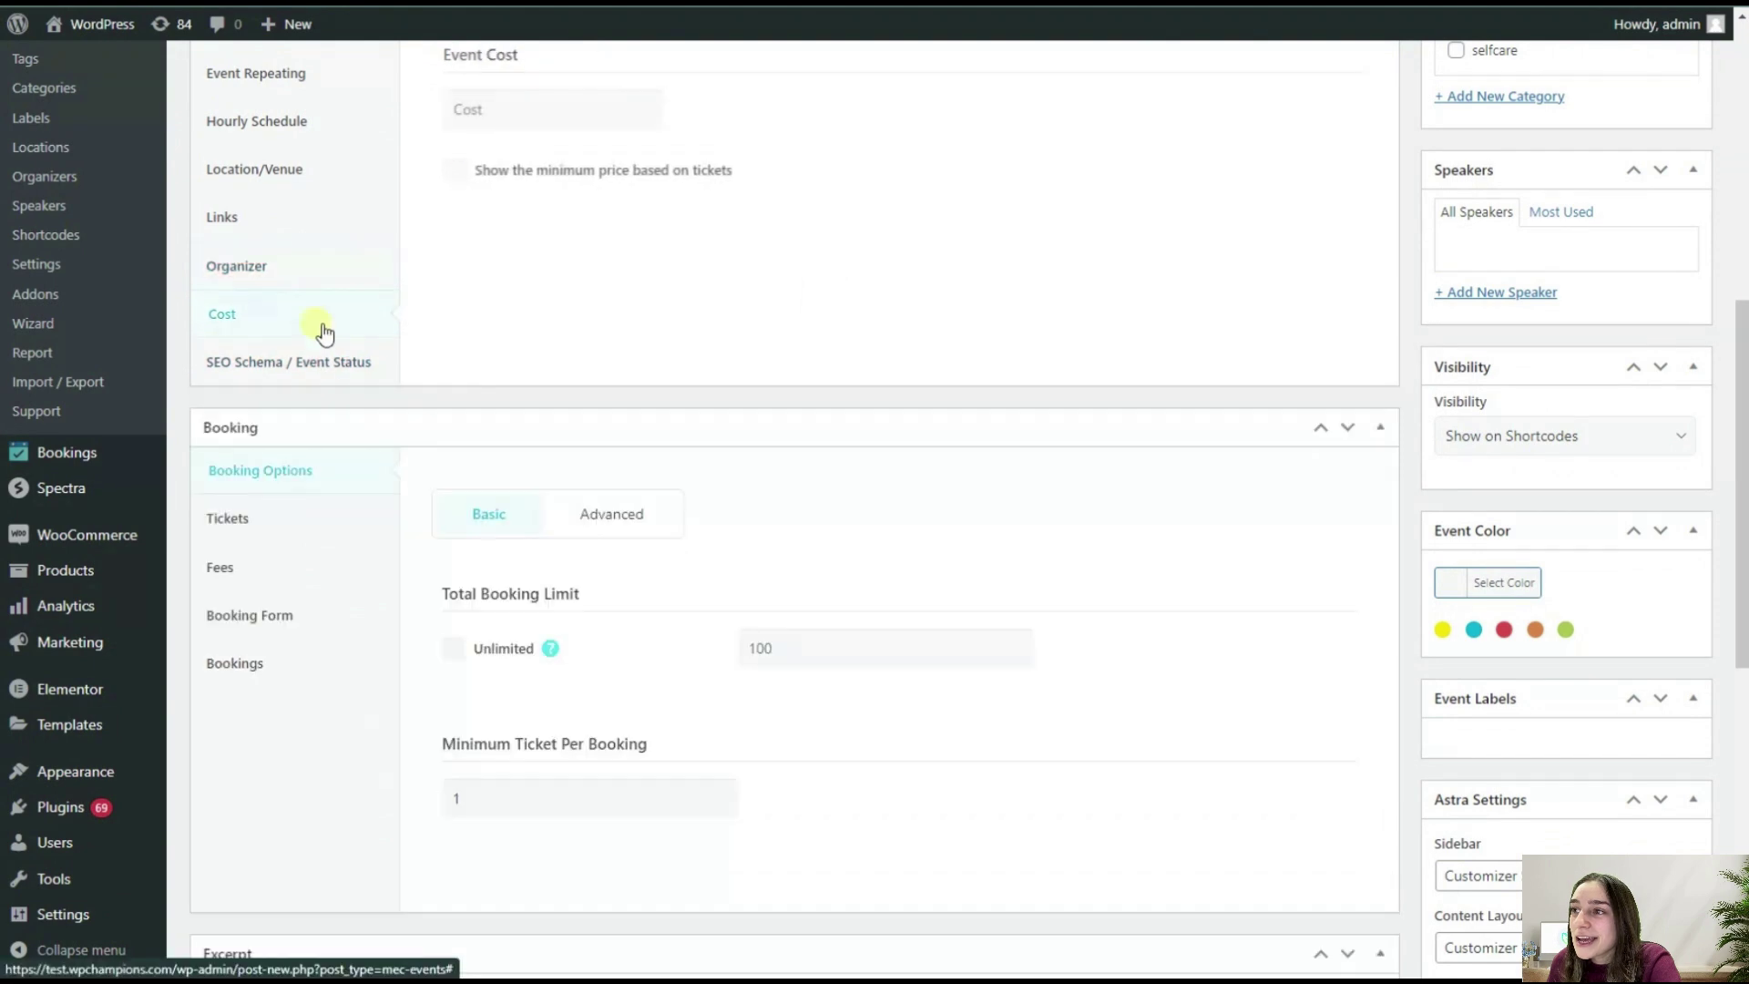
pyautogui.scroll(3, 524, 414)
pyautogui.click(530, 413)
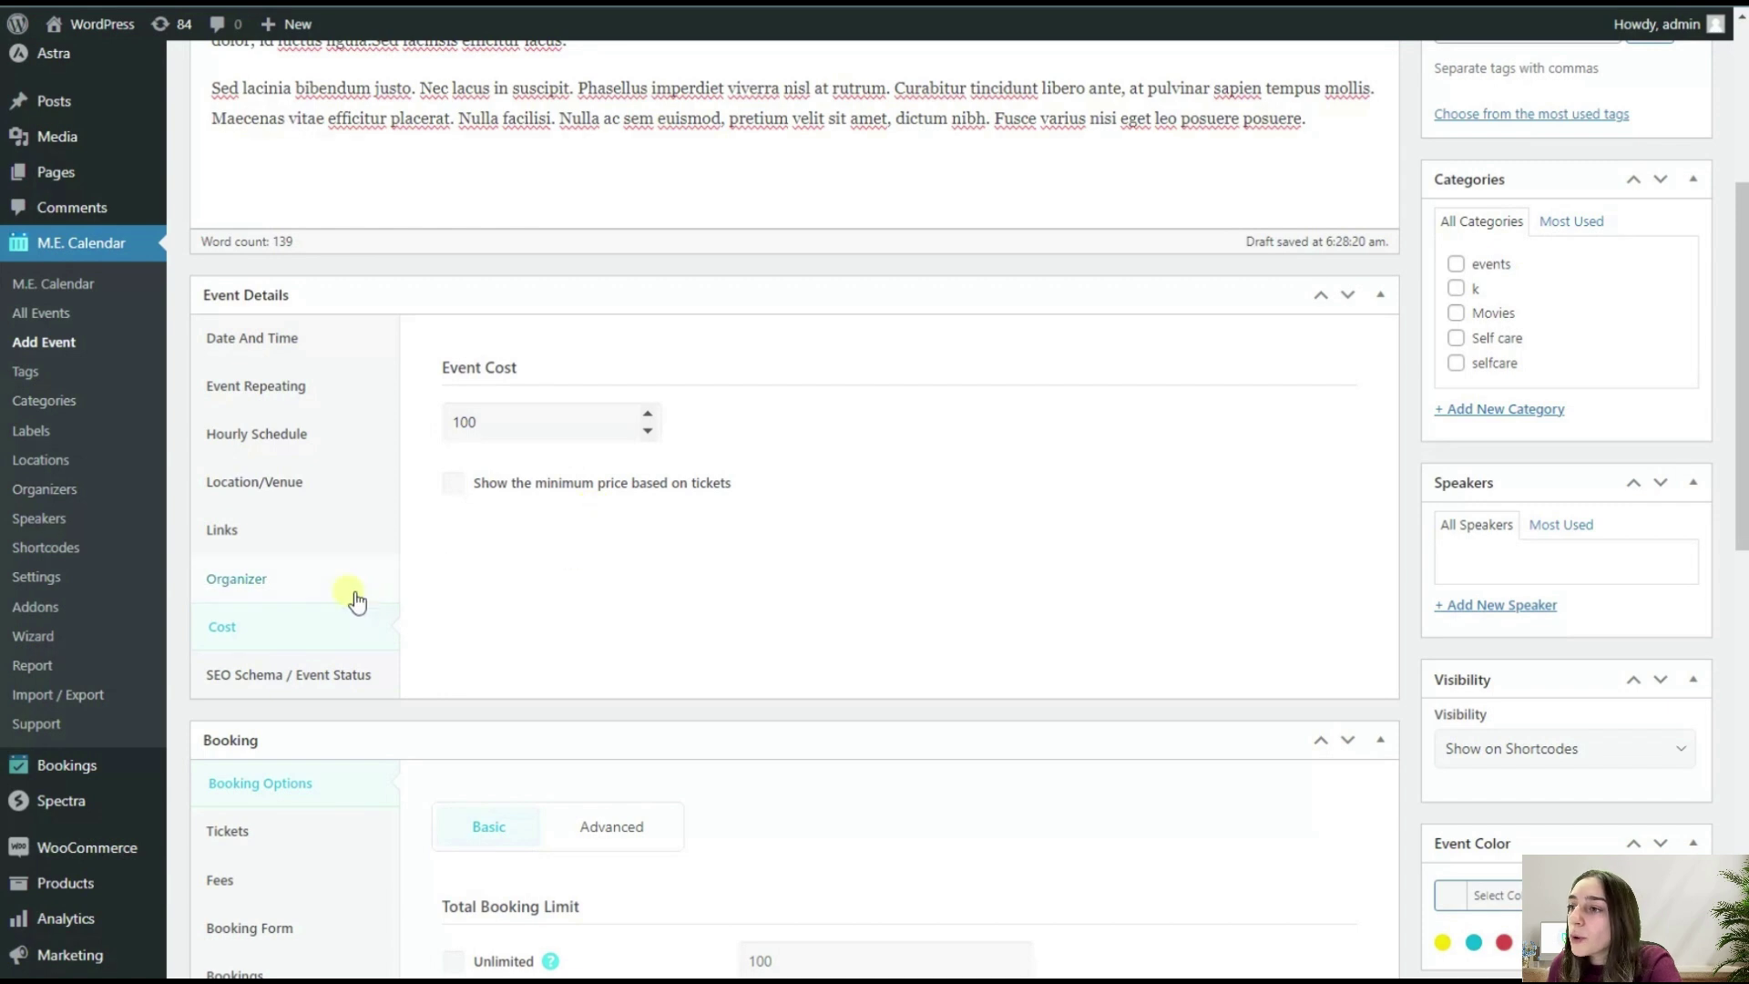
pyautogui.click(341, 675)
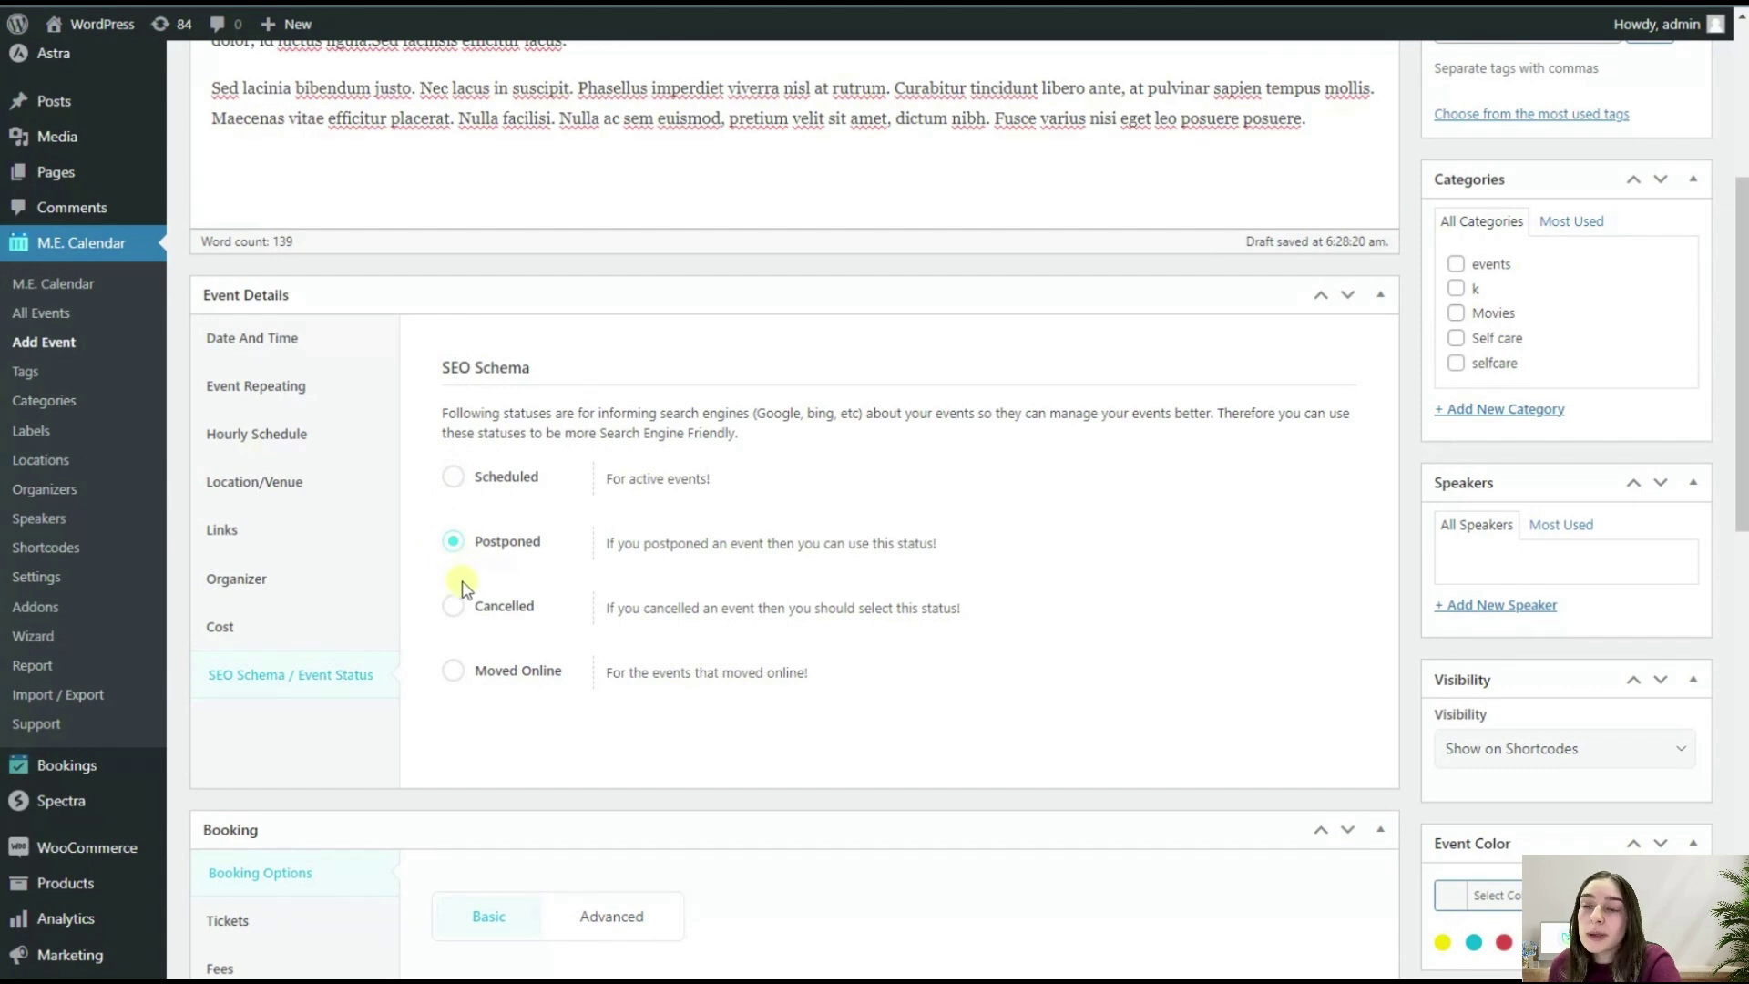
# Step: Try the Cancelled, Postponed and Moved Online SEO statuses, then set the event back to Scheduled
pyautogui.click(455, 613)
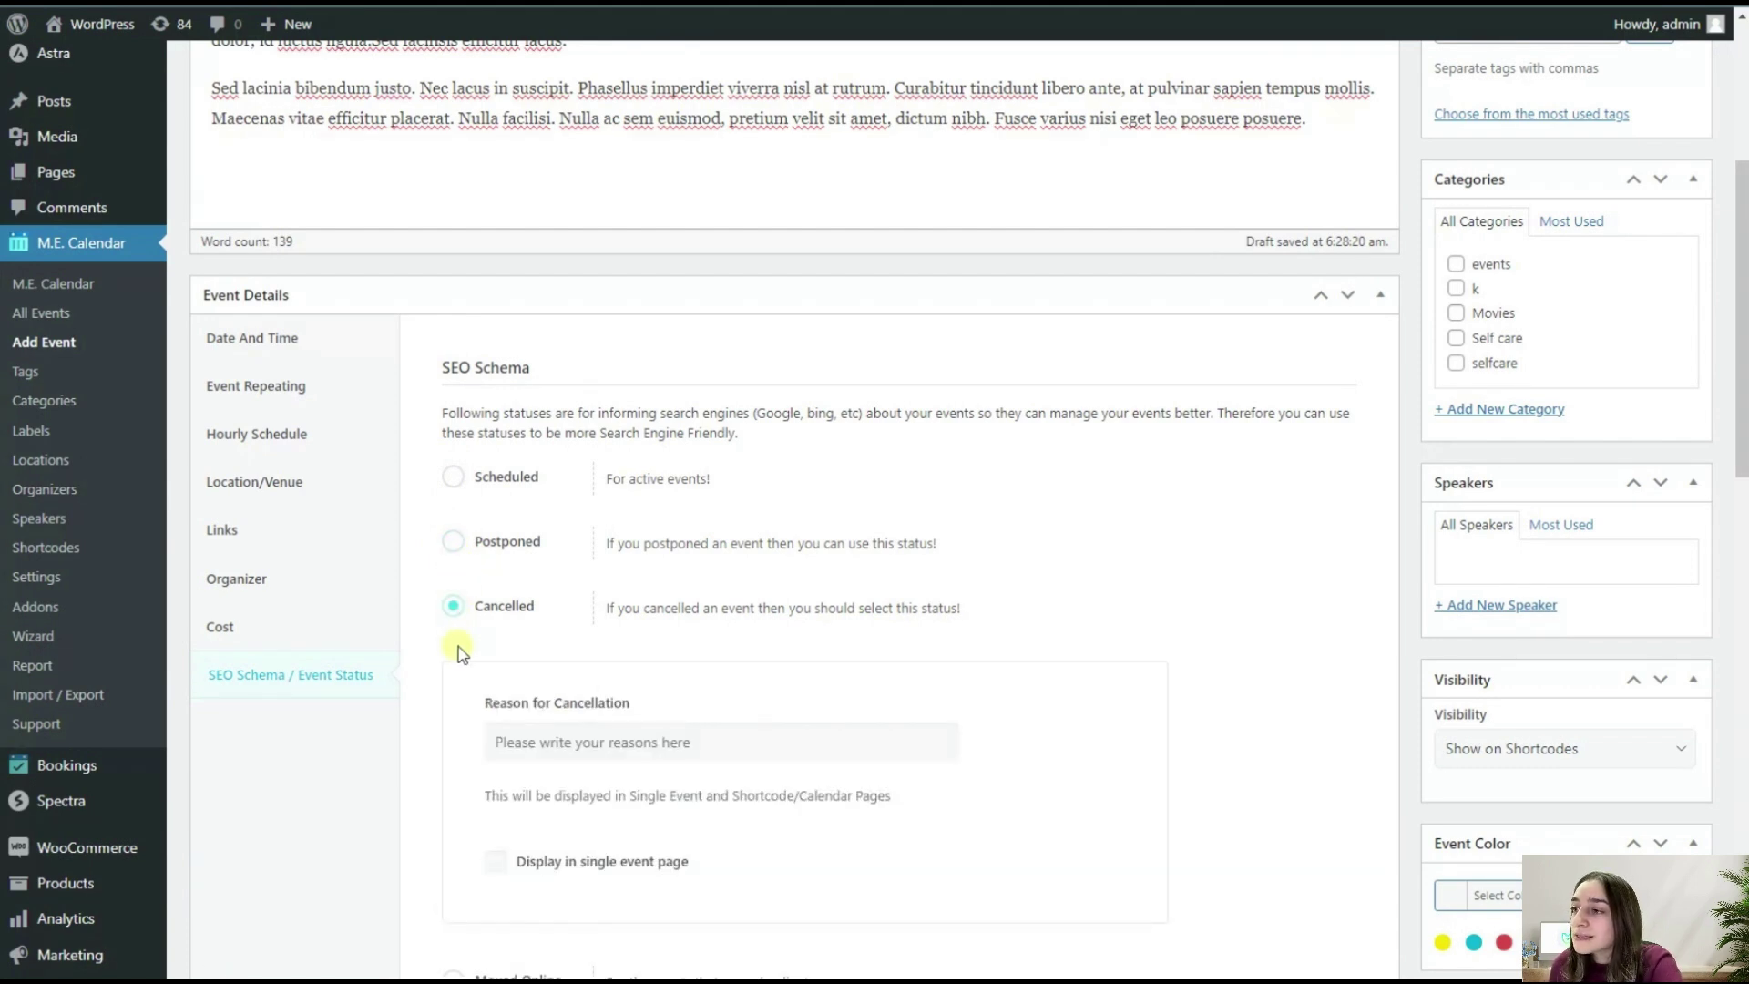
pyautogui.click(453, 541)
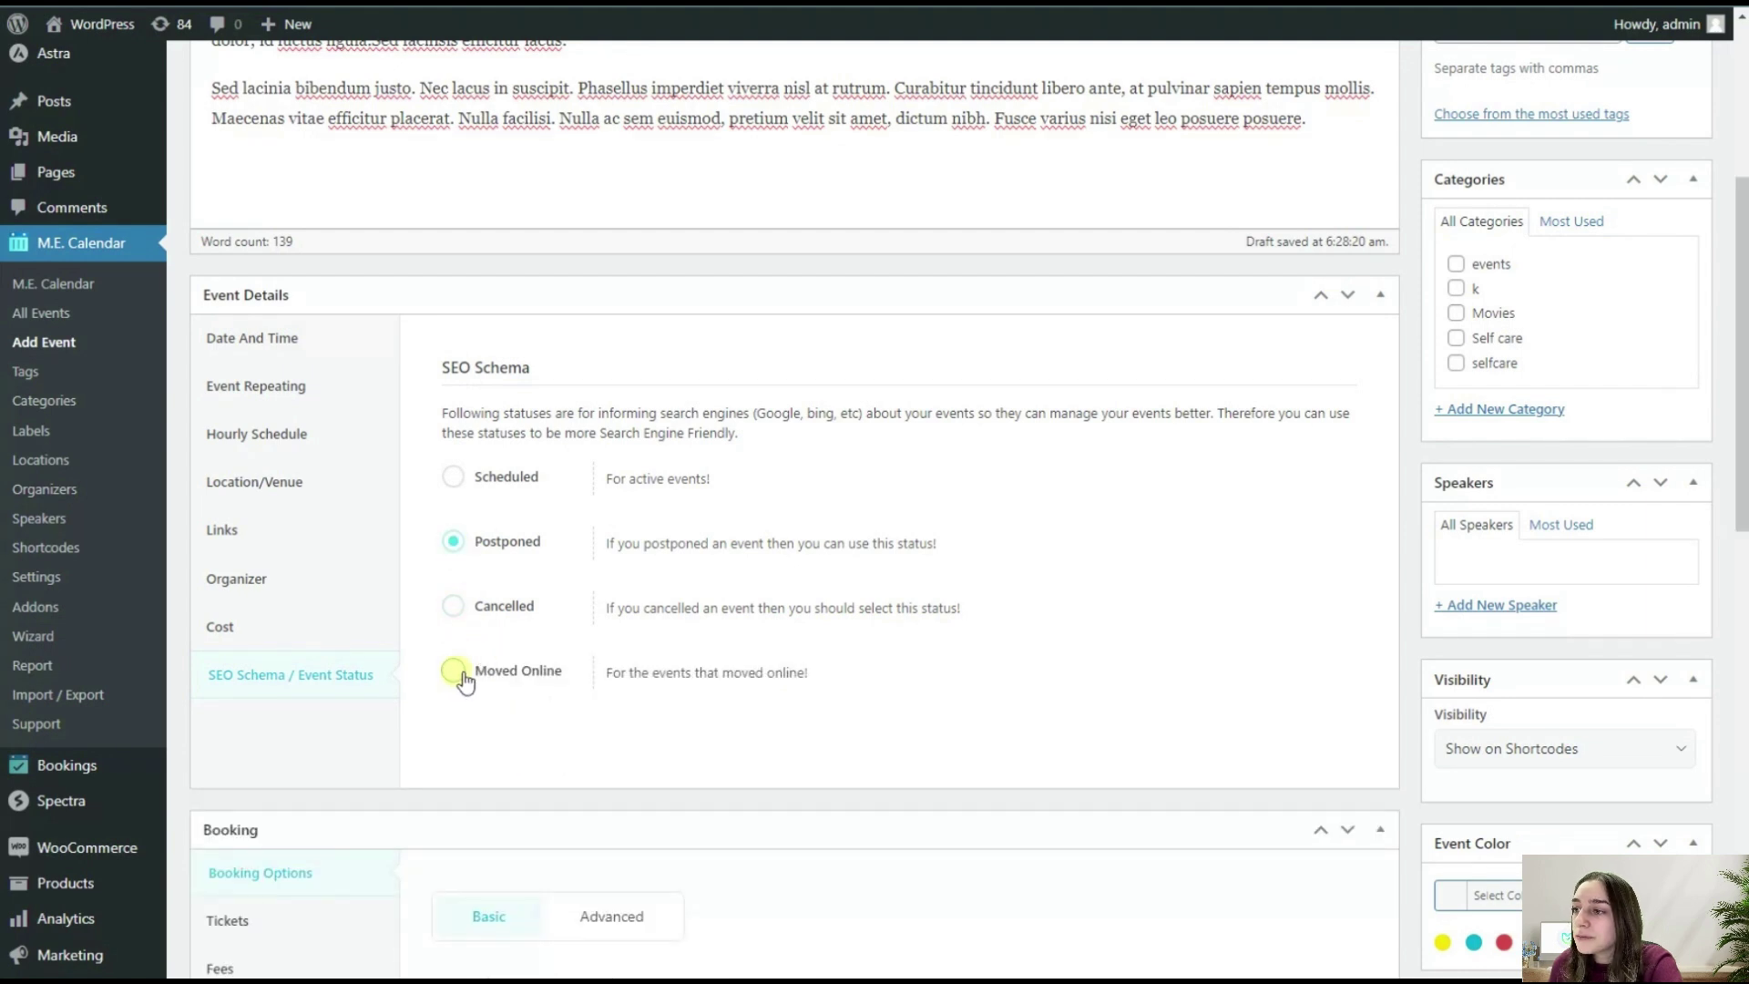
pyautogui.click(464, 679)
pyautogui.scroll(-1, 460, 729)
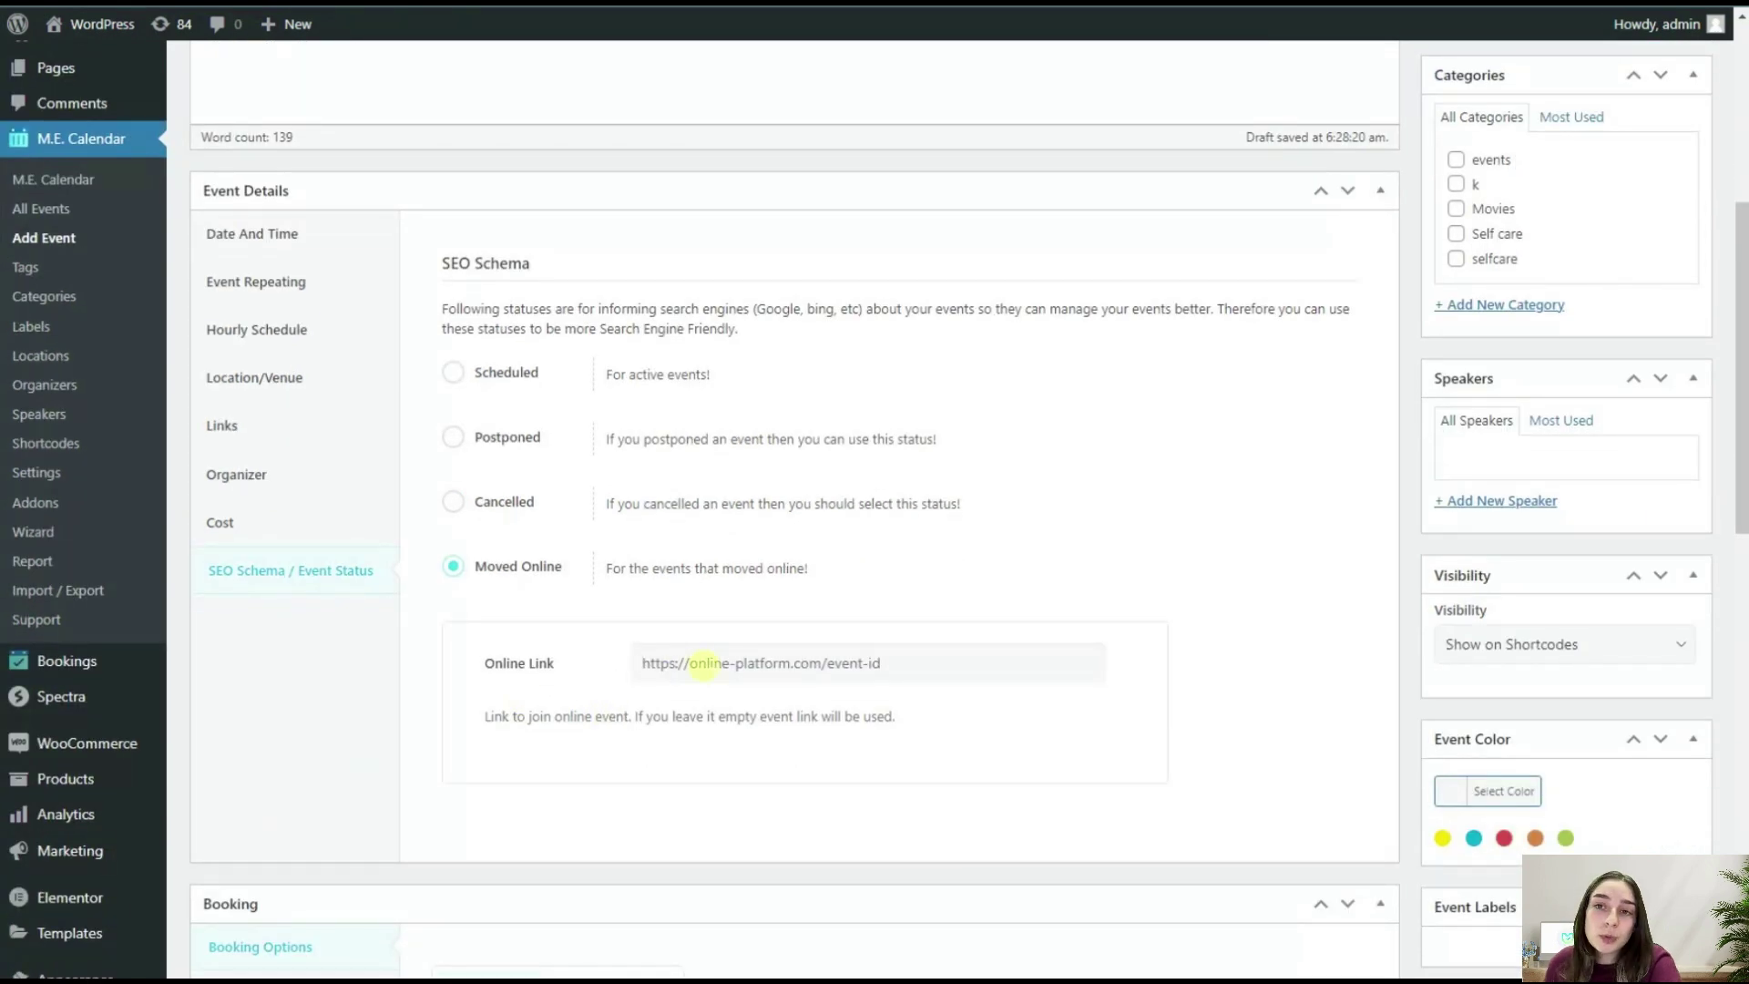
pyautogui.click(453, 372)
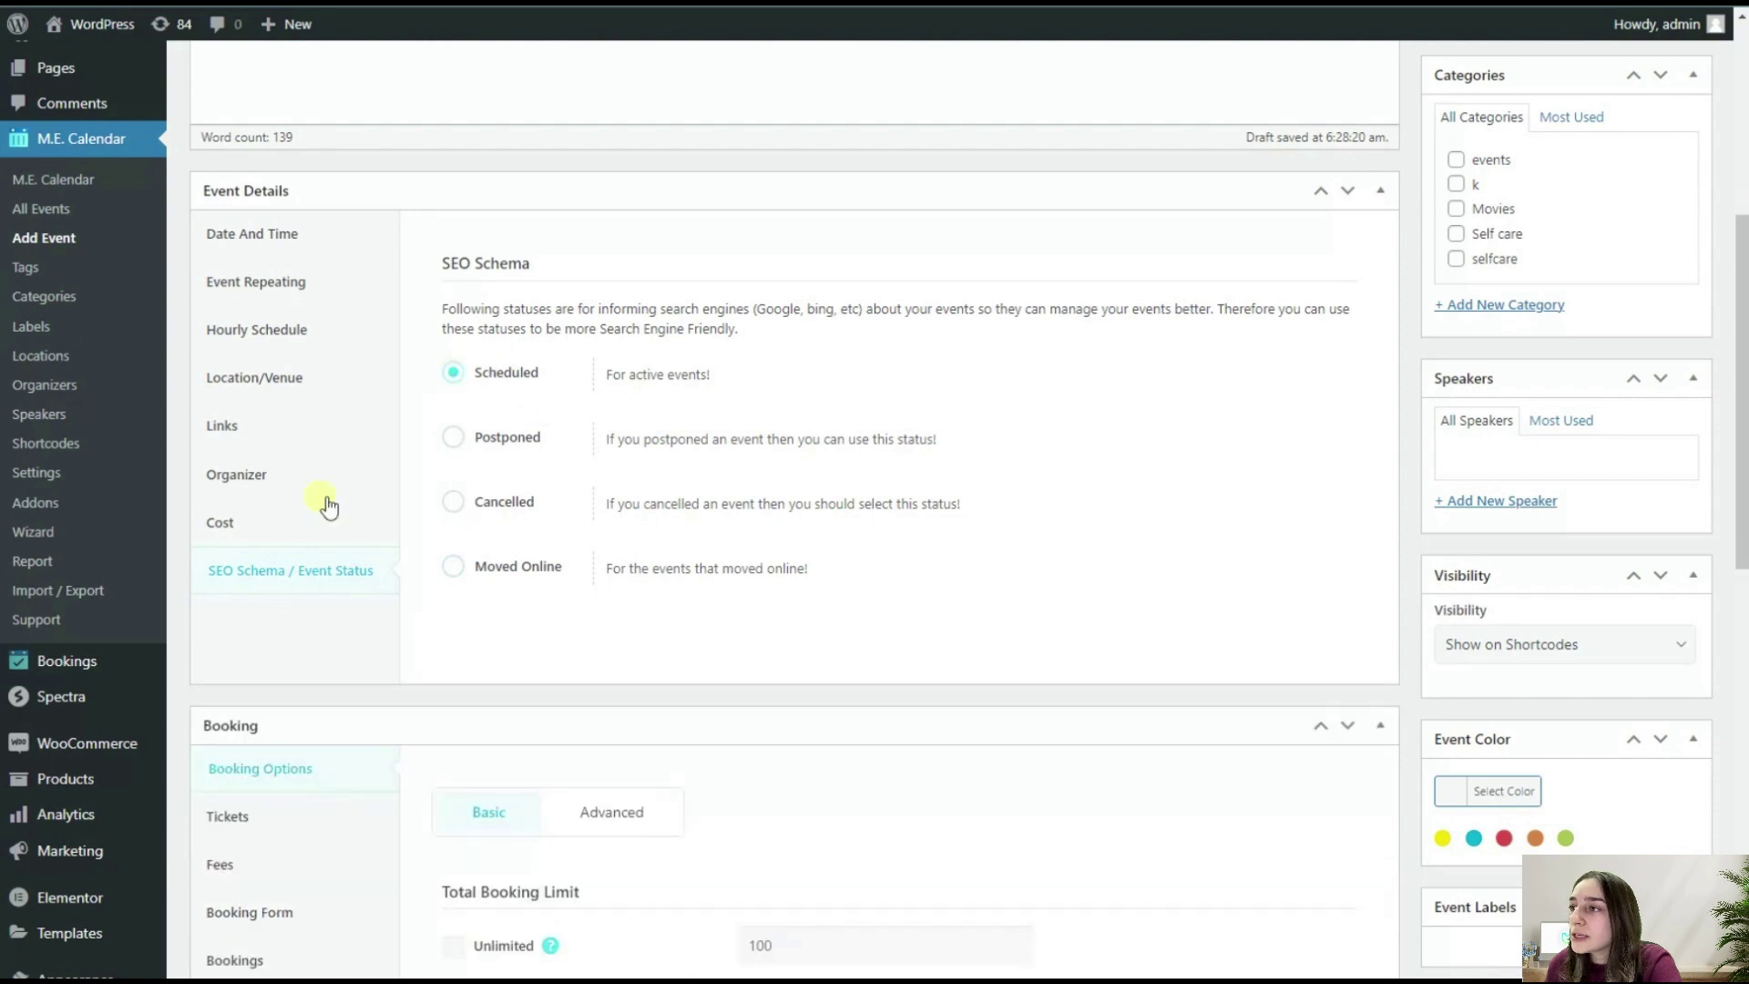
pyautogui.scroll(-1, 365, 603)
pyautogui.scroll(-3, 364, 603)
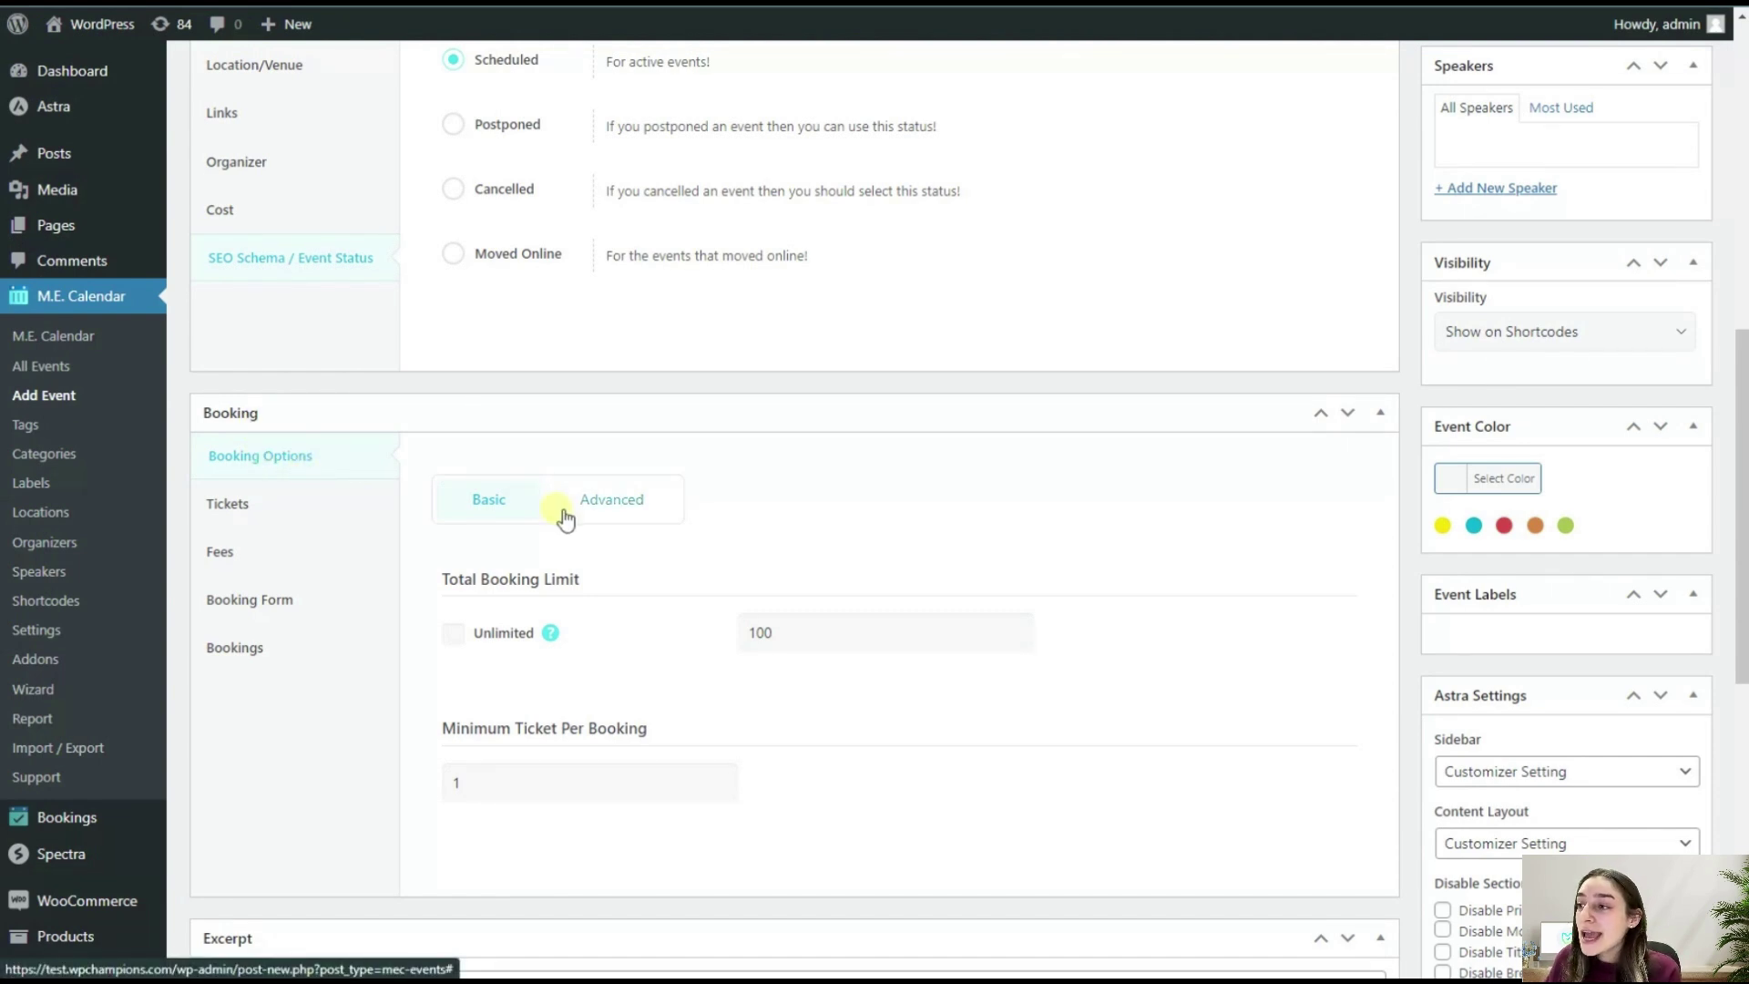
pyautogui.click(462, 590)
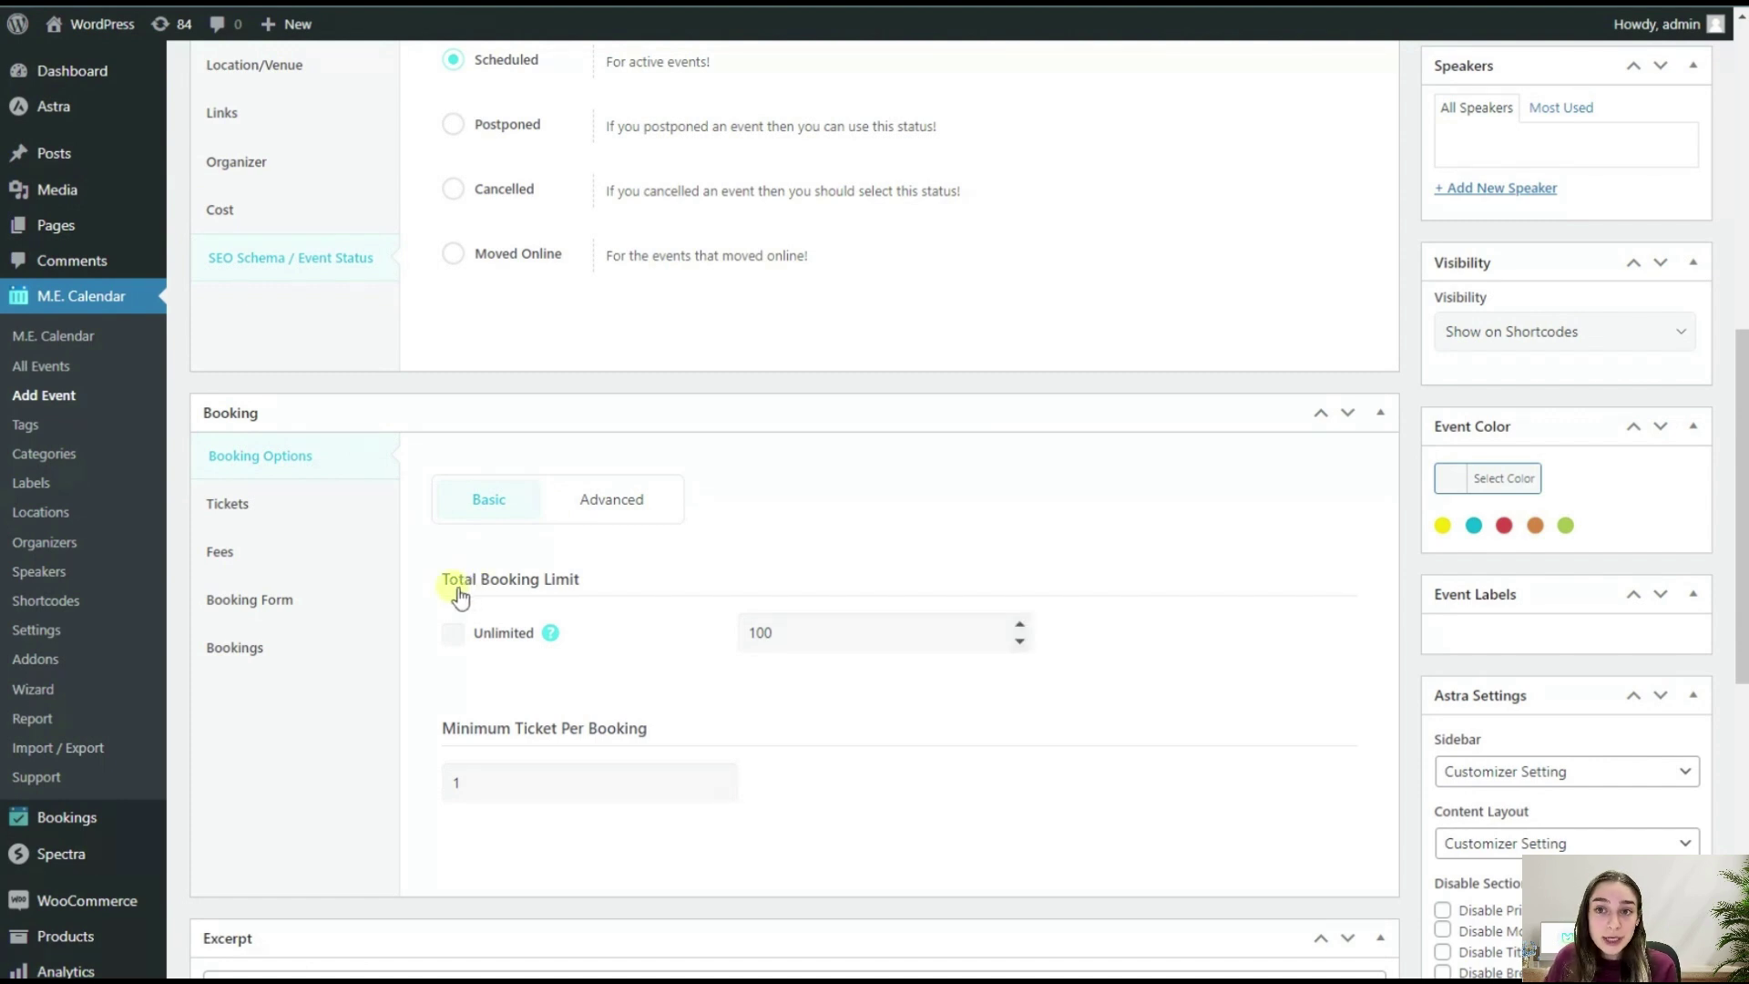
pyautogui.click(460, 628)
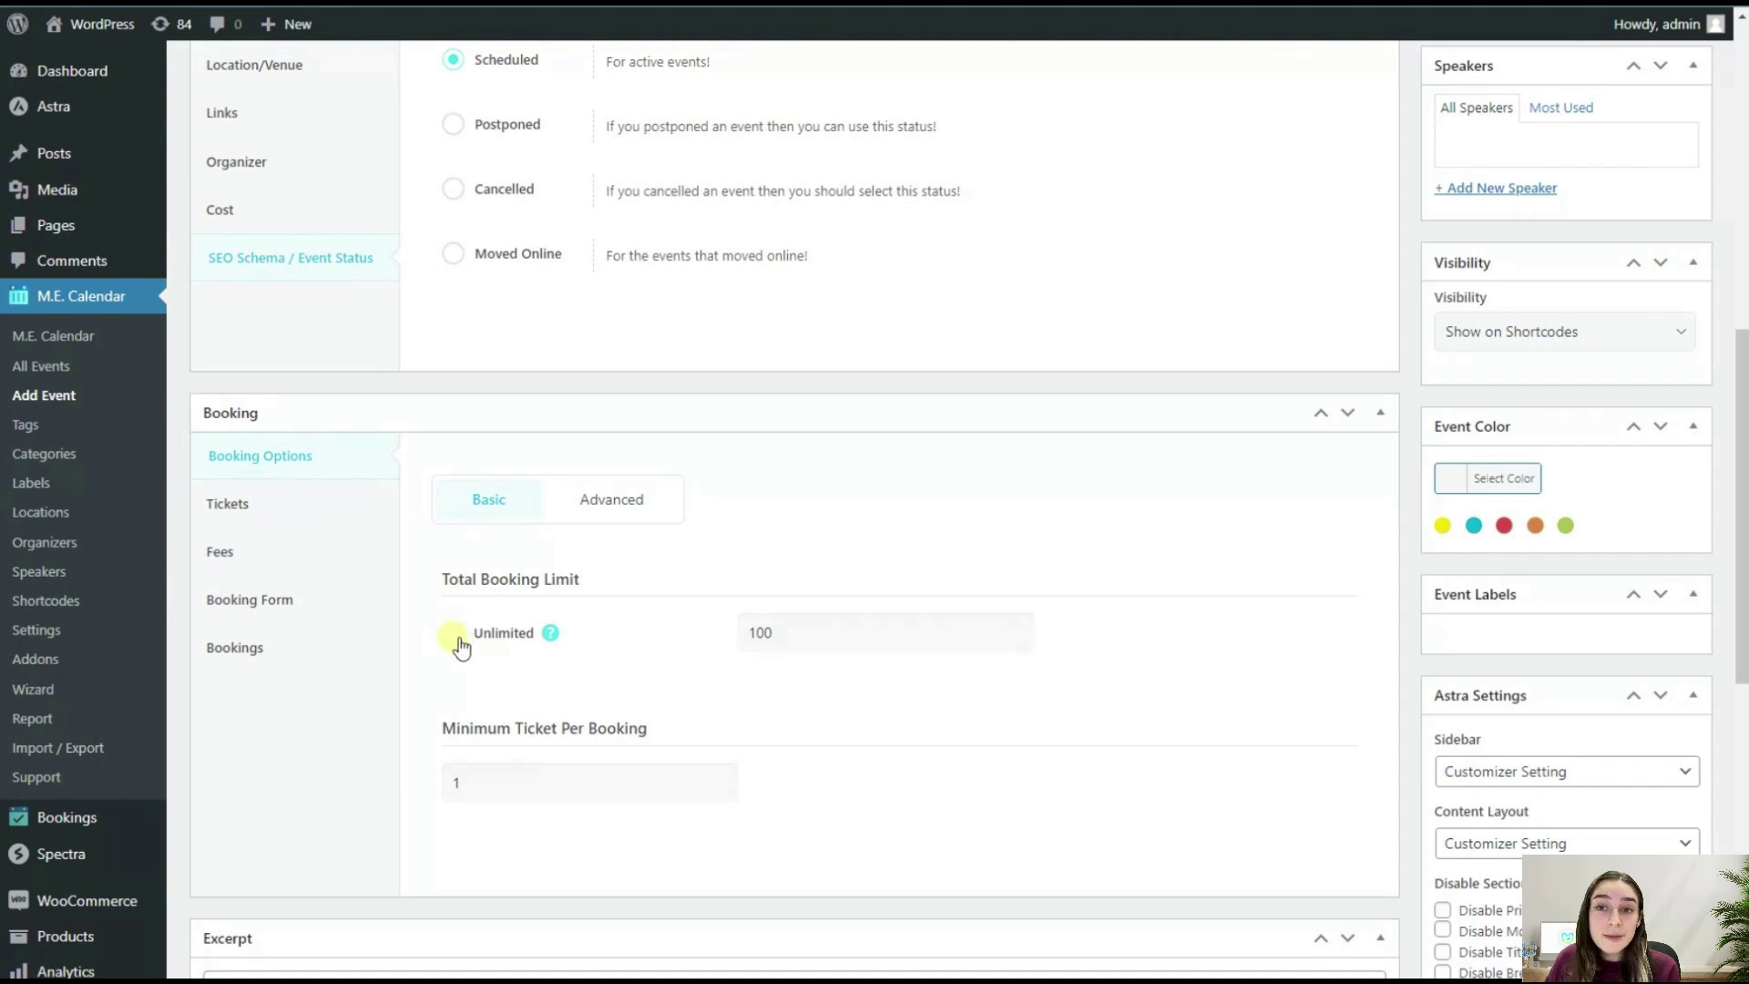
pyautogui.click(773, 632)
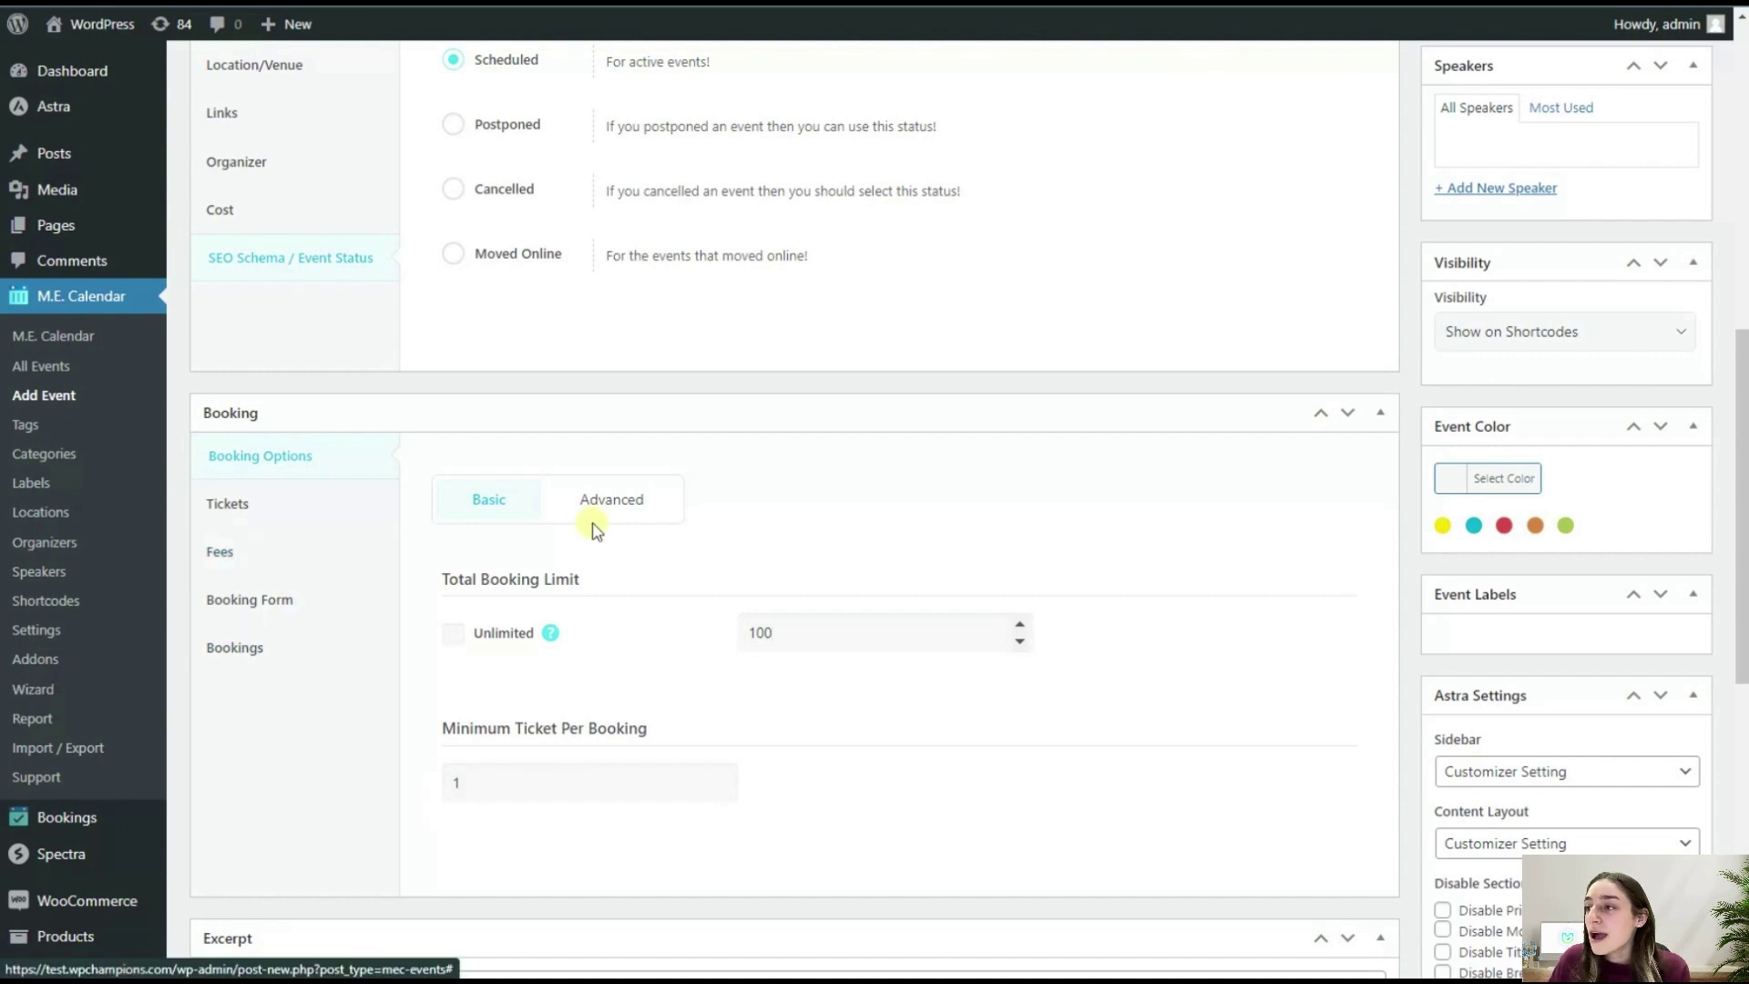
# Step: Review the Advanced tab of the event's Booking Options
pyautogui.click(607, 497)
pyautogui.scroll(-2, 597, 635)
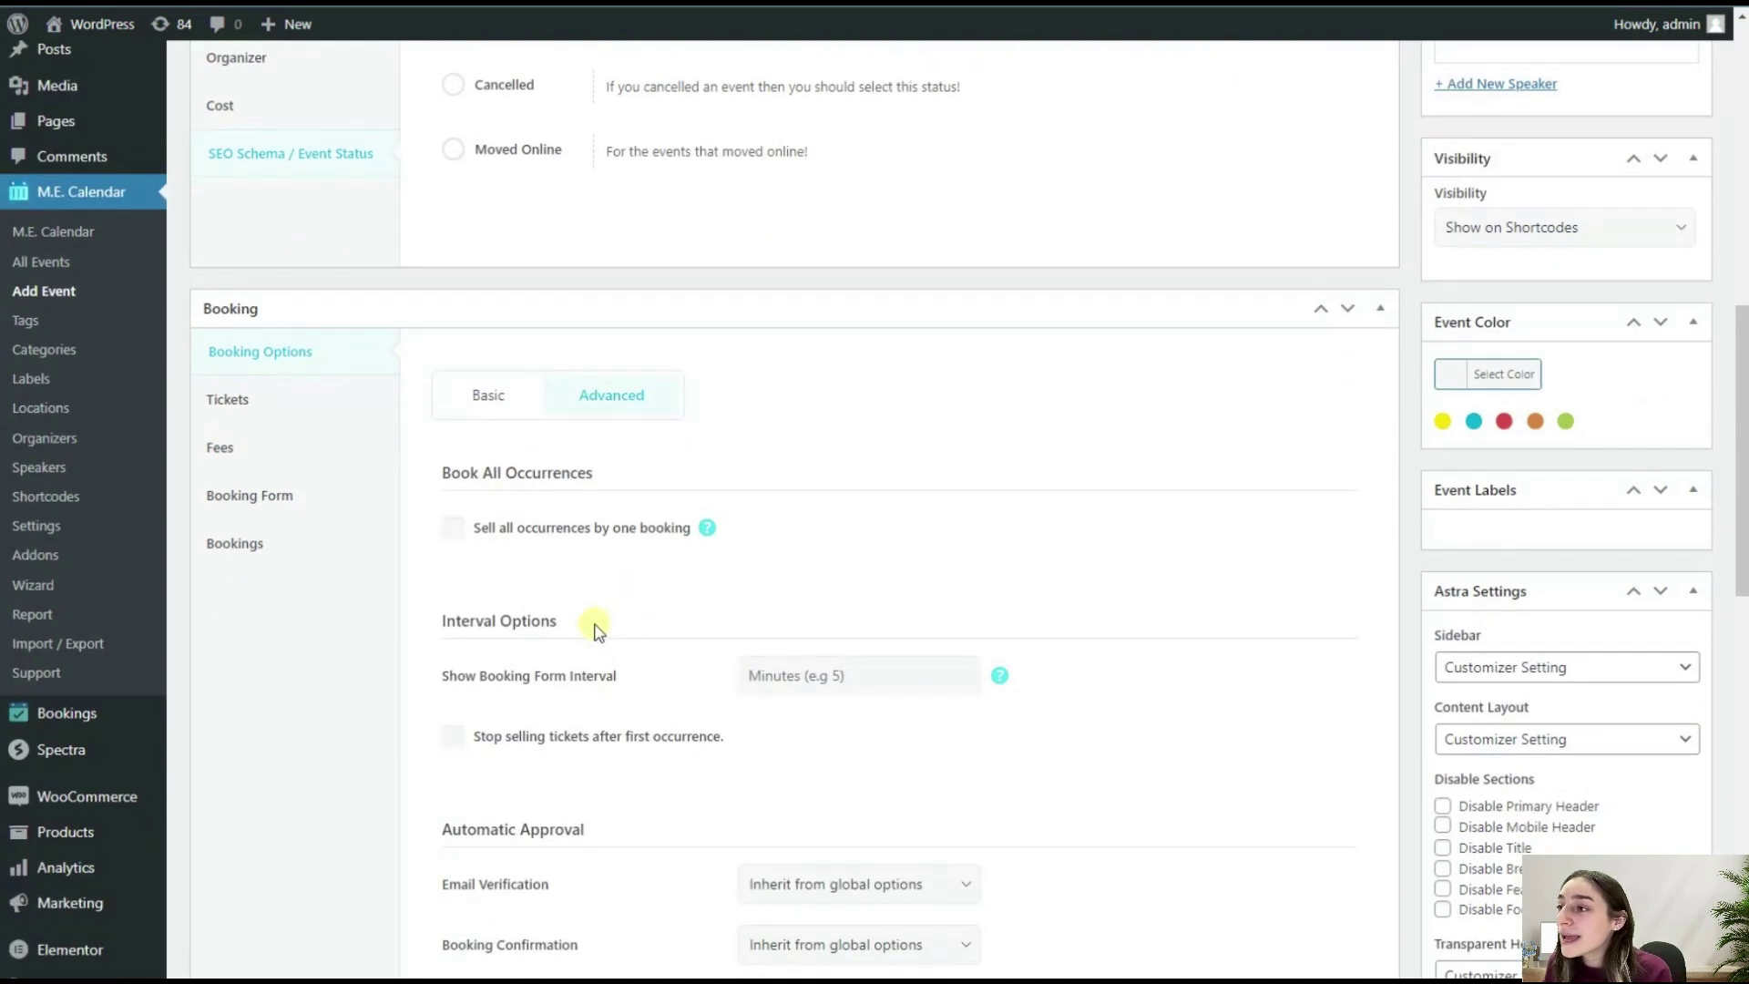
pyautogui.scroll(-1, 592, 636)
pyautogui.scroll(-1, 664, 598)
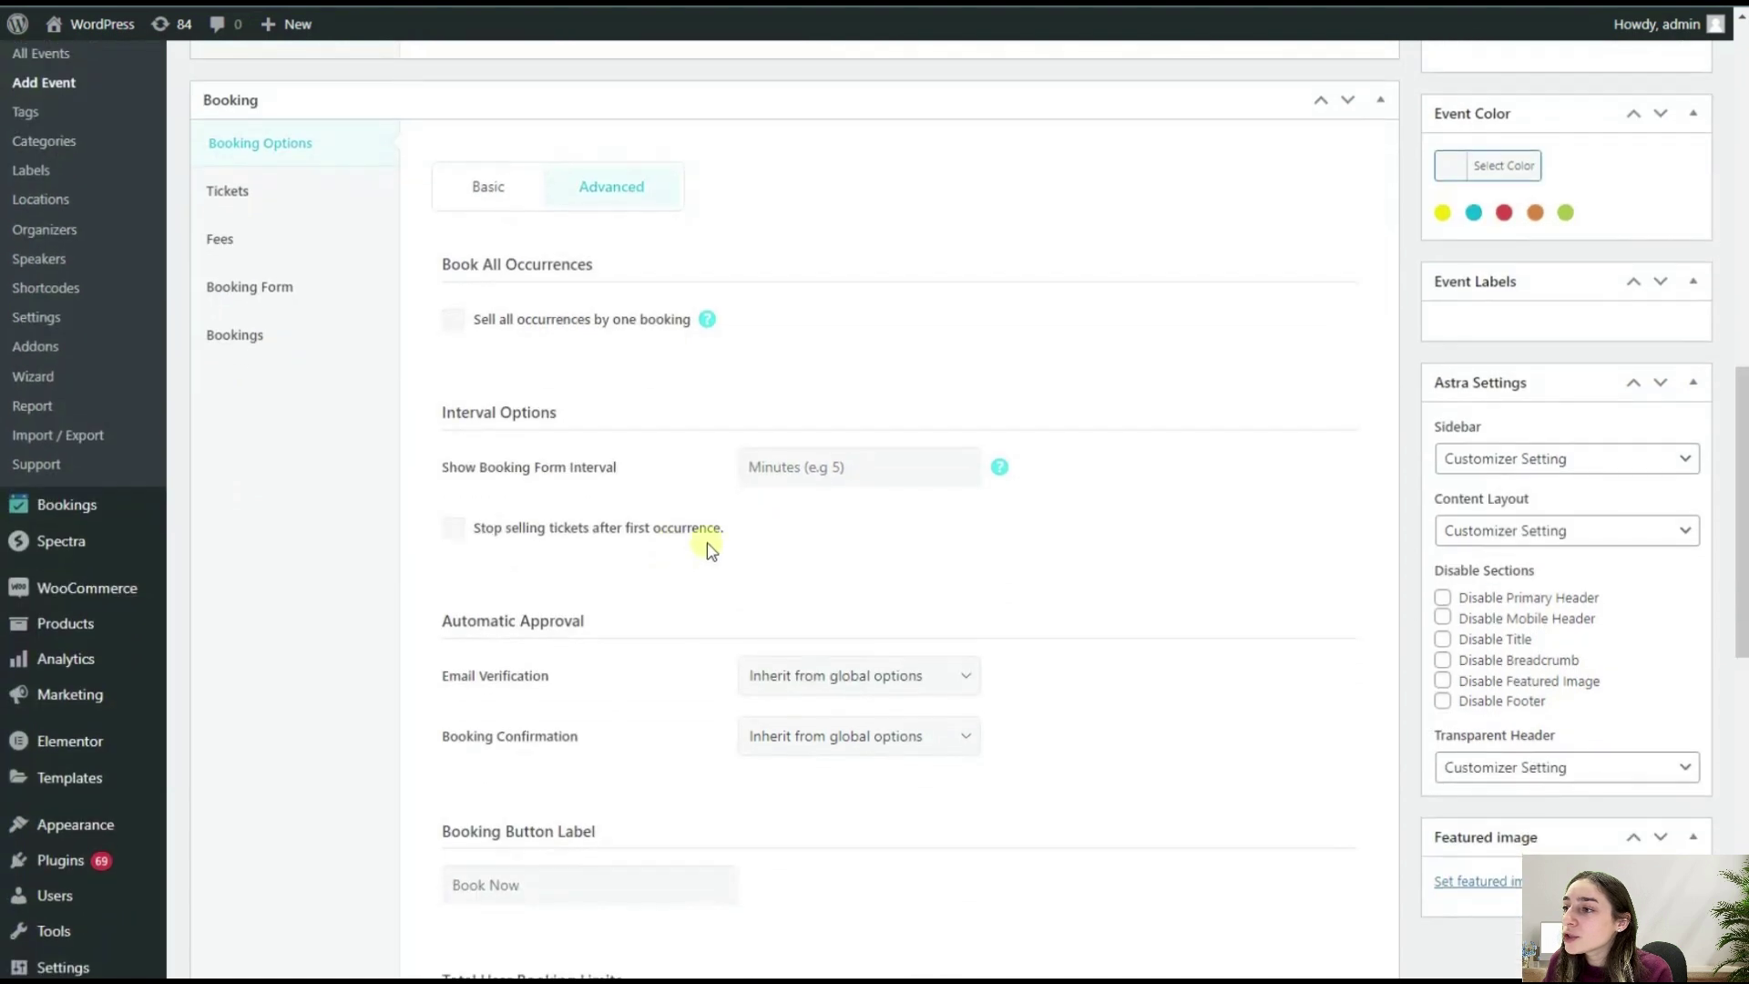
pyautogui.scroll(-1, 546, 601)
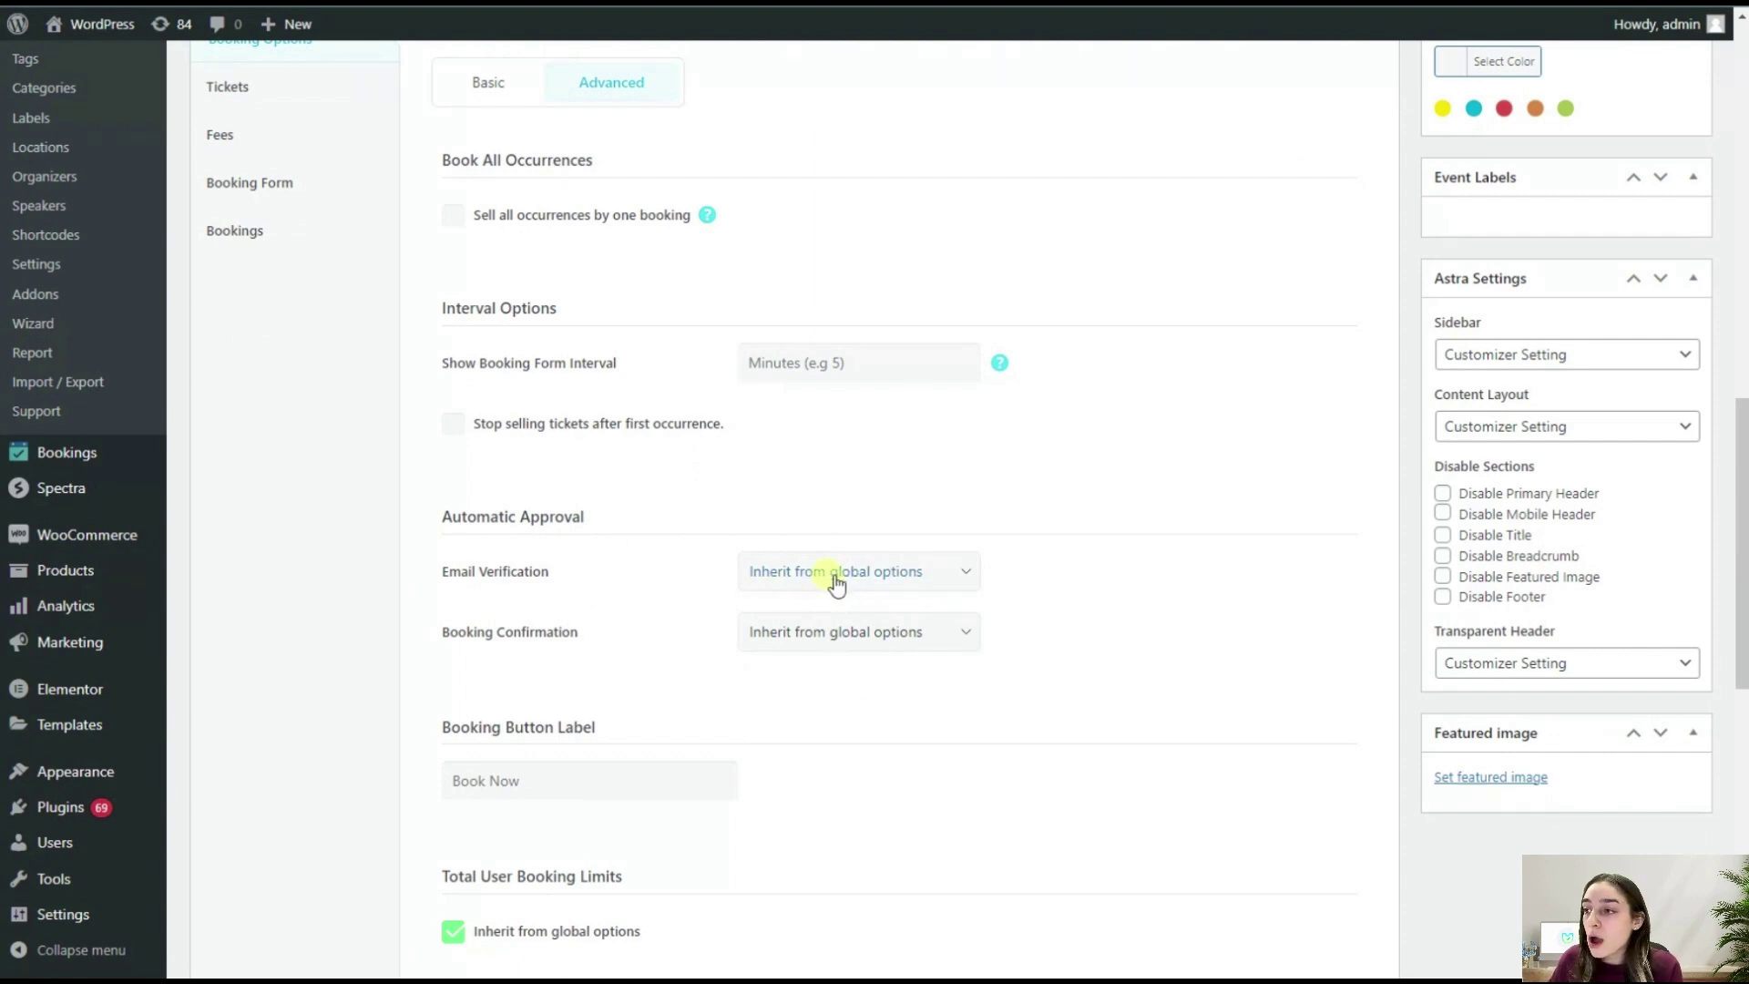
pyautogui.scroll(-2, 577, 578)
# Step: Go to the Booking Tickets section and add a blank ticket (ID 3)
pyautogui.scroll(7, 507, 578)
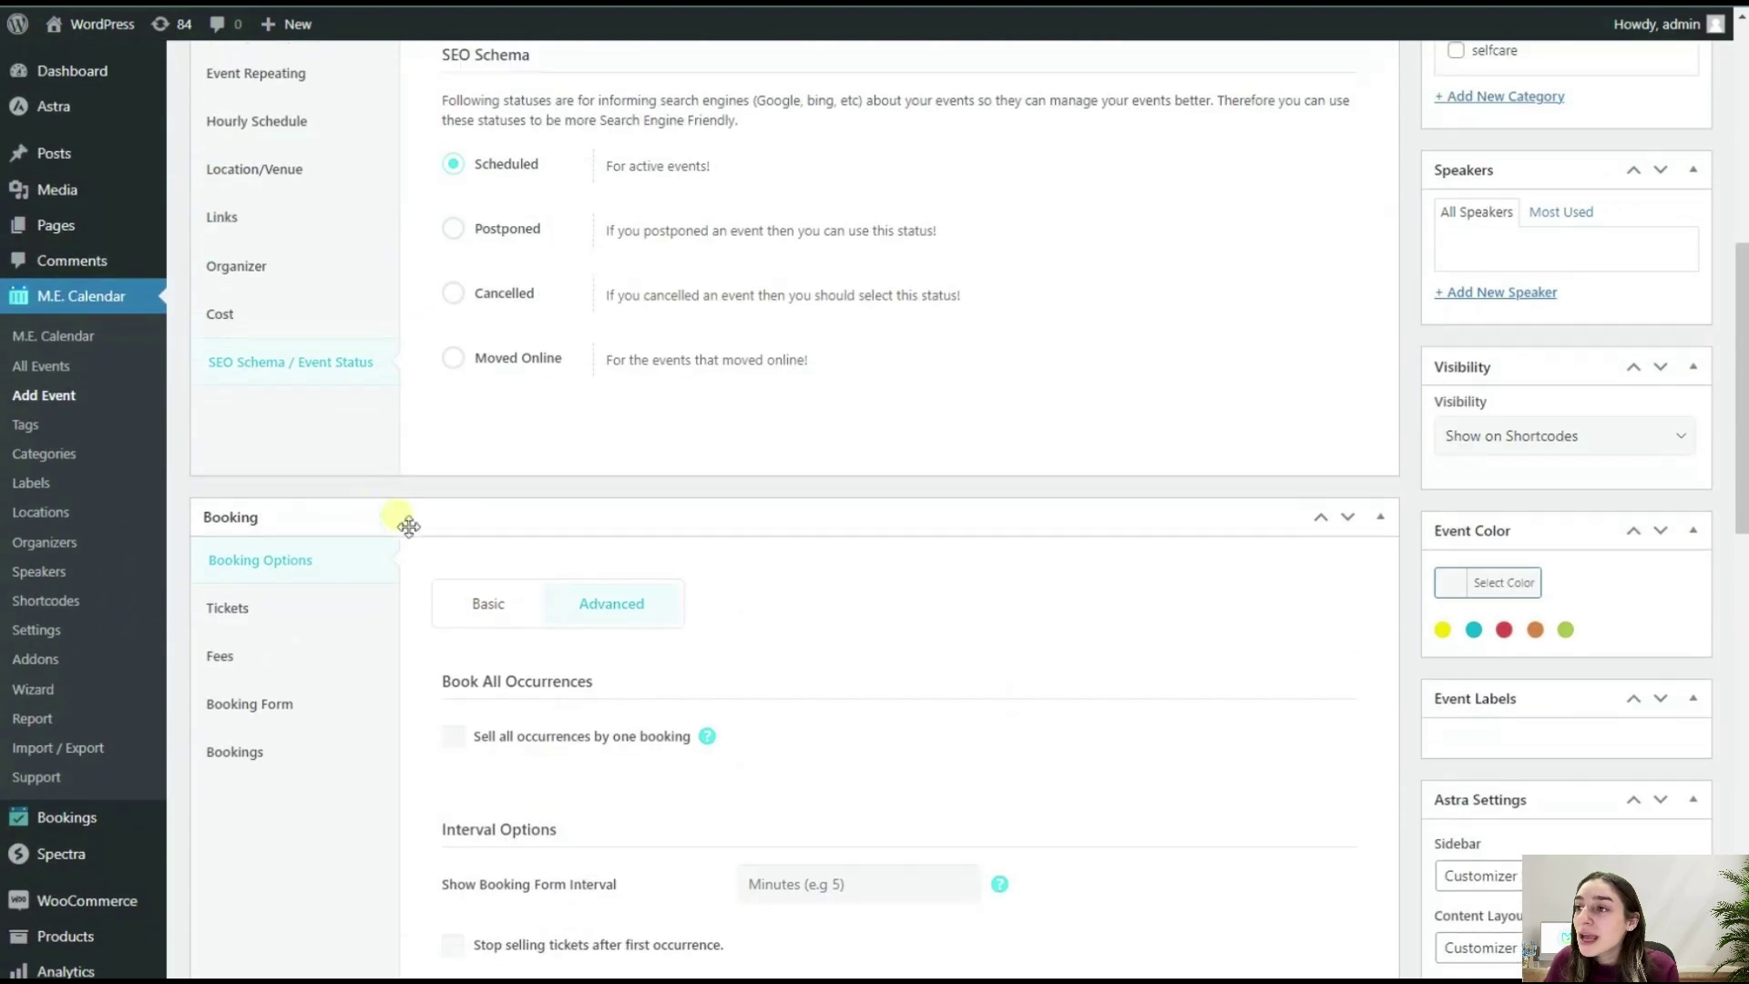
pyautogui.click(276, 627)
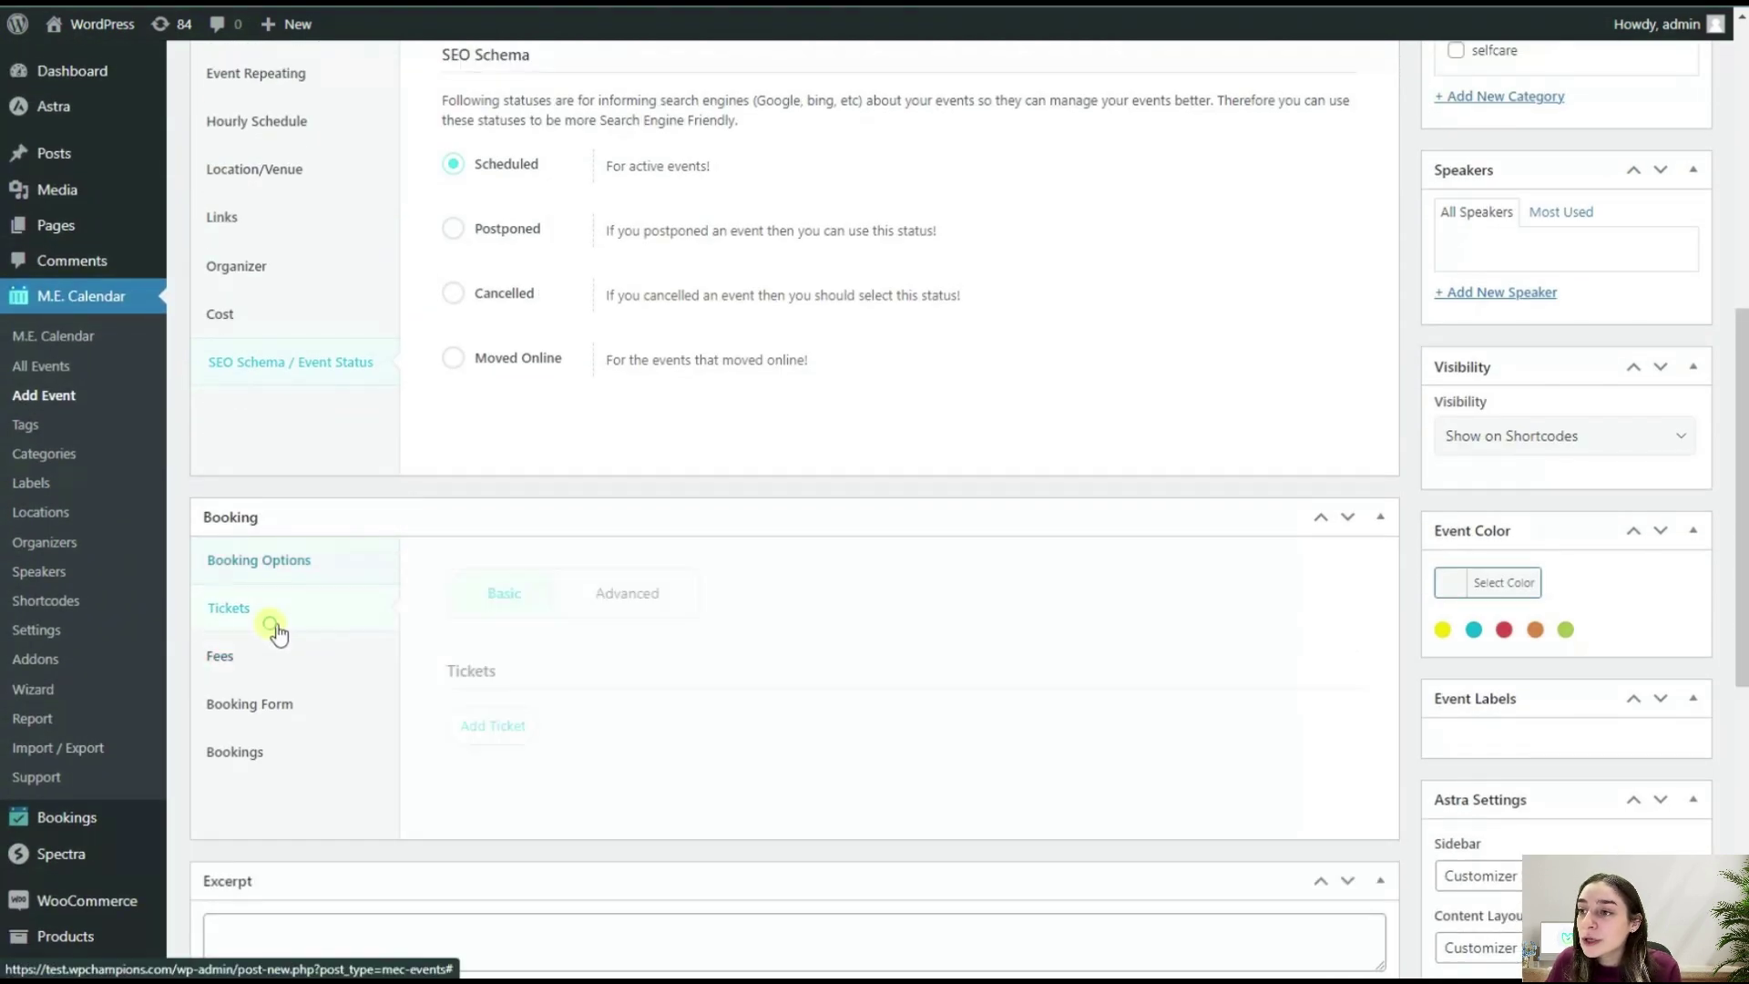
pyautogui.click(507, 725)
# Step: View the event's booking Fees settings
pyautogui.scroll(-3, 547, 738)
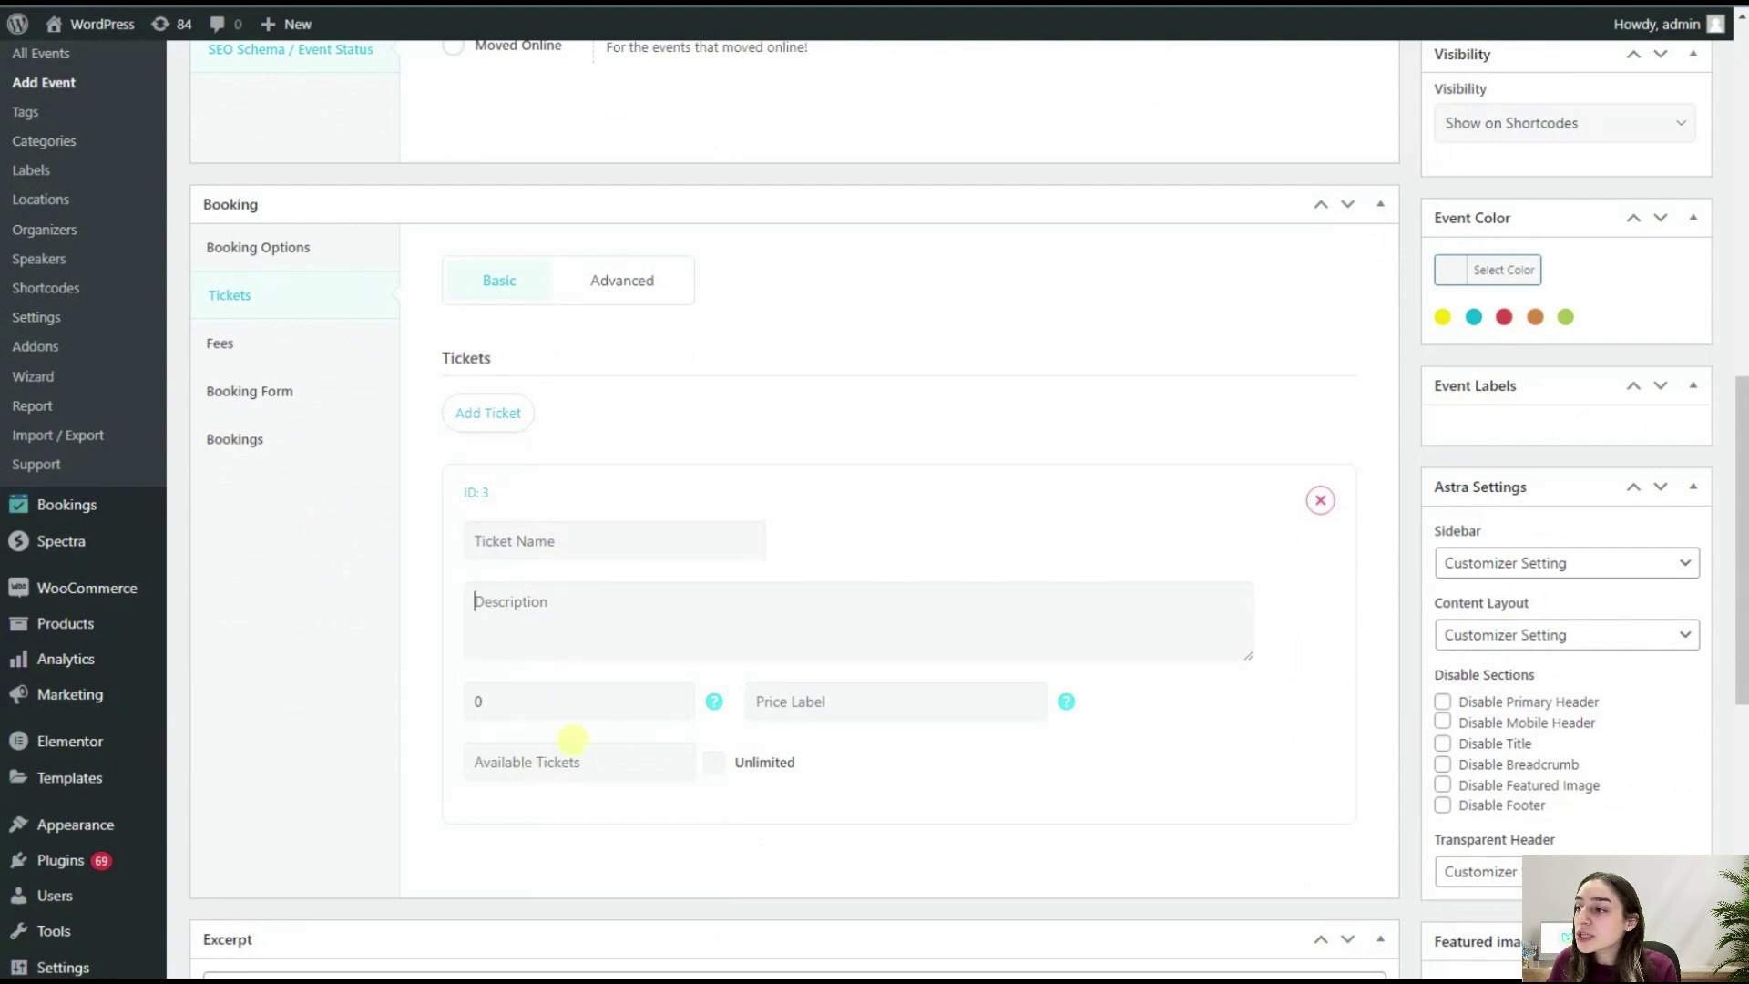
pyautogui.scroll(-1, 572, 740)
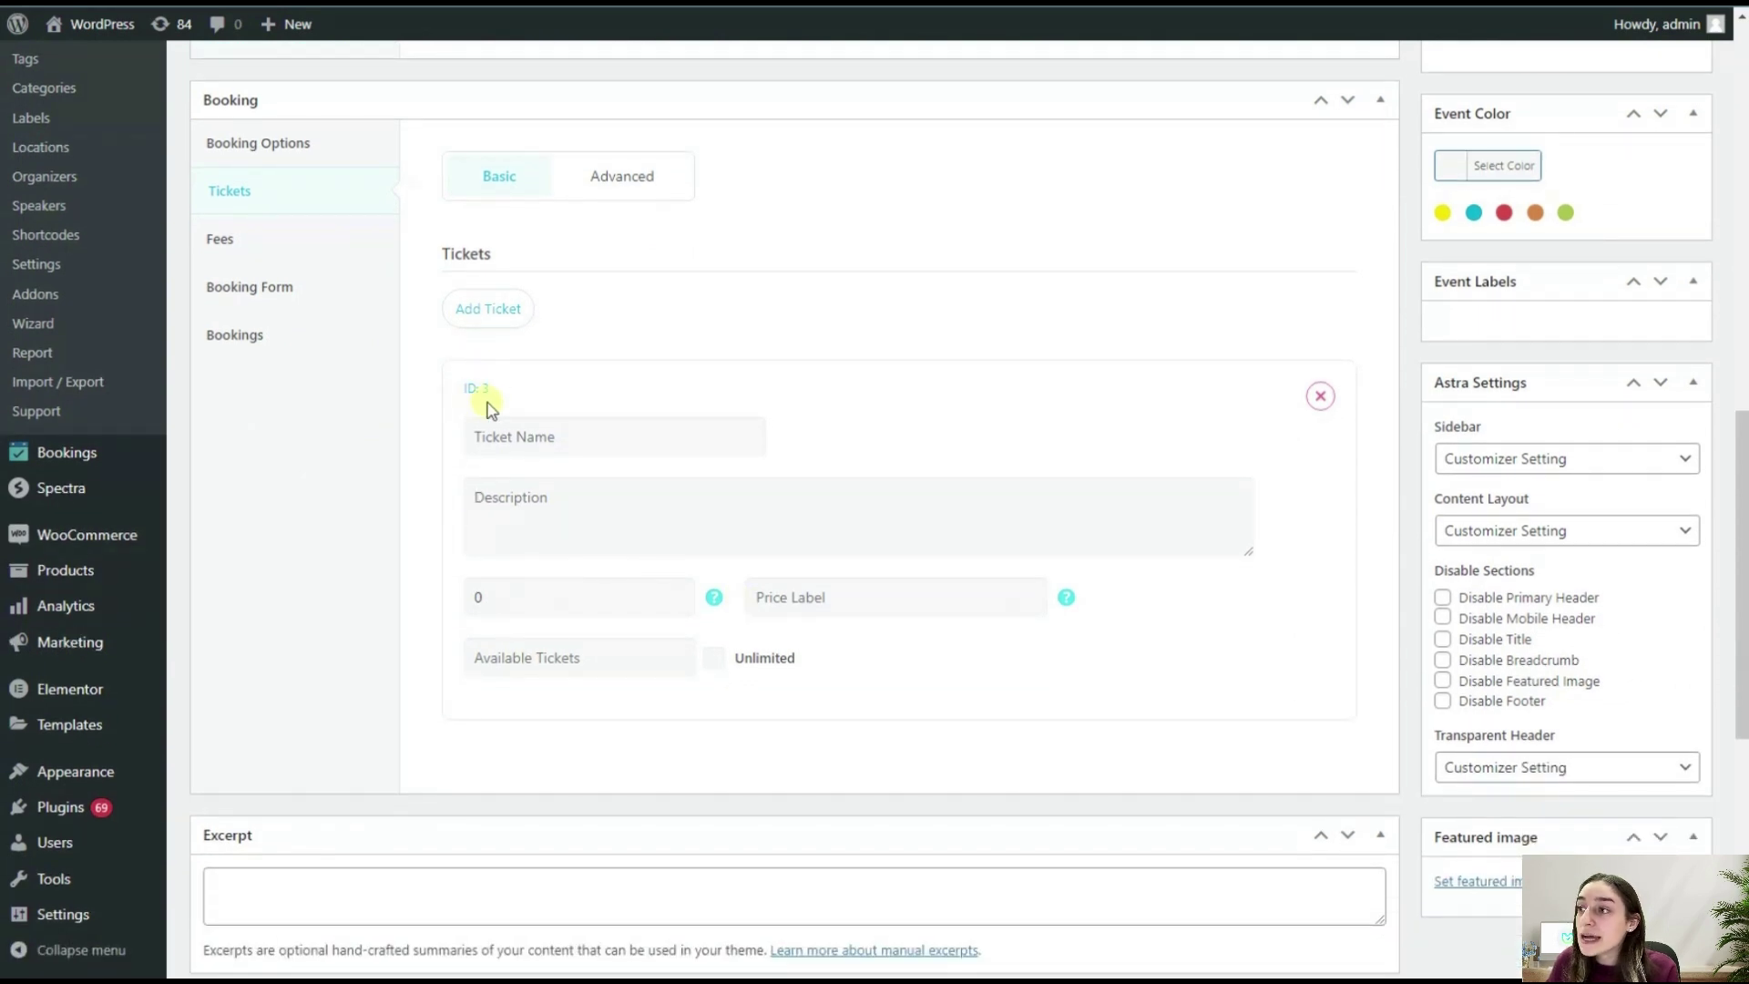
pyautogui.click(300, 239)
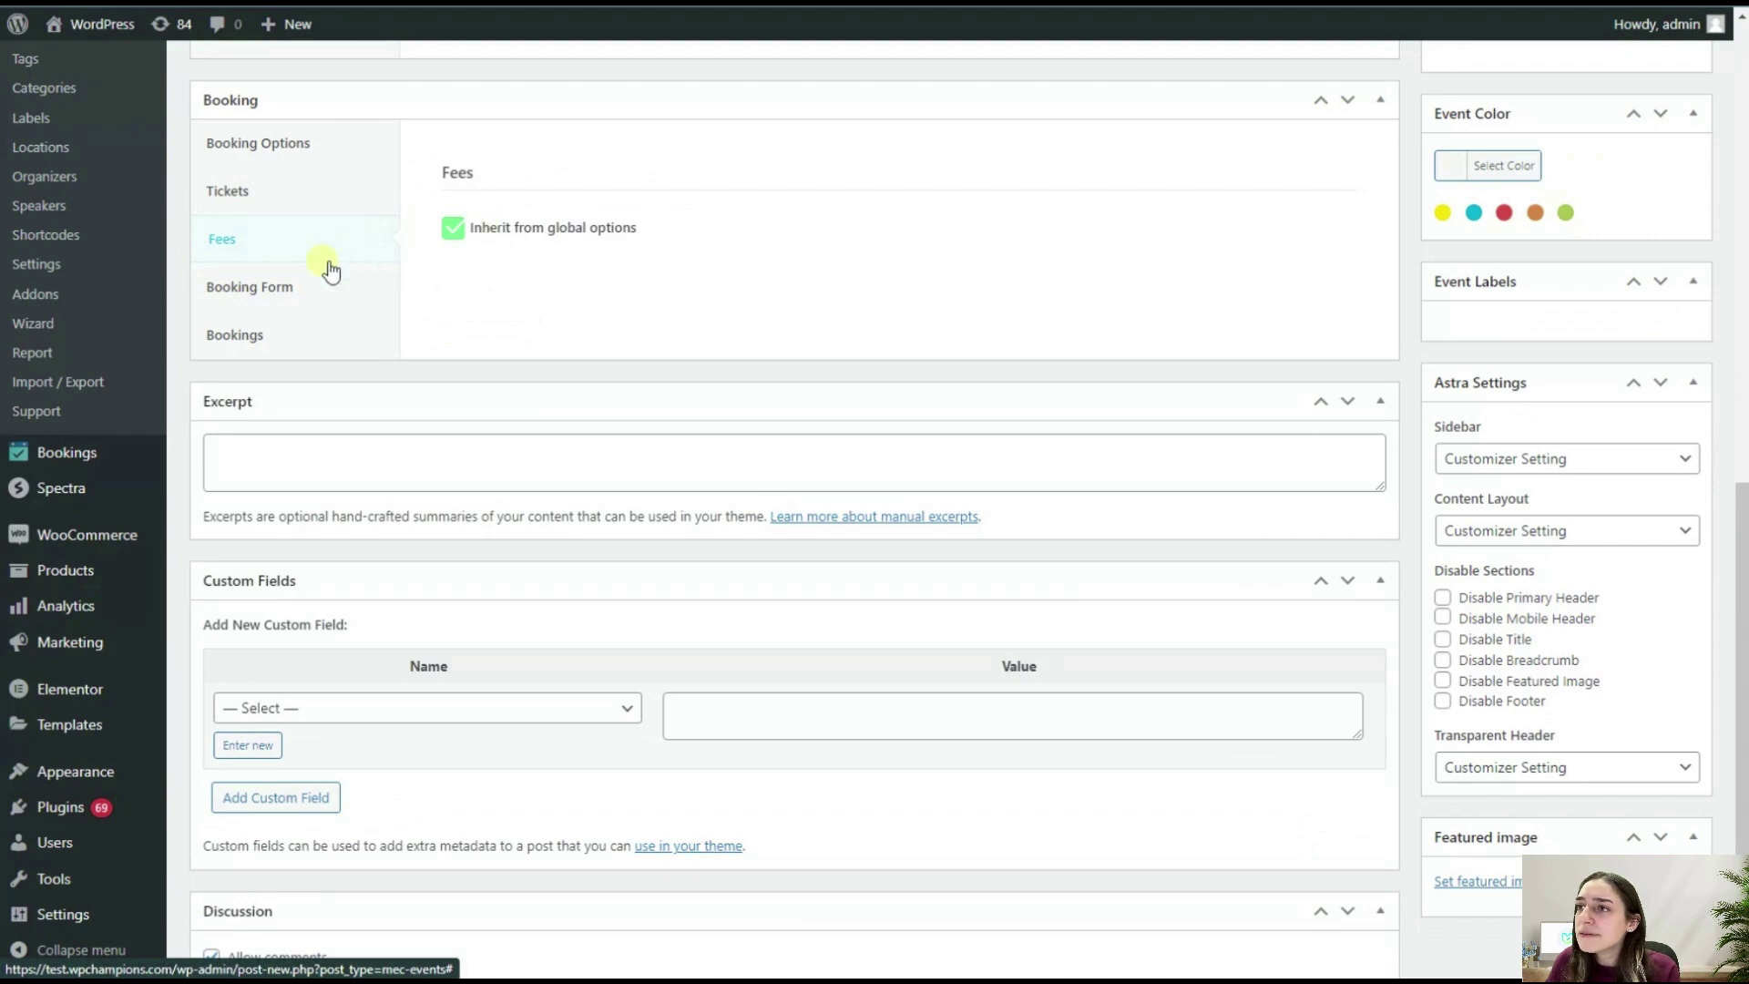
# Step: Stop the Booking Form inheriting global options so it lists its own Email and Name fields
pyautogui.click(315, 286)
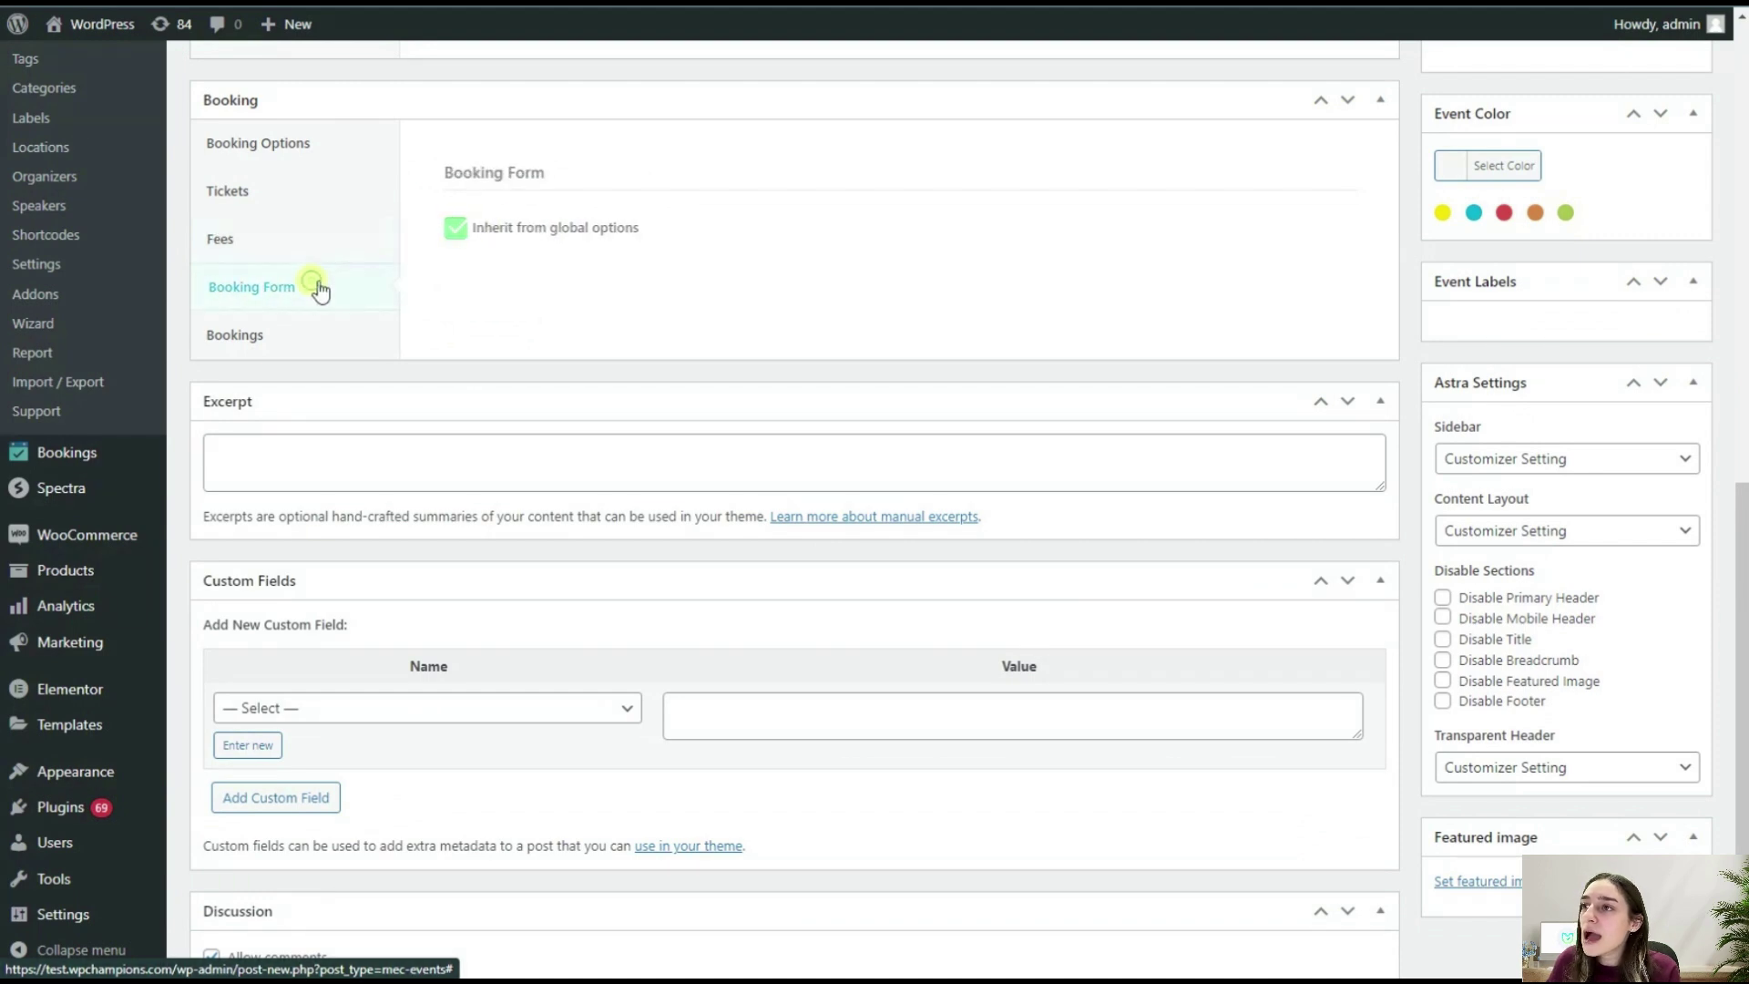
pyautogui.click(453, 227)
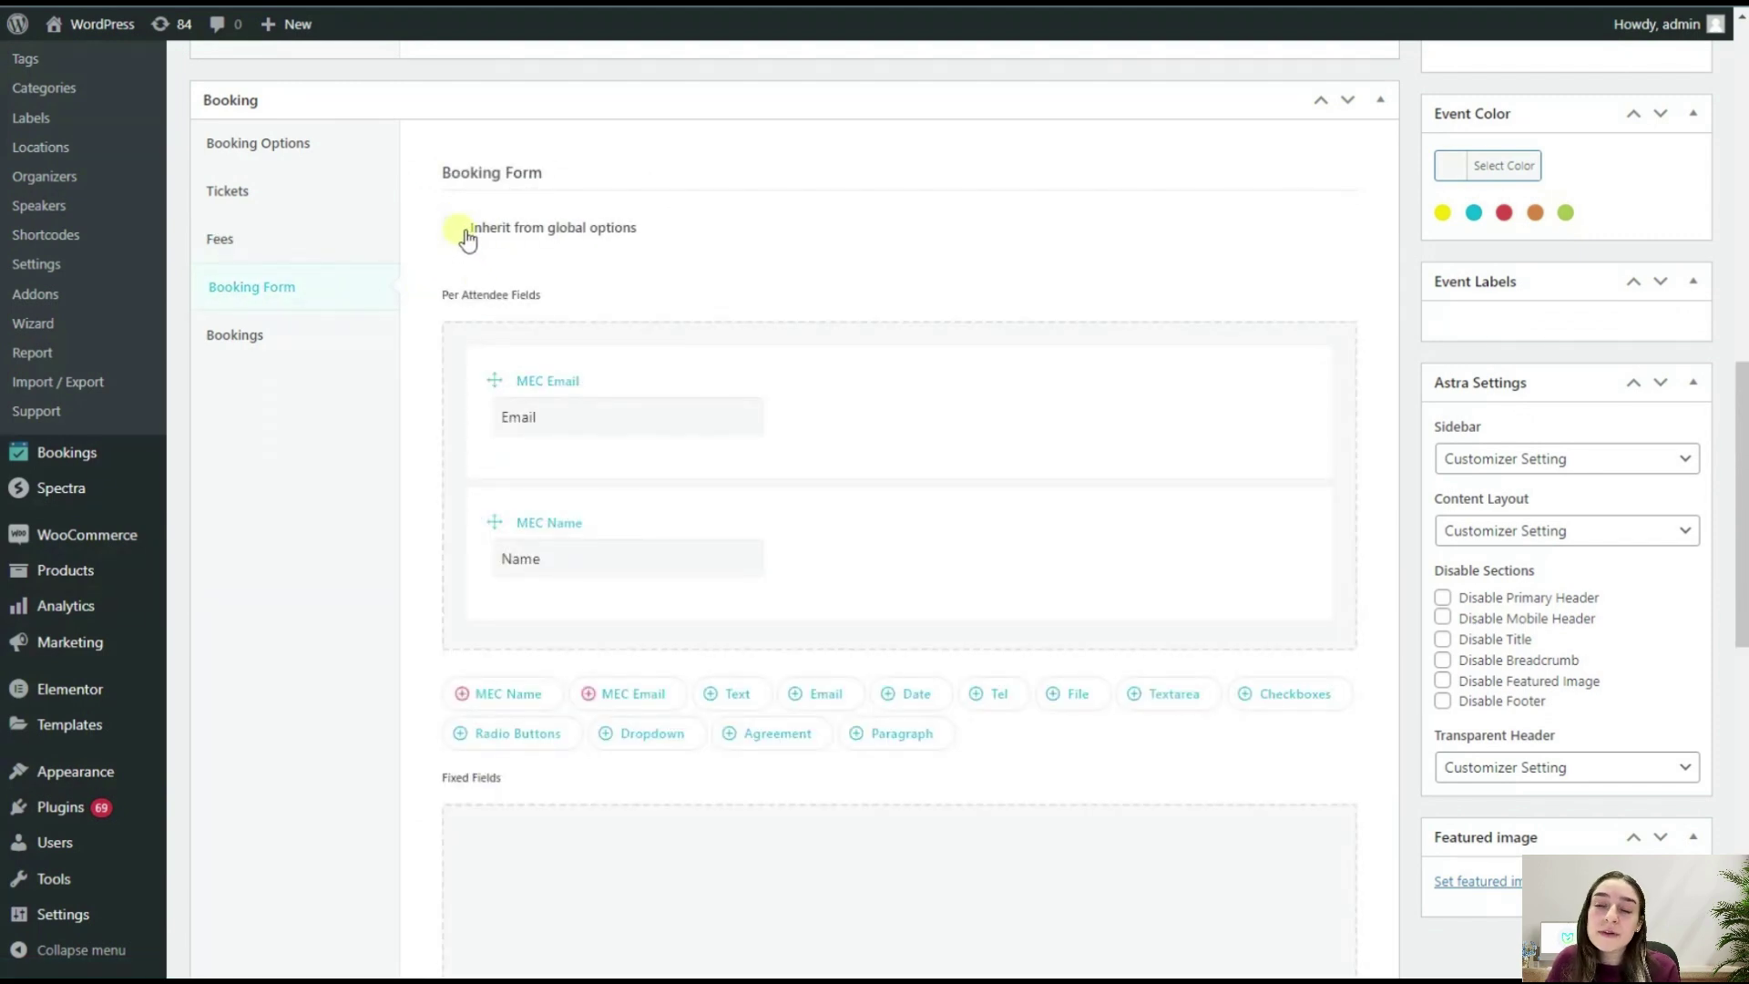
pyautogui.click(453, 229)
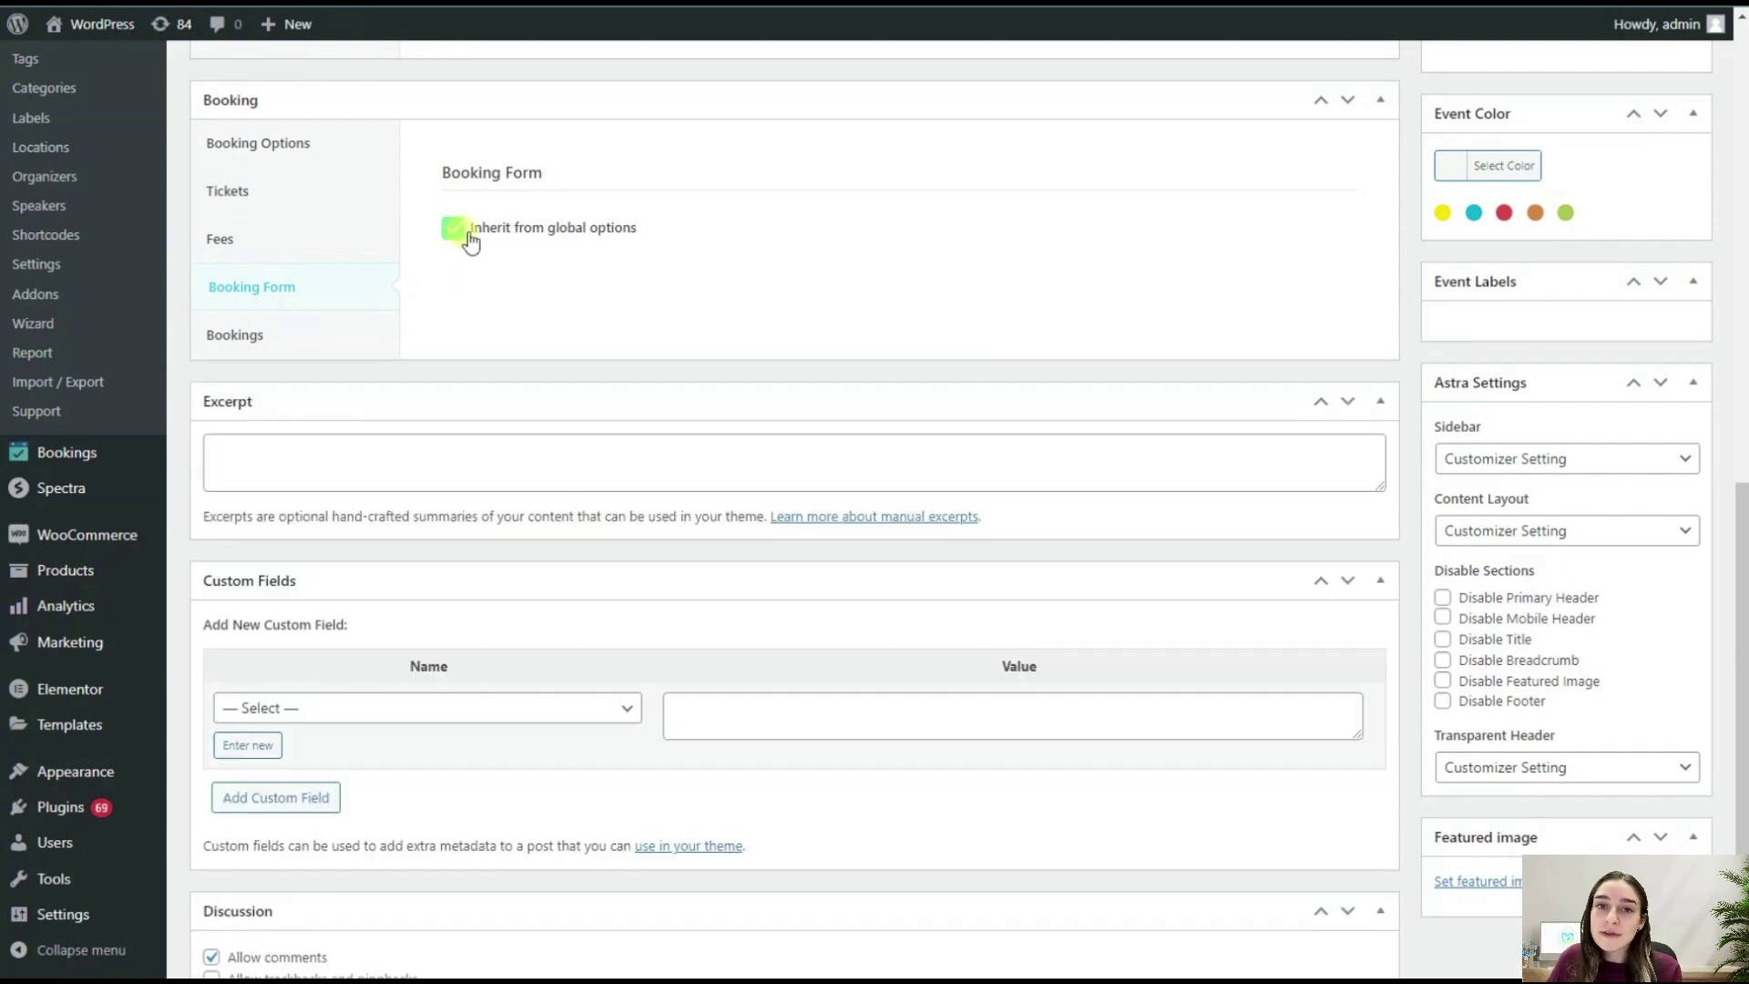
pyautogui.click(465, 233)
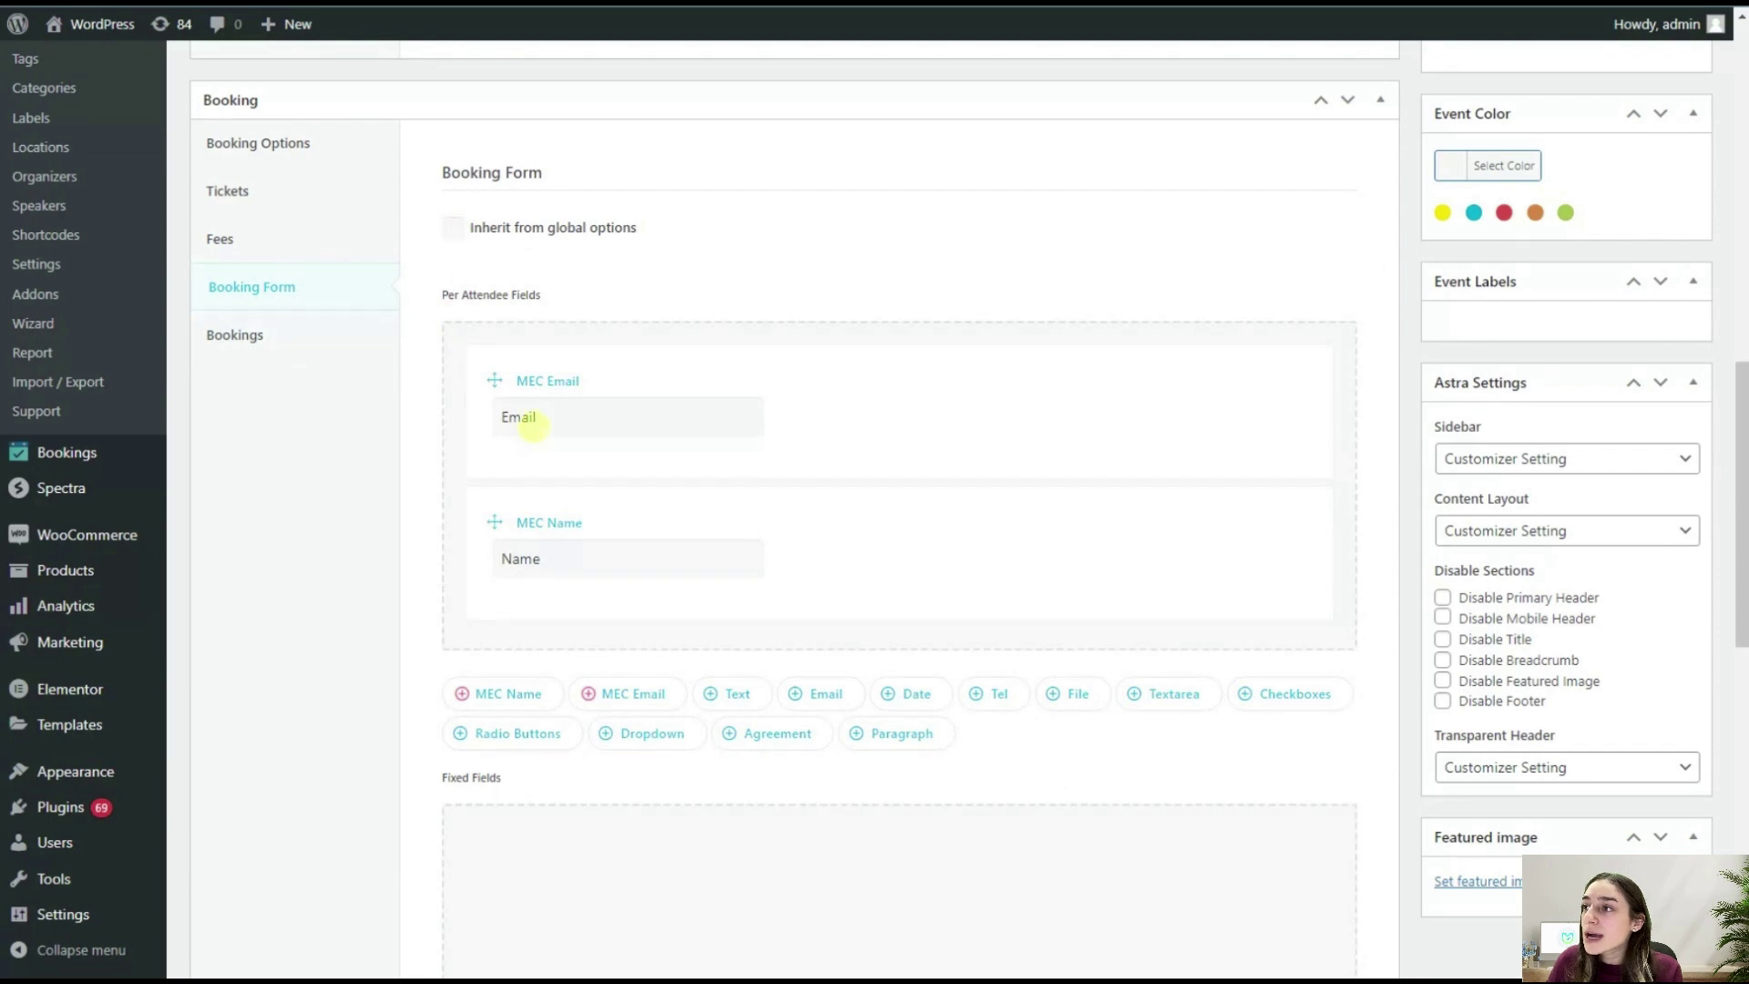
pyautogui.scroll(-1, 531, 422)
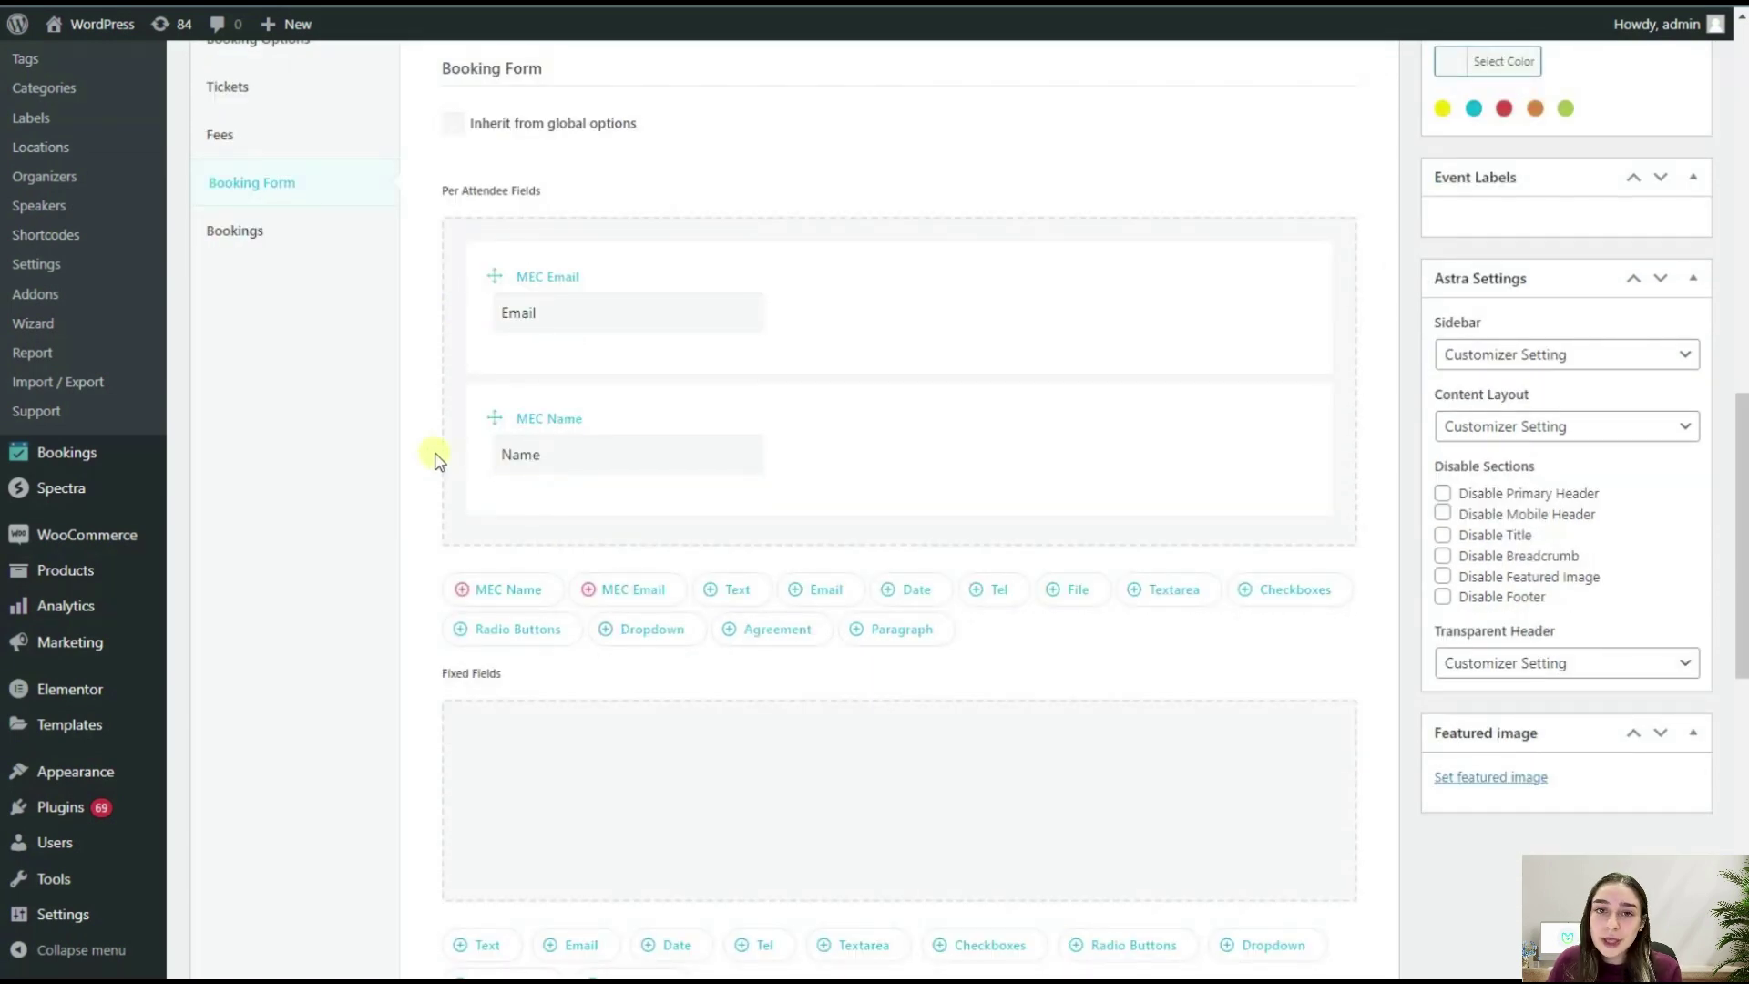
pyautogui.scroll(1, 312, 304)
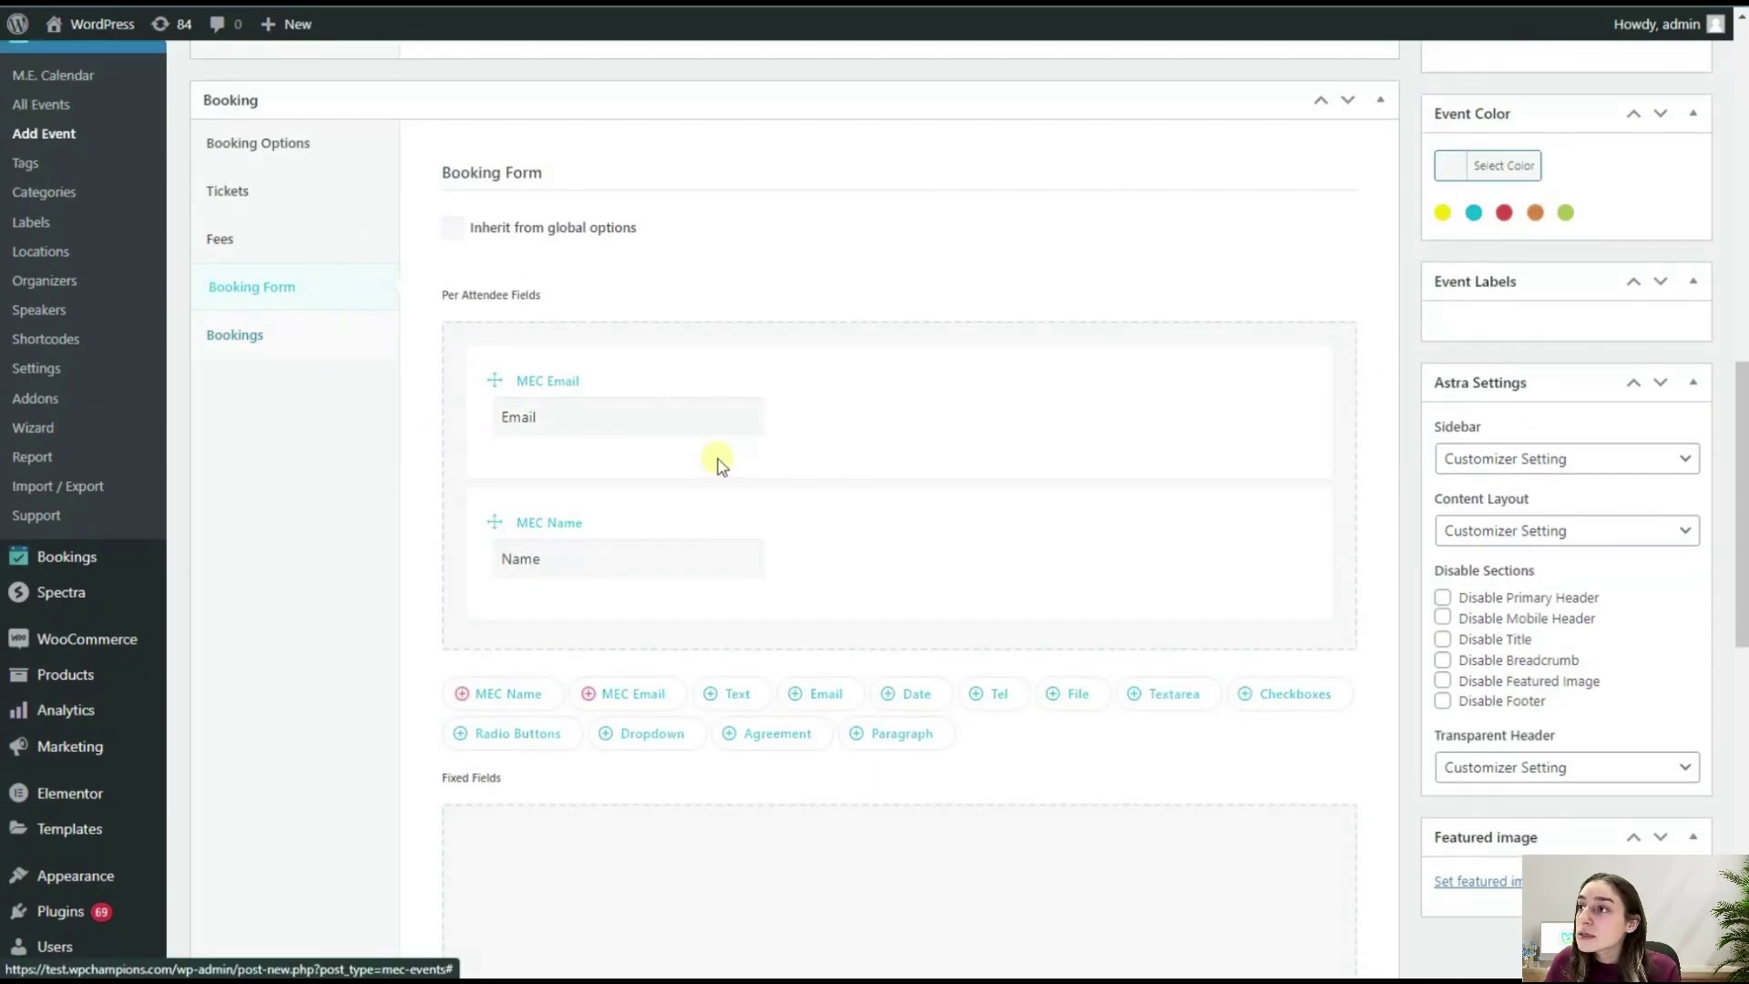
pyautogui.scroll(2, 683, 469)
pyautogui.scroll(-4, 875, 477)
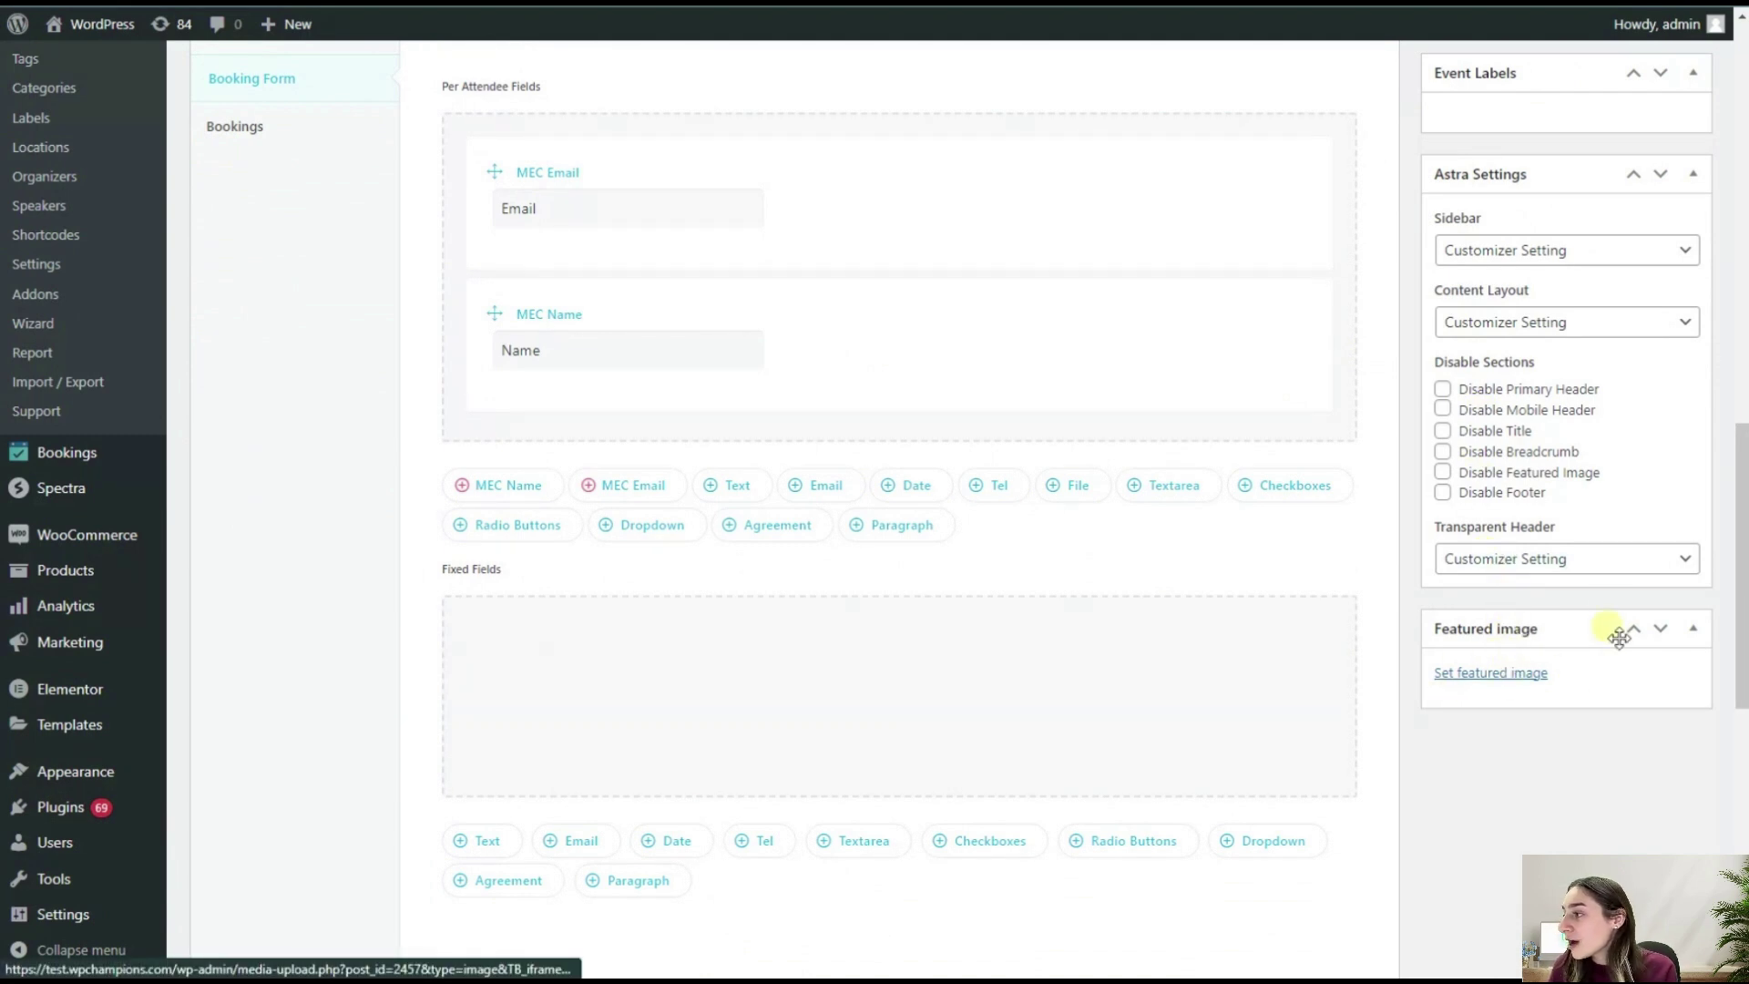
pyautogui.click(1470, 678)
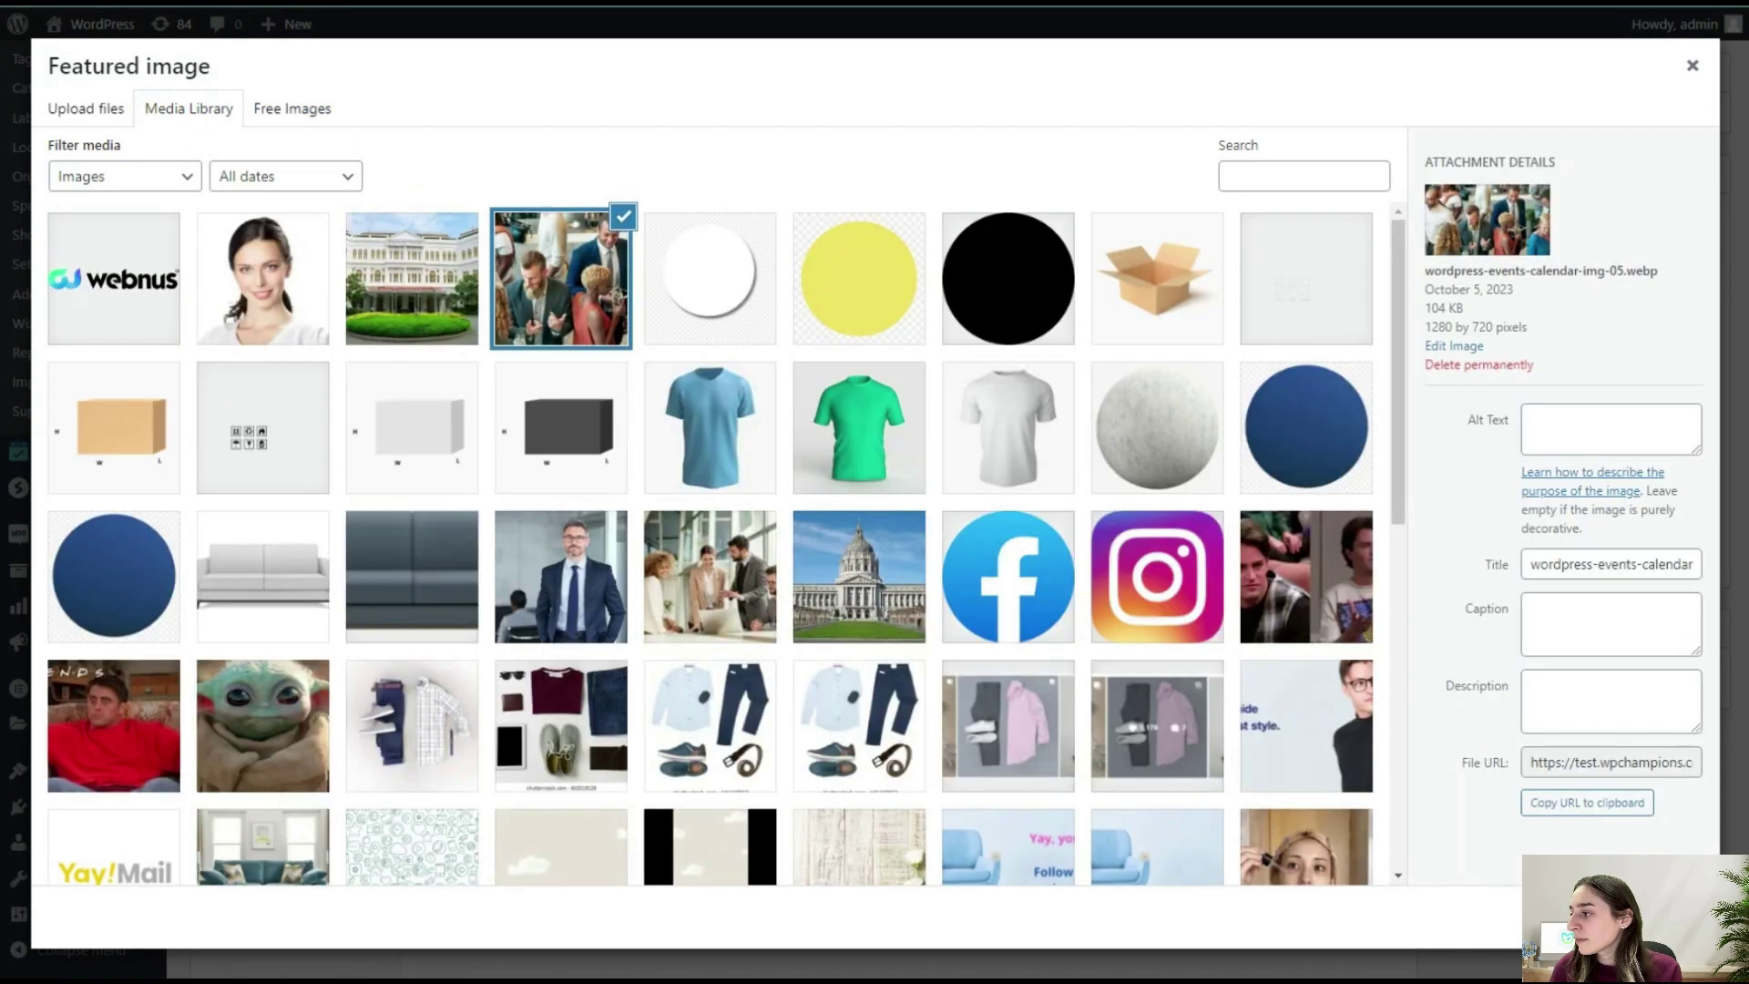
pyautogui.click(1640, 917)
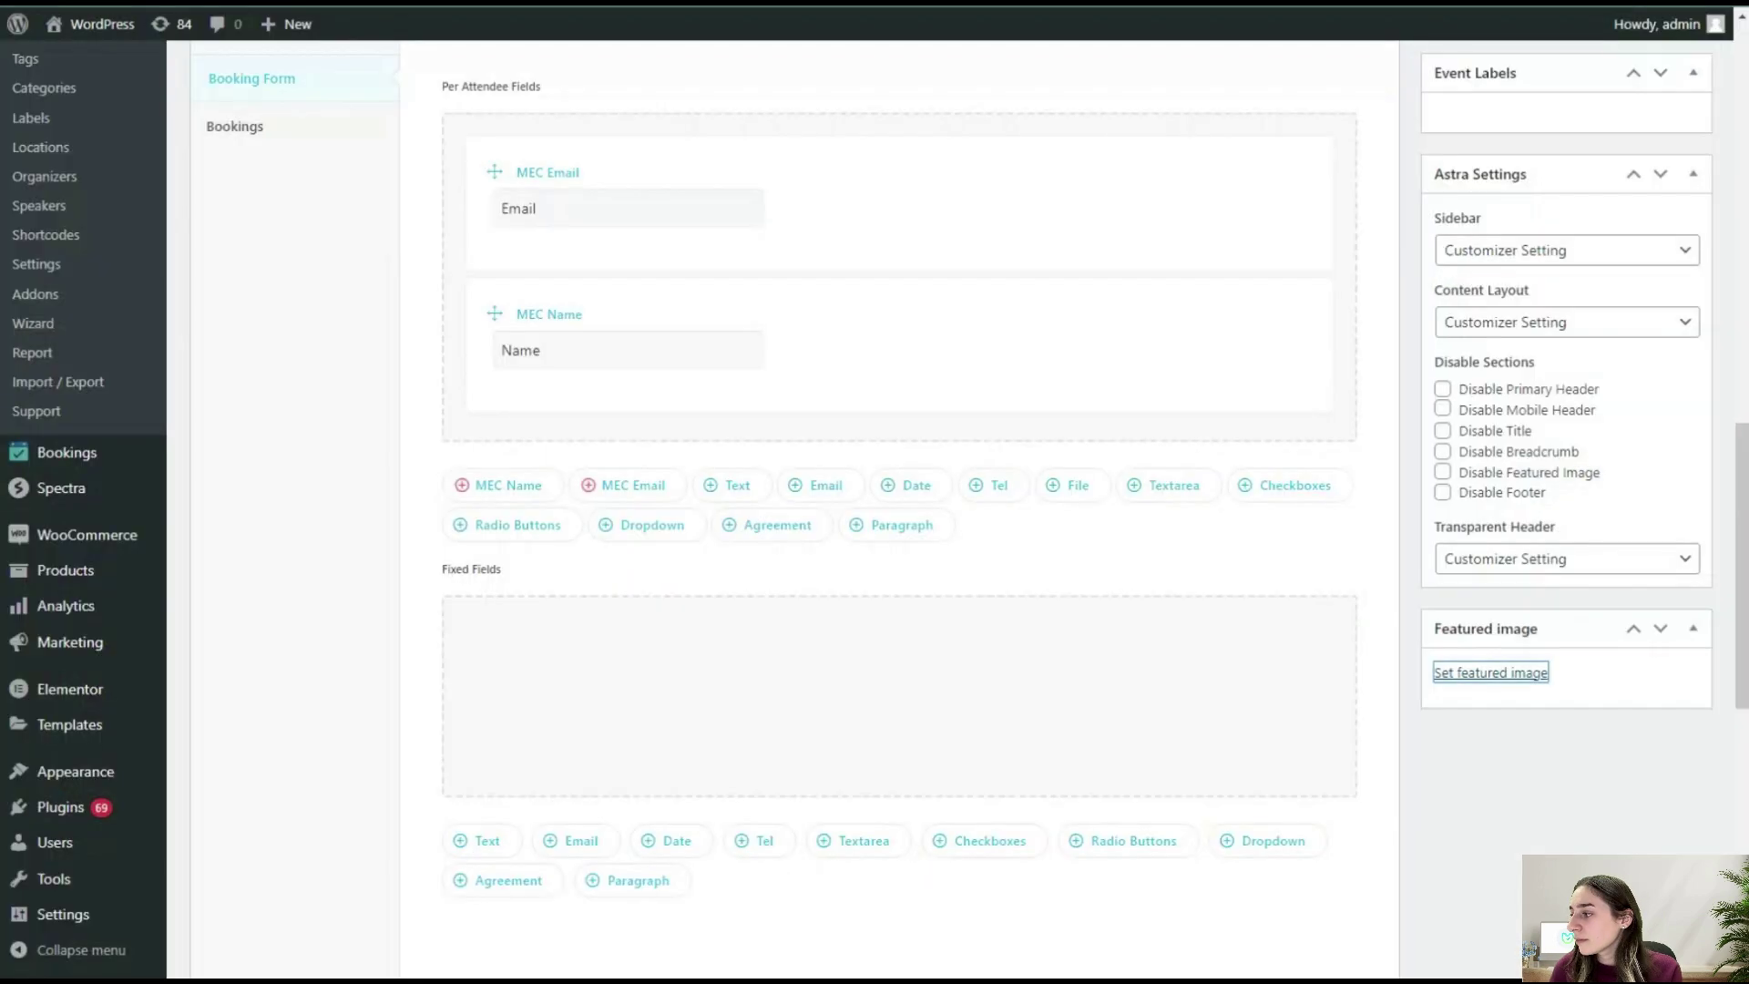
pyautogui.scroll(4, 1448, 720)
pyautogui.scroll(10, 1449, 718)
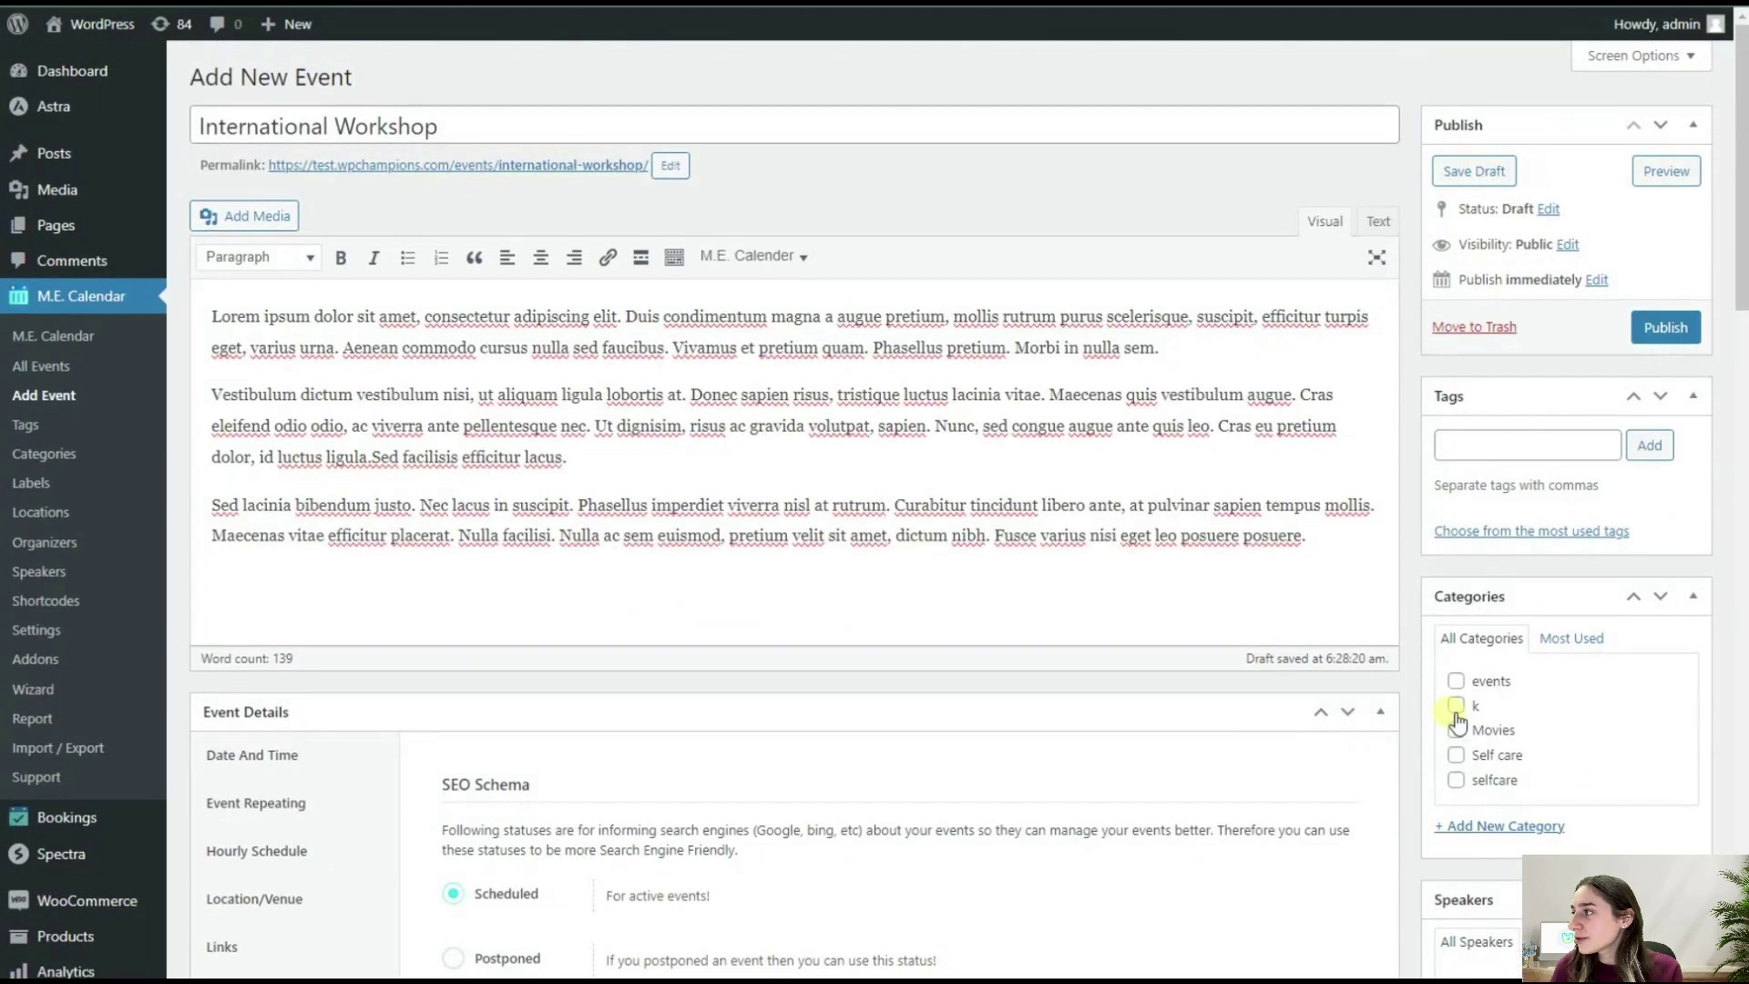
# Step: Publish the International Workshop event from the Publish box
pyautogui.click(1659, 344)
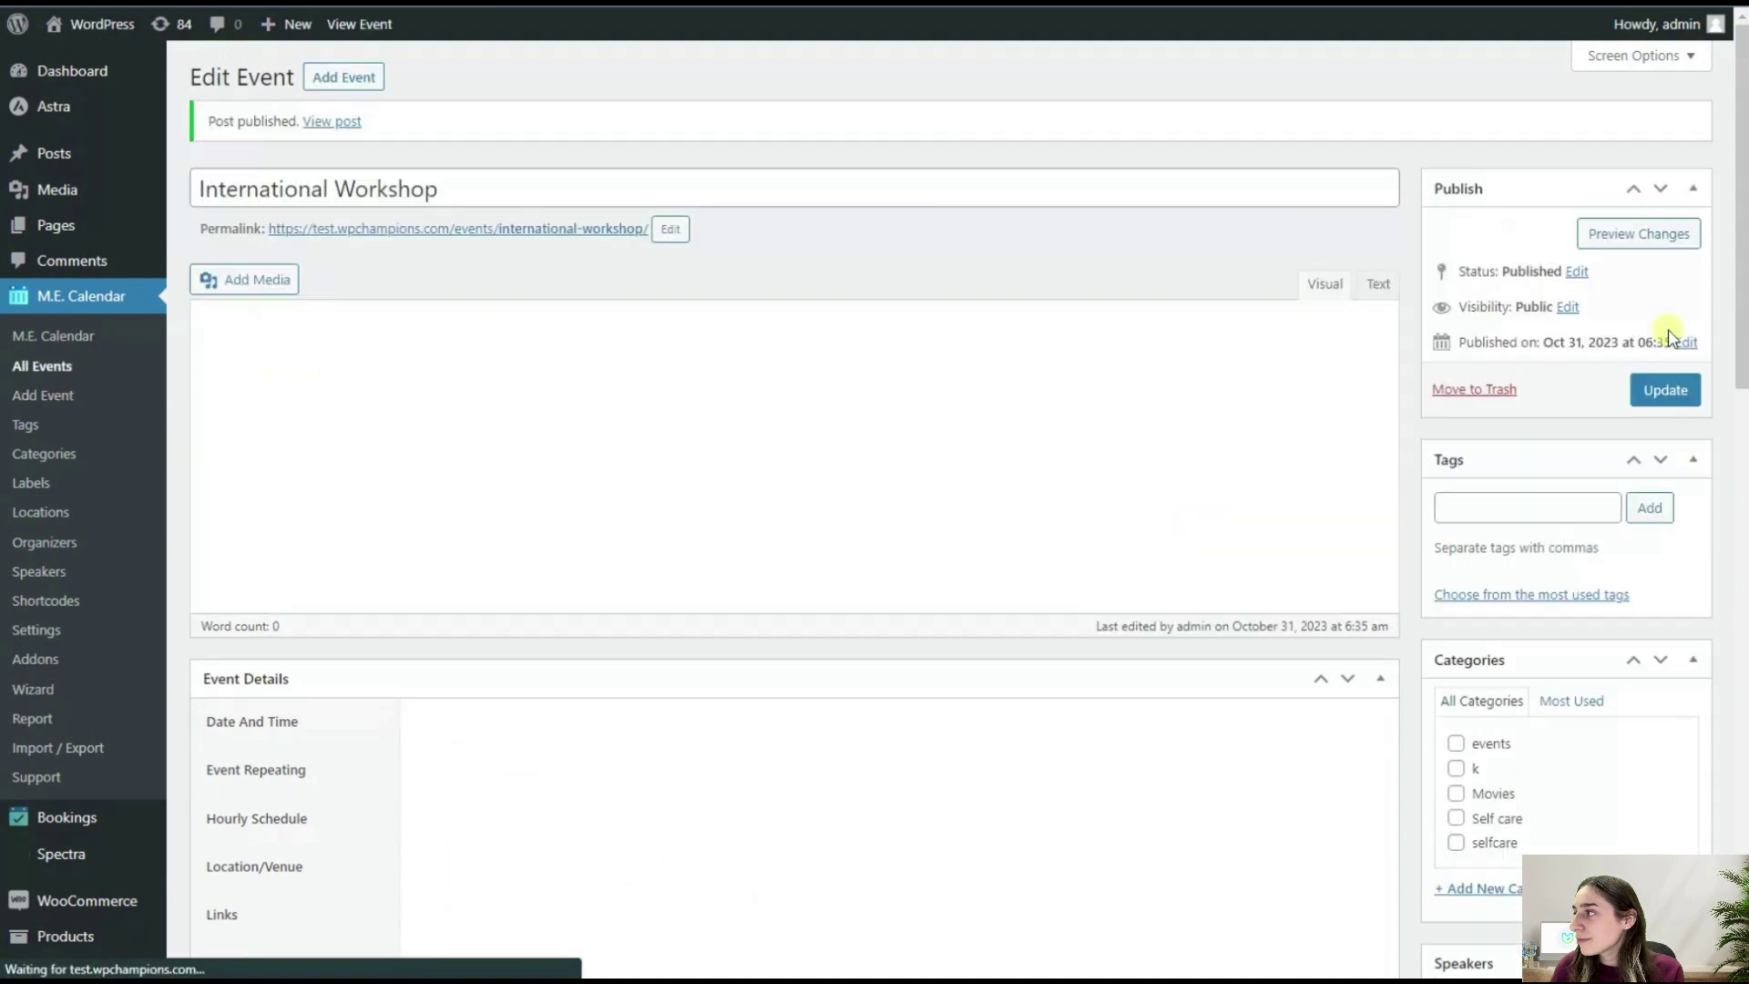
# Step: Open the M.E. Calendar Shortcodes list
pyautogui.click(66, 297)
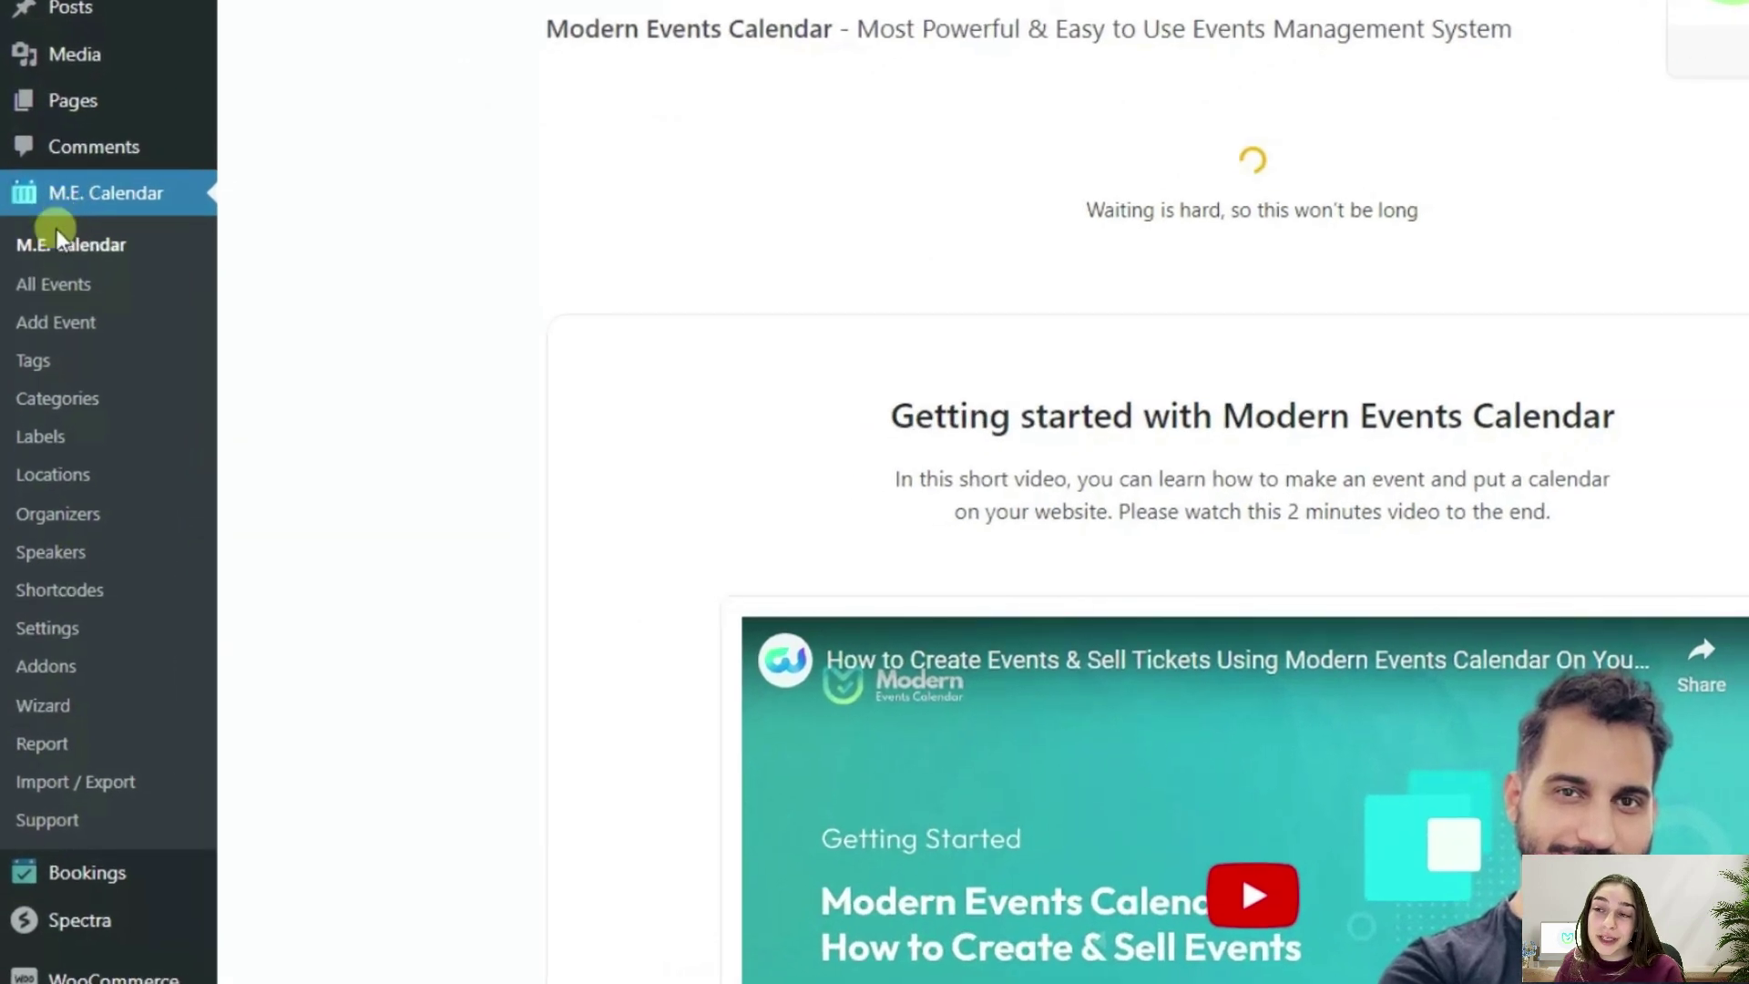
pyautogui.click(133, 587)
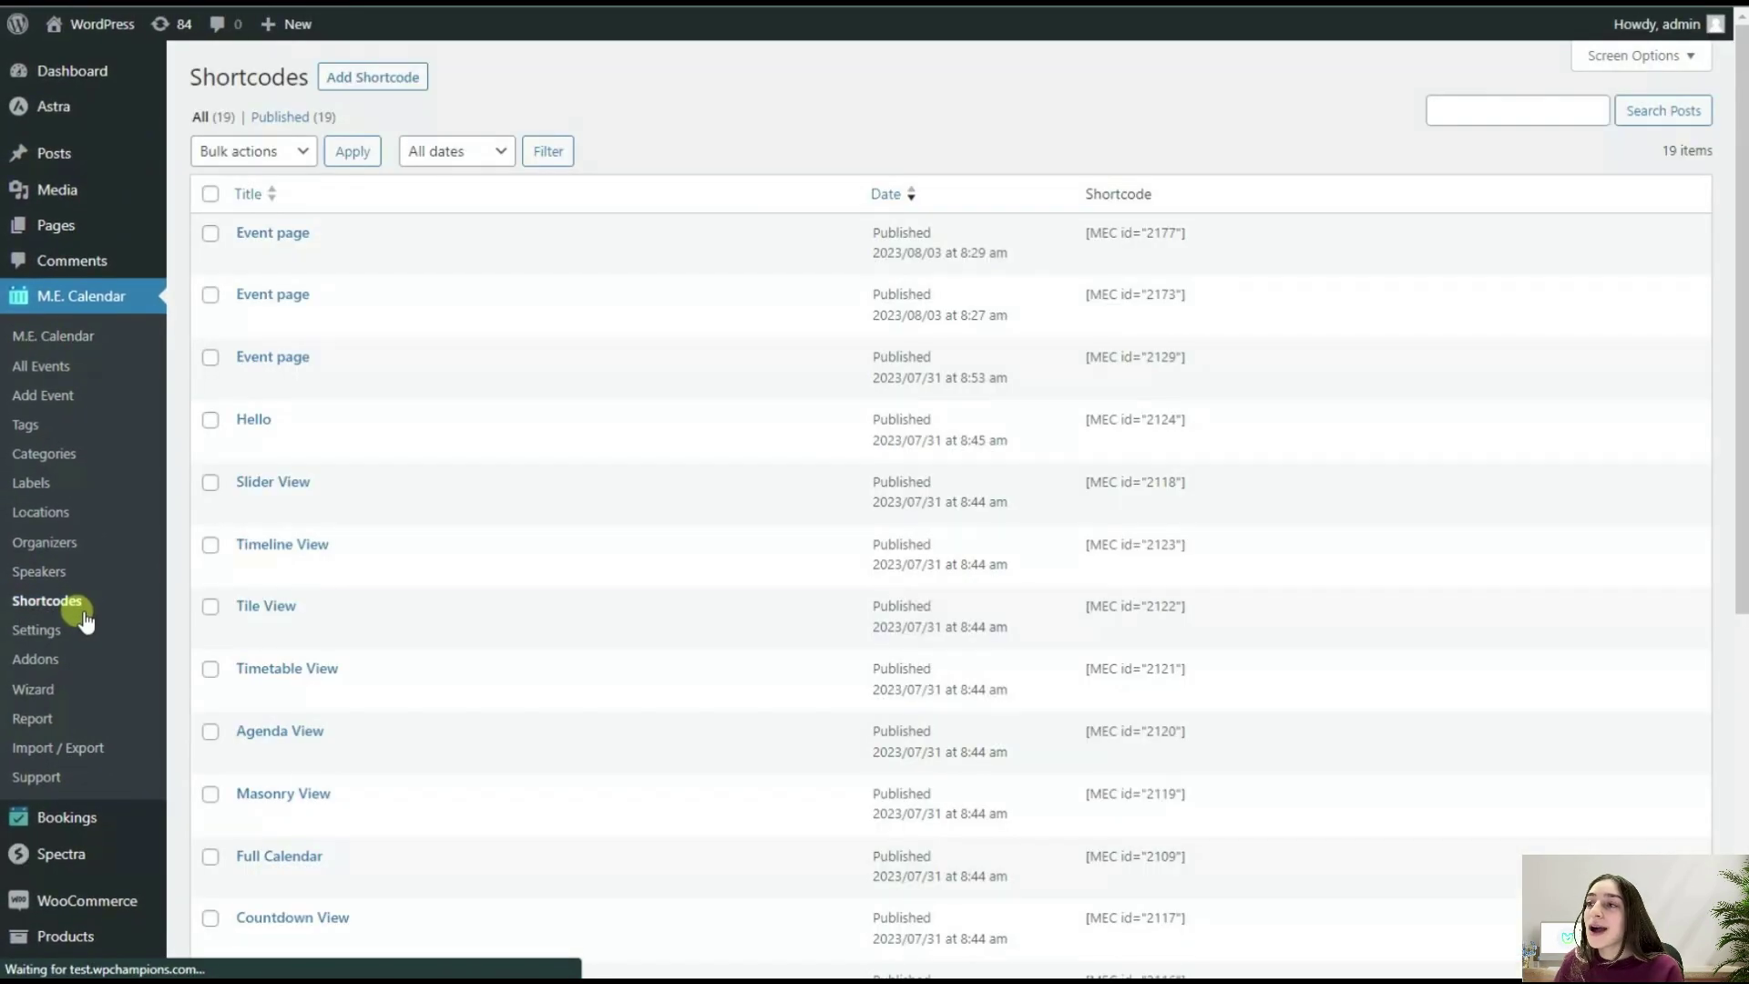
pyautogui.moveTo(312, 440)
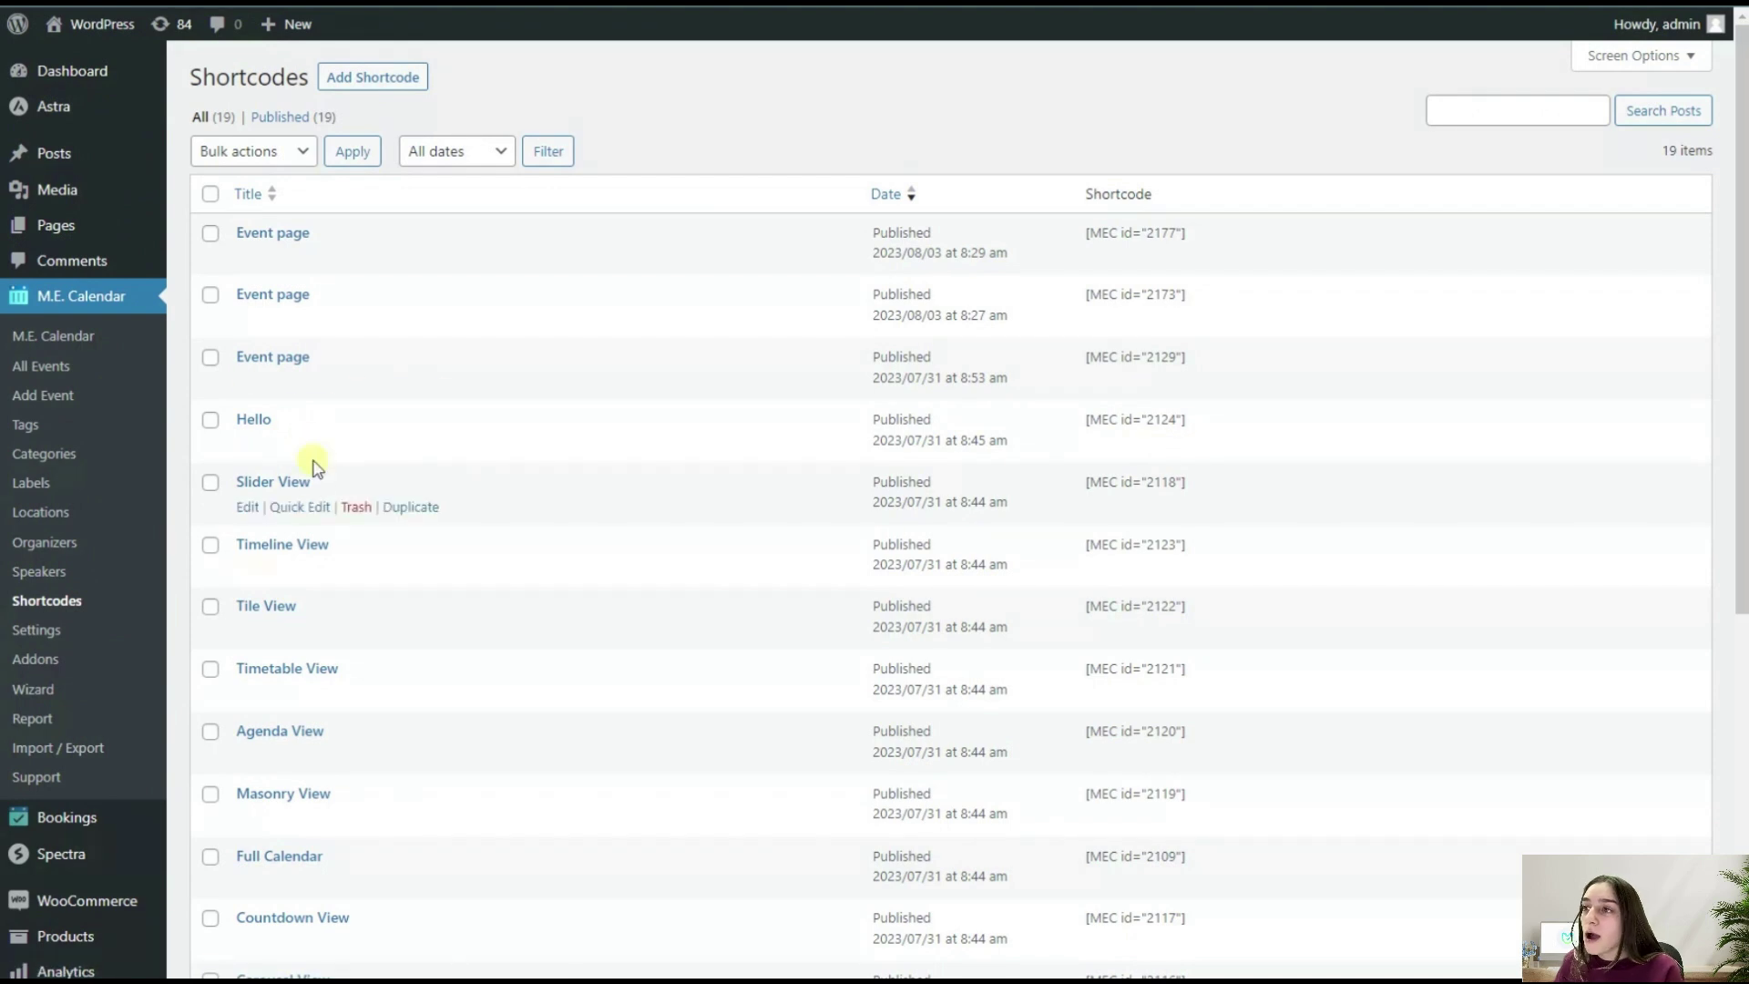
pyautogui.moveTo(326, 328)
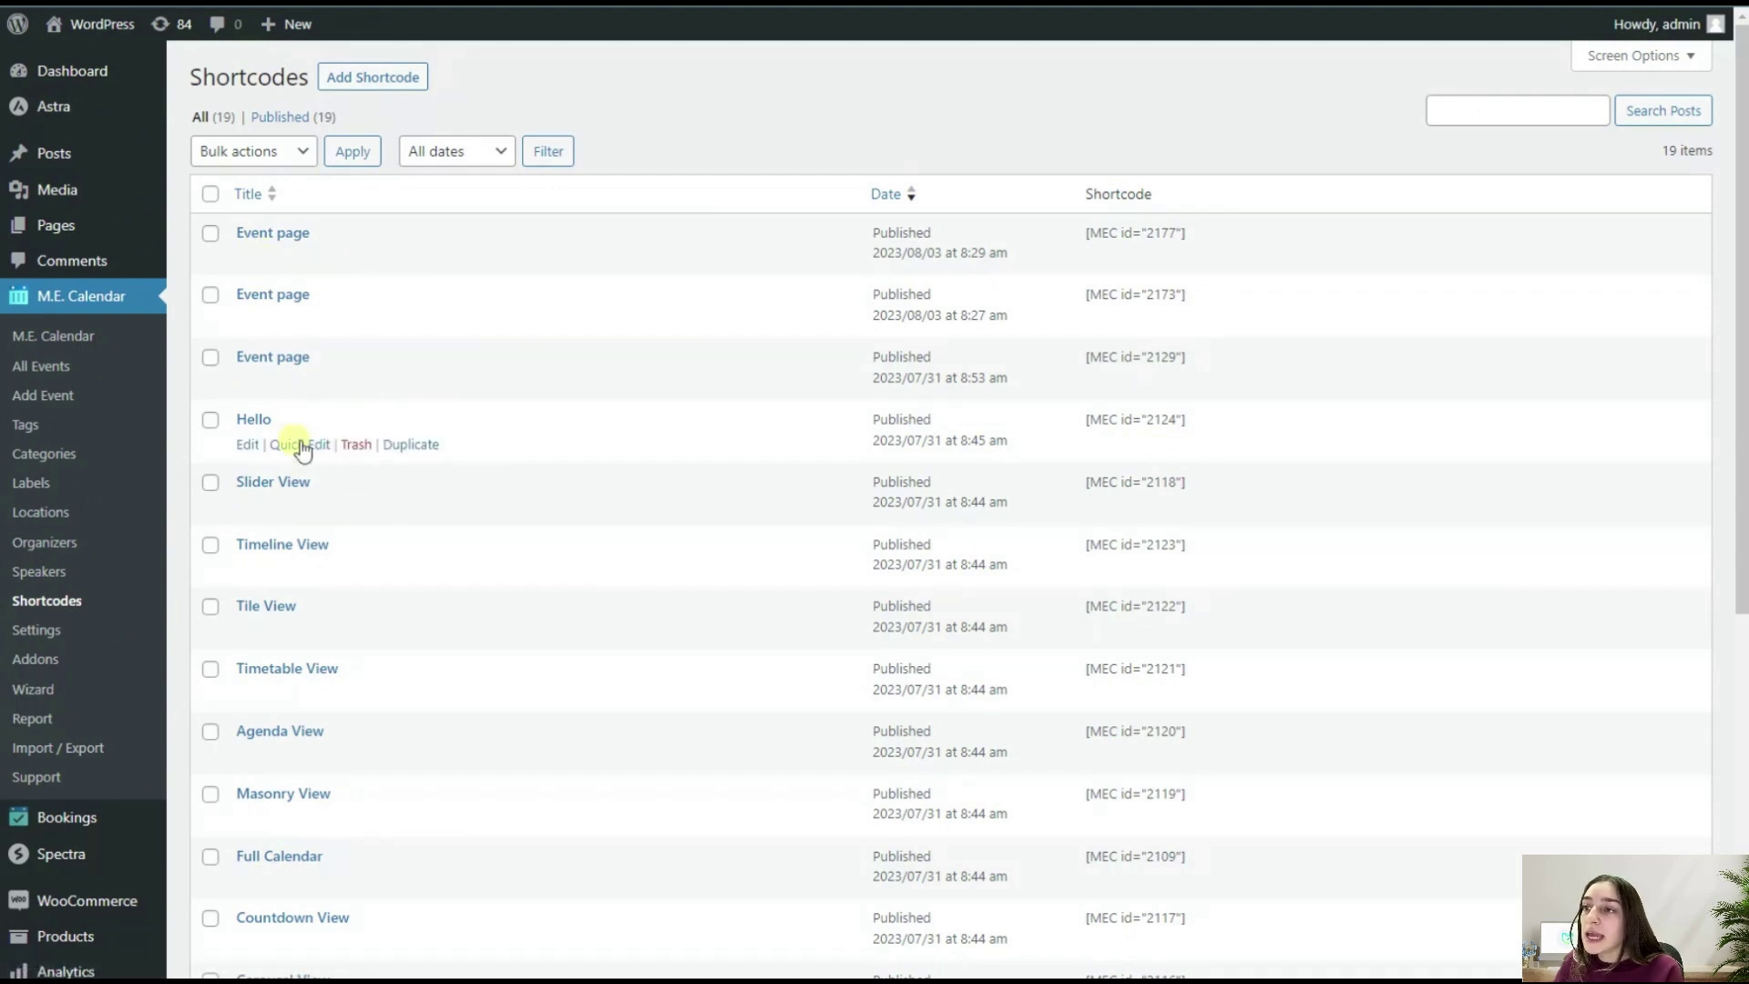
pyautogui.moveTo(301, 567)
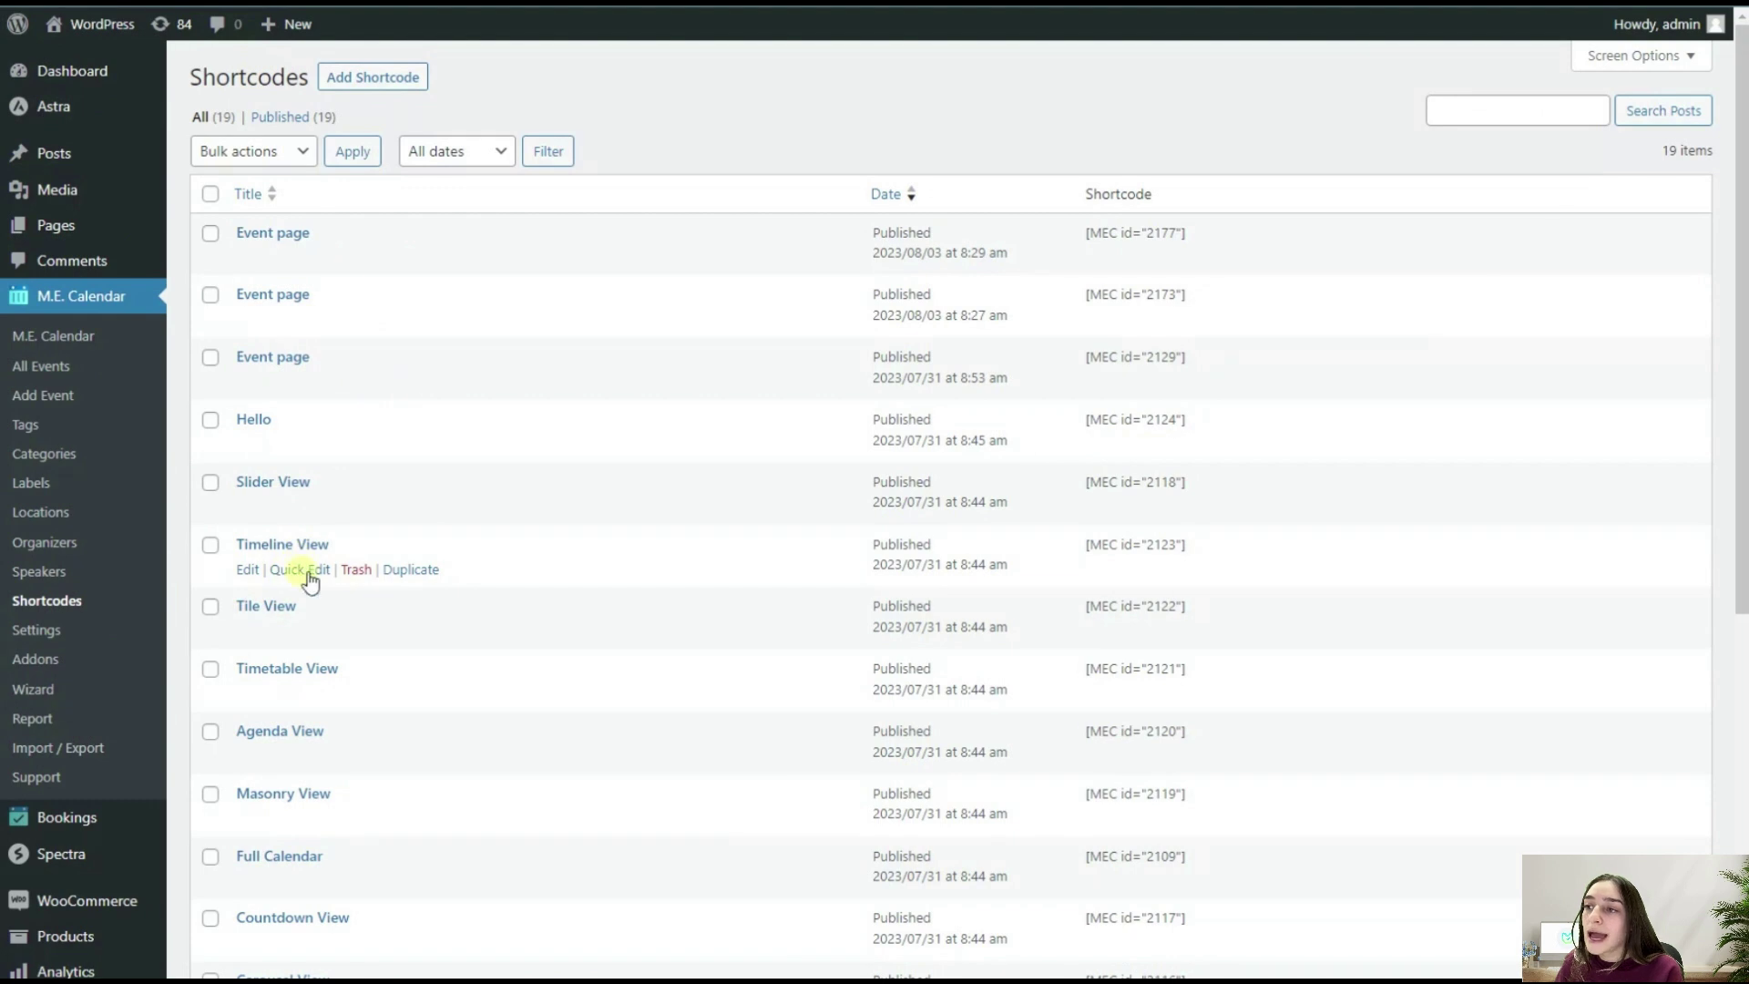
pyautogui.moveTo(321, 496)
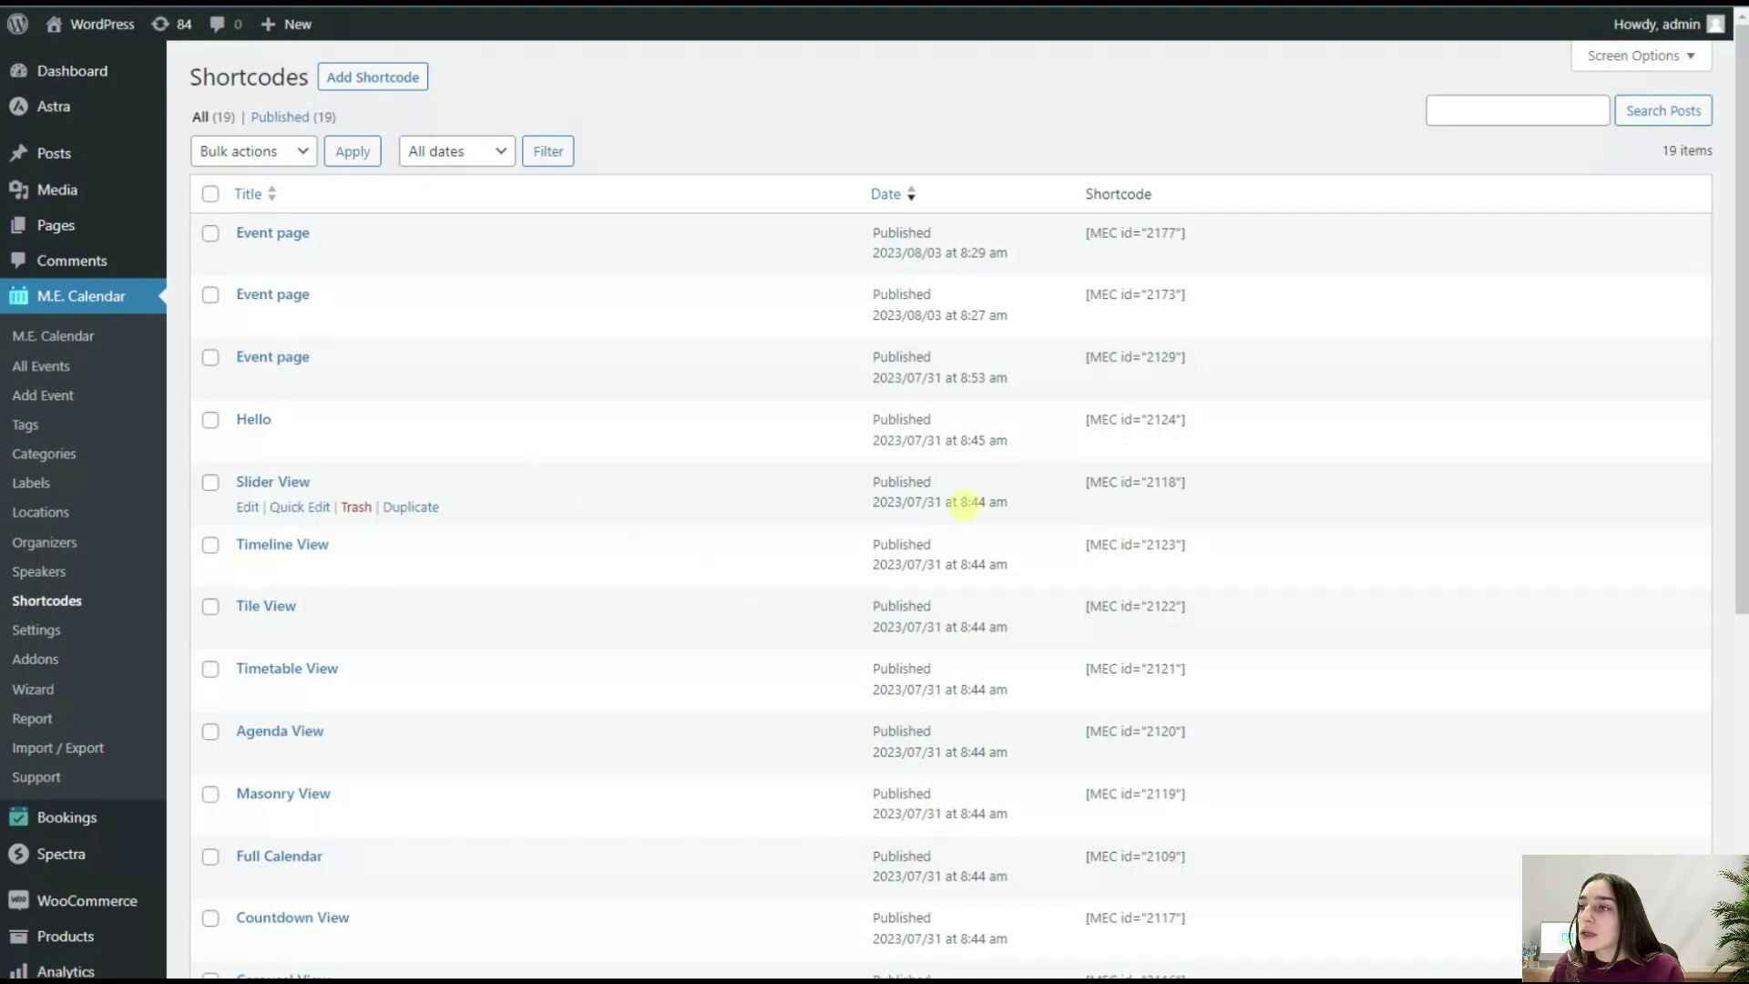
# Step: Select and copy the Agenda View shortcode [MEC id="2120"]
pyautogui.scroll(-1, 1098, 590)
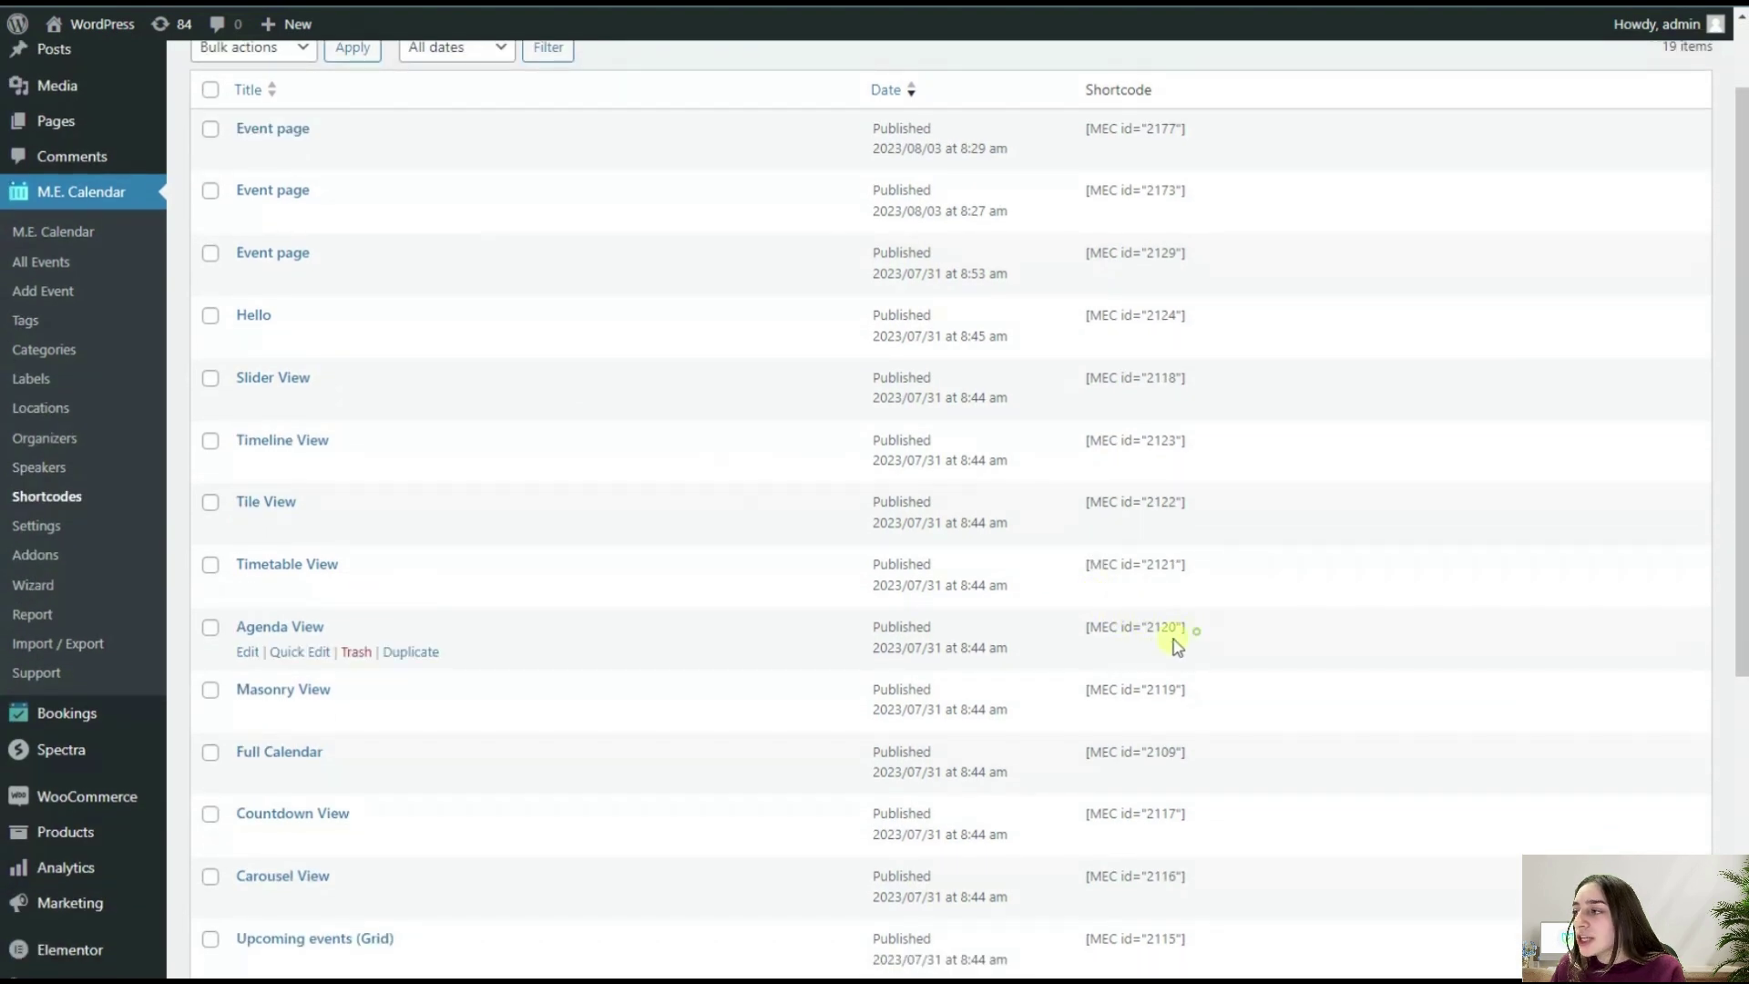
pyautogui.moveTo(1175, 643); pyautogui.dragTo(1094, 651)
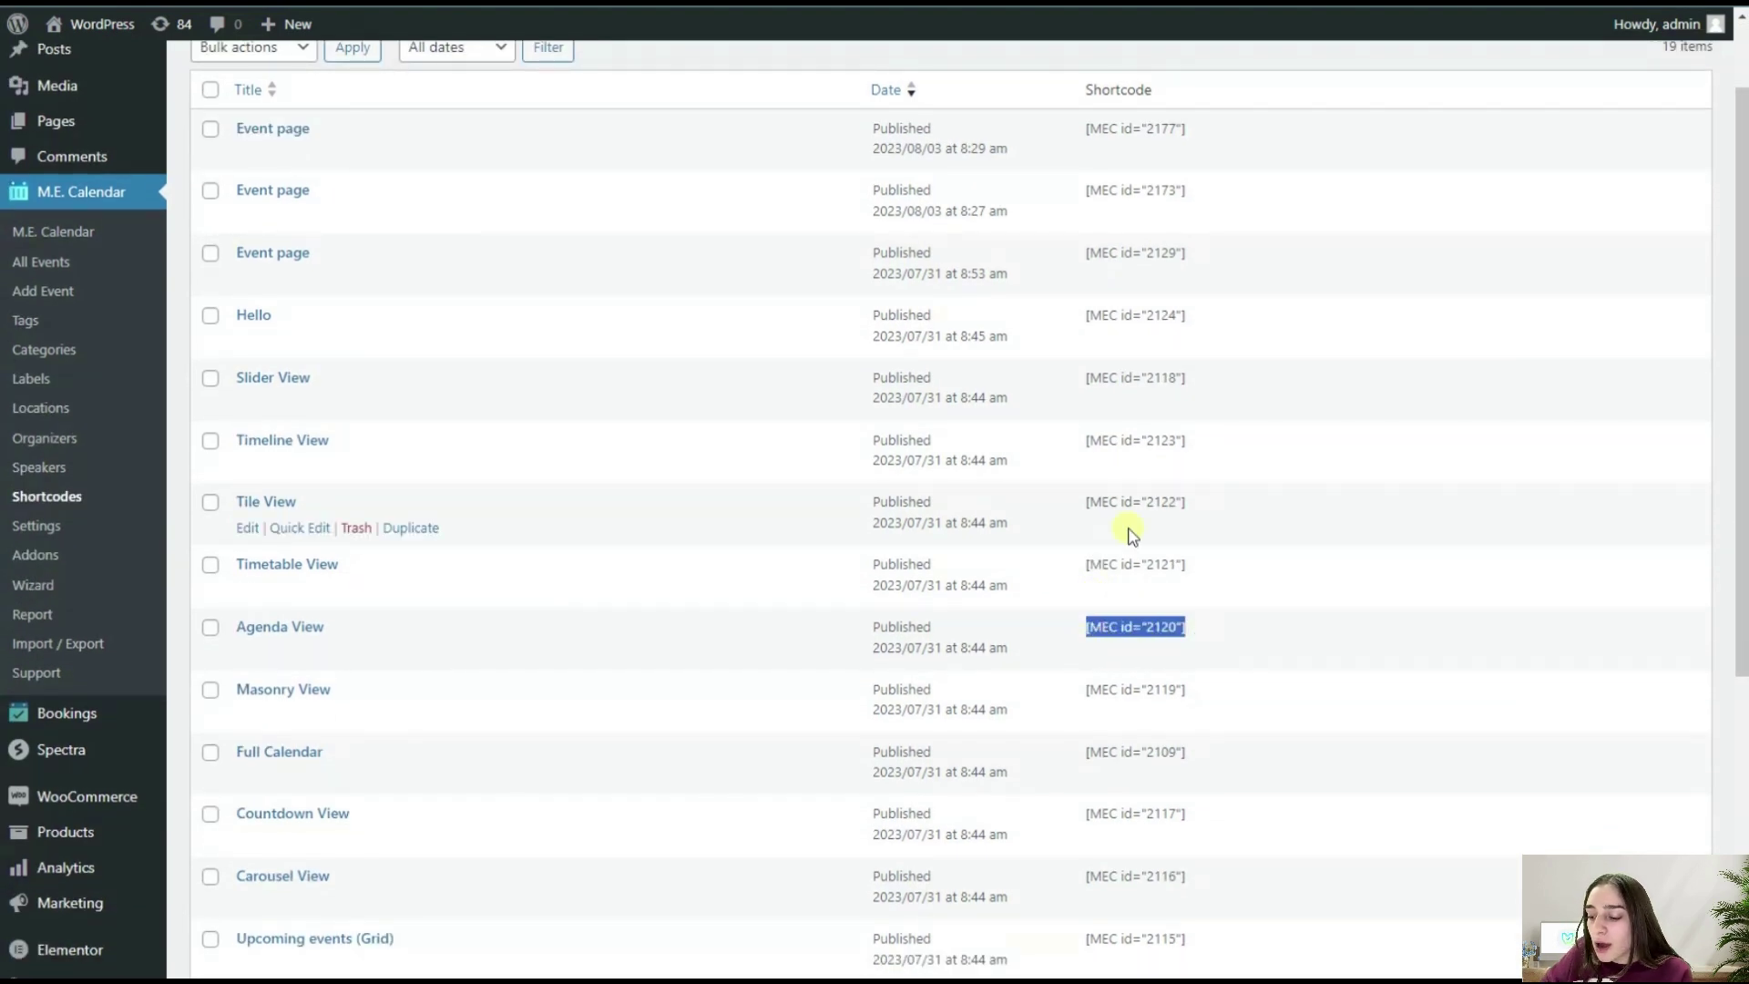
pyautogui.scroll(1, 227, 319)
# Step: Create a new page titled Events
pyautogui.moveTo(85, 230)
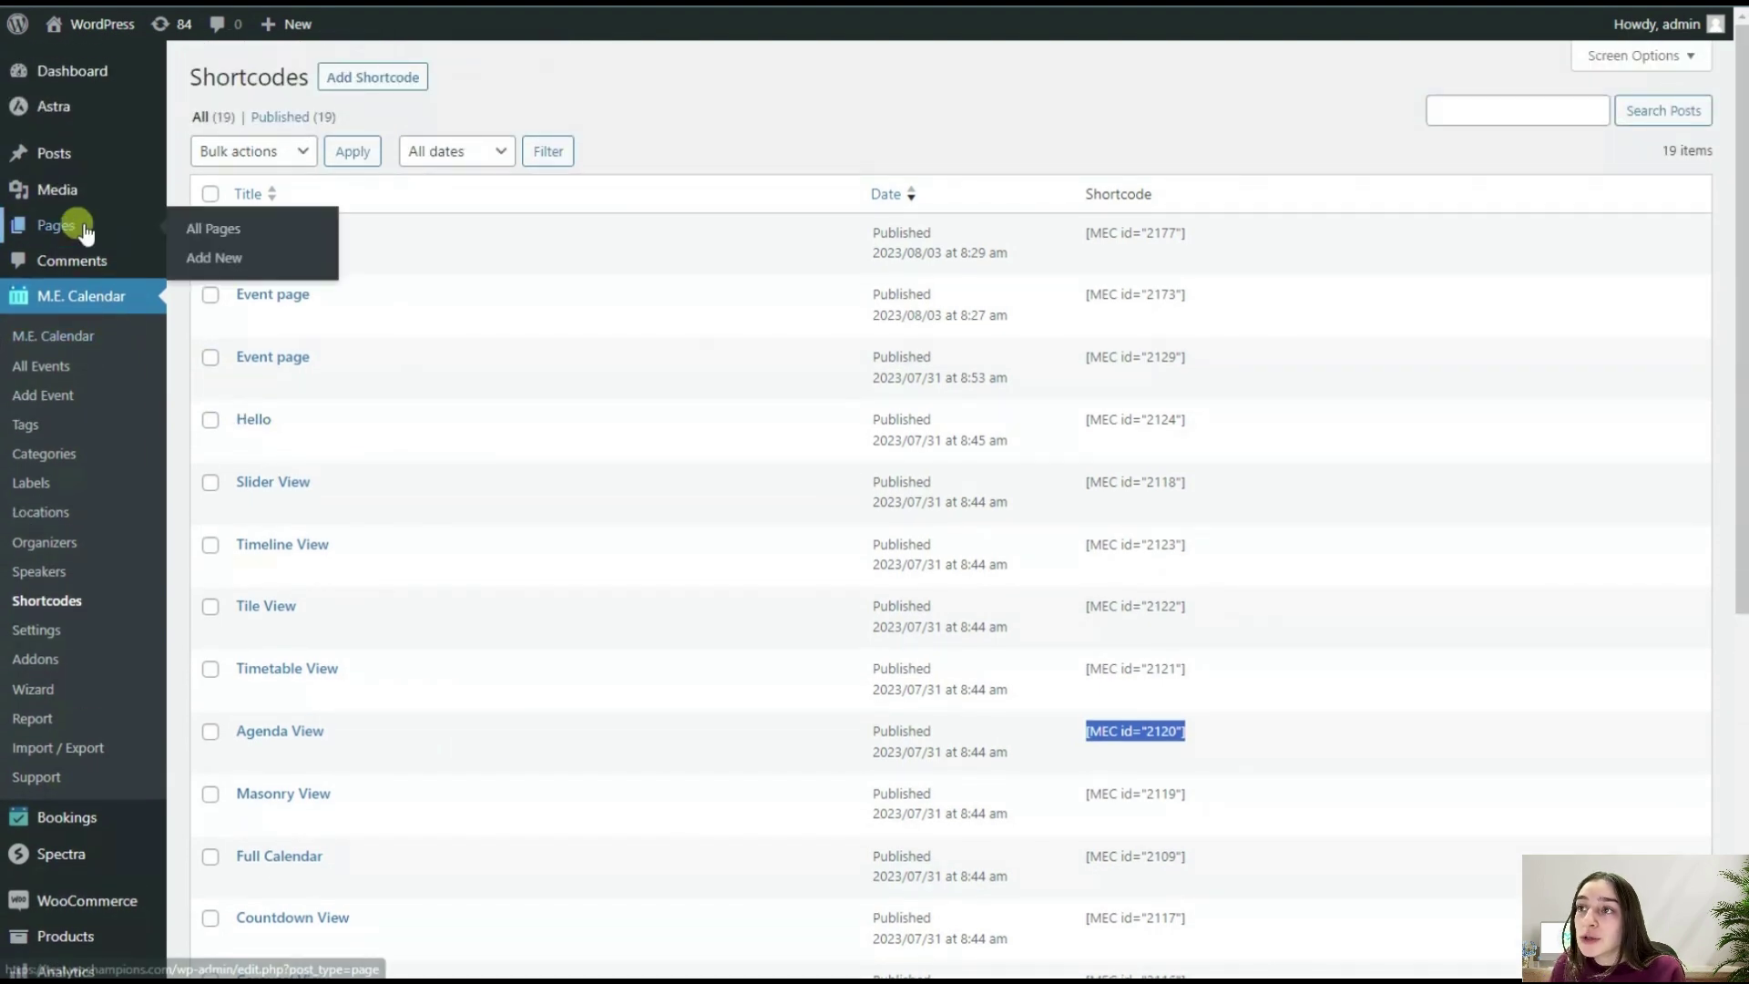
pyautogui.click(202, 267)
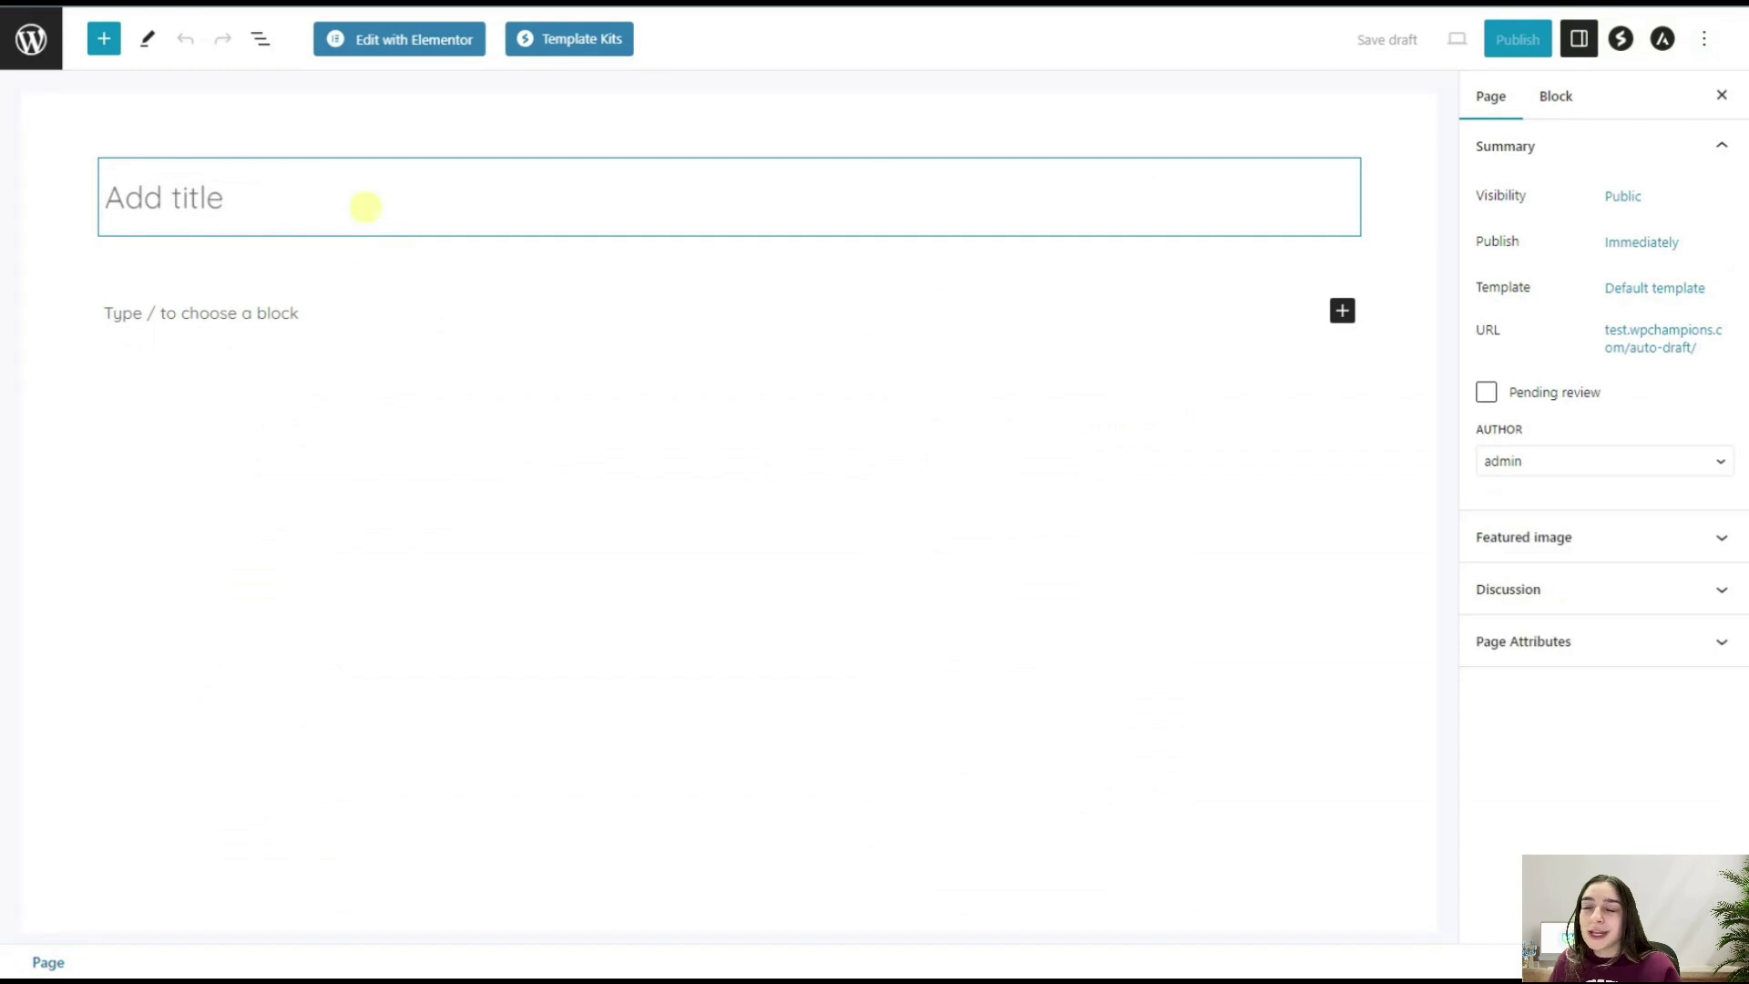
pyautogui.write('E')
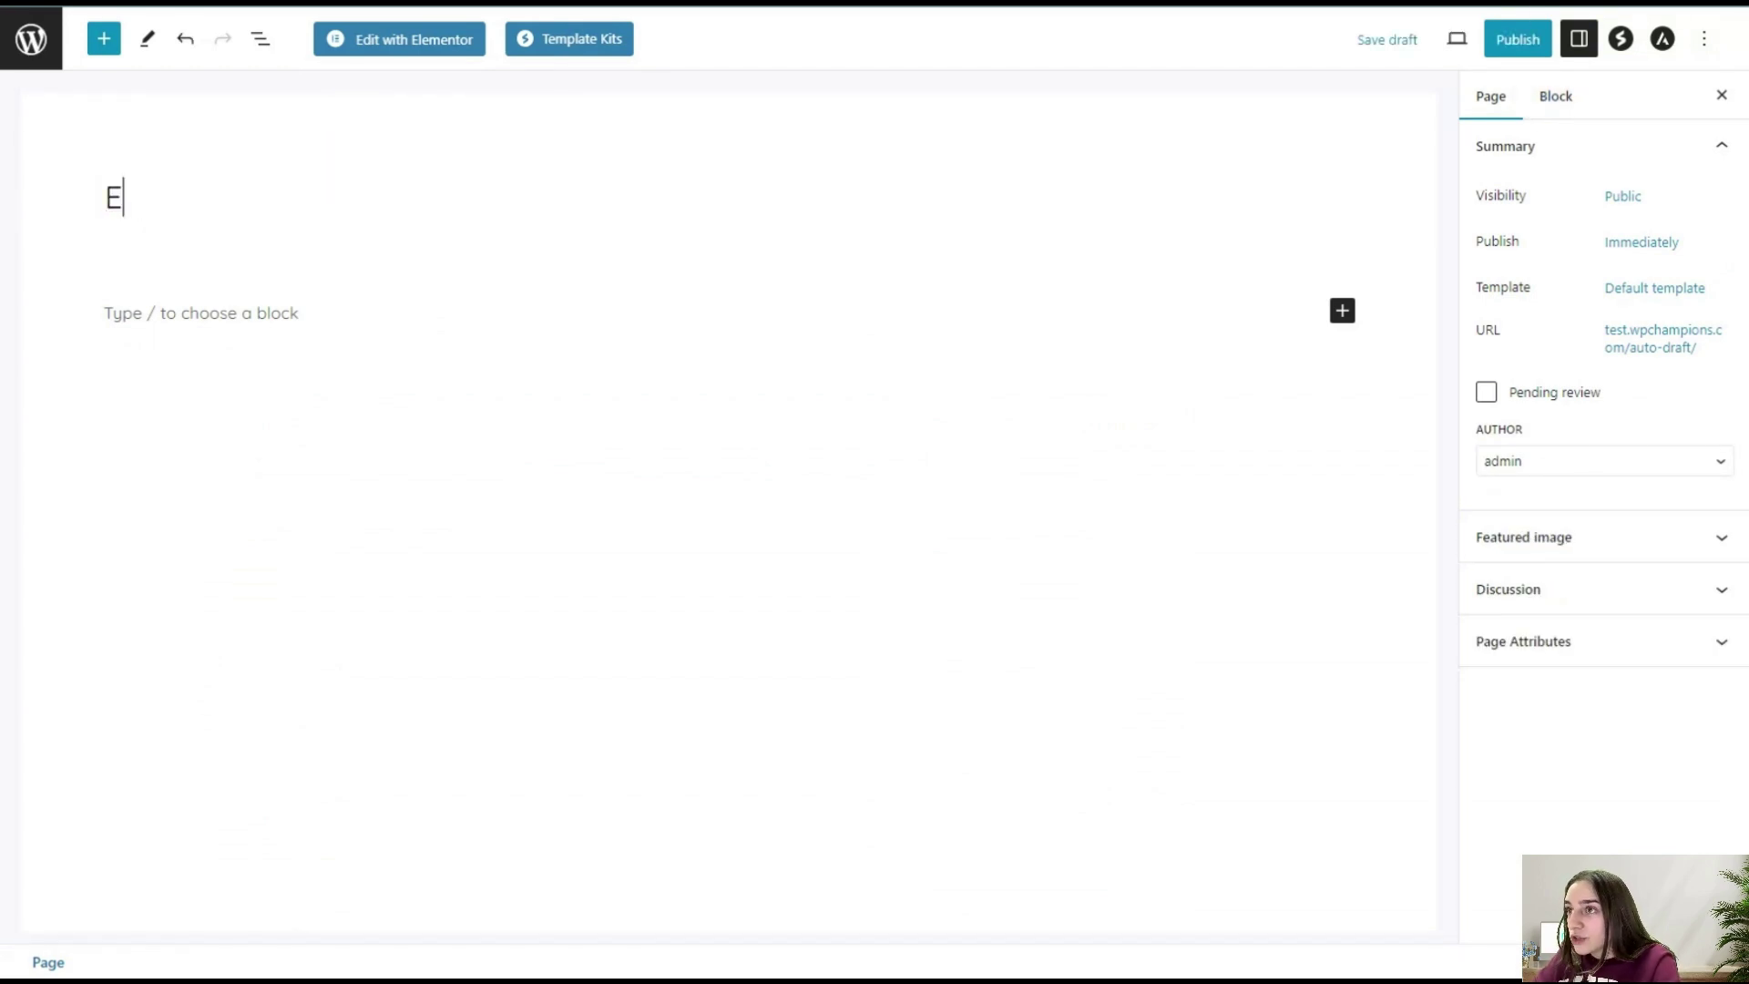
pyautogui.write('vents')
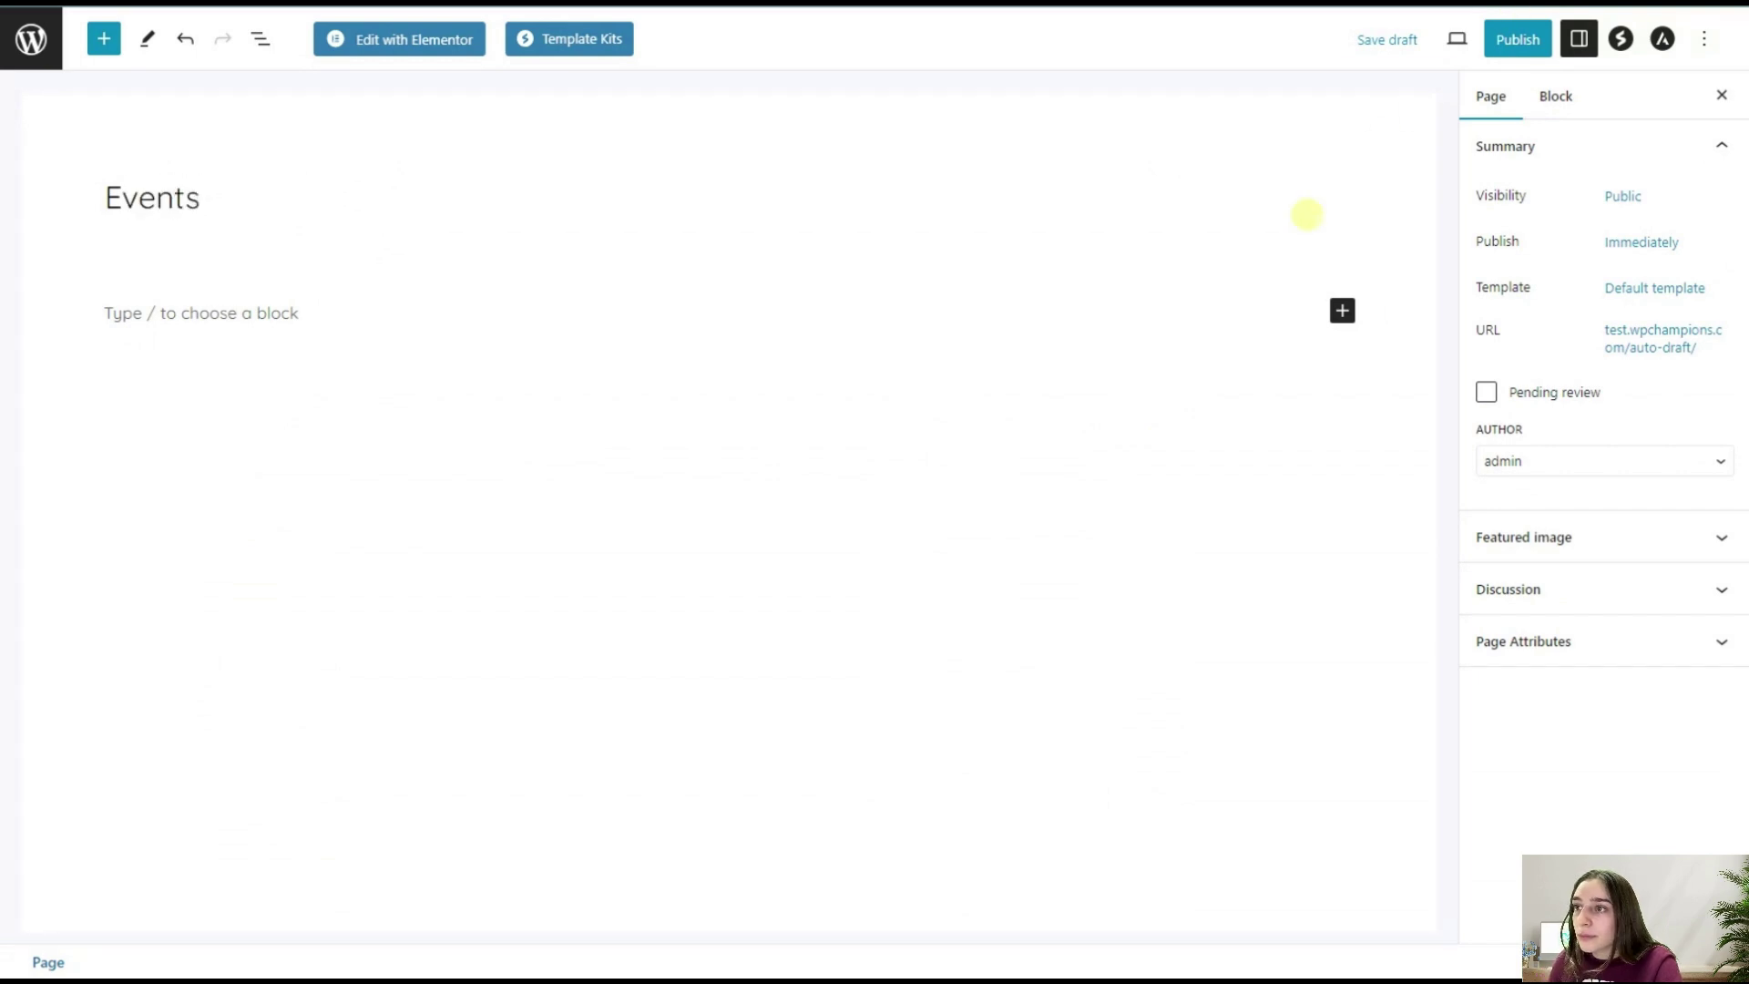
# Step: Add a Shortcode block containing [MEC id="2120"] and publish the Events page
pyautogui.click(1034, 326)
pyautogui.click(1343, 297)
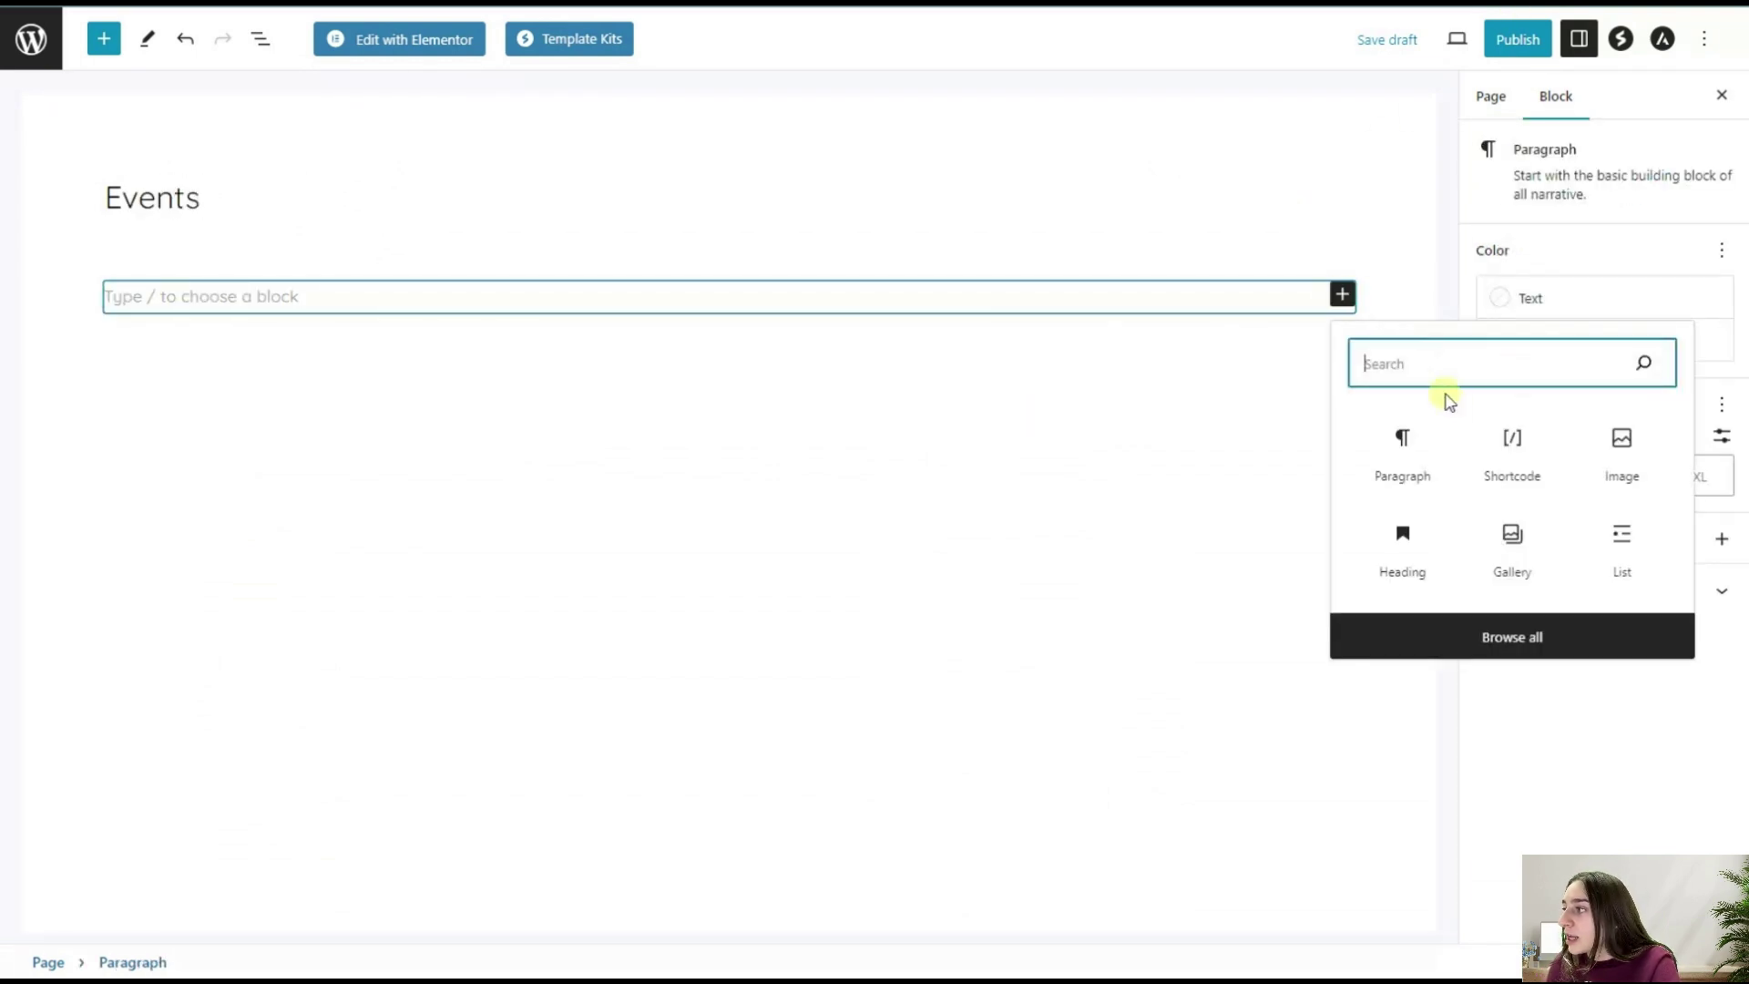
pyautogui.click(1503, 449)
pyautogui.click(457, 356)
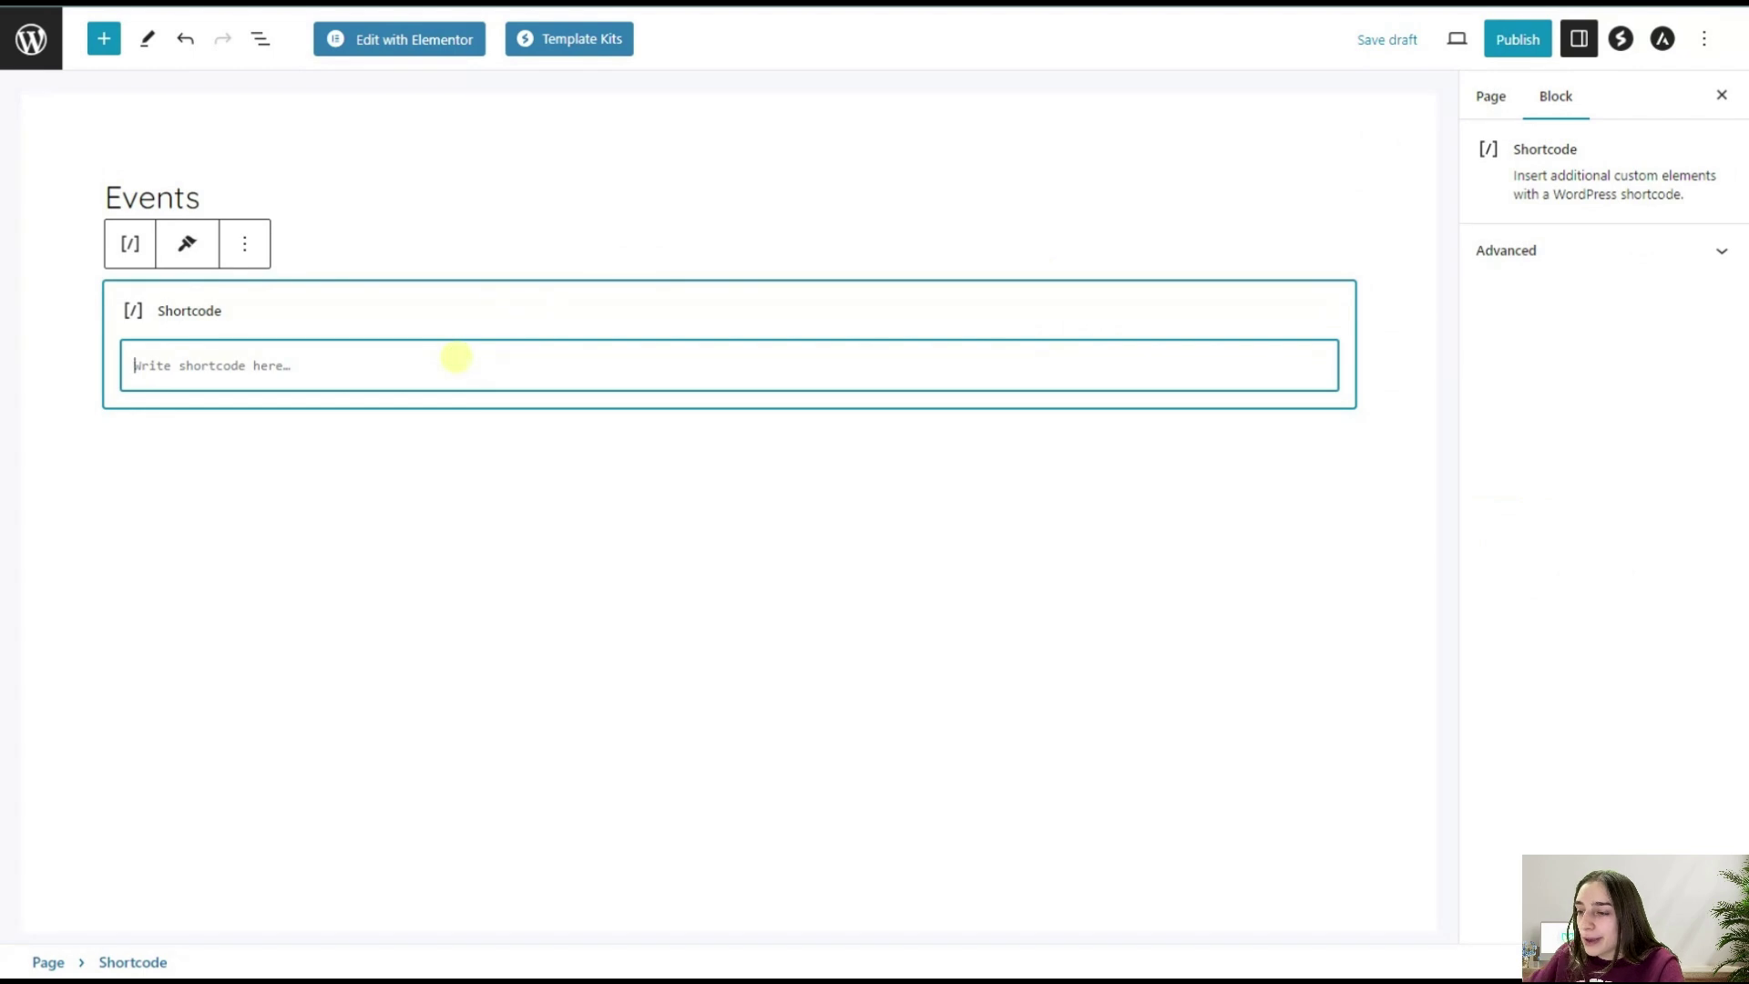
pyautogui.write('[MEC id="2120"]')
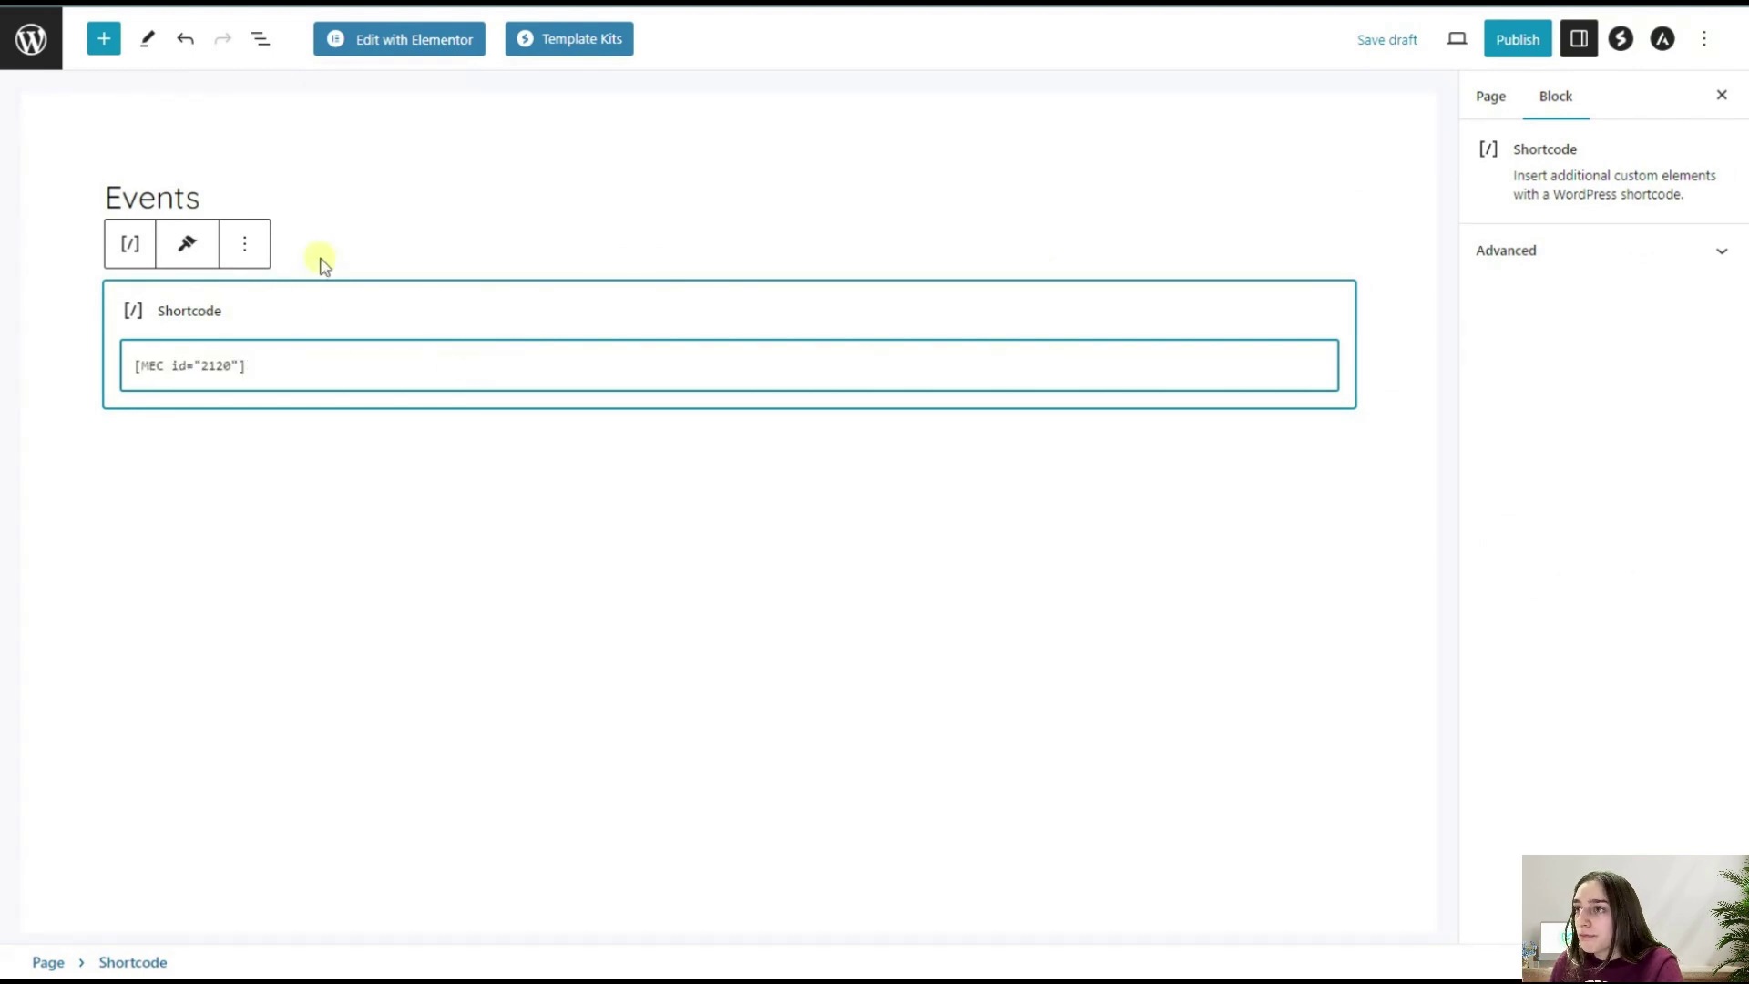
pyautogui.click(319, 255)
pyautogui.click(1508, 56)
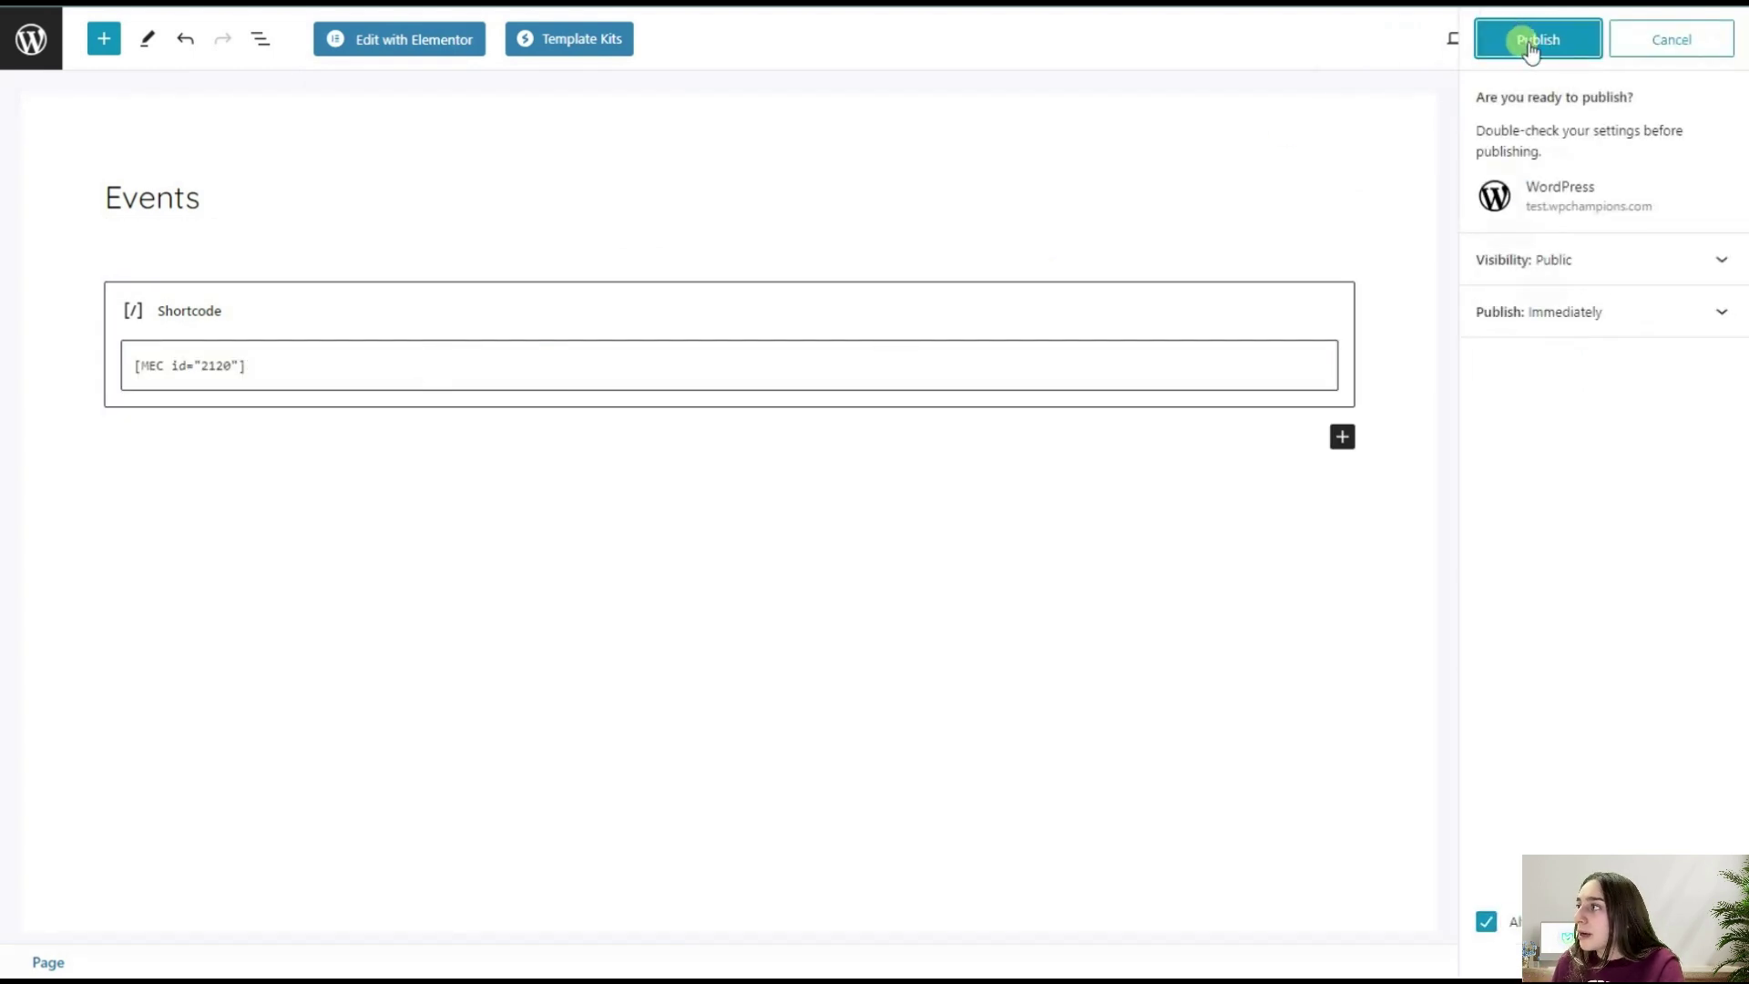
pyautogui.click(1529, 48)
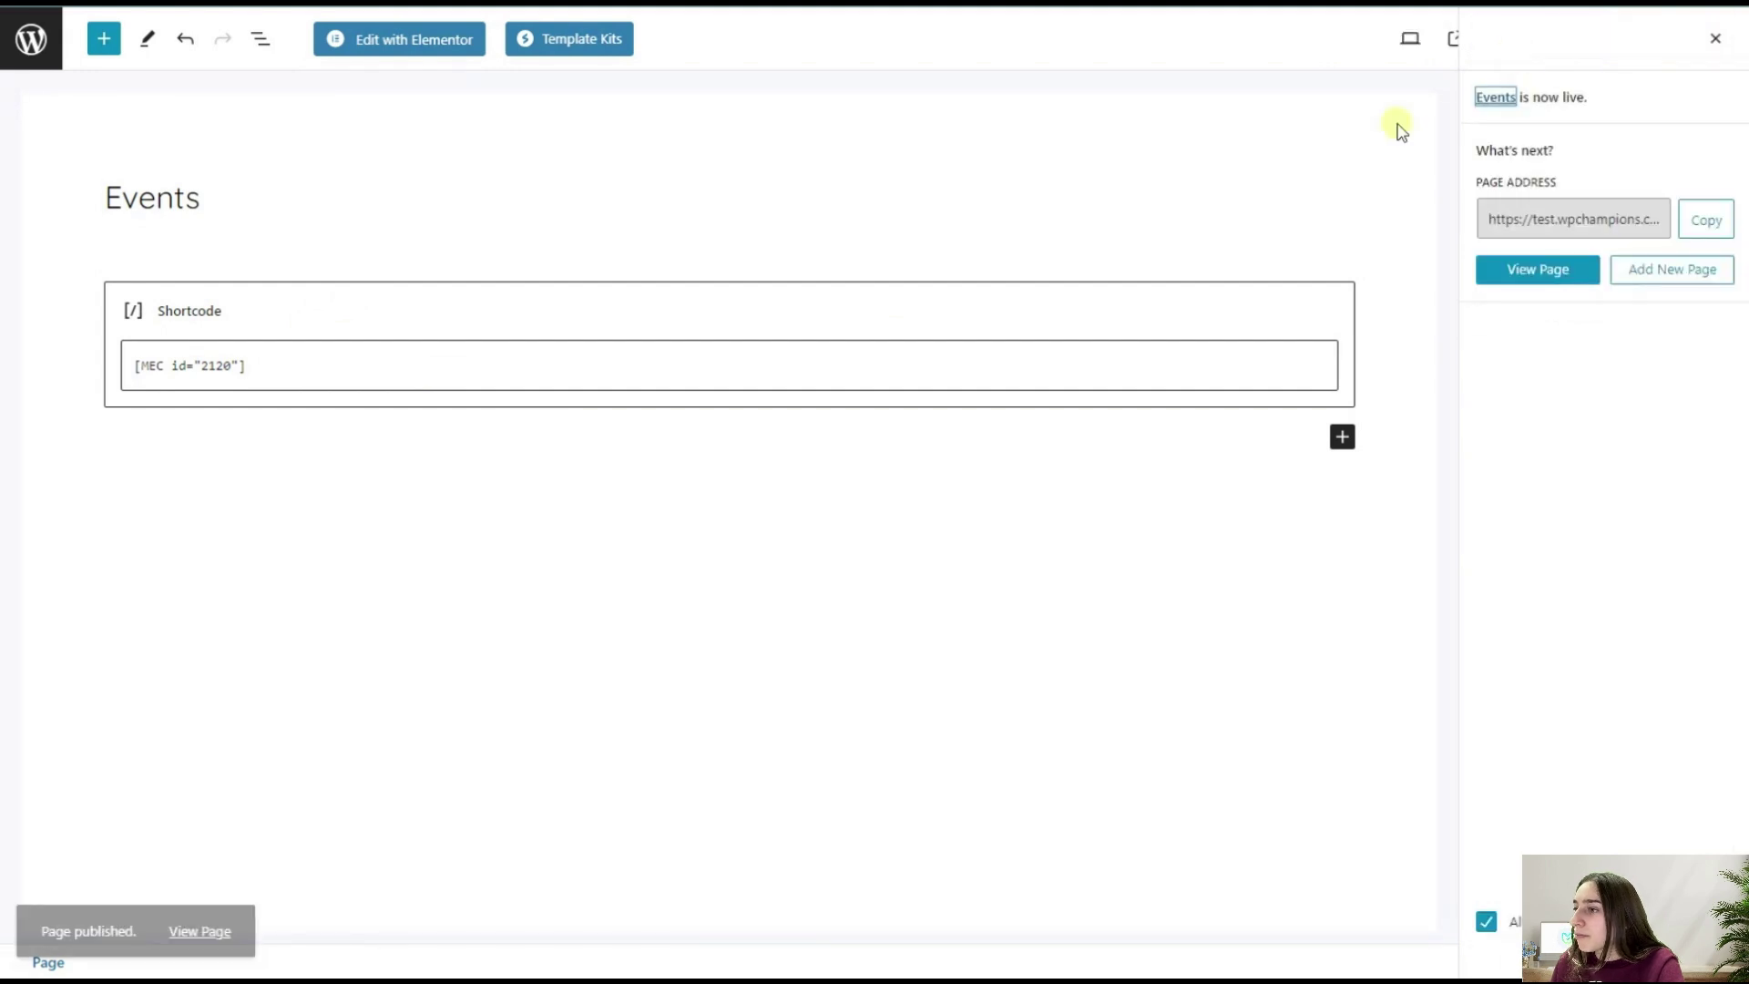
# Step: View the published Events page and open International Workshop from its agenda
pyautogui.click(187, 913)
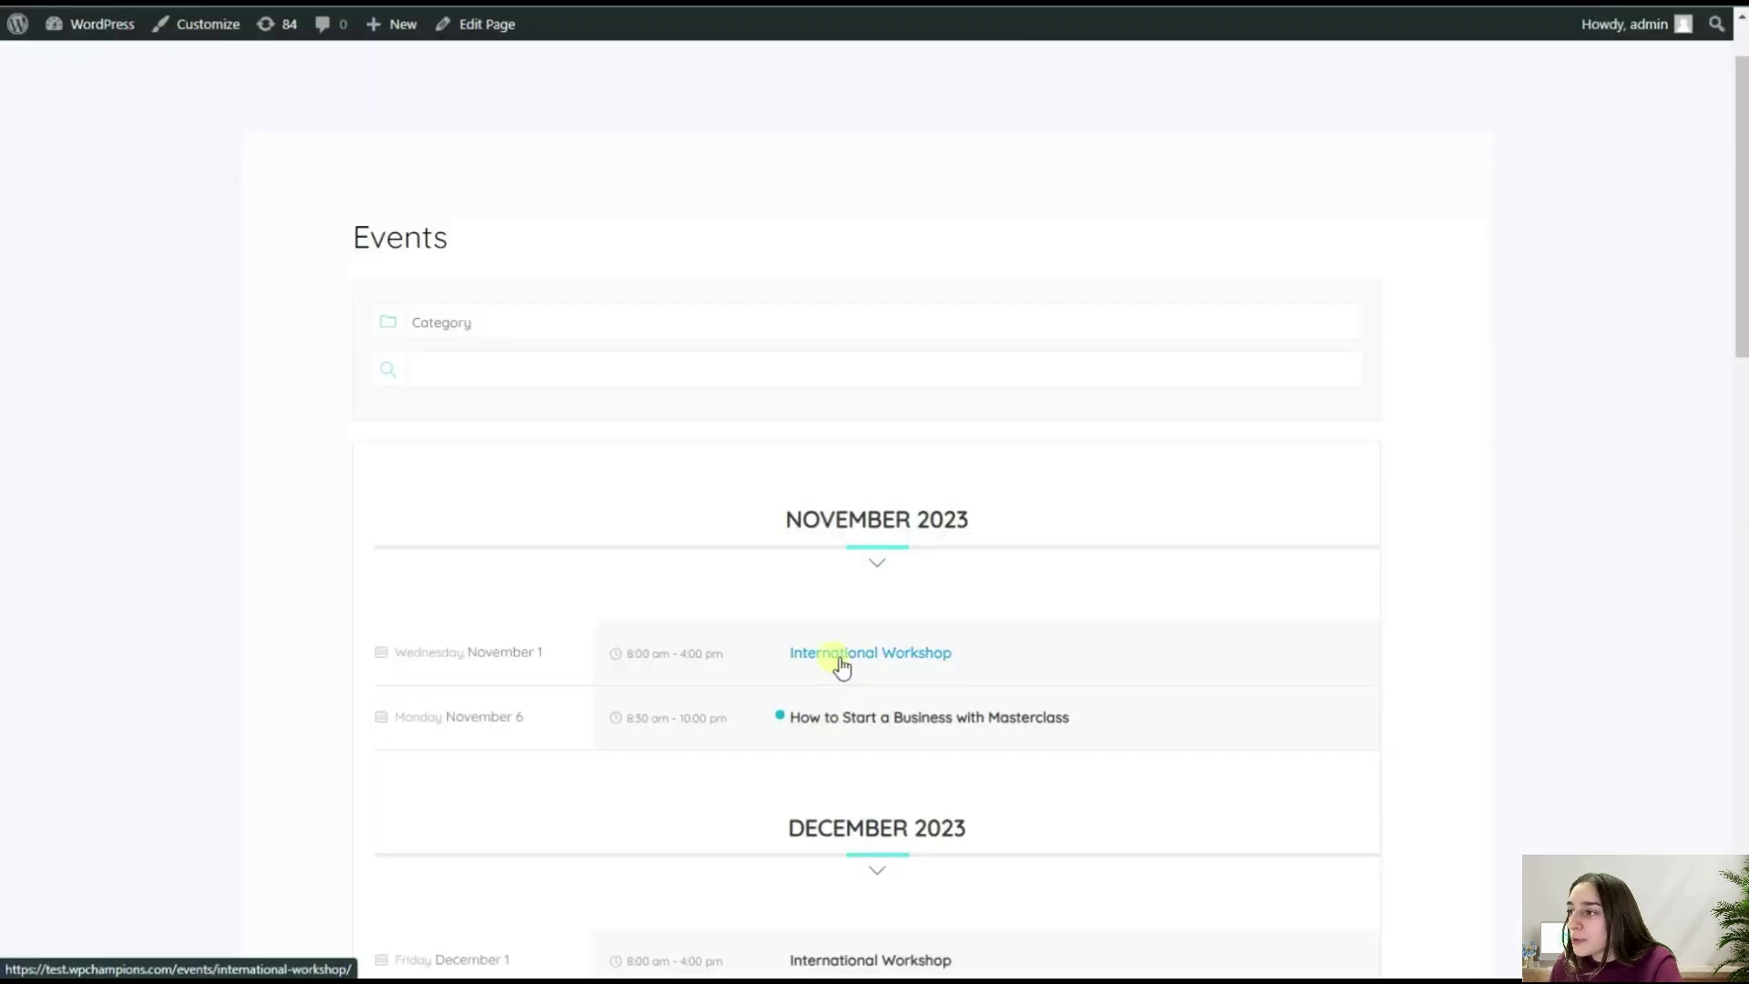
pyautogui.click(838, 663)
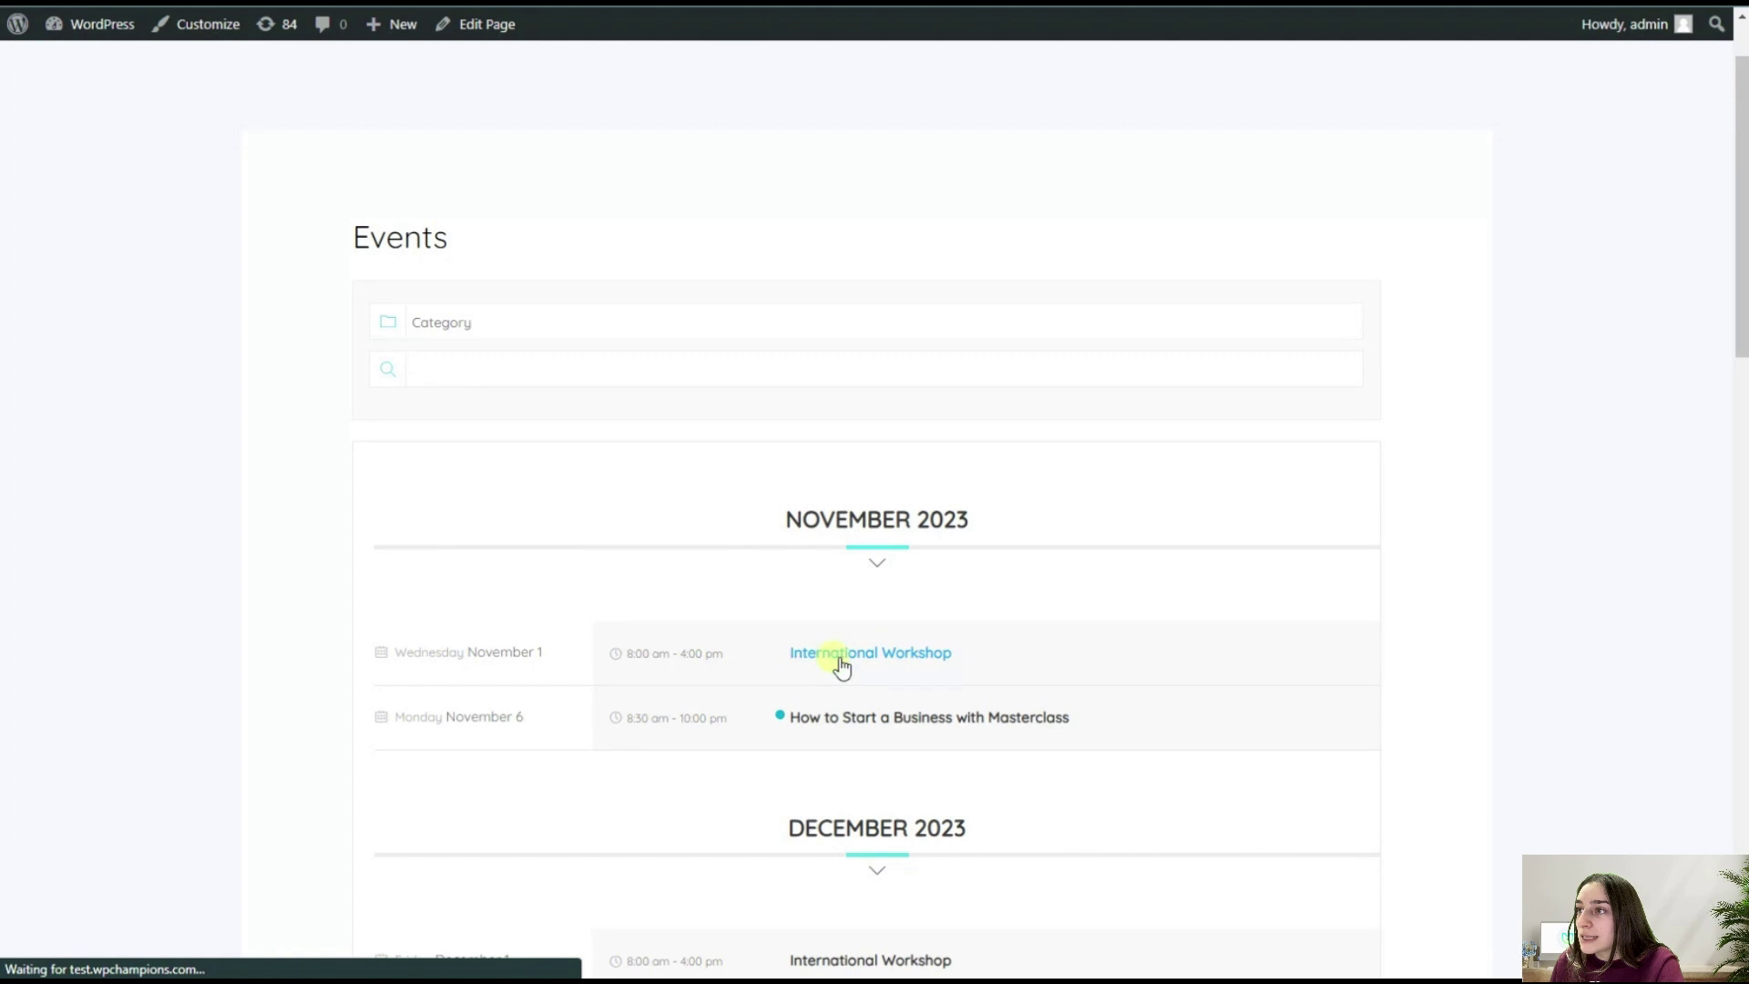
pyautogui.scroll(-10, 656, 524)
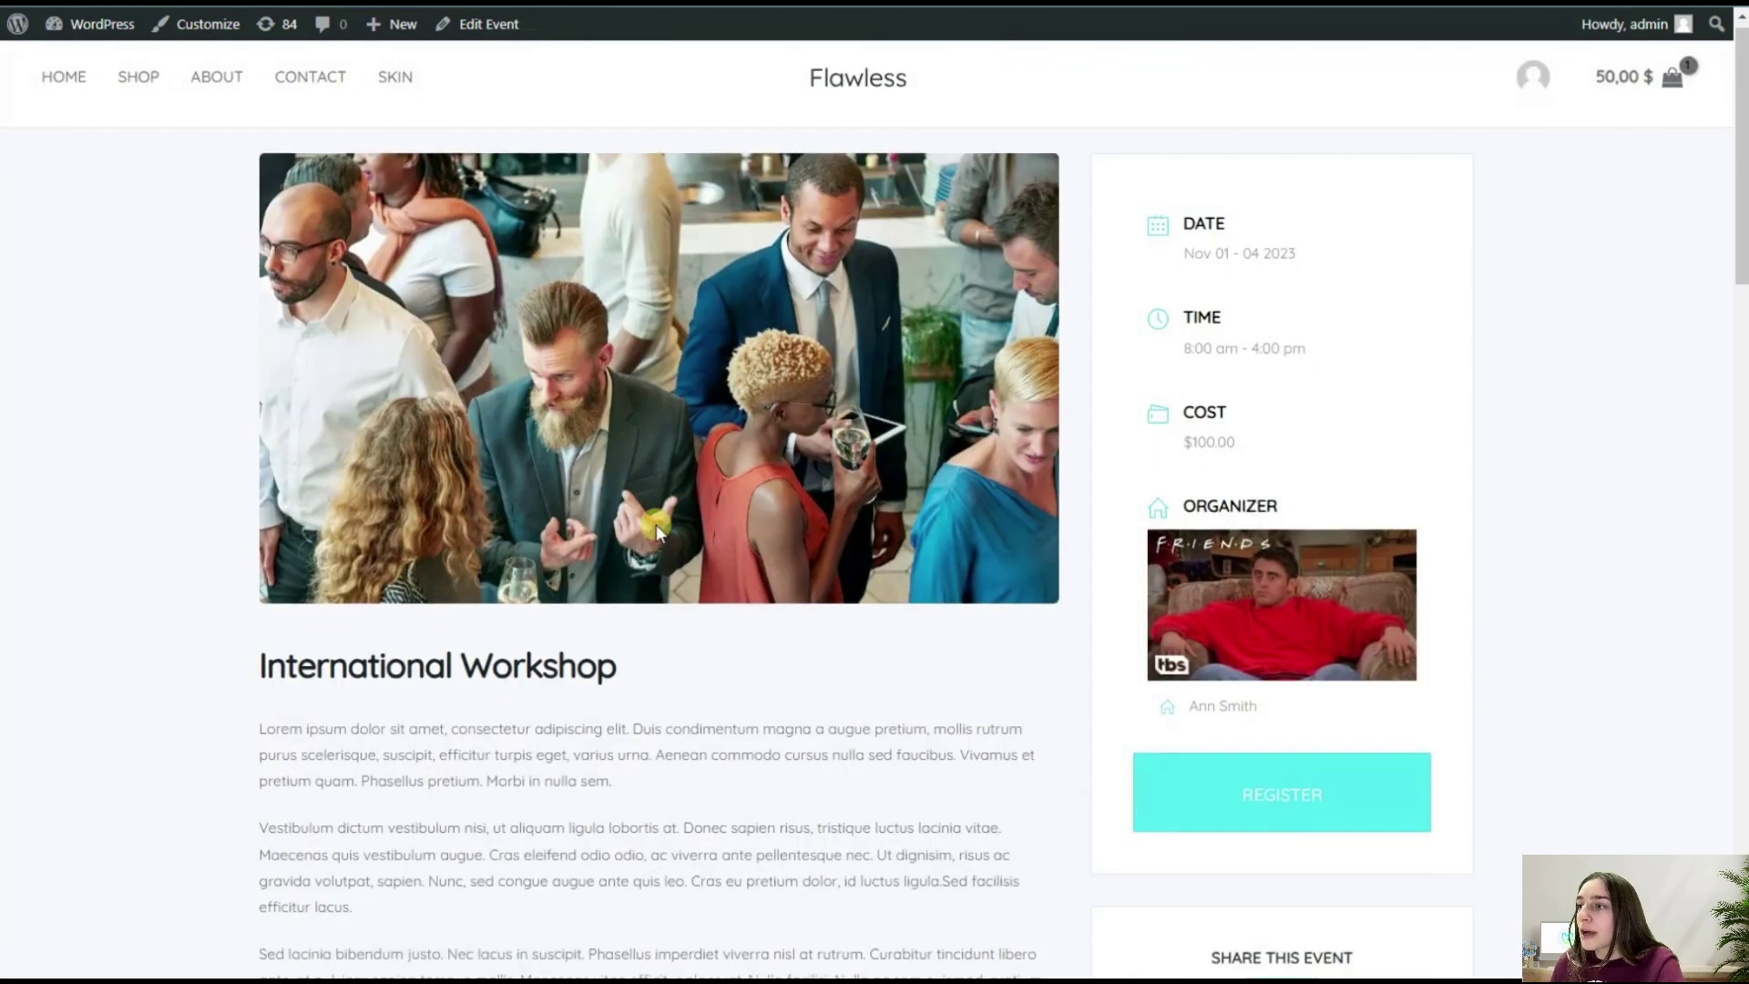
pyautogui.scroll(2, 652, 519)
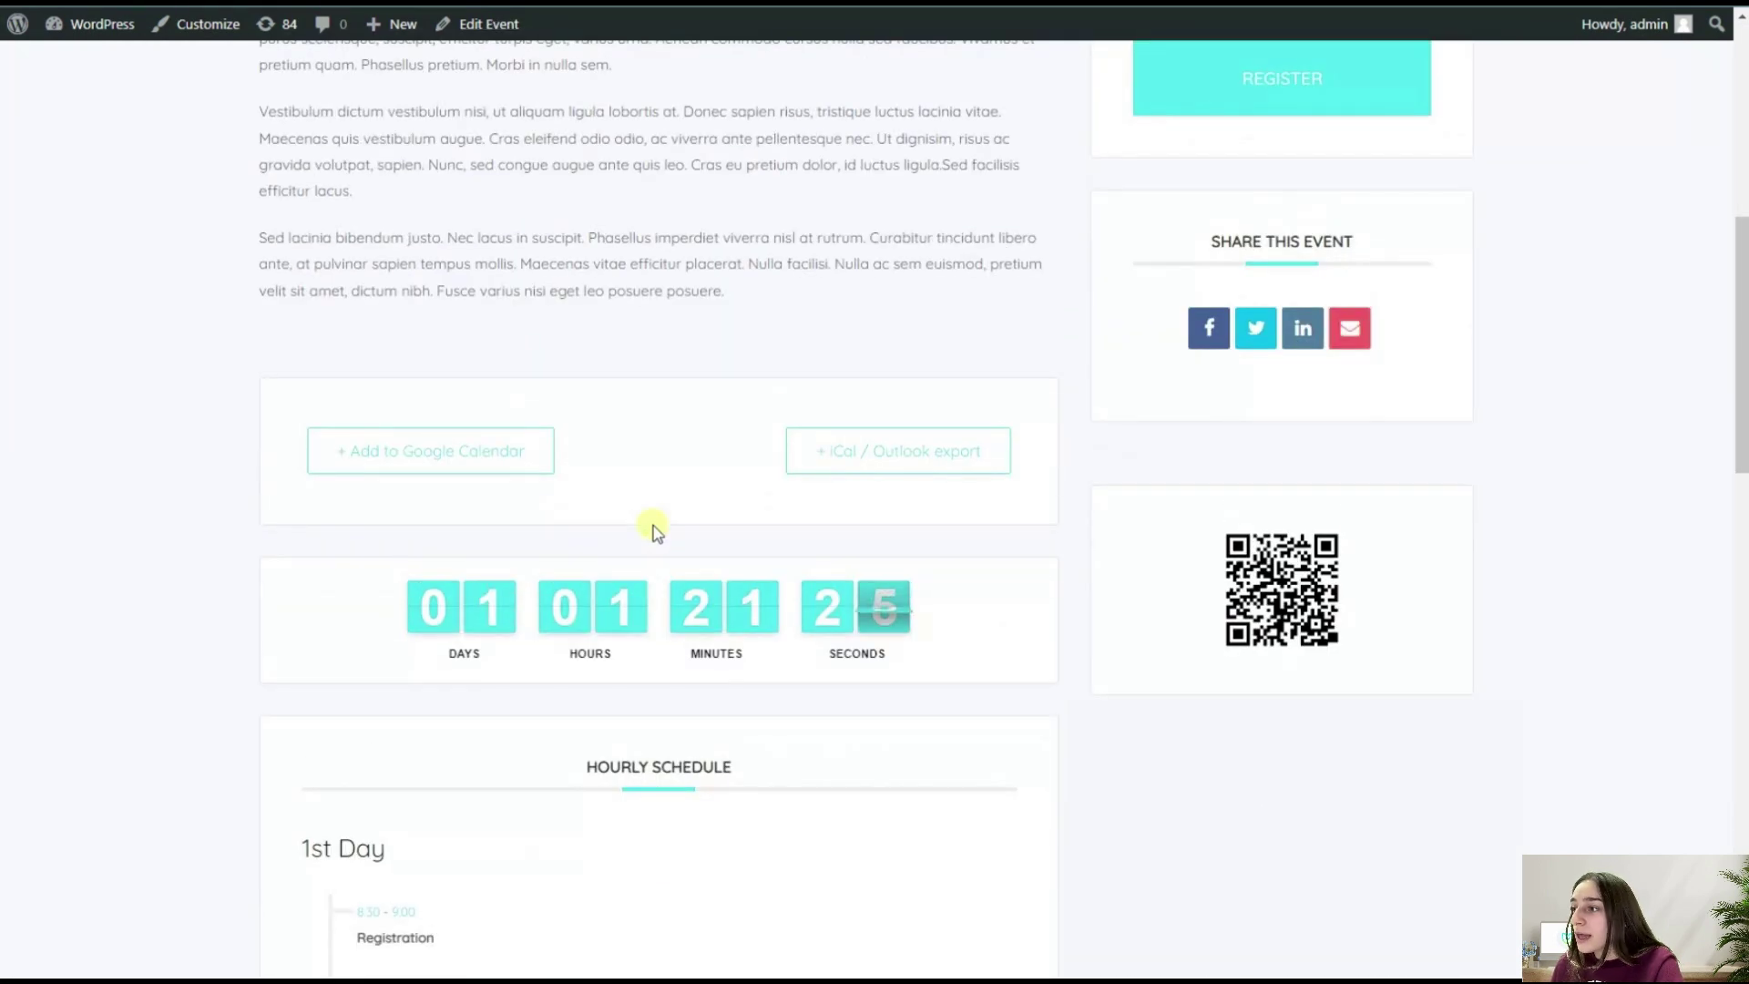
# Step: Scroll through the event page's countdown, hourly schedule, booking form and $100 cost
pyautogui.scroll(-2, 653, 533)
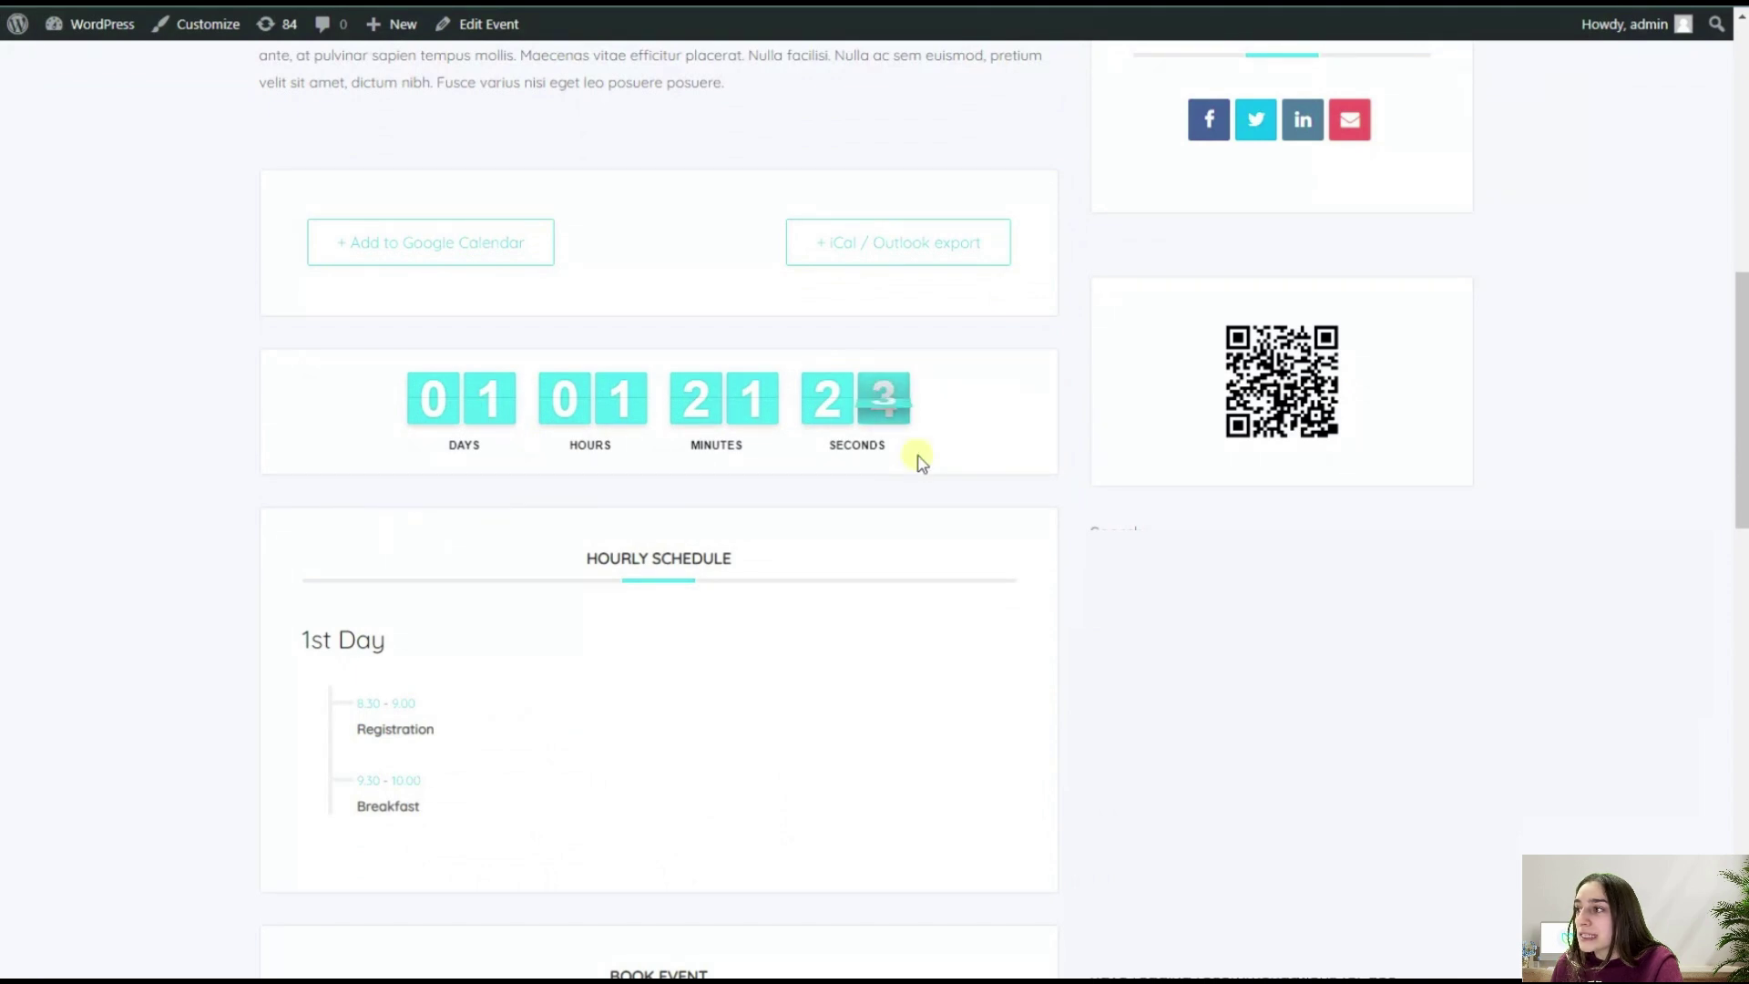
pyautogui.scroll(-2, 747, 483)
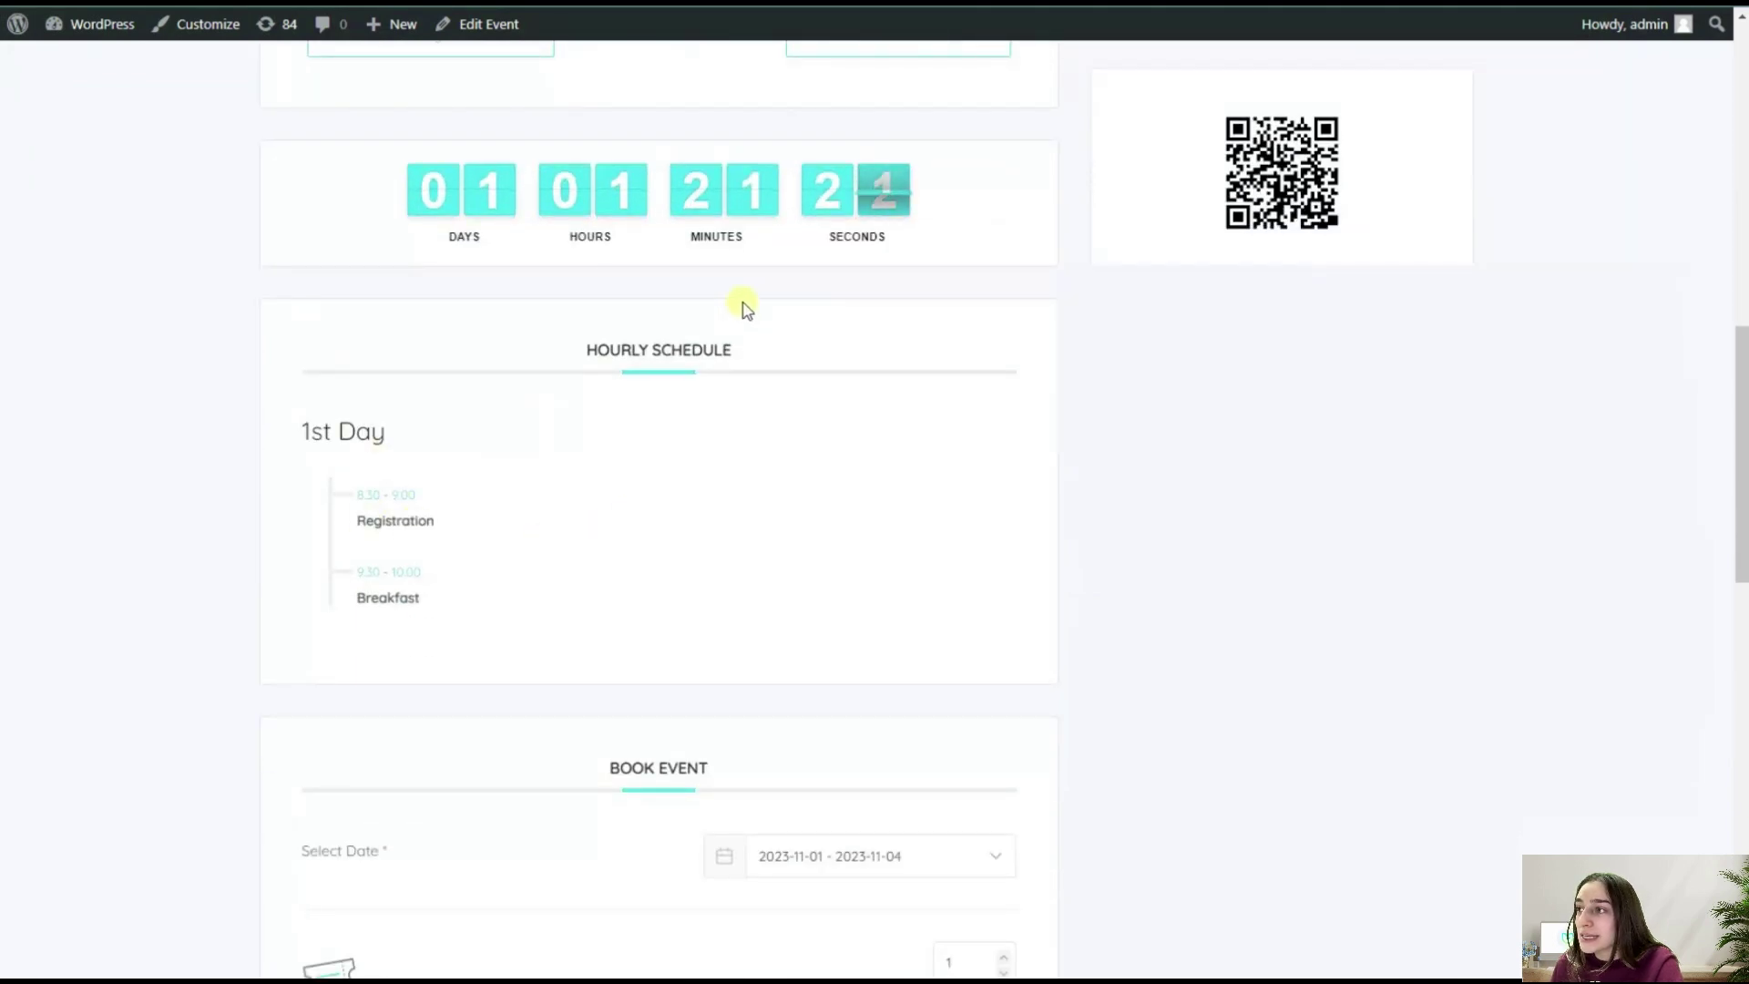
pyautogui.scroll(-3, 802, 470)
pyautogui.scroll(3, 644, 644)
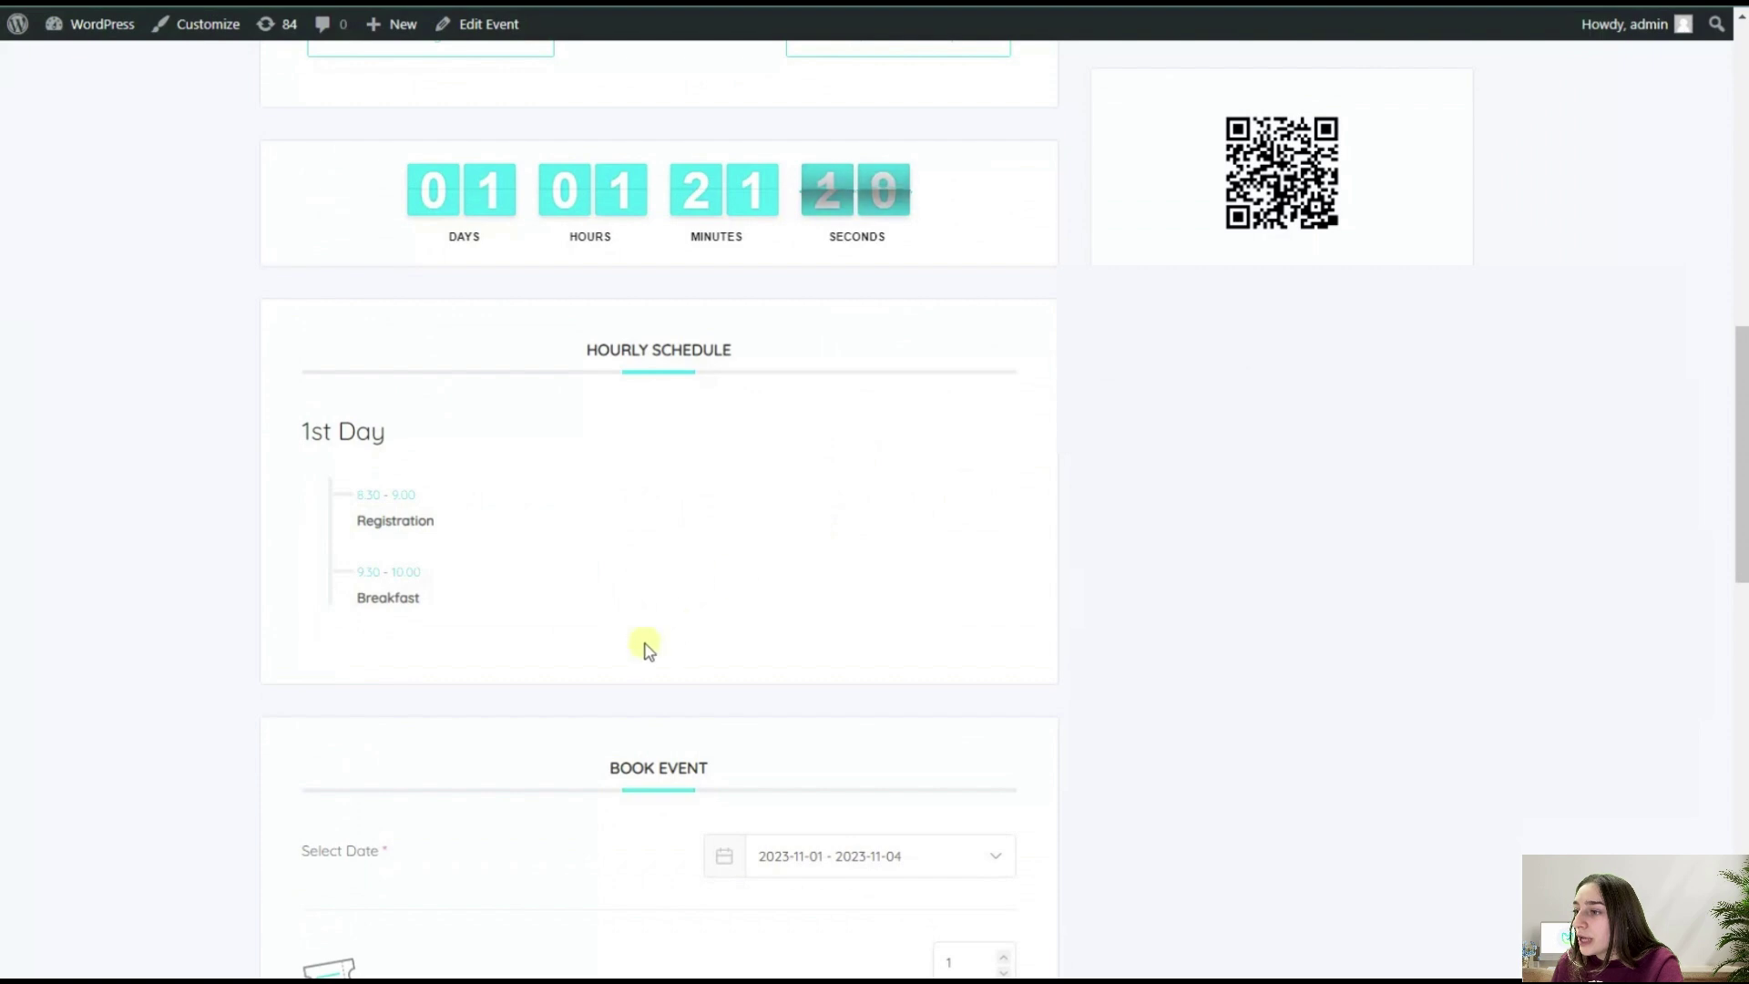
pyautogui.scroll(1, 625, 675)
pyautogui.scroll(-1, 665, 722)
pyautogui.scroll(-3, 620, 710)
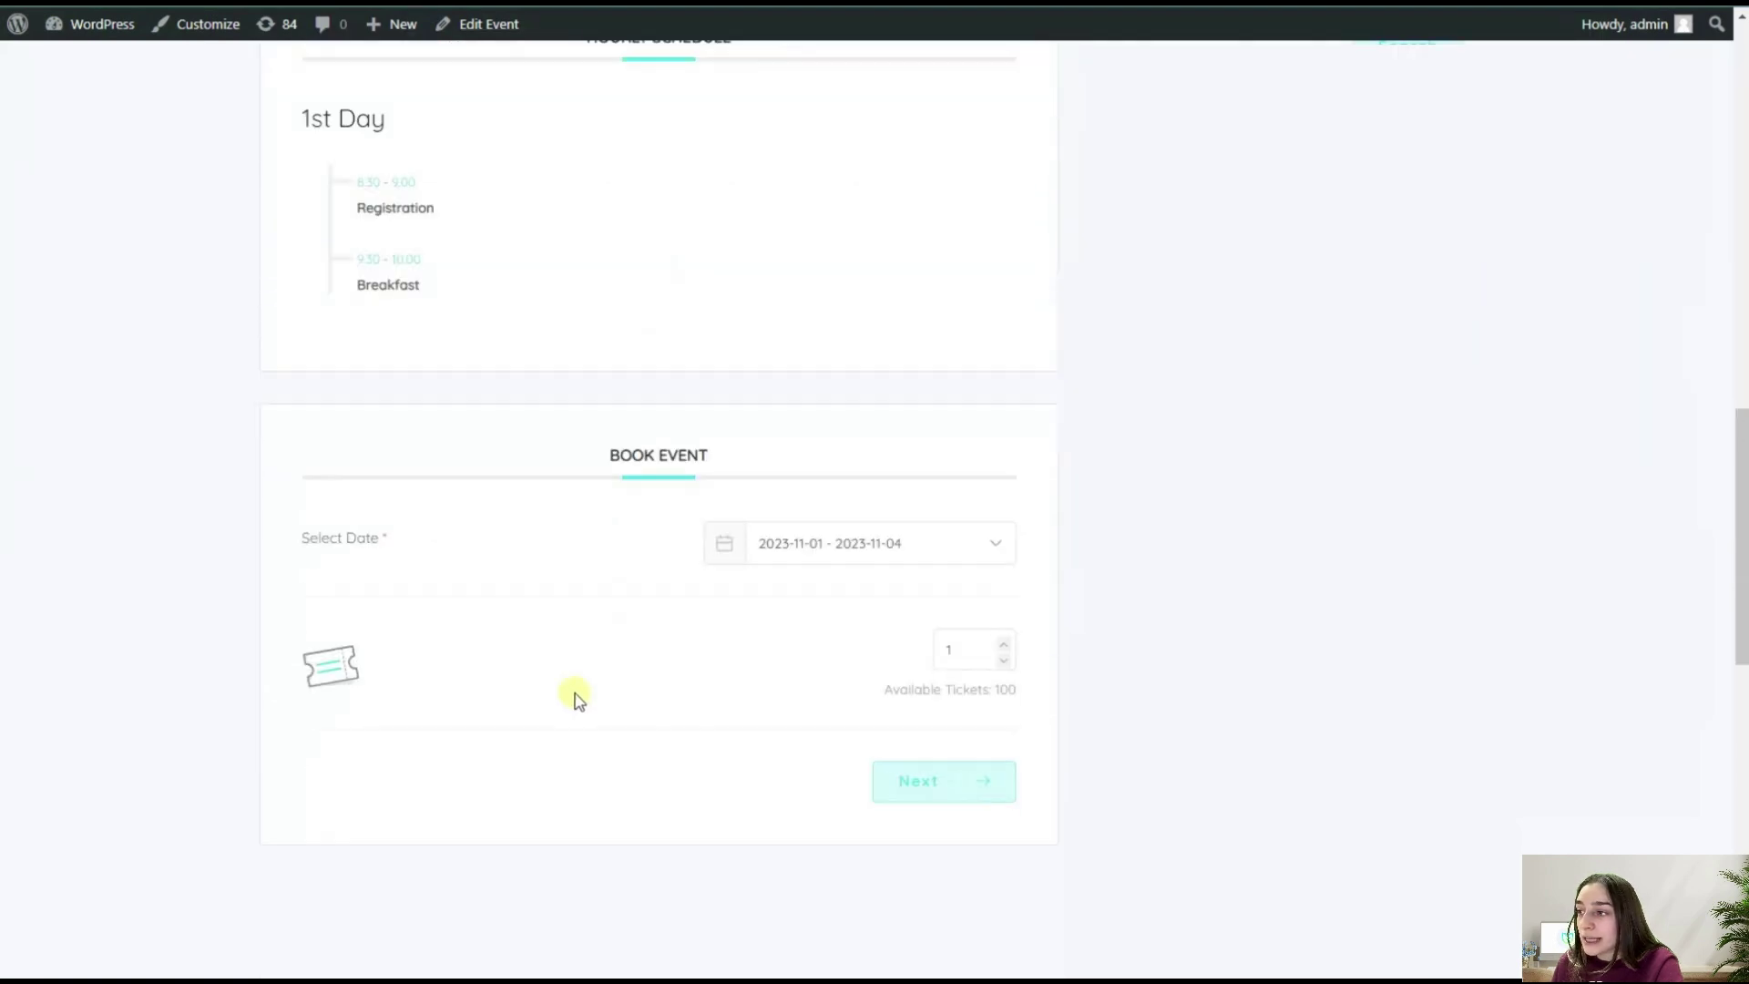
pyautogui.scroll(3, 578, 597)
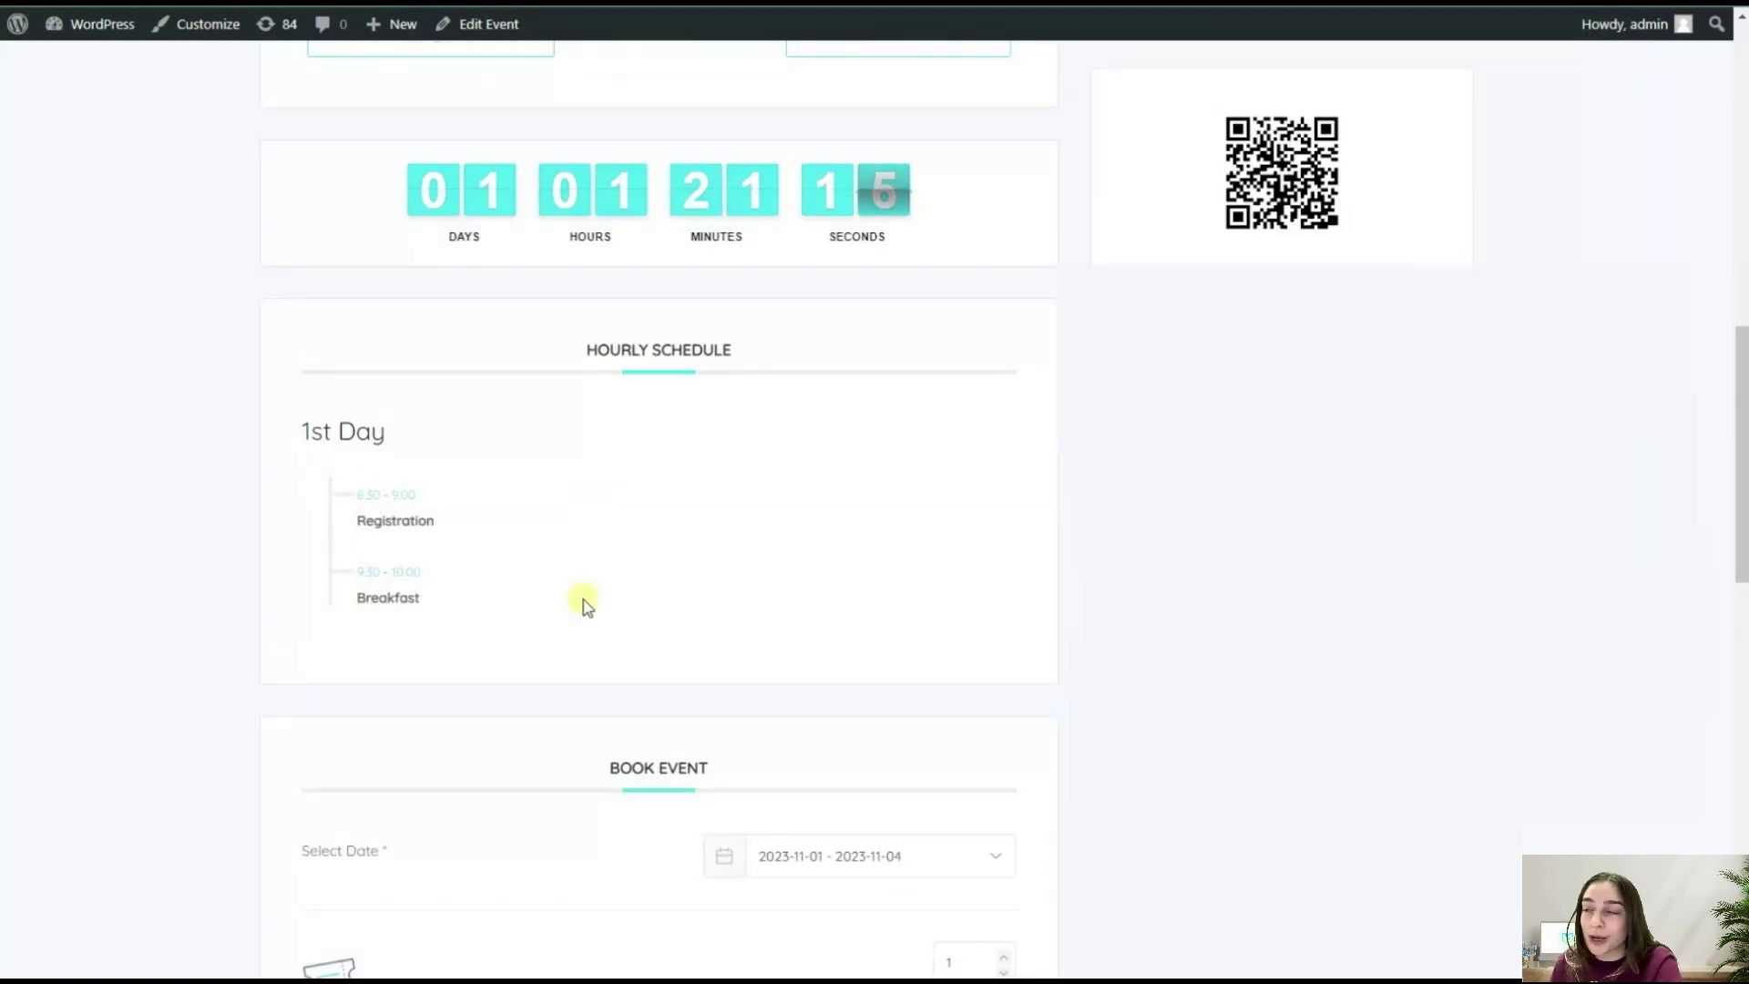
pyautogui.scroll(2, 583, 603)
pyautogui.scroll(3, 574, 605)
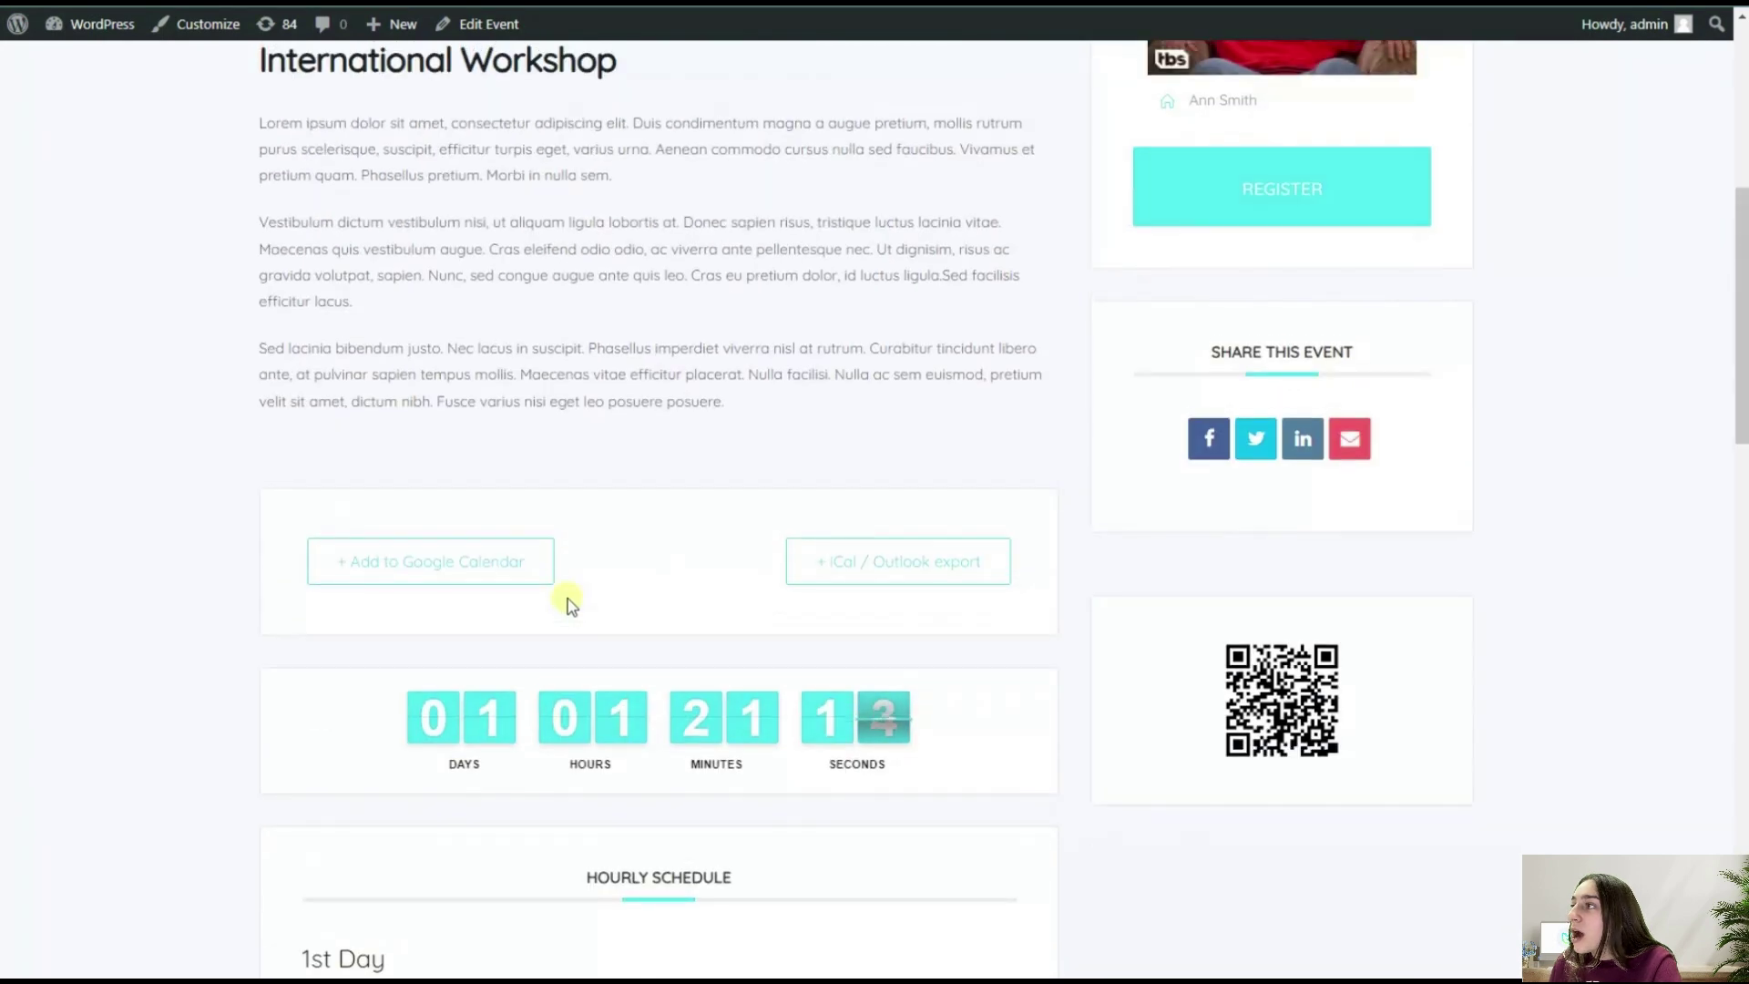
pyautogui.scroll(6, 566, 597)
pyautogui.scroll(-3, 402, 653)
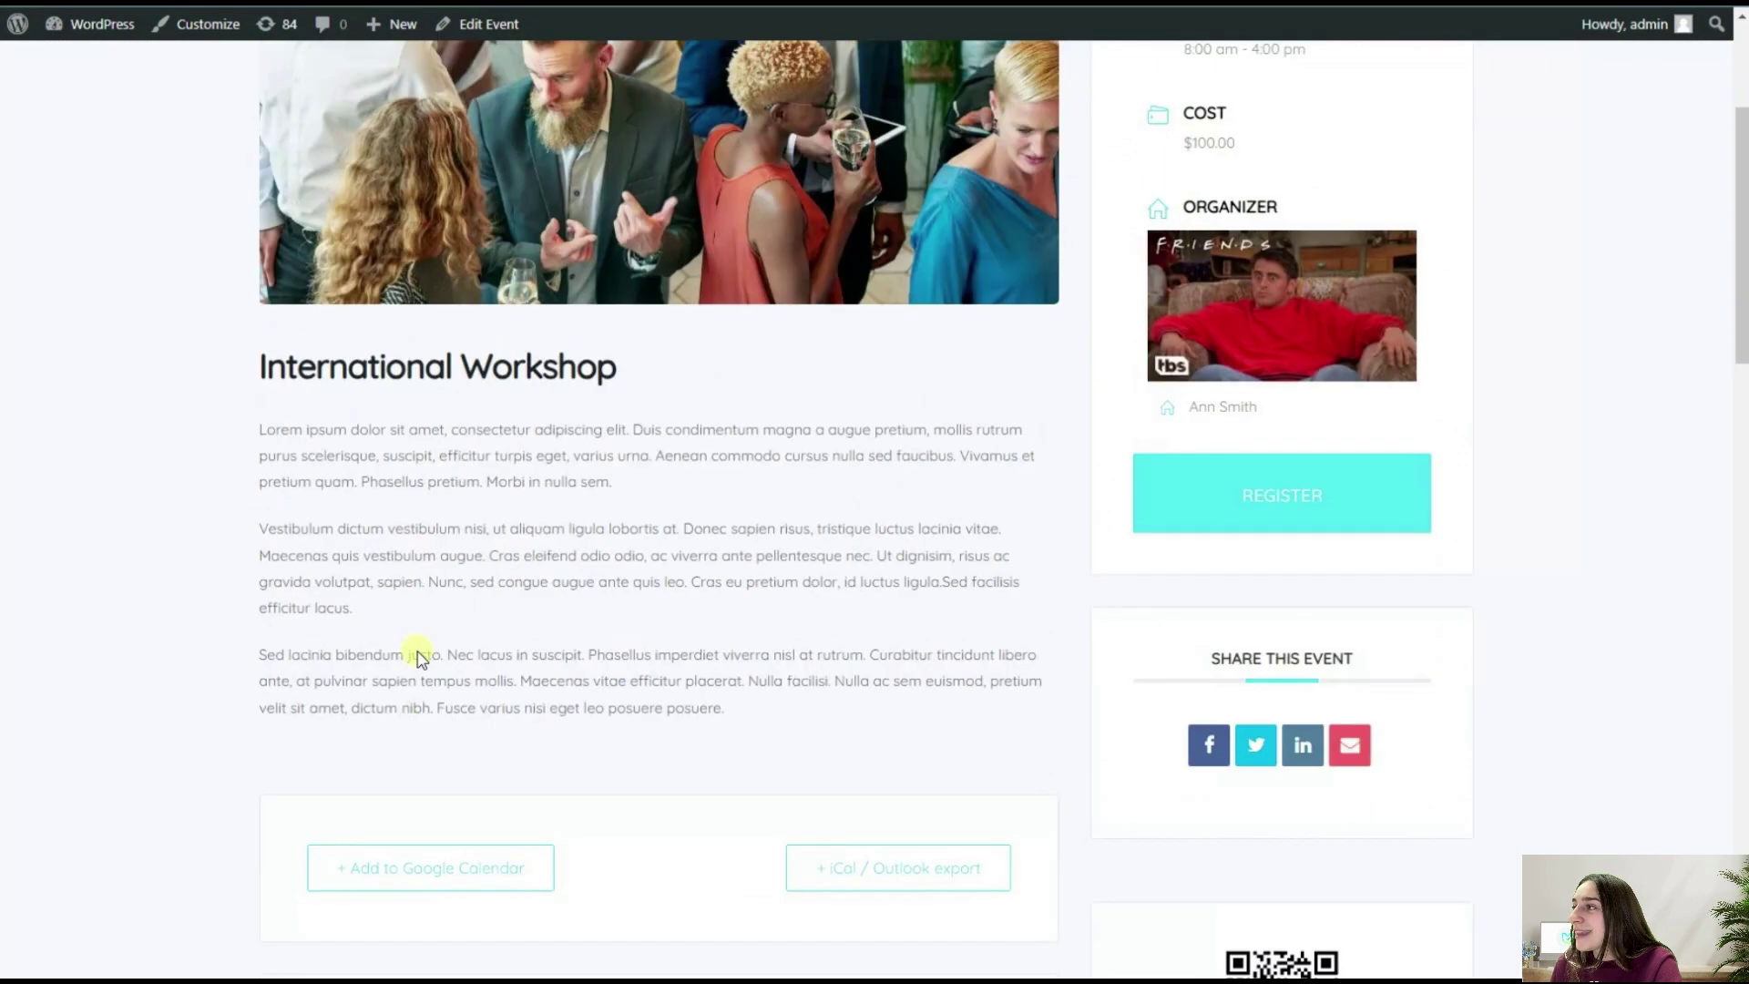